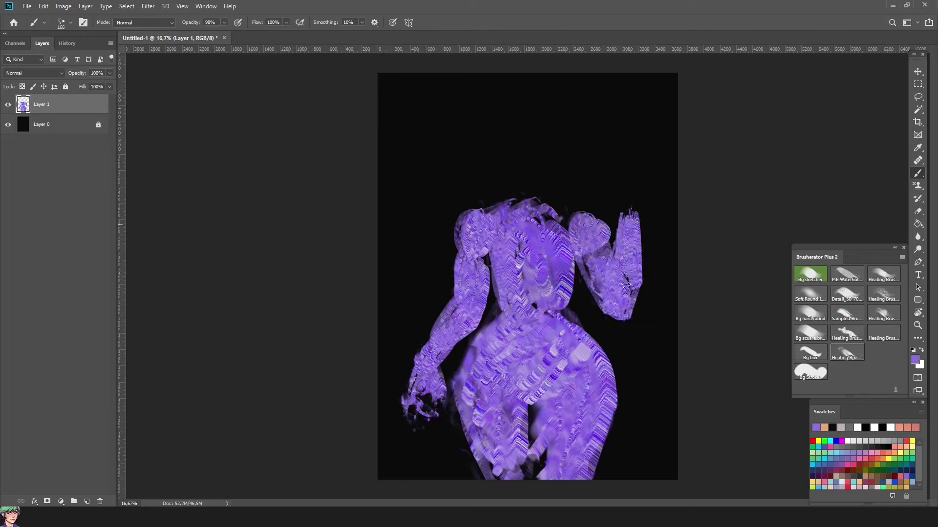
Paint the raised hand and the shoulder joining it to the torso in purple at 100% opacity
key(bracketright)
key(0)
mouse_move(560, 210)
mouse_down()
mouse_move(599, 235)
mouse_move(644, 210)
mouse_move(642, 221)
mouse_move(614, 215)
mouse_move(627, 193)
mouse_move(598, 213)
mouse_move(603, 173)
mouse_move(599, 185)
mouse_move(627, 166)
mouse_move(647, 208)
mouse_up()
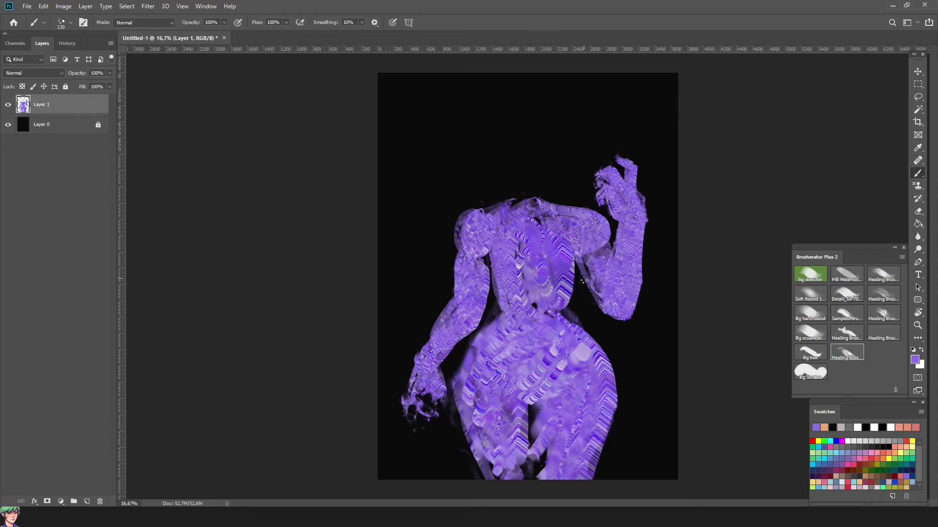
Paint the figure's neck and head in purple with a larger brush at 99% opacity
key(bracketright)
key(9)
key(9)
mouse_move(528, 215)
mouse_down()
mouse_move(532, 142)
mouse_move(546, 133)
mouse_move(543, 195)
mouse_move(519, 153)
mouse_move(535, 128)
mouse_move(521, 169)
mouse_move(537, 179)
mouse_move(535, 132)
mouse_up()
Lasso the upper body above the waist and transform it to be slightly narrower and higher on the canvas
key(l)
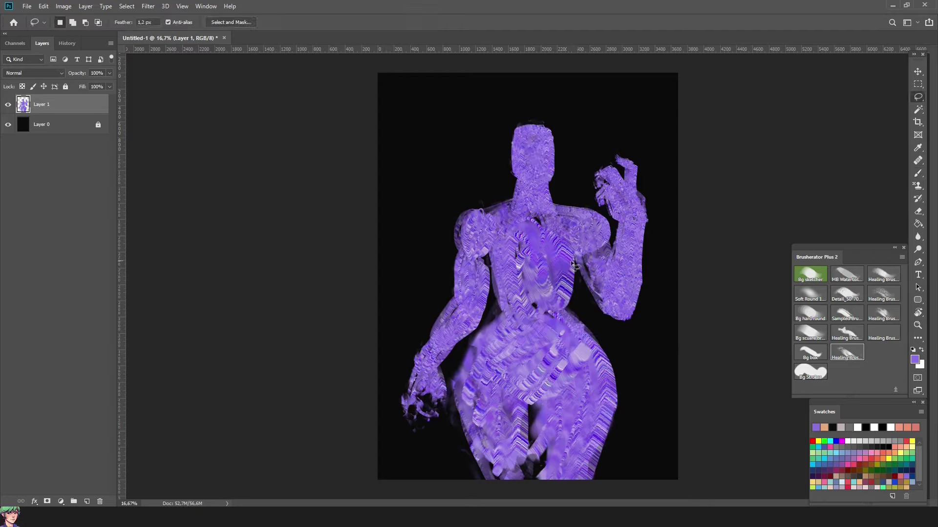
mouse_move(464, 352)
mouse_down()
mouse_move(690, 226)
mouse_move(581, 307)
mouse_up()
key(ctrl+t)
drag(523, 318, 518, 308)
key(Return)
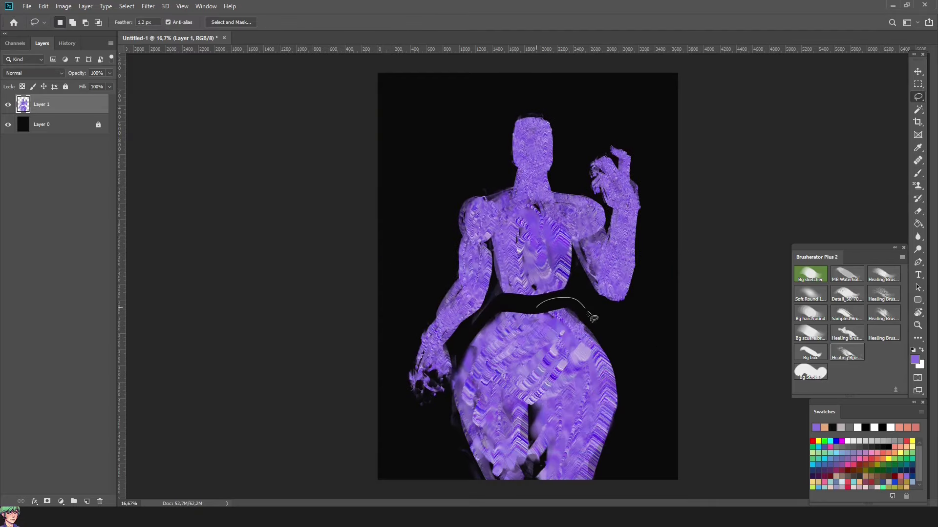
Lasso the hips and legs and scale them up to meet the waist
key(ctrl+d)
key(ctrl+t)
drag(661, 318, 661, 289)
key(Return)
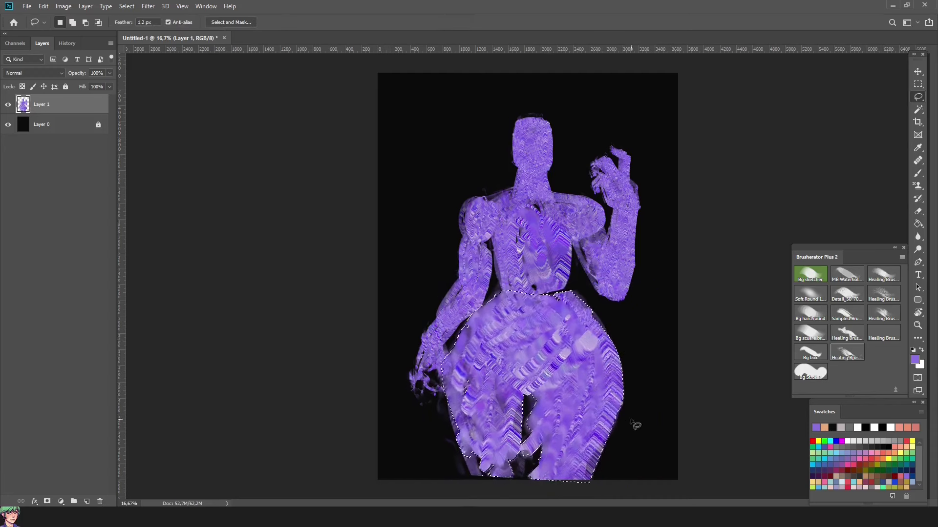
Lasso each arm and move it slightly outward from the torso
mouse_move(499, 190)
mouse_down()
mouse_move(430, 405)
mouse_move(488, 244)
mouse_up()
key(ctrl+t)
drag(493, 274, 484, 266)
key(Return)
mouse_move(635, 317)
mouse_down()
mouse_move(575, 250)
mouse_move(635, 317)
mouse_up()
key(Return)
Fill the gaps at the waist, hips and lowered arm's shoulder with purple brush strokes
key(b)
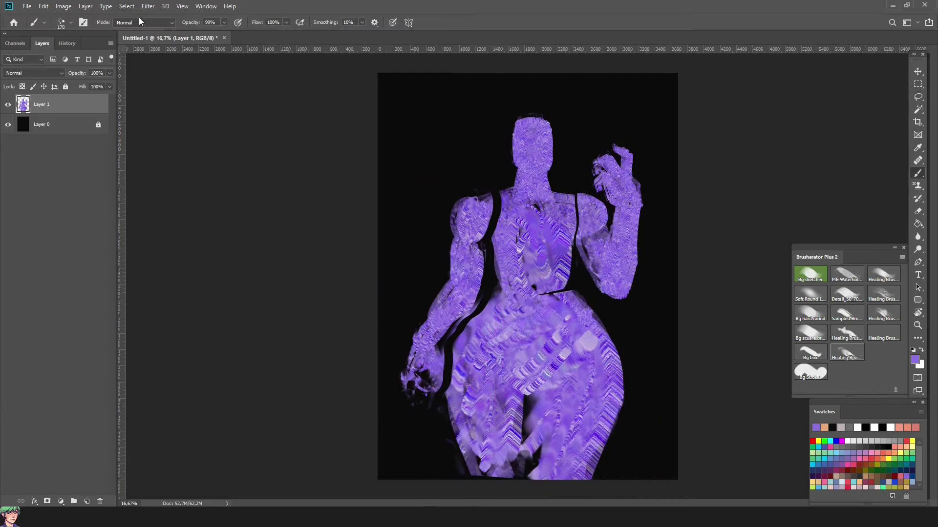
mouse_move(453, 405)
mouse_down()
mouse_move(473, 345)
mouse_move(506, 303)
mouse_move(503, 244)
mouse_up()
drag(562, 230, 591, 337)
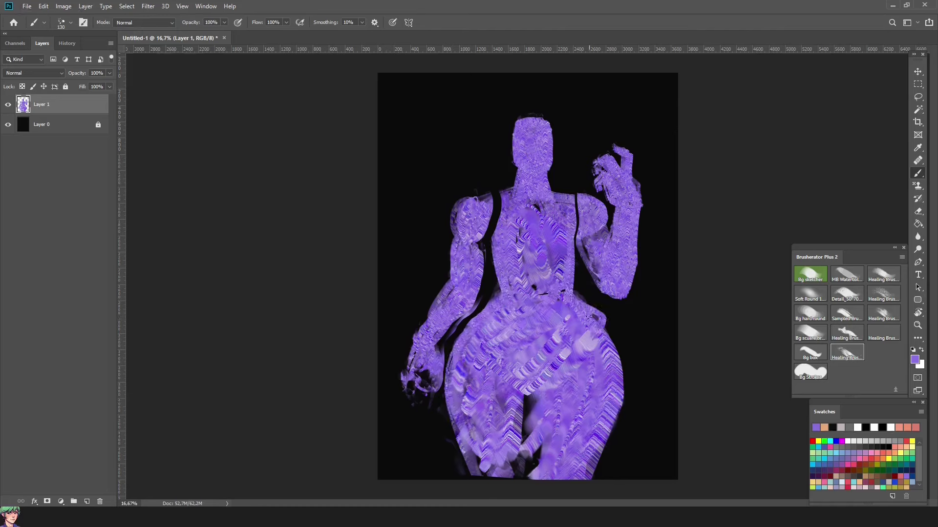
drag(526, 382, 547, 362)
mouse_move(486, 254)
mouse_down()
mouse_move(494, 206)
mouse_move(491, 222)
mouse_up()
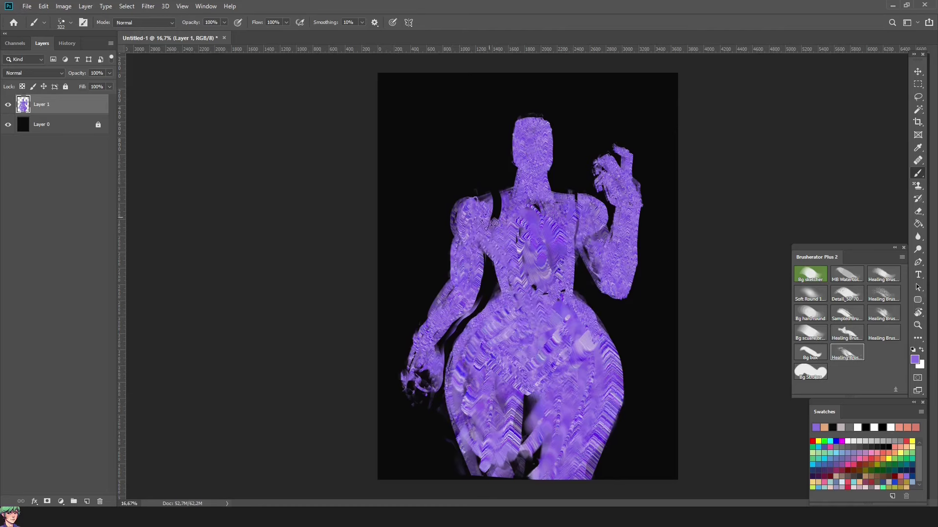
Paint a gold band under the chest and a gold panel down the torso, and broaden the chest in purple
click(909, 482)
mouse_move(506, 330)
mouse_down()
mouse_move(513, 320)
mouse_move(499, 303)
mouse_move(535, 337)
mouse_move(530, 420)
mouse_move(525, 385)
mouse_up()
mouse_move(469, 256)
mouse_down()
mouse_move(503, 276)
mouse_move(610, 262)
mouse_move(494, 289)
mouse_up()
alt+click(612, 311)
mouse_move(537, 229)
mouse_down()
mouse_move(586, 244)
mouse_move(566, 257)
mouse_move(606, 215)
mouse_move(469, 254)
mouse_move(532, 264)
mouse_up()
alt+click(551, 281)
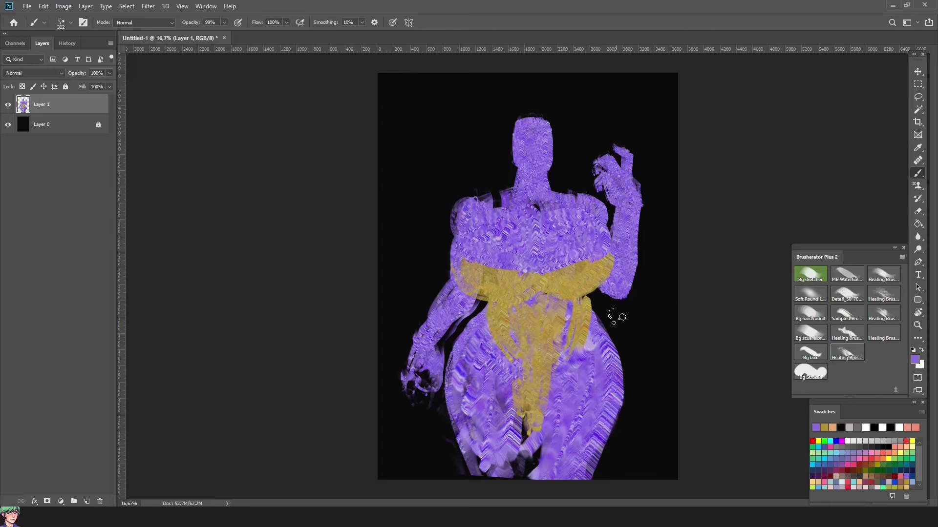
Paint gold armor across the shoulders and neck and a gold headpiece framing the face
mouse_move(457, 198)
mouse_down()
mouse_move(531, 210)
mouse_move(552, 196)
mouse_move(589, 206)
mouse_up()
mouse_move(515, 198)
mouse_down()
mouse_move(545, 168)
mouse_move(559, 196)
mouse_up()
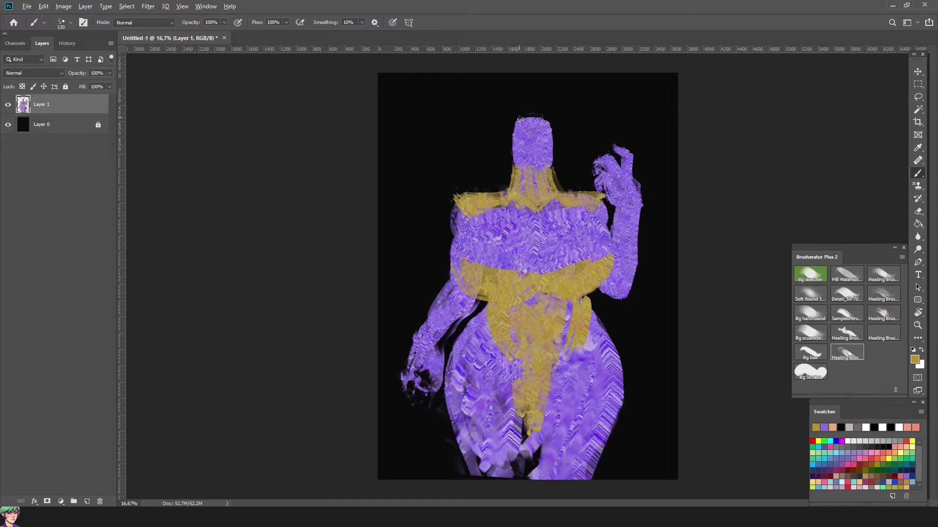
drag(516, 119, 531, 117)
mouse_move(555, 156)
mouse_down()
mouse_move(517, 145)
mouse_move(511, 176)
mouse_up()
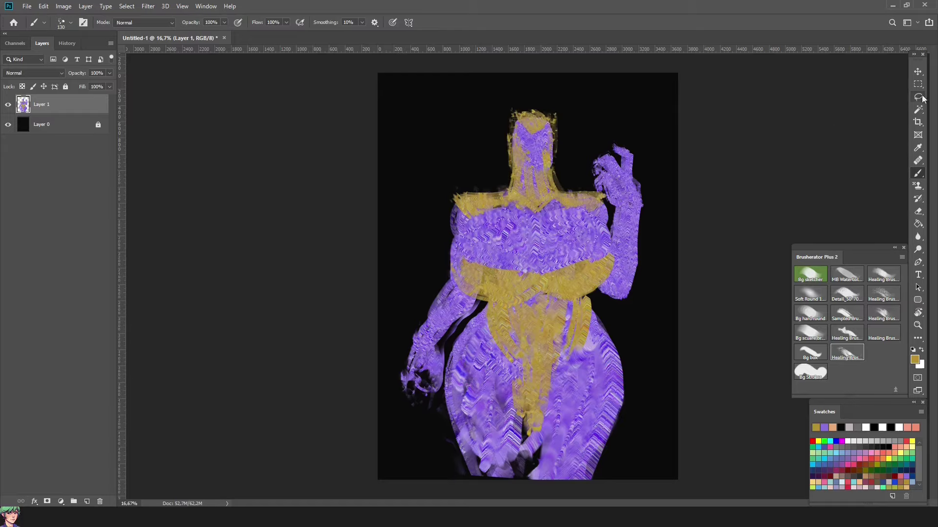
key(l)
click(148, 6)
click(157, 81)
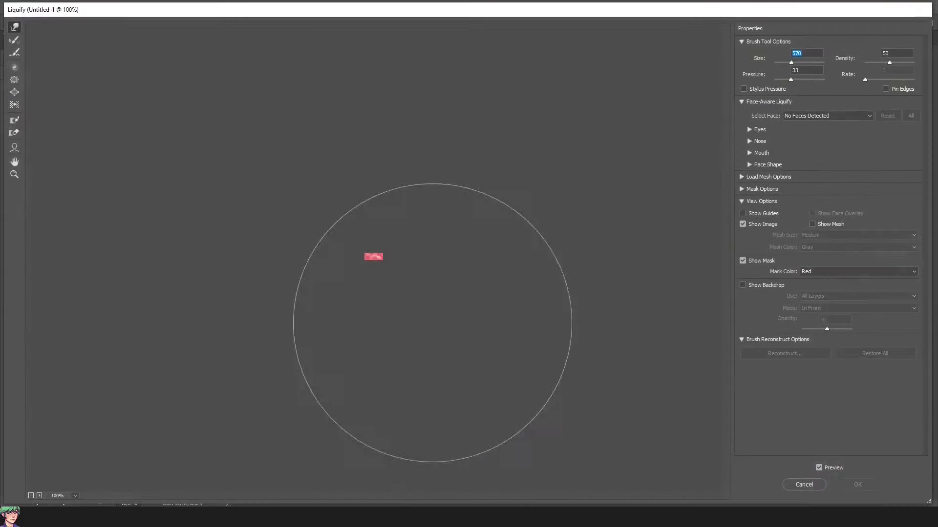
Clear the selection and reshape the hips and thighs with the Liquify filter using a brush size of 2619
click(127, 6)
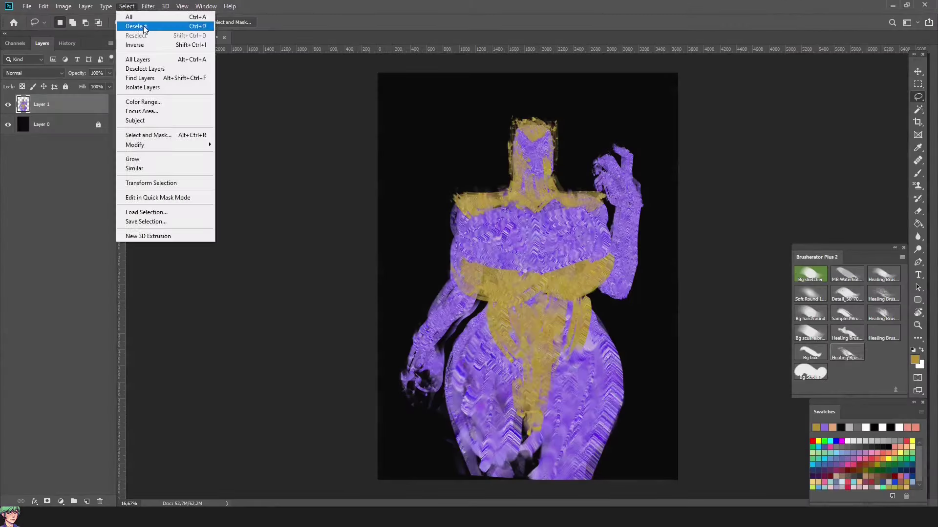
click(142, 24)
click(148, 6)
click(157, 81)
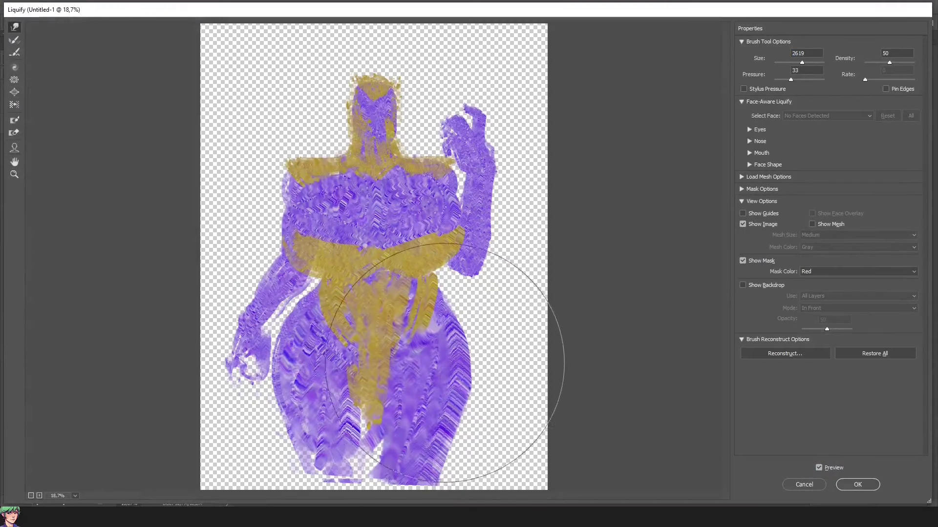
key(Return)
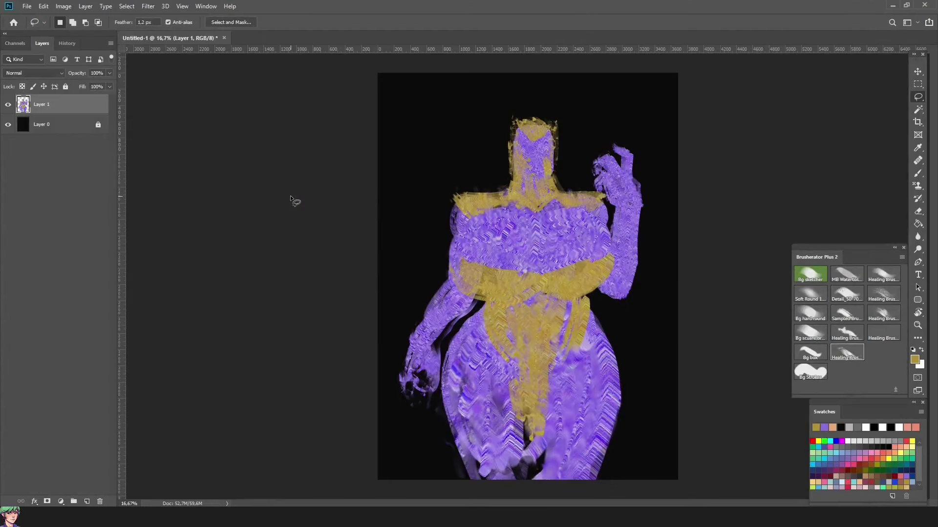
Carve the waist outline and the gap between the thighs in black with a small flat brush
key(b)
right_click(591, 280)
key(Escape)
key(d)
mouse_move(537, 478)
mouse_down()
mouse_move(530, 442)
mouse_move(544, 487)
mouse_up()
key(0)
key(bracketleft)
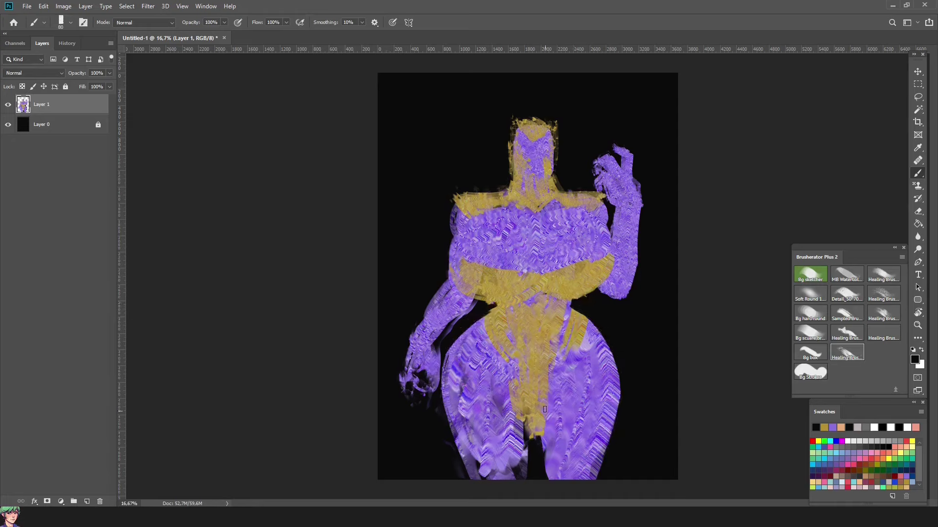
drag(536, 404, 533, 440)
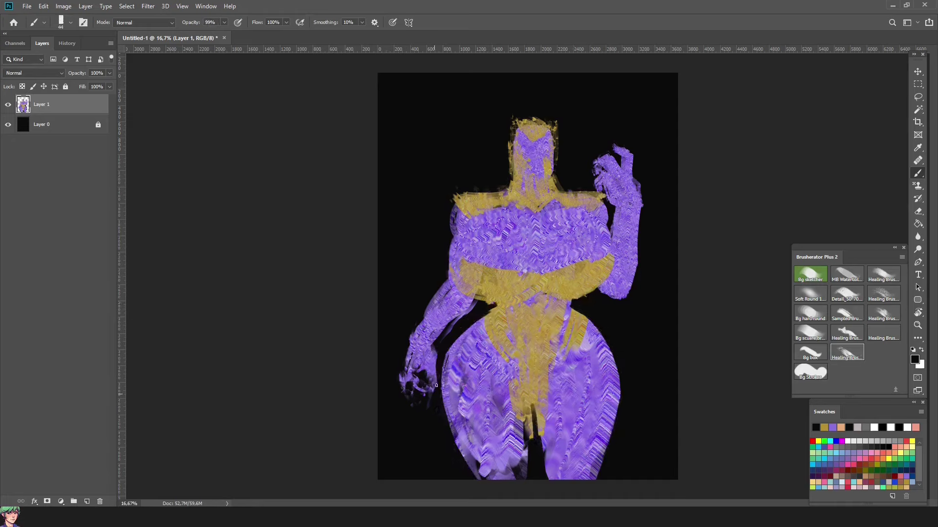
Clean up the lowered forearm and shoulder outline with sampled purple and black, and shade the elbow dark purple
alt+click(438, 320)
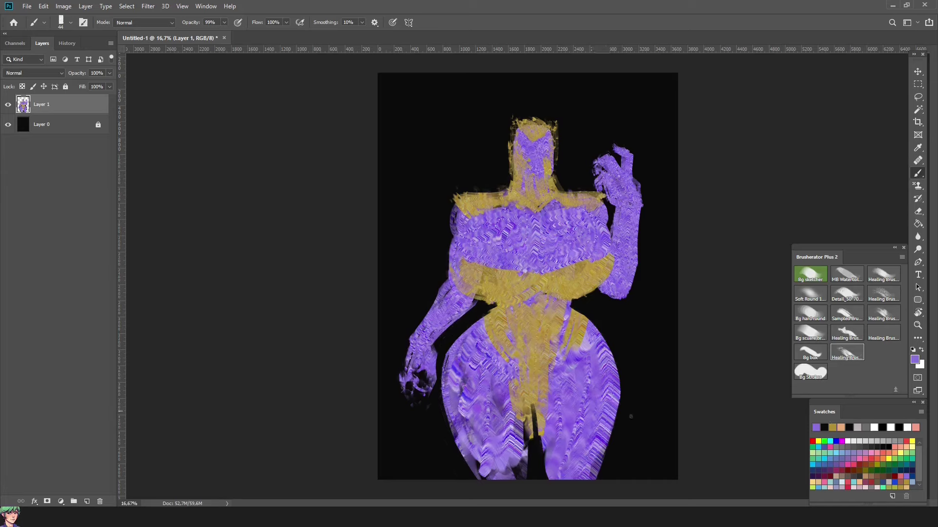
alt+click(440, 228)
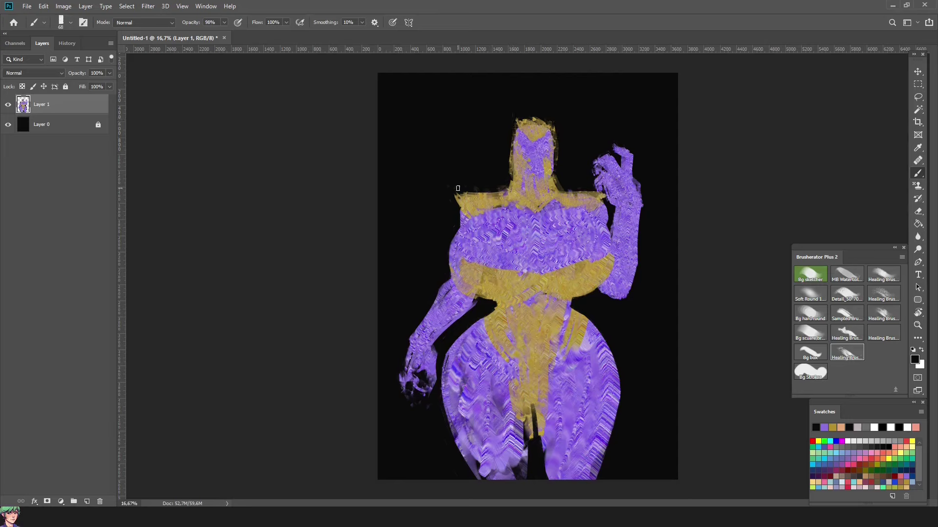
alt+click(619, 294)
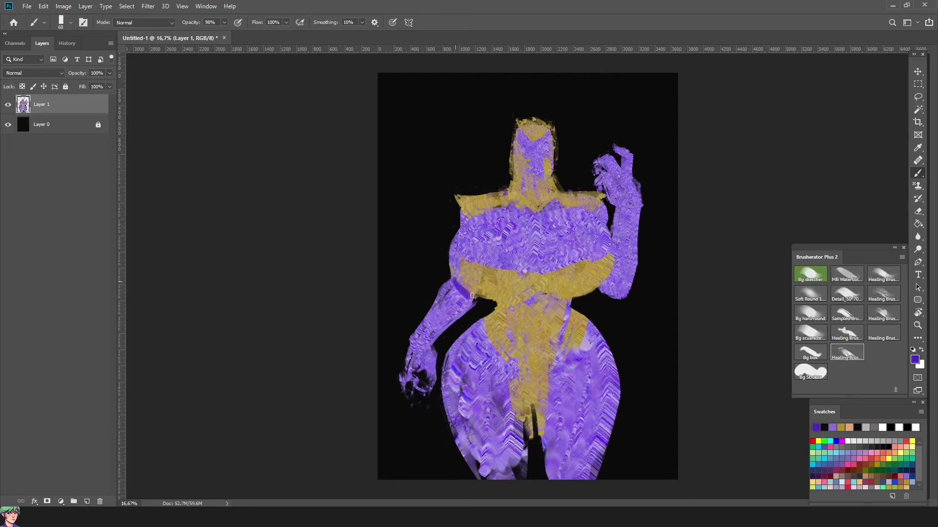
Shade the center and upper edges of the chest and the inner thighs with dark purple
drag(534, 250, 536, 263)
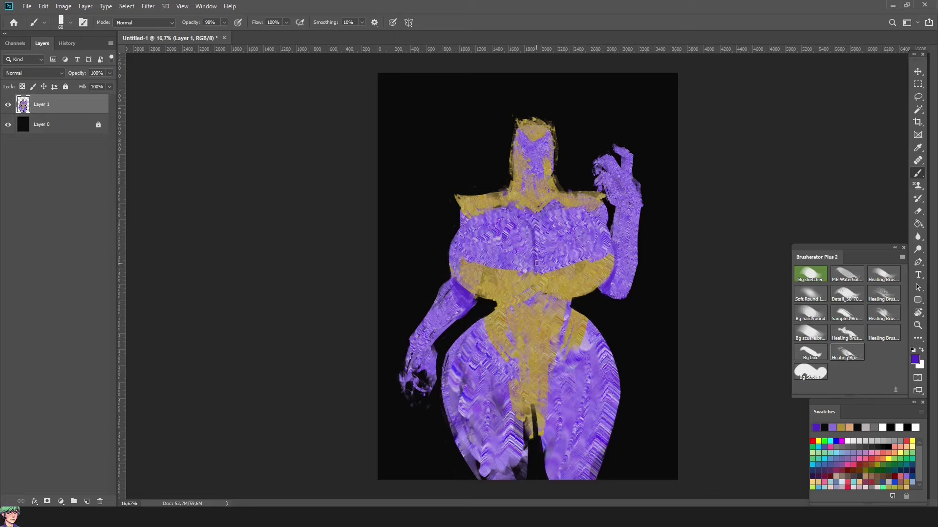
alt+click(537, 256)
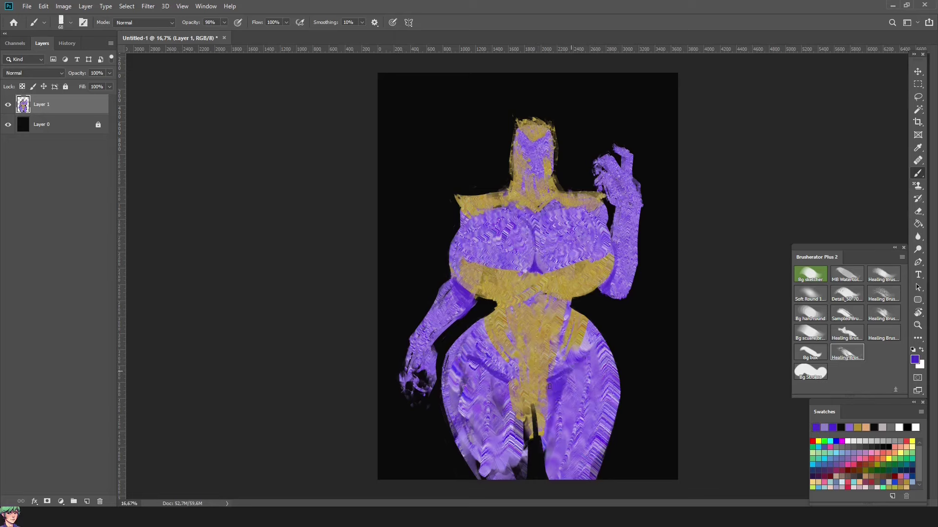
drag(510, 407, 522, 449)
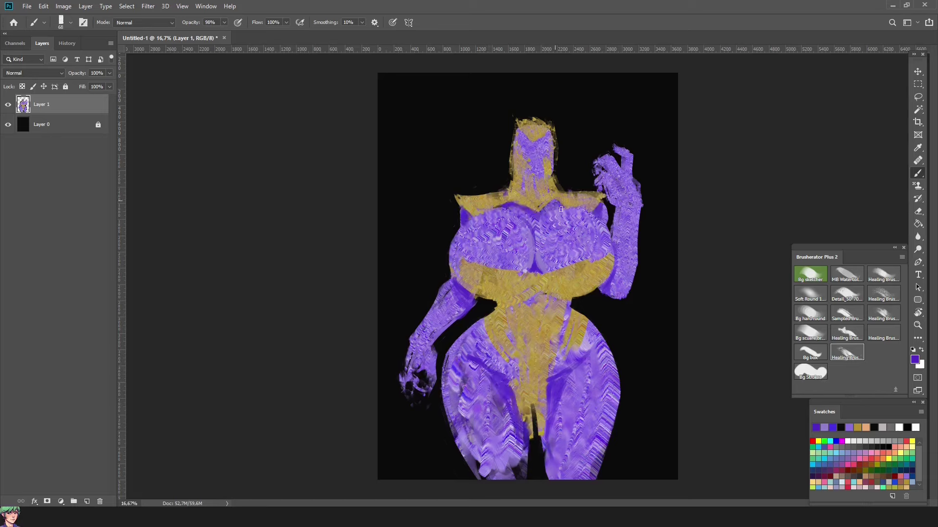
Lighten the rounded chest forms with sampled light purple and block in the facial features in dark purple
alt+click(583, 211)
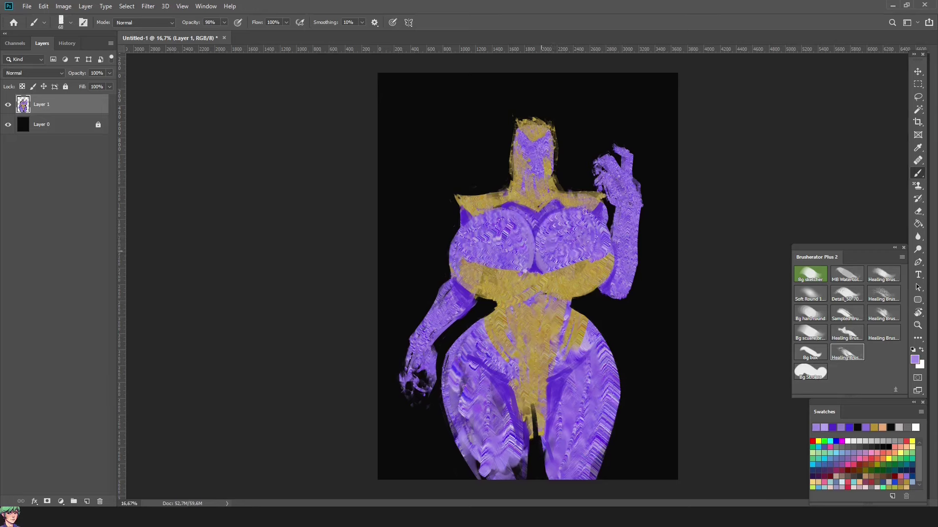
click(832, 427)
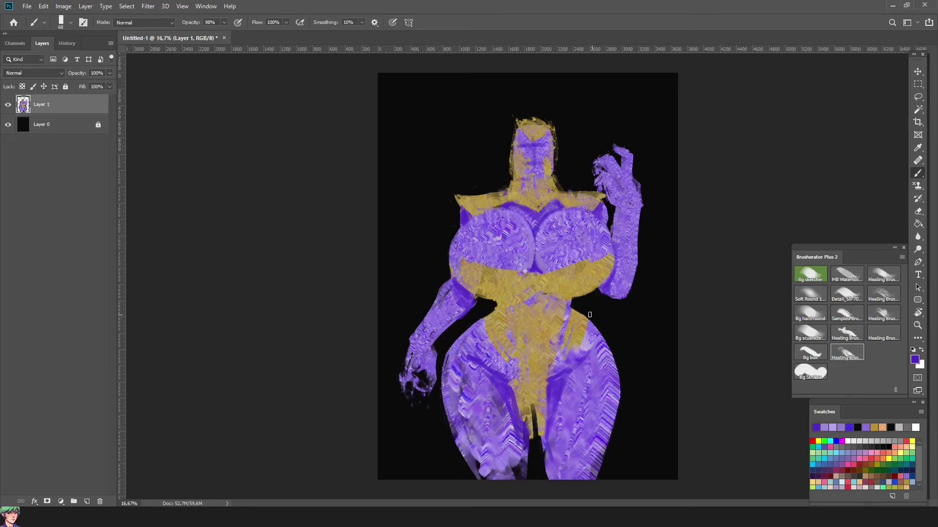
Define the lowered hand's fingers and back with sampled purples, trimming the shape with black
alt+click(411, 374)
mouse_move(405, 388)
mouse_down()
mouse_move(417, 406)
mouse_move(403, 387)
mouse_up()
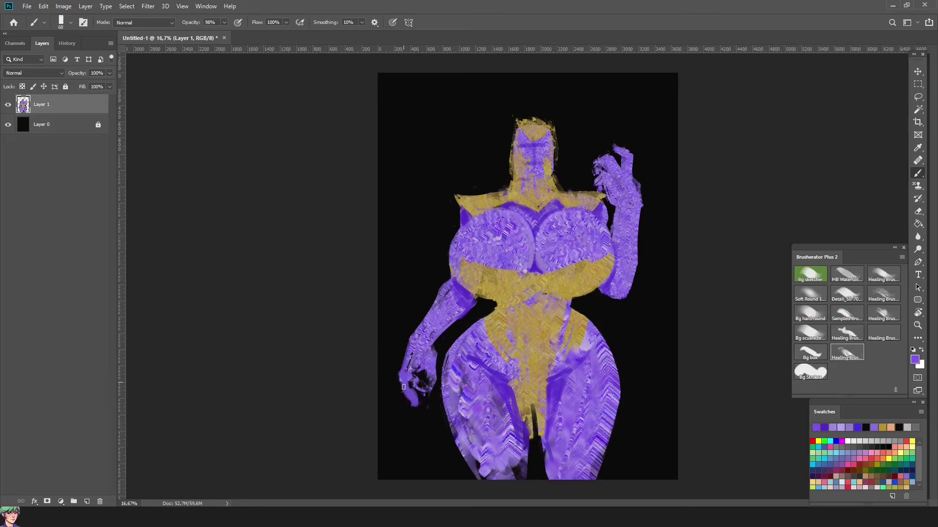
alt+click(414, 405)
alt+click(430, 397)
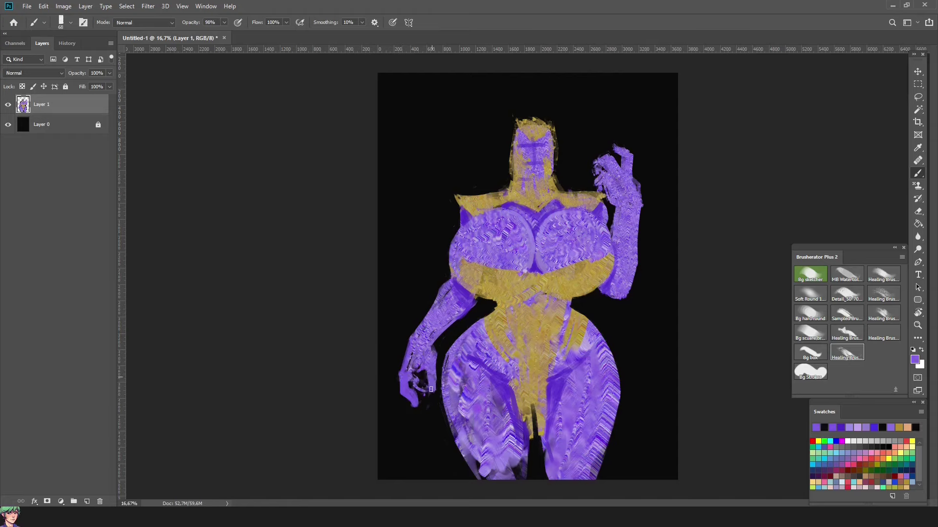
alt+click(429, 377)
drag(421, 376, 405, 362)
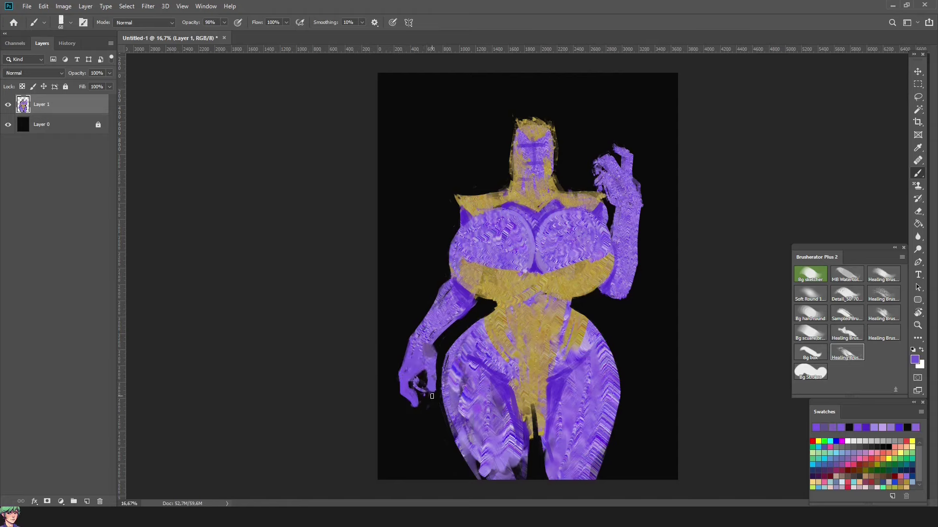
Smooth the lowered forearm with sampled light and dark purples, and pick black for trimming the outline
alt+click(455, 315)
alt+click(468, 298)
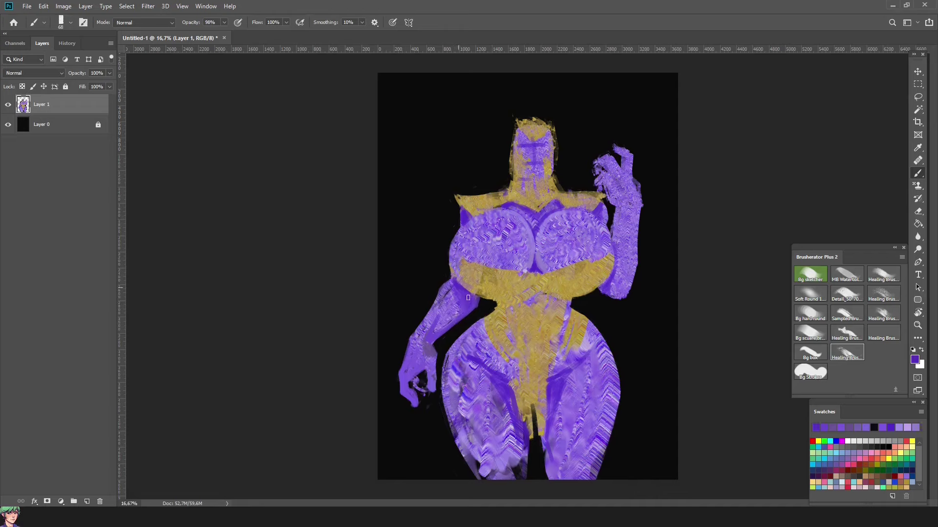
alt+click(430, 317)
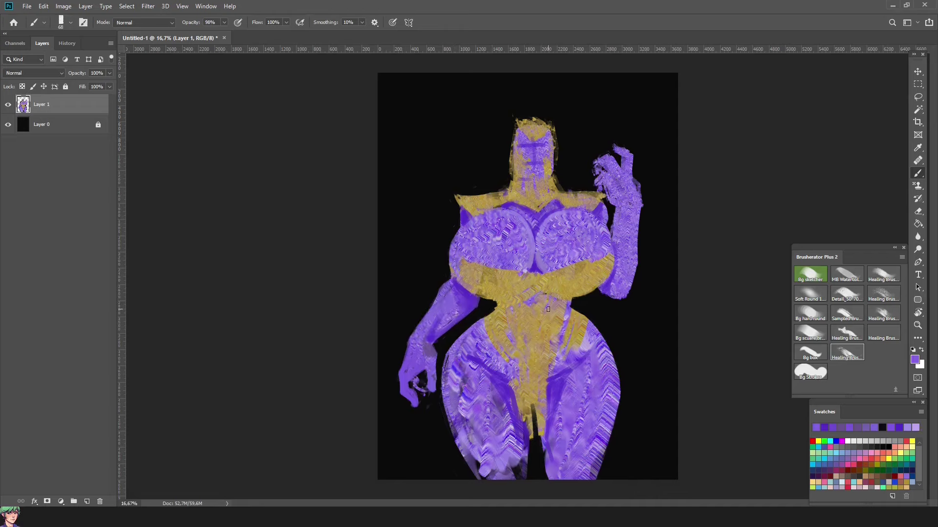
key(x)
alt+click(404, 331)
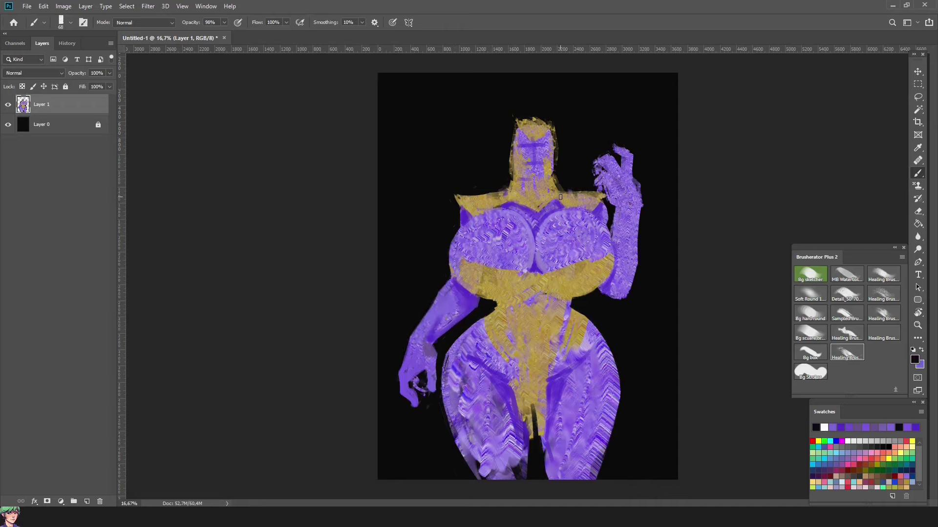
Refine the chest's outer edge and shade the hip creases using purples and black sampled from the canvas
alt+click(595, 245)
alt+click(595, 245)
alt+click(559, 291)
alt+click(465, 258)
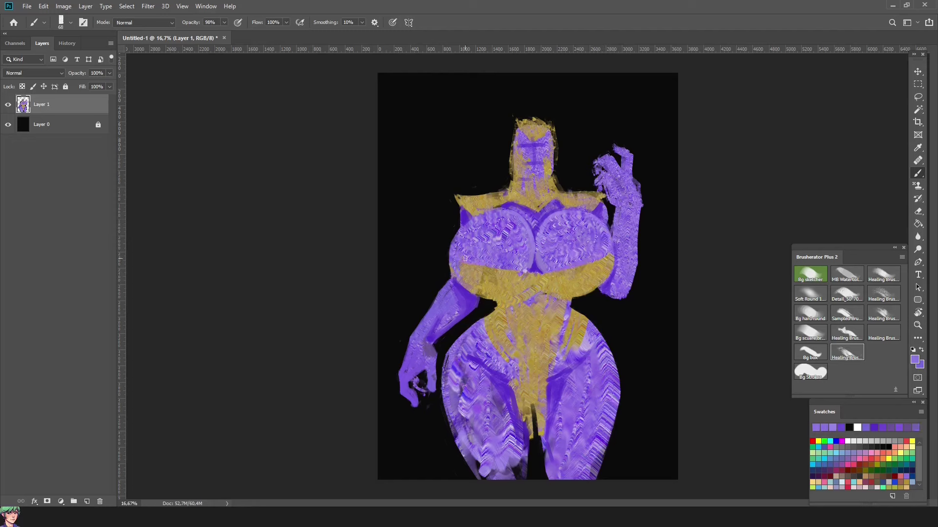
alt+click(448, 267)
alt+click(589, 332)
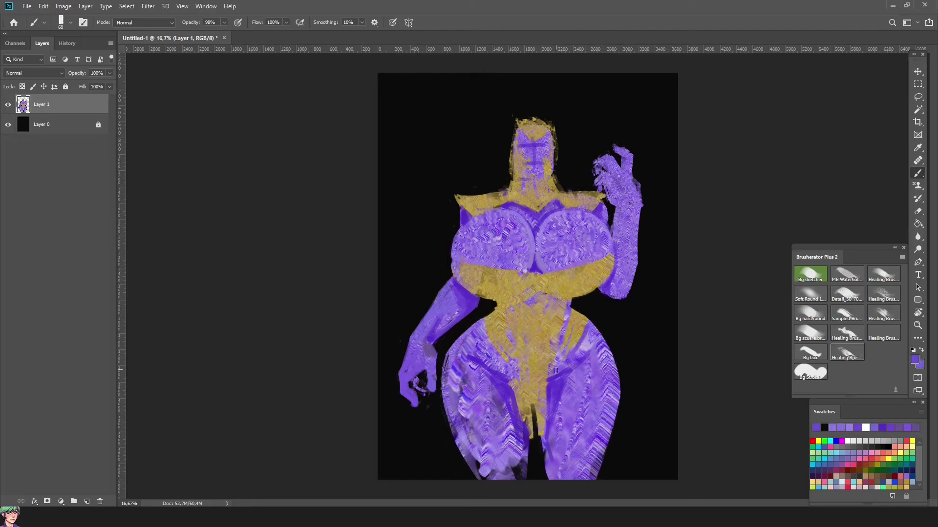
alt+click(508, 398)
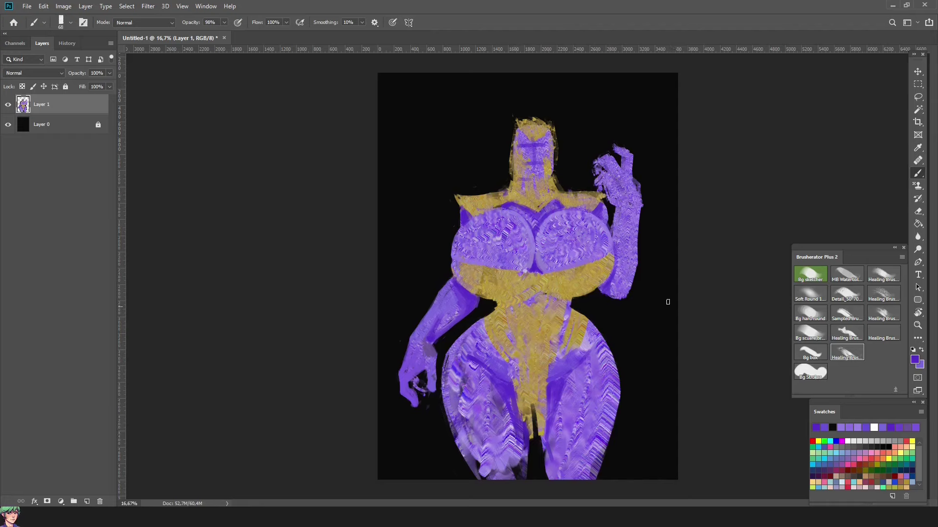
Define the raised hand's fingers with sampled purples and trim the shape around the fingertips with black
alt+click(598, 187)
alt+click(606, 159)
alt+click(608, 165)
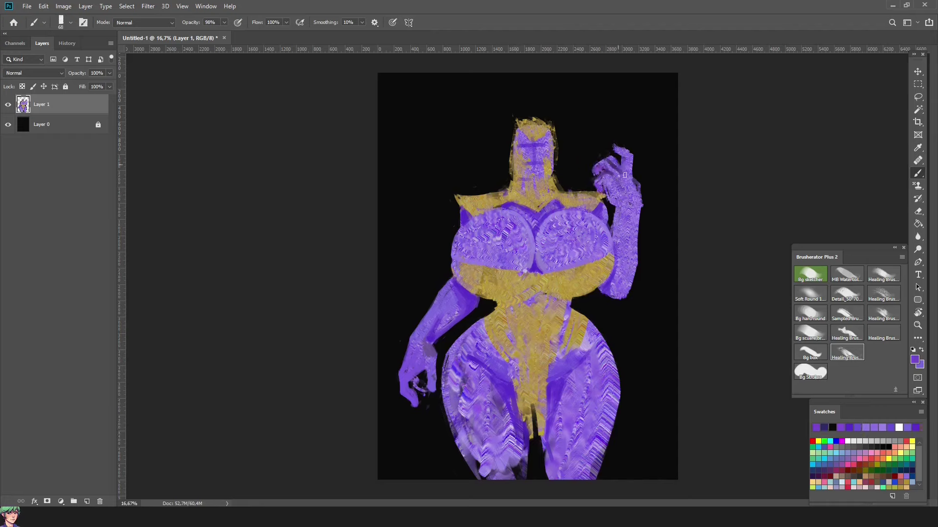
alt+click(610, 170)
alt+click(632, 162)
alt+click(616, 151)
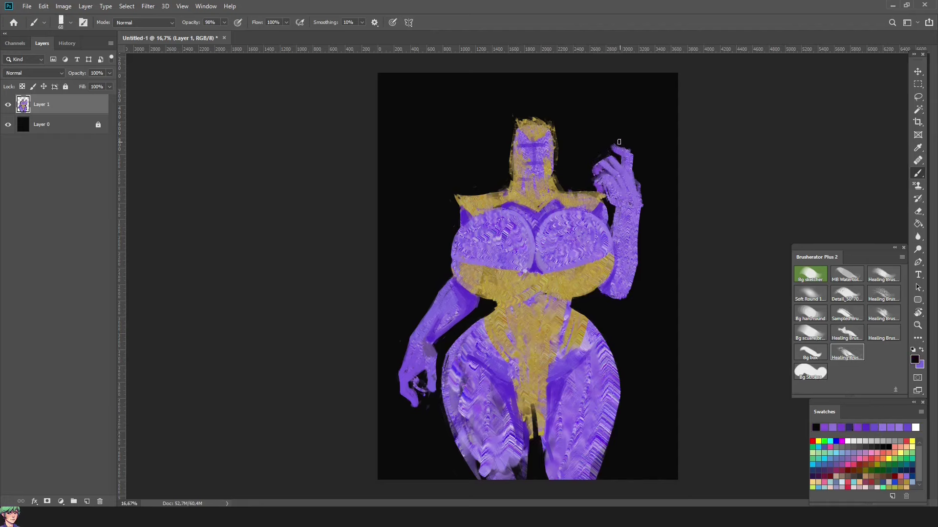
alt+click(625, 148)
alt+click(612, 155)
alt+click(630, 140)
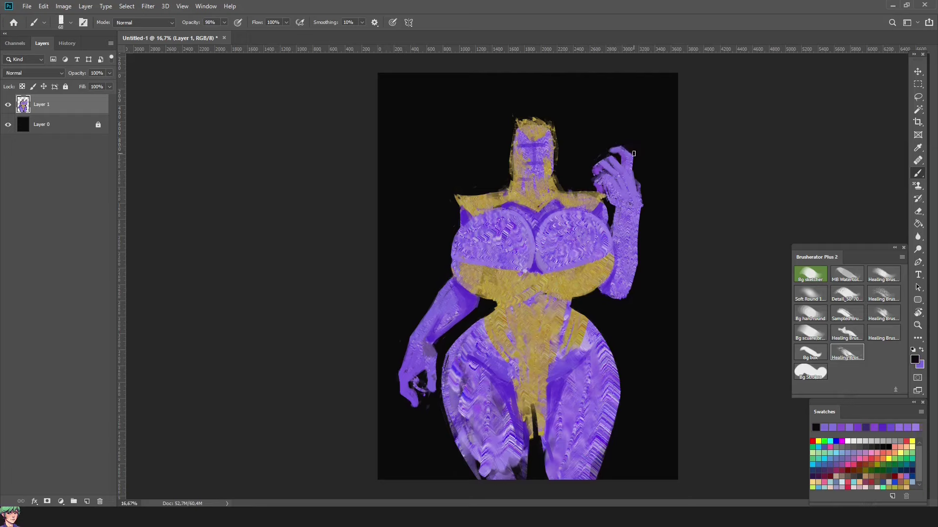
Trim the raised hand's outer edge and wrist with black and smooth its back with sampled light purples
alt+click(636, 205)
alt+click(639, 193)
alt+click(622, 215)
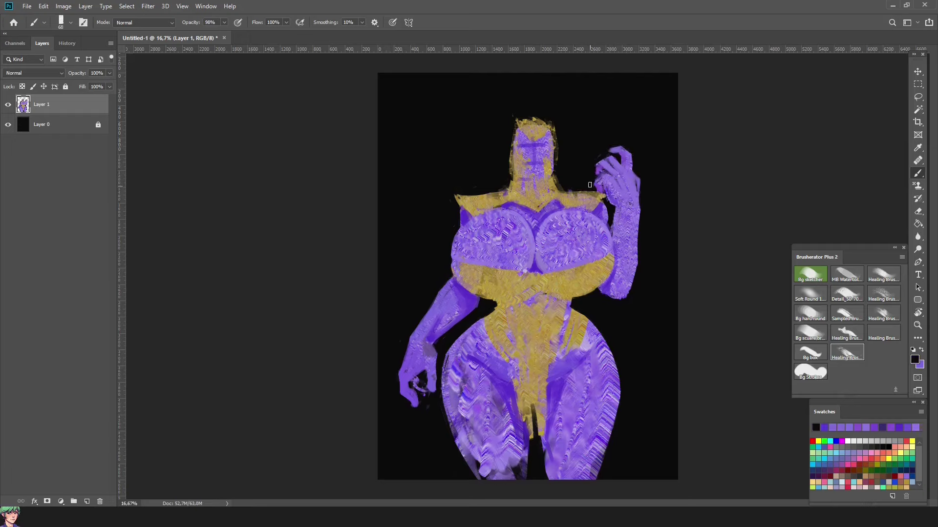
alt+click(606, 193)
mouse_move(608, 174)
mouse_down()
mouse_move(622, 180)
mouse_move(632, 171)
mouse_up()
alt+click(627, 209)
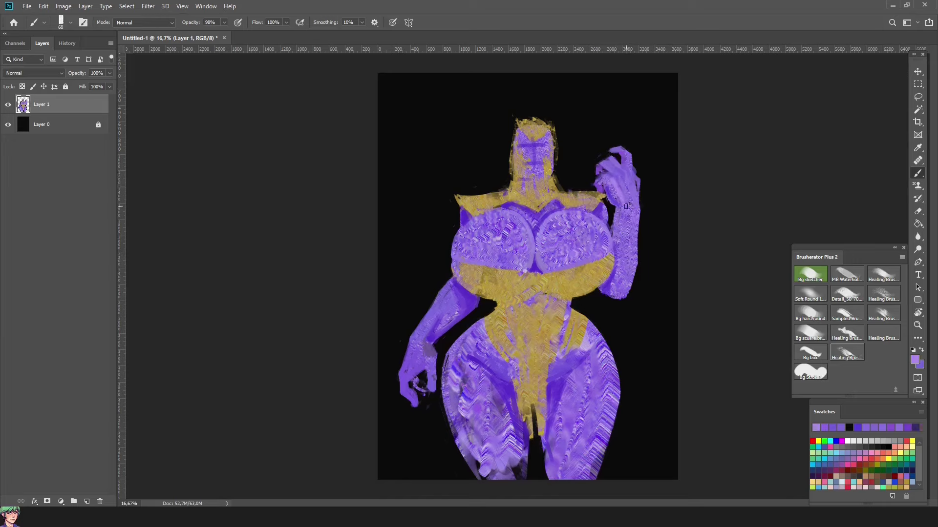
alt+click(628, 204)
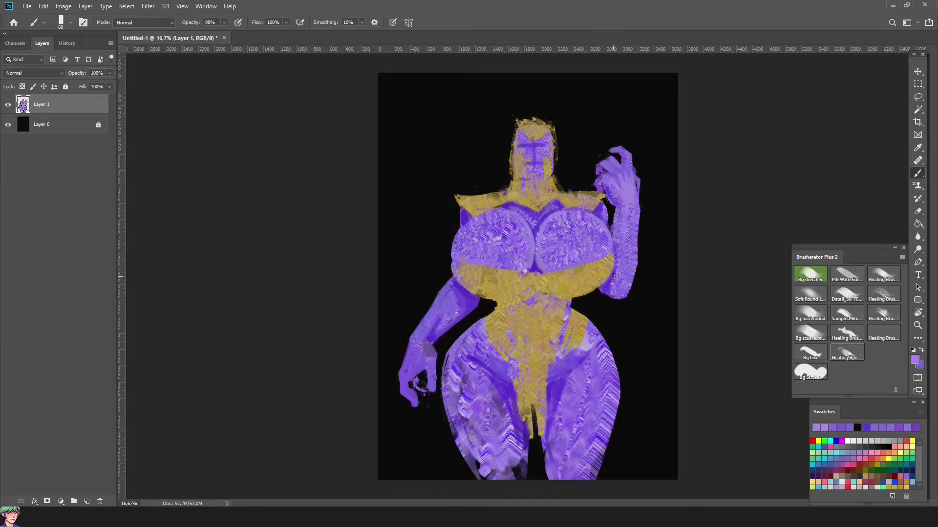
Smooth the gold collar and shoulder armor beside the neck with gold tones sampled from the canvas
alt+click(554, 190)
alt+click(562, 192)
alt+click(591, 191)
alt+click(576, 192)
Clean up the helmet's outline with black and smooth its crown, brow peak and corners with sampled golds
alt+click(508, 162)
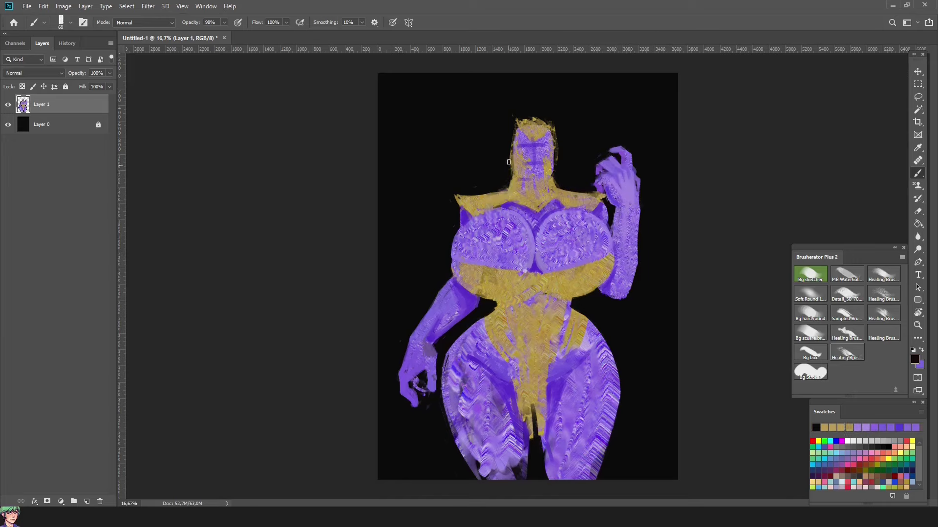
alt+click(516, 124)
alt+click(521, 121)
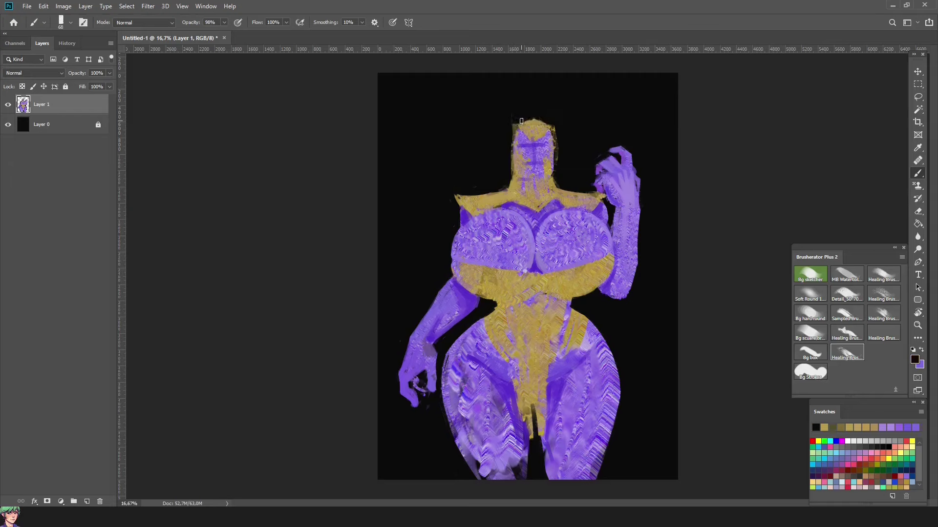
alt+click(533, 124)
alt+click(545, 129)
alt+click(537, 135)
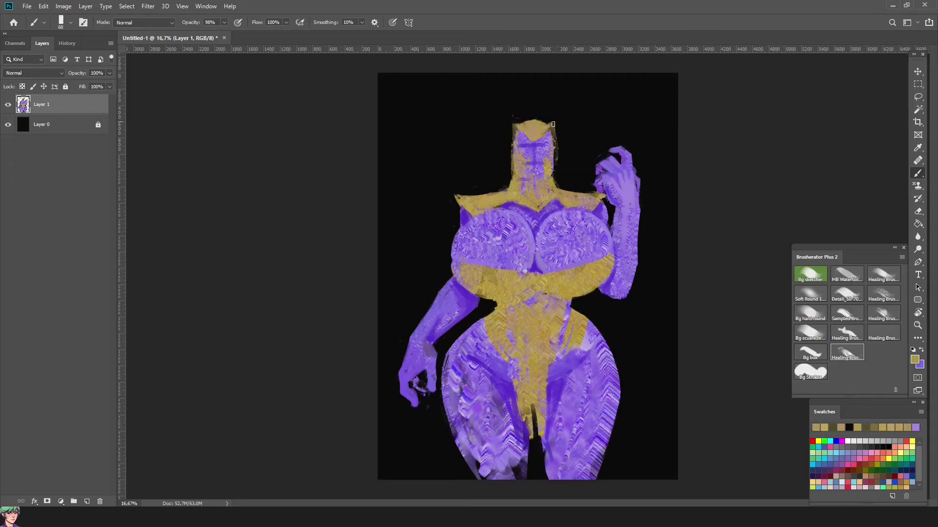
alt+click(552, 125)
alt+click(556, 161)
Flip the figure and push the raised arm and adjacent chest outward with Liquify, using a very large brush at pressure 33
key(r)
drag(516, 204, 525, 77)
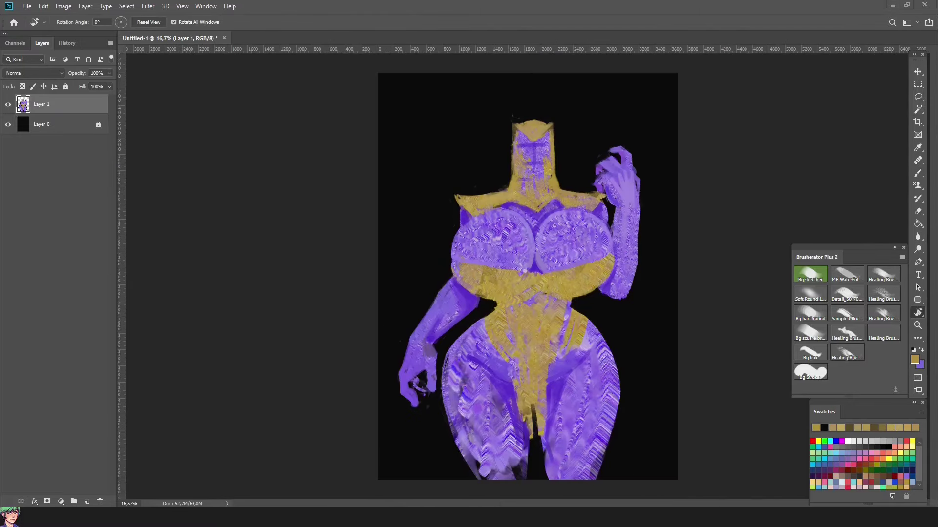
key(ctrl+shift+h)
key(ctrl+shift+x)
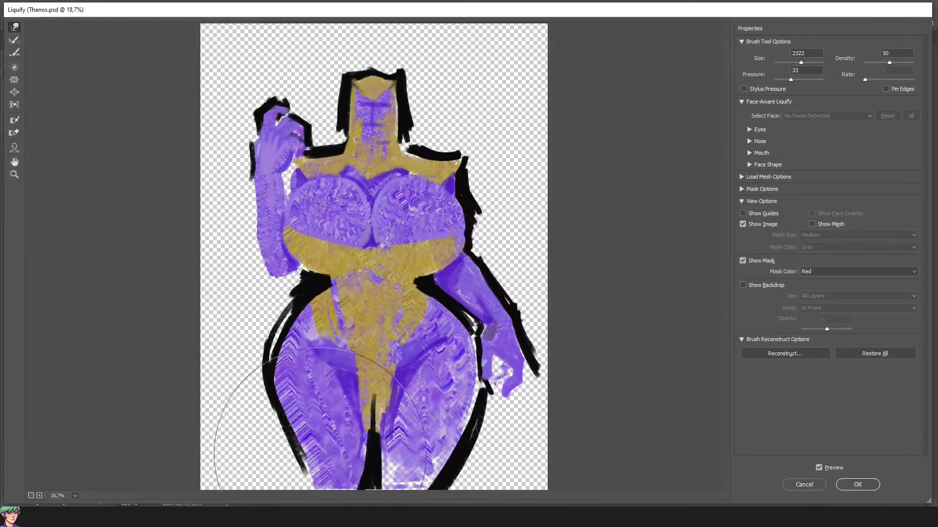
drag(280, 205, 258, 199)
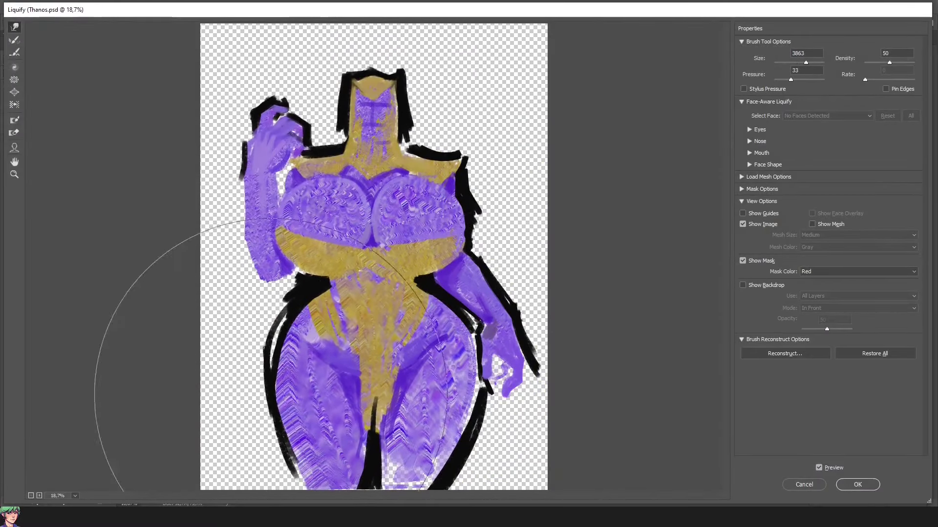
key(Return)
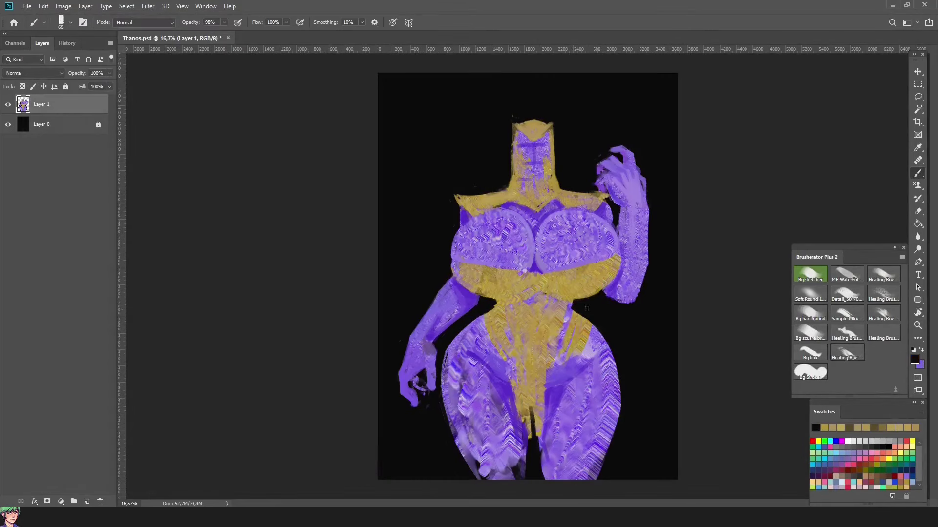
Trim the outer contour of the thigh below the raised arm with black
key(b)
drag(614, 476, 620, 376)
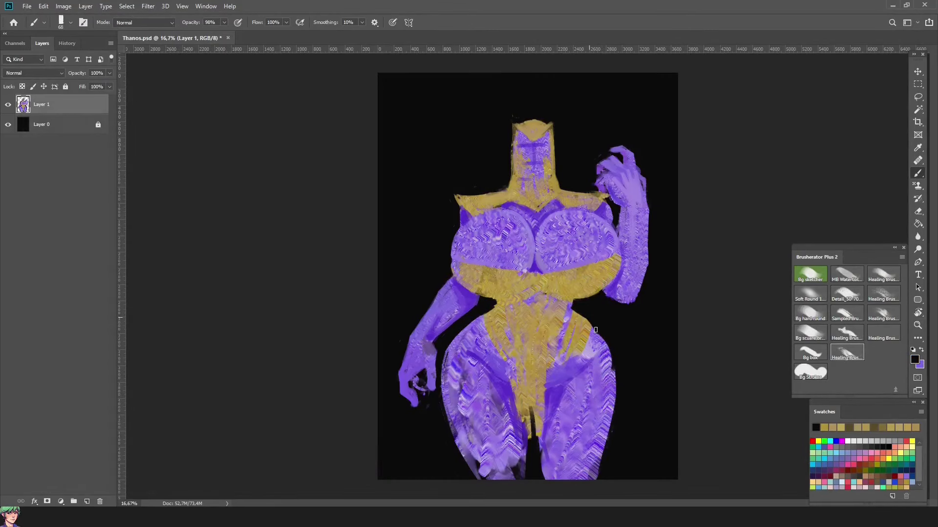
key(ctrl+z)
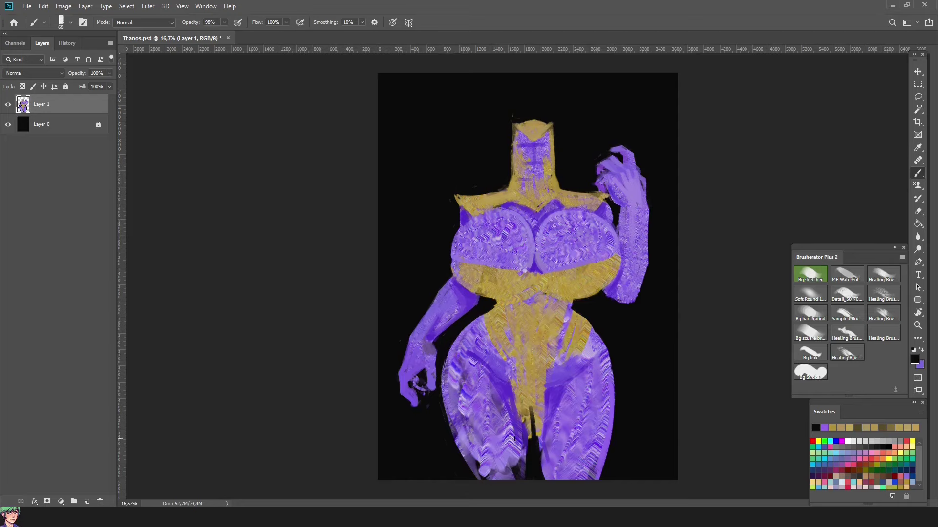
Deepen the hip creases and inner thigh edges with dark purples sampled from the canvas
alt+click(512, 438)
drag(544, 400, 537, 400)
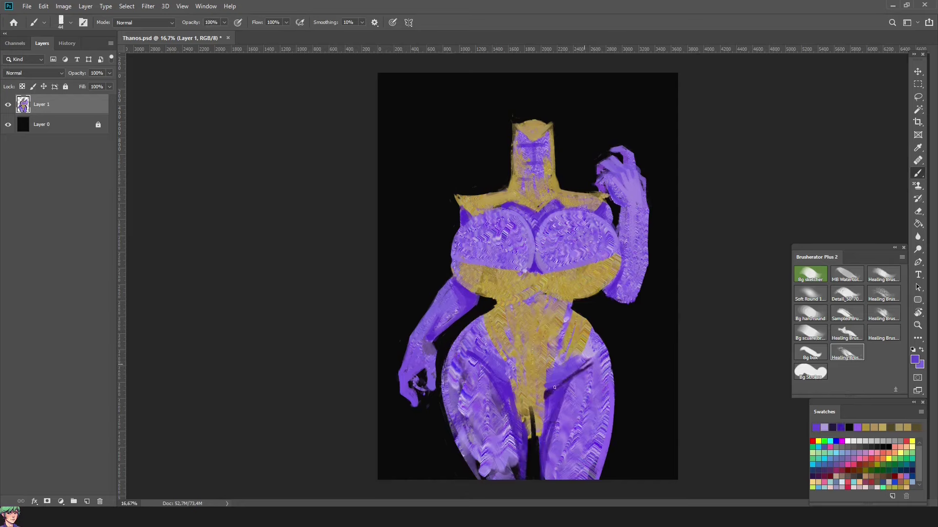
alt+click(511, 393)
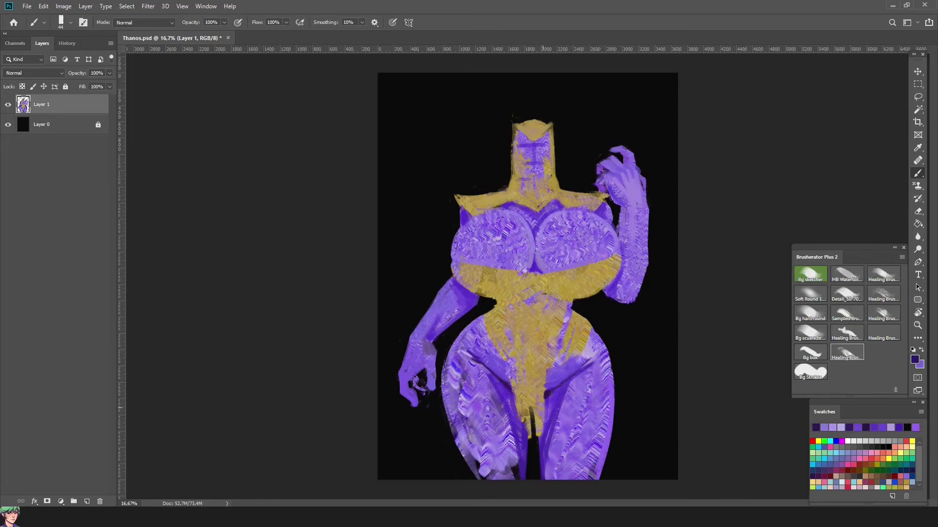
Smooth the textured thighs with sampled purples, adding a light vertical highlight on the thigh below the raised arm
mouse_move(496, 445)
mouse_down()
mouse_move(488, 372)
mouse_move(547, 486)
mouse_move(561, 450)
mouse_move(586, 485)
mouse_move(582, 459)
mouse_move(561, 457)
mouse_move(586, 391)
mouse_up()
alt+click(503, 437)
key(bracketleft)
alt+click(497, 380)
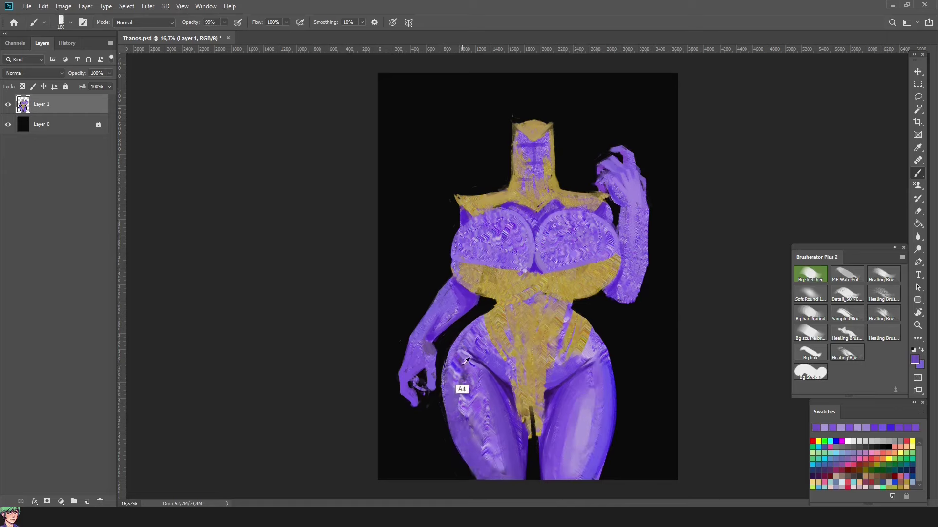
Smooth the front of the thigh beside the lowered hand with sampled mid purples and refine its outer edge with a smaller brush
mouse_move(459, 351)
mouse_down()
mouse_move(496, 450)
mouse_move(472, 379)
mouse_move(477, 445)
mouse_move(500, 444)
mouse_move(486, 459)
mouse_up()
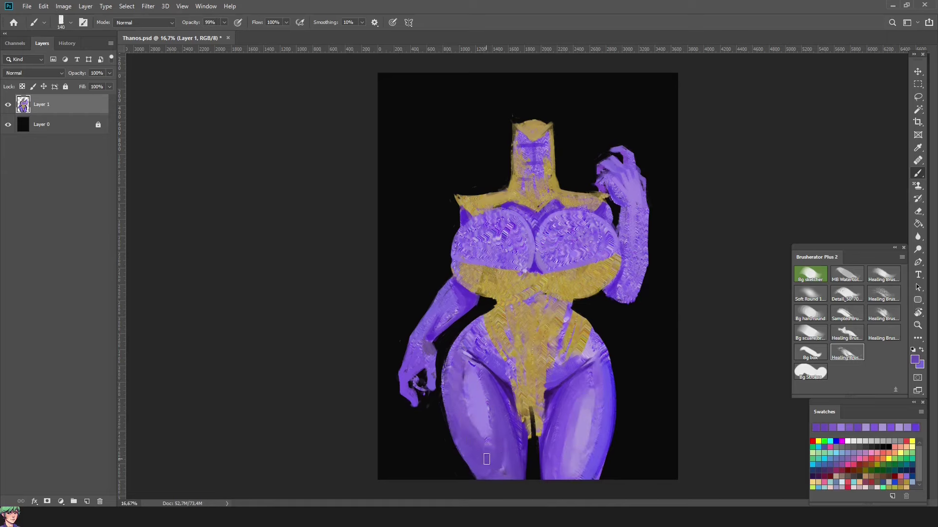
alt+click(466, 416)
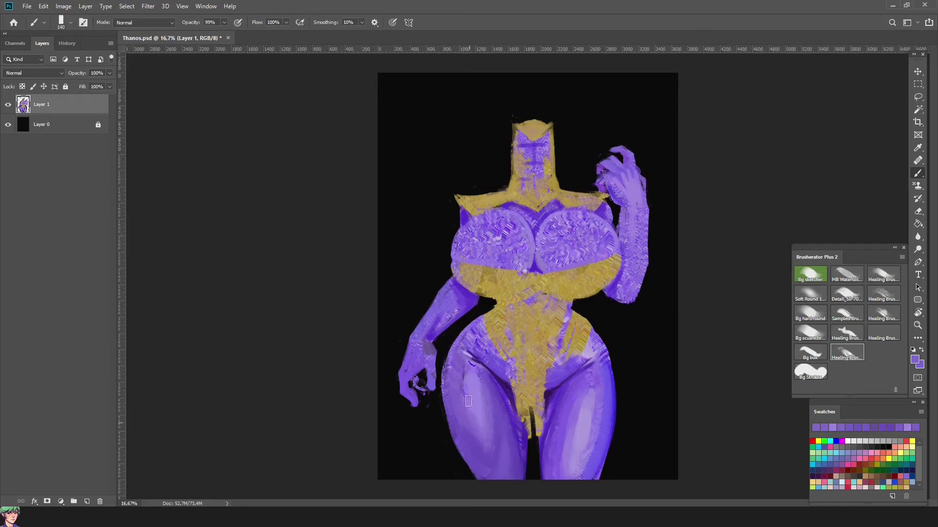
drag(454, 376, 466, 375)
key(bracketleft)
key(bracketleft)
key(bracketleft)
key(bracketleft)
mouse_move(452, 457)
mouse_down()
mouse_move(447, 411)
mouse_move(463, 448)
mouse_move(445, 361)
mouse_move(480, 457)
mouse_up()
alt+click(448, 358)
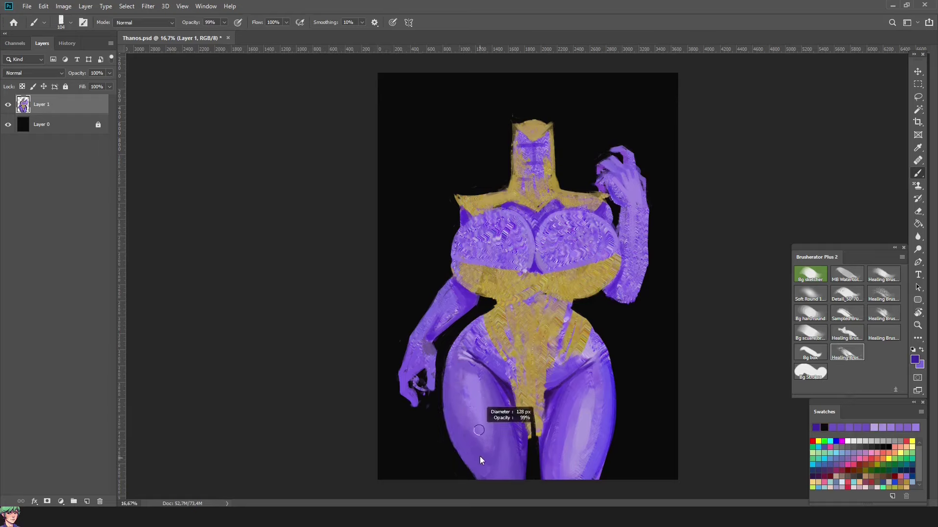
Blend the outer and lower parts of the thigh beside the lowered hand with sampled purples, raising brush opacity to 100%
alt+click(455, 420)
drag(455, 420, 466, 390)
drag(484, 442, 476, 488)
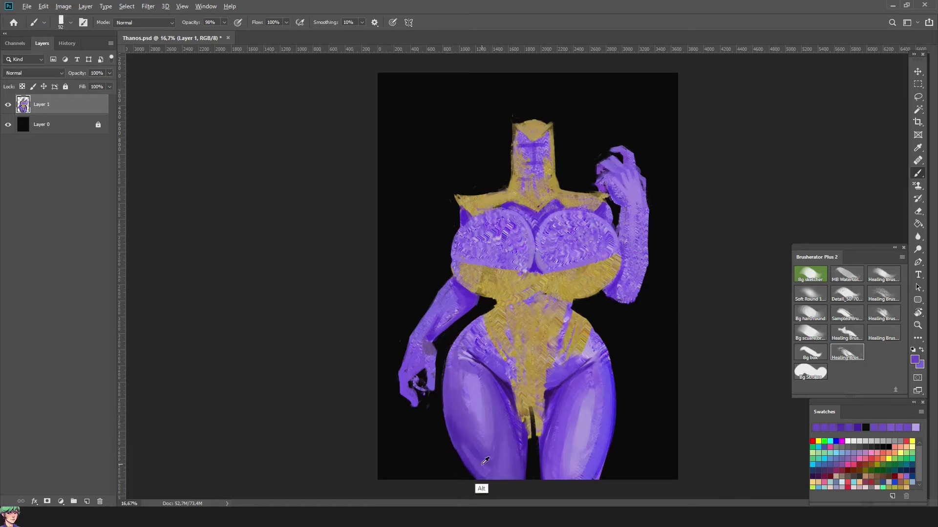
alt+click(483, 488)
key(0)
drag(471, 447, 486, 476)
alt+click(511, 430)
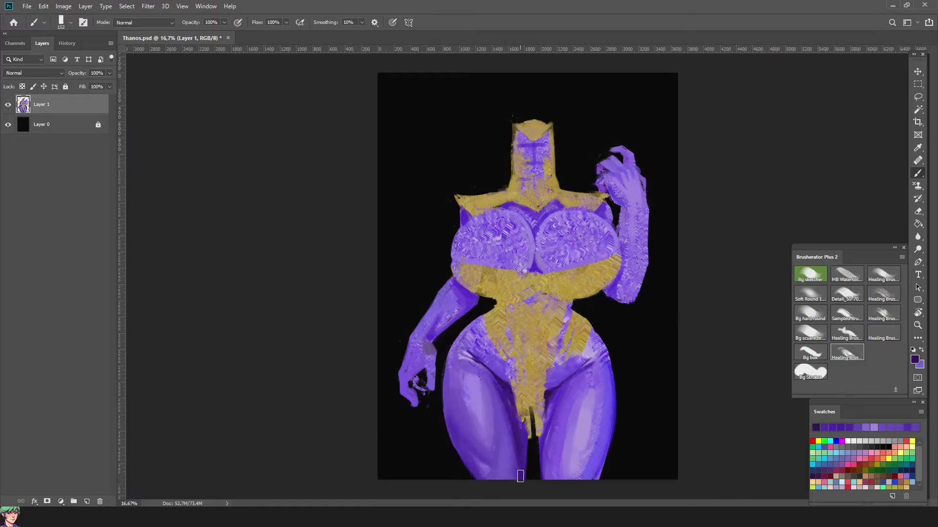
Shade the inner side of the same thigh with sampled darker purples, using a smaller brush at 99% opacity
alt+click(506, 425)
key(bracketleft)
key(bracketleft)
key(bracketleft)
key(9)
key(9)
alt+click(498, 430)
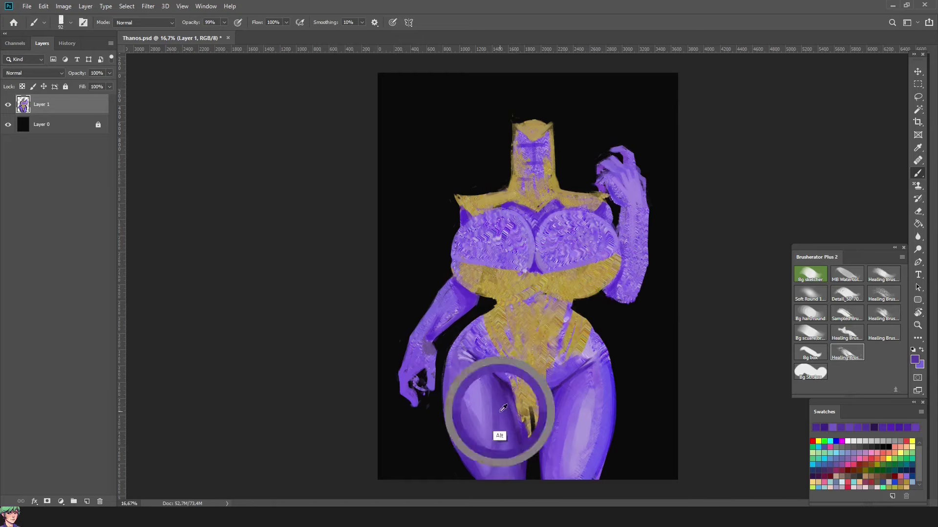
Blend the highlight on the upper front of the same thigh with sampled light purple at 100% opacity, adjusting the brush size
drag(469, 378, 491, 364)
key(0)
alt+click(475, 379)
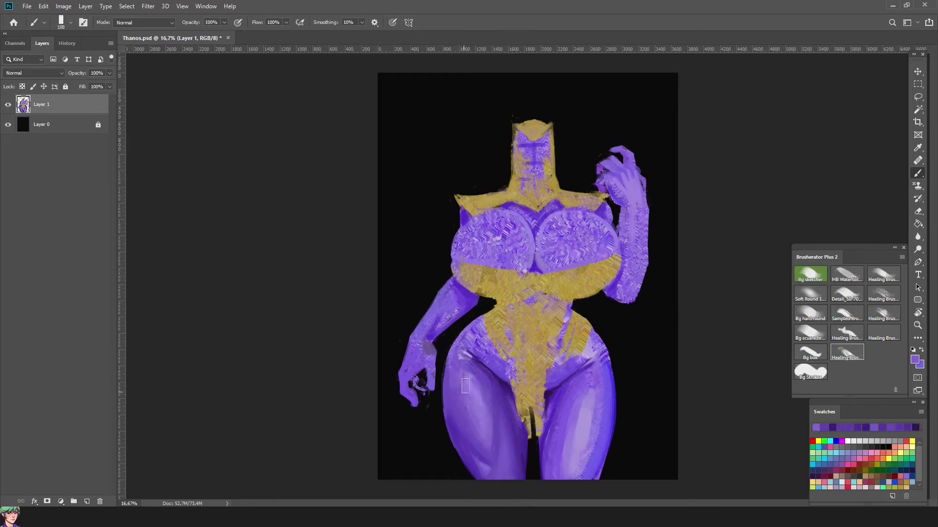
key(bracketright)
key(bracketright)
key(bracketright)
key(bracketright)
key(bracketleft)
key(bracketleft)
key(bracketleft)
key(bracketleft)
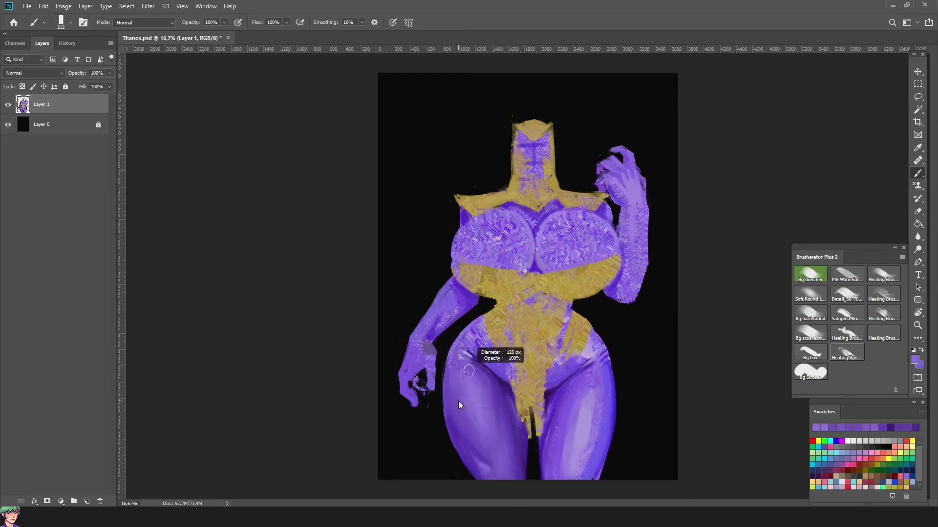
Smooth the hip and crease above the thigh beside the lowered hand with purples sampled nearby
alt+click(457, 354)
alt+click(472, 366)
drag(466, 361, 468, 334)
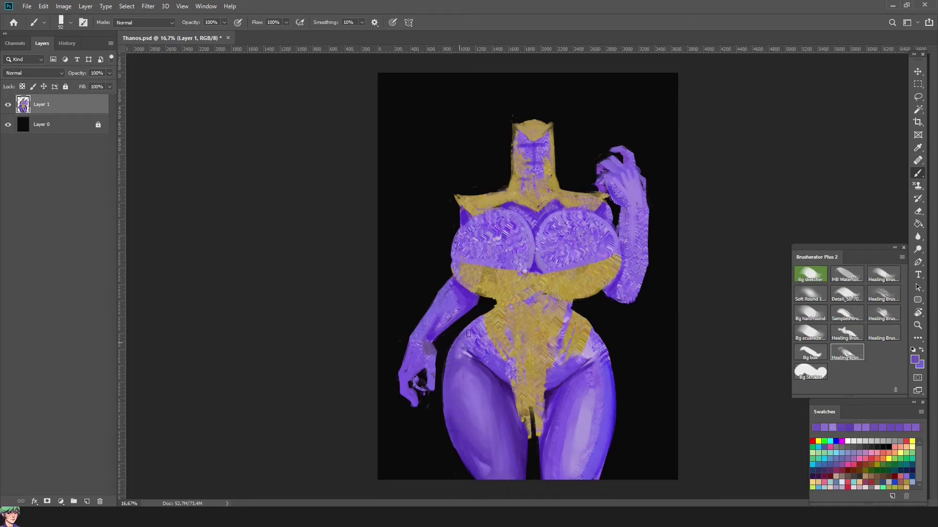
alt+click(453, 399)
mouse_move(476, 382)
mouse_down()
mouse_move(498, 367)
mouse_move(491, 342)
mouse_move(508, 376)
mouse_up()
alt+click(488, 389)
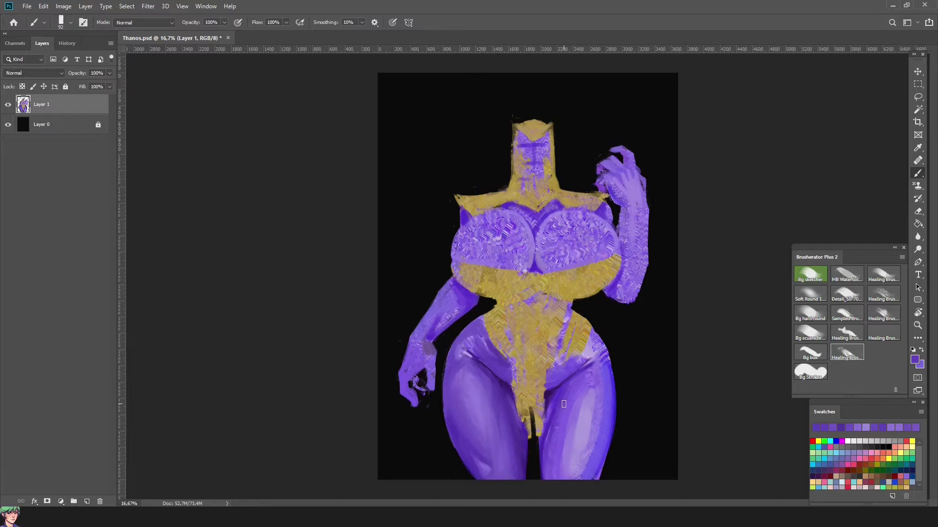
Refine the hip and outer thigh below the raised arm with sampled purples and a smaller brush
mouse_move(695, 335)
mouse_down()
mouse_move(676, 356)
mouse_move(610, 331)
mouse_up()
key(x)
key(bracketleft)
key(bracketleft)
key(bracketleft)
key(bracketleft)
alt+click(625, 398)
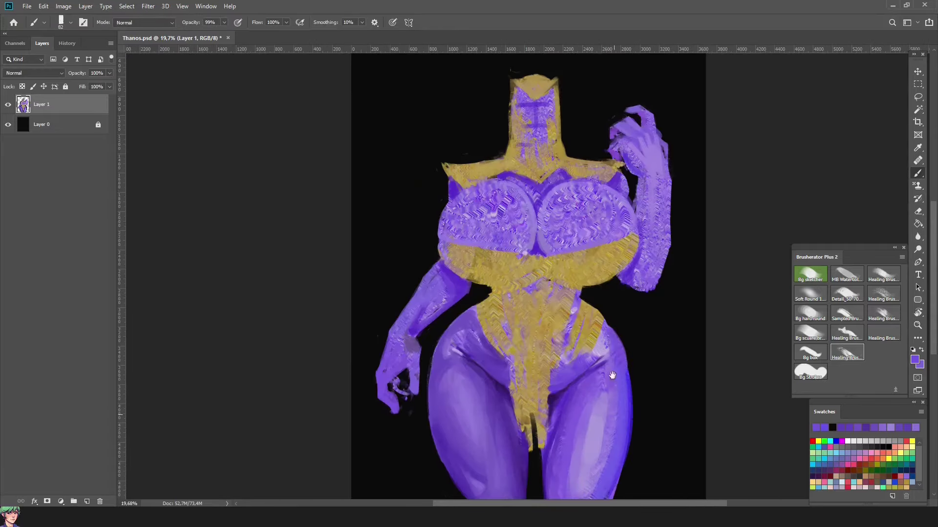
drag(612, 375, 617, 296)
alt+click(584, 412)
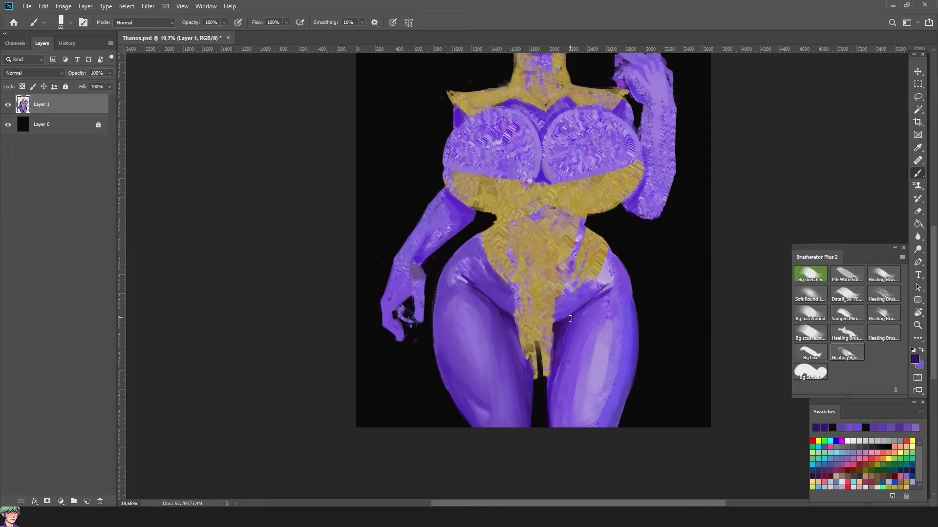
Shade the inner thigh and hip crease below the raised arm with sampled dark and mid purples
alt+click(567, 322)
alt+click(559, 358)
alt+click(561, 357)
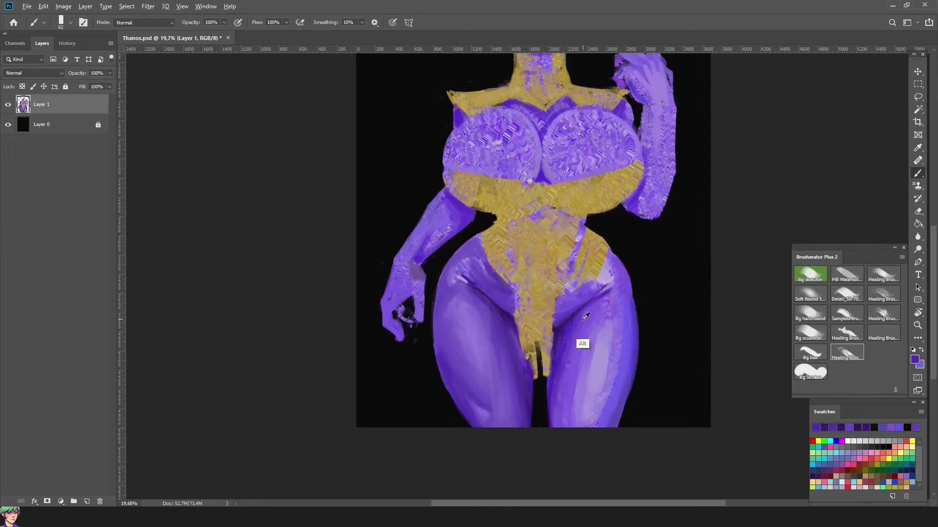
alt+click(585, 317)
alt+click(564, 337)
Narrow the hanging gold strip between the thighs by painting purple along both of its edges
drag(562, 313, 560, 301)
drag(504, 285, 518, 303)
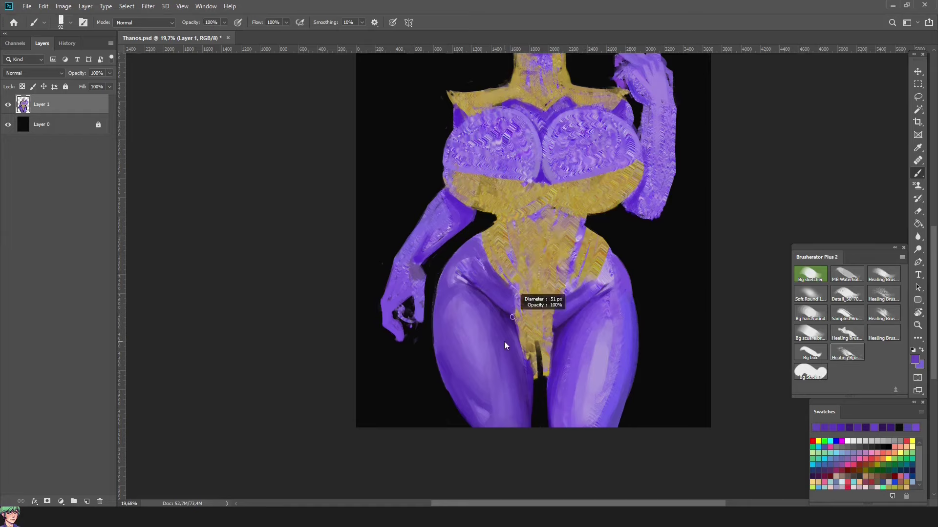
alt+click(517, 326)
Cover the gold at both sides of the hips with sampled purples and blend them into rounded hip shapes
alt+click(618, 269)
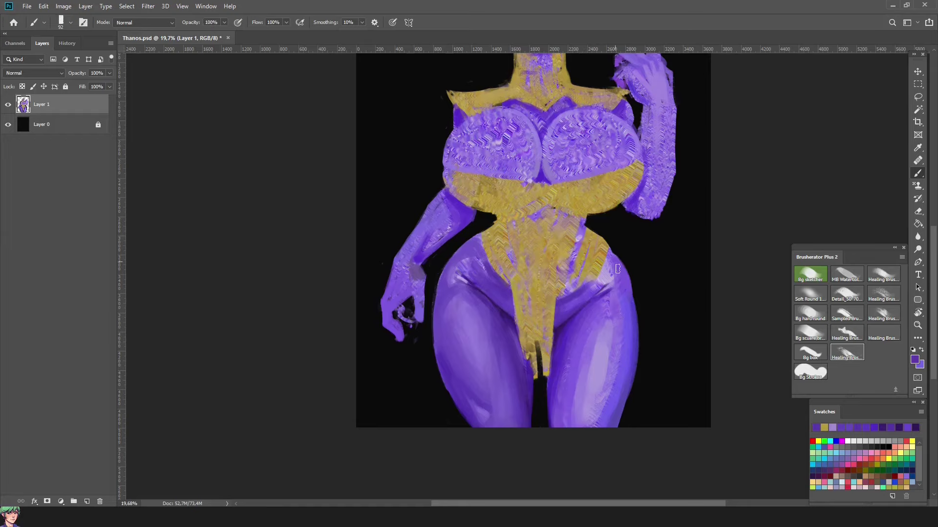
alt+click(620, 278)
alt+click(591, 239)
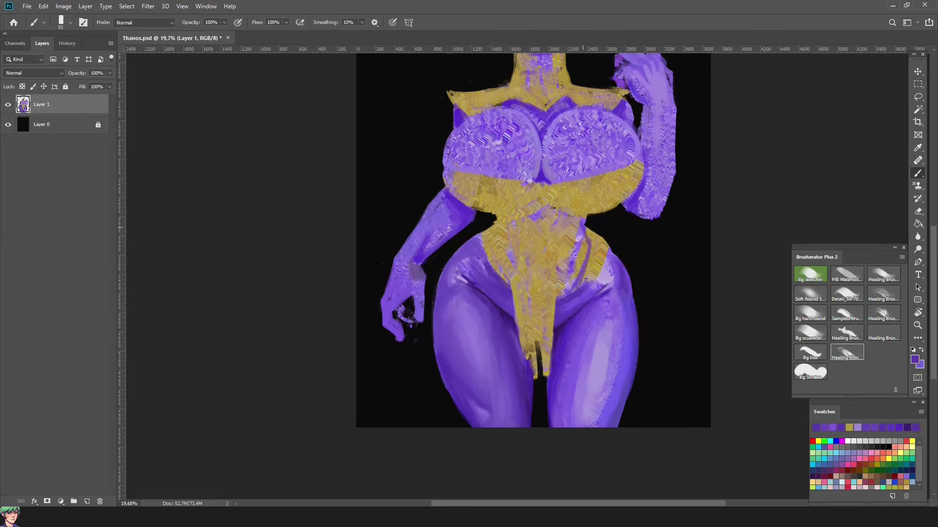
drag(590, 272, 601, 264)
mouse_move(470, 251)
mouse_down()
mouse_move(484, 236)
mouse_move(499, 261)
mouse_up()
mouse_move(581, 259)
mouse_down()
mouse_move(574, 288)
mouse_move(562, 293)
mouse_up()
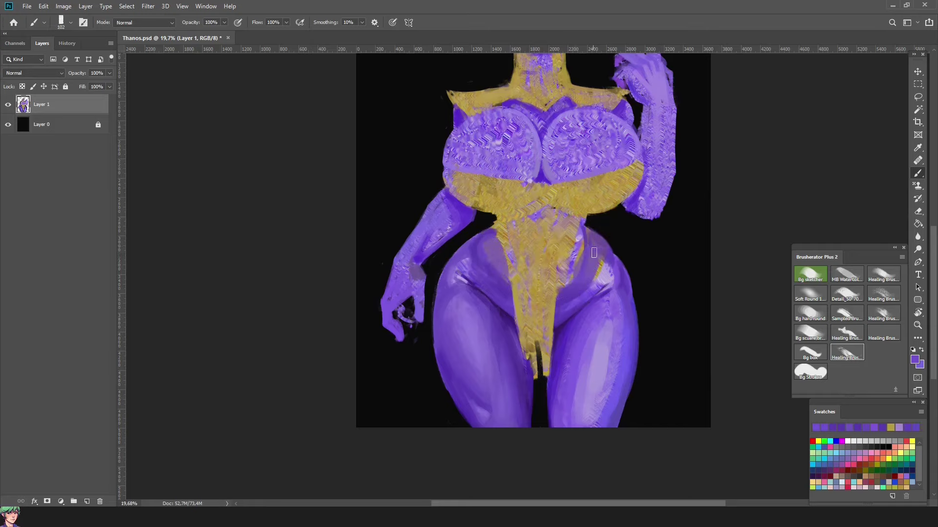
mouse_move(592, 247)
mouse_down()
mouse_move(606, 286)
mouse_move(598, 281)
mouse_up()
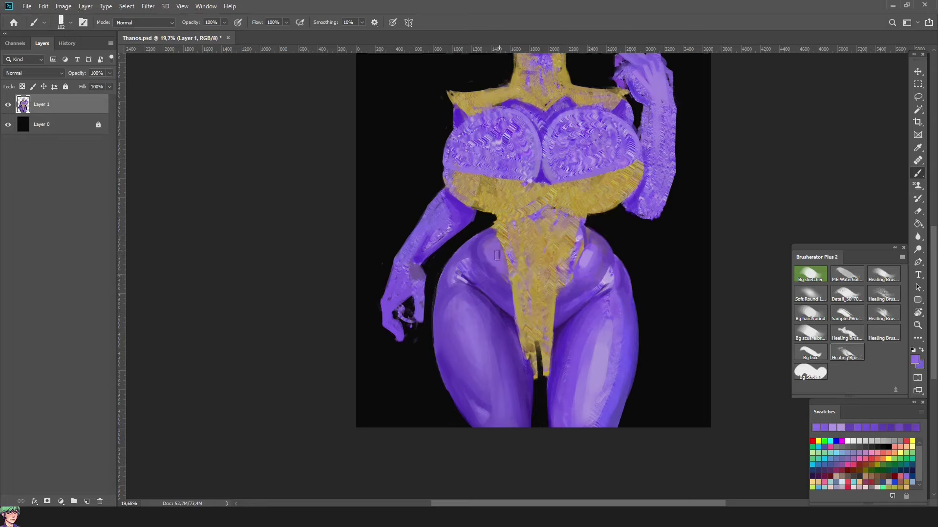
Outline the upper sides of the hanging gold strip and the curved hip openings with dark purple
alt+click(556, 327)
drag(566, 254, 560, 298)
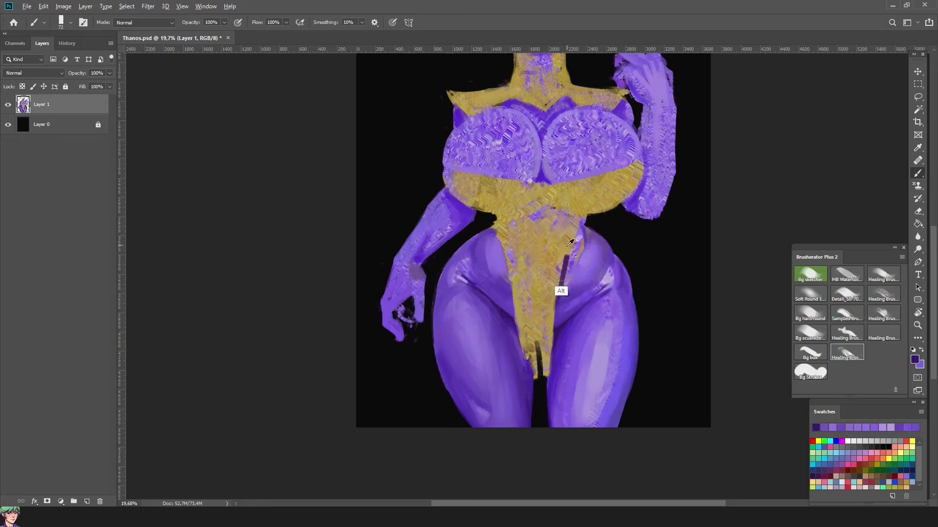
drag(587, 231, 566, 266)
drag(490, 231, 514, 301)
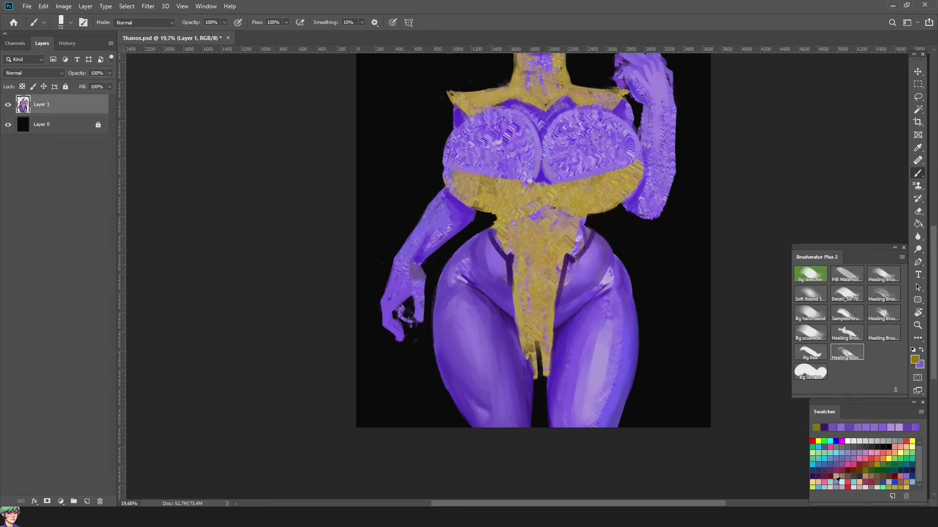
Paint dark red shading on the waist sides, with curved abdominal bands and a small chevron above the hanging strip
drag(491, 228, 502, 242)
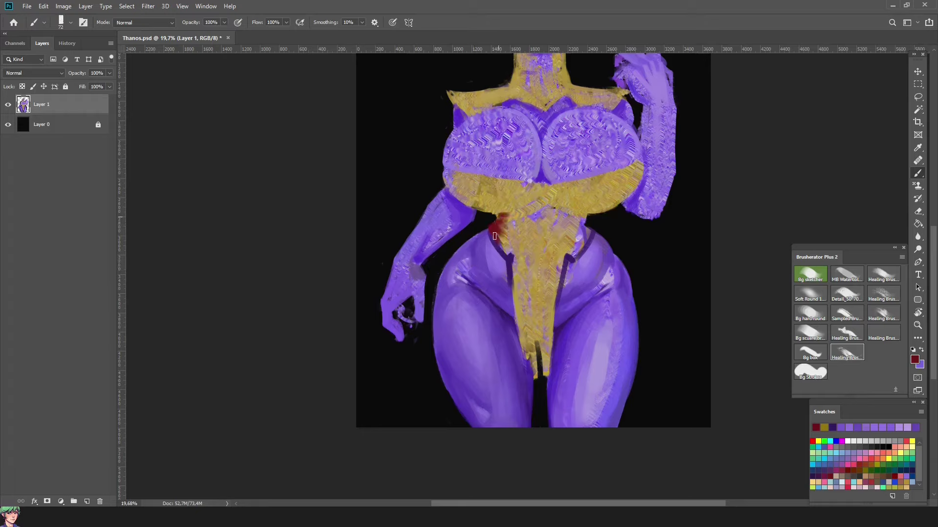
drag(534, 203, 498, 218)
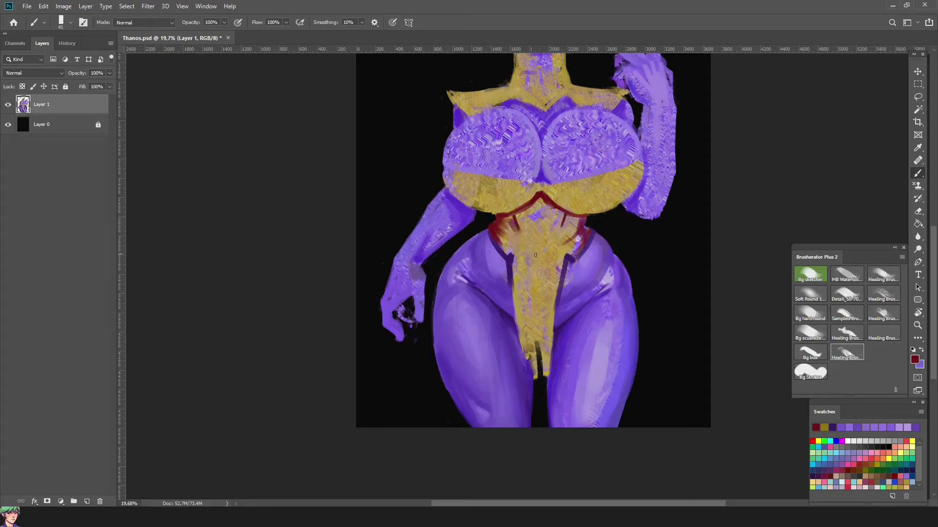
drag(539, 253, 546, 245)
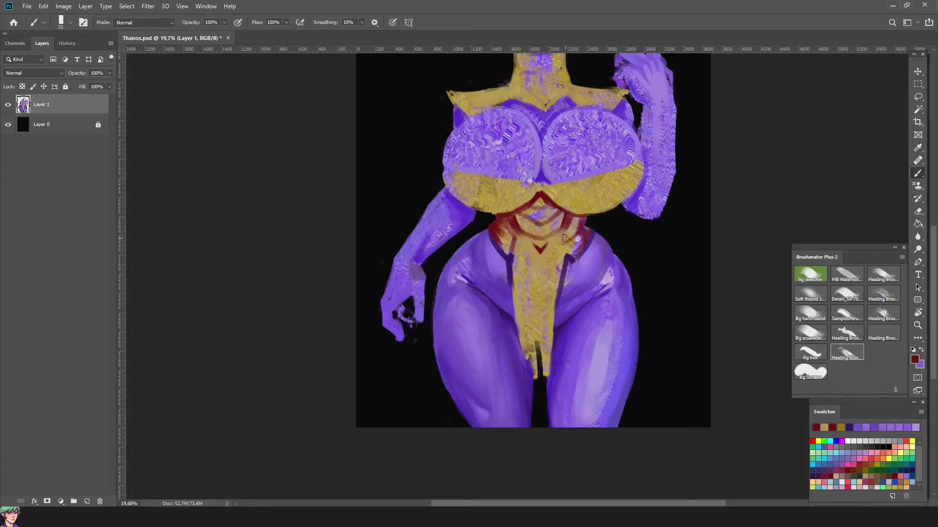
Shape the pointed gold flaps on both hips with sampled gold, brown and dark purple
alt+click(512, 287)
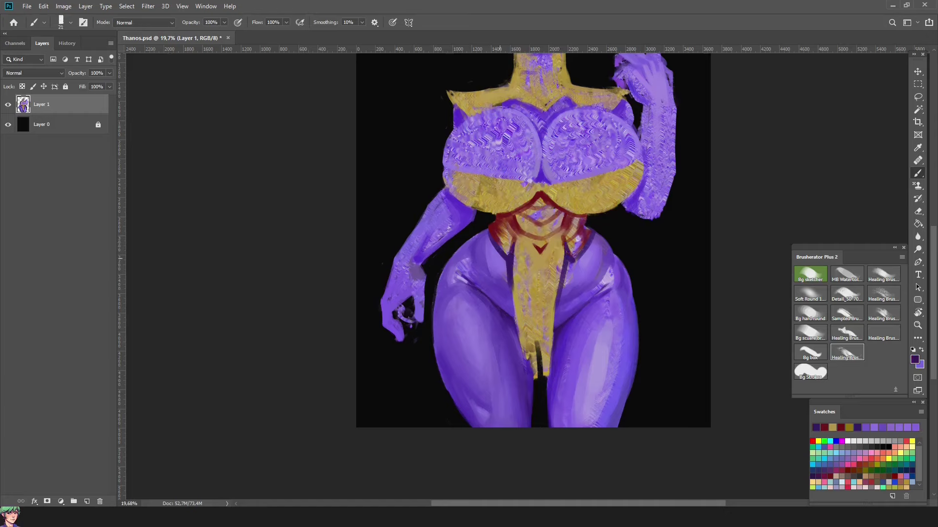
alt+click(508, 253)
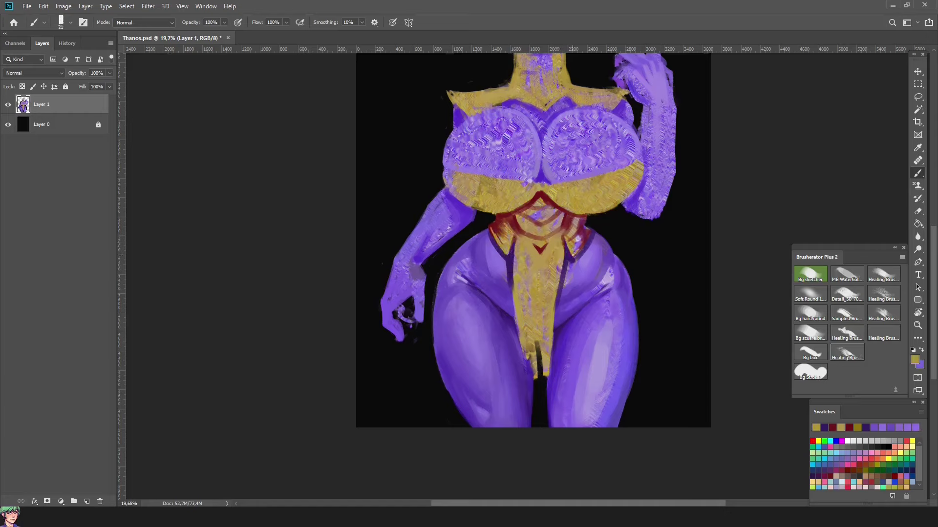
alt+click(485, 248)
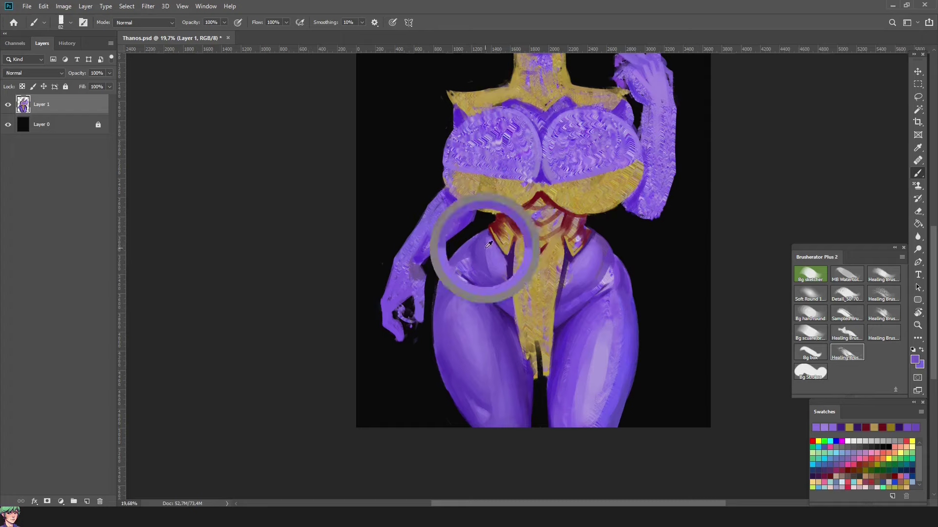
alt+click(577, 238)
alt+click(582, 237)
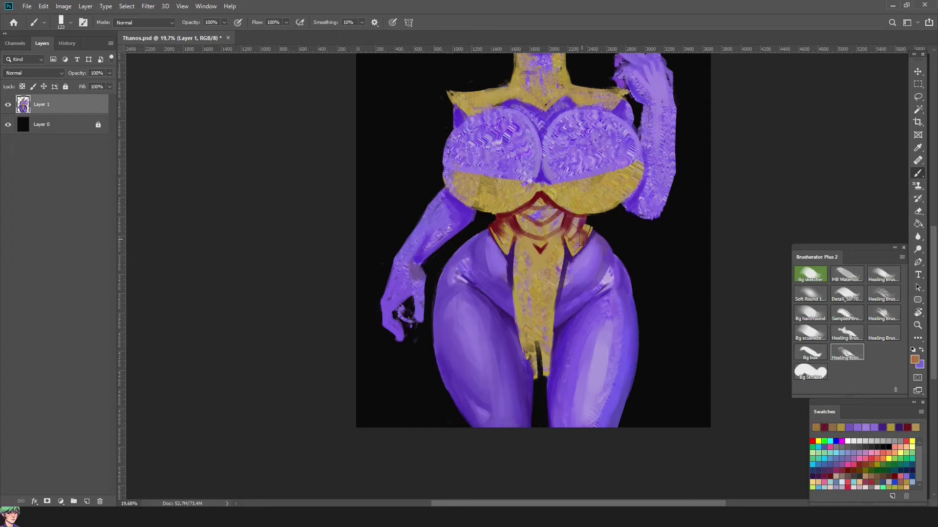
alt+click(508, 257)
alt+click(492, 225)
alt+click(509, 250)
Soften the dark outlines beside the hanging gold strip with purples sampled from the hips
alt+click(492, 290)
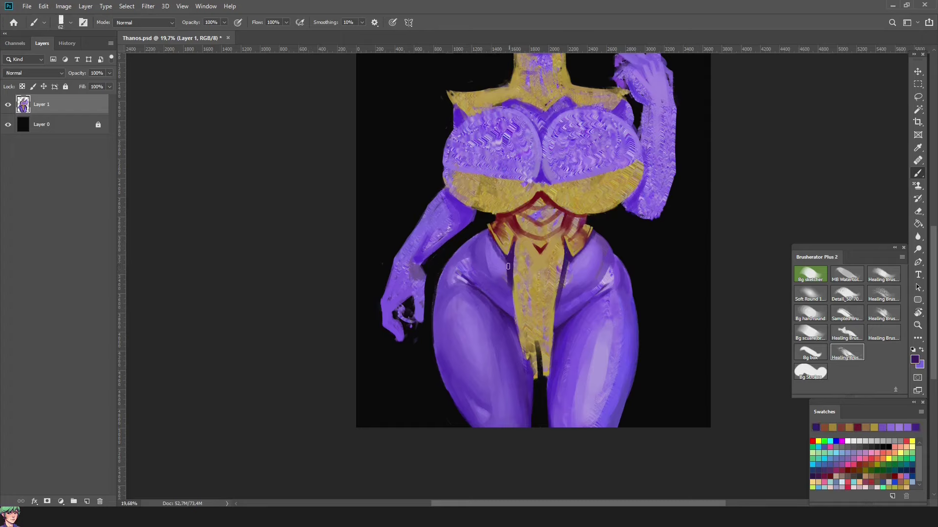
alt+click(493, 279)
alt+click(503, 272)
alt+click(566, 295)
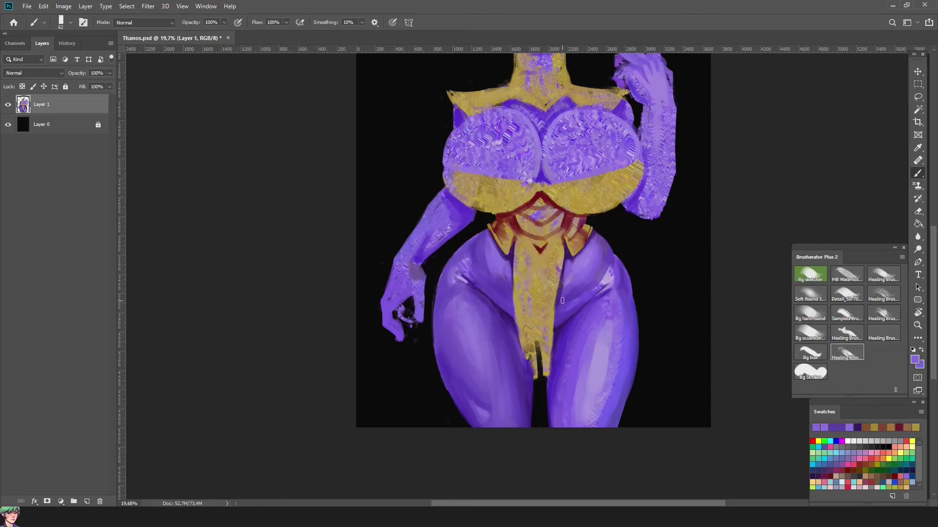
alt+click(562, 321)
alt+click(560, 301)
alt+click(516, 280)
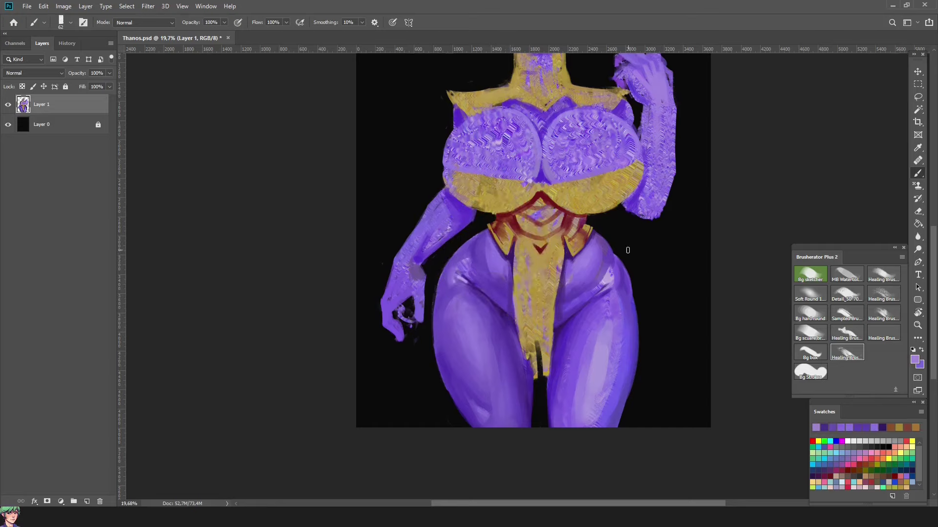
Fill out the lower end of the hanging strip with sampled gold and paint a dark red centre line
alt+click(528, 330)
drag(529, 331, 536, 382)
drag(554, 283, 535, 459)
alt+click(540, 342)
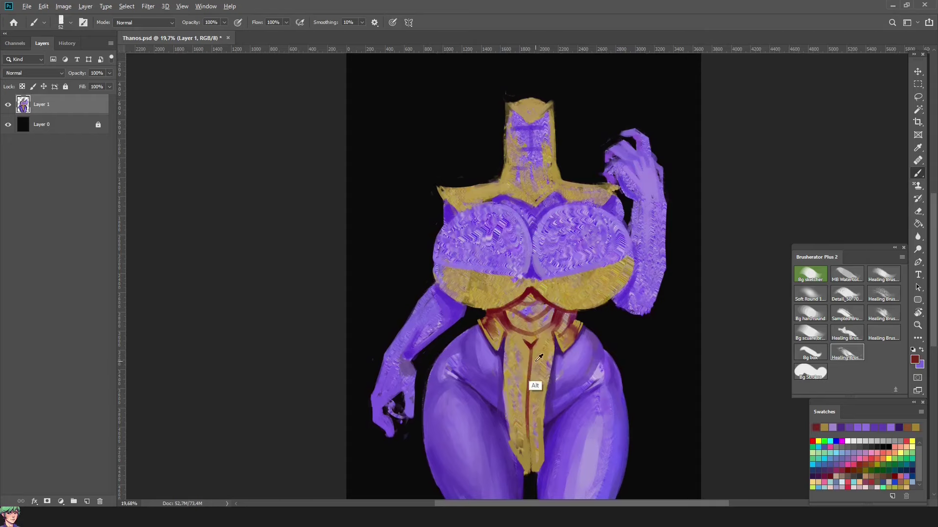
Paint narrow dark red pleat lines along the hanging strip and smooth the panels between them with sampled gold
alt+click(546, 347)
drag(516, 332, 517, 427)
drag(547, 347, 531, 423)
alt+click(530, 421)
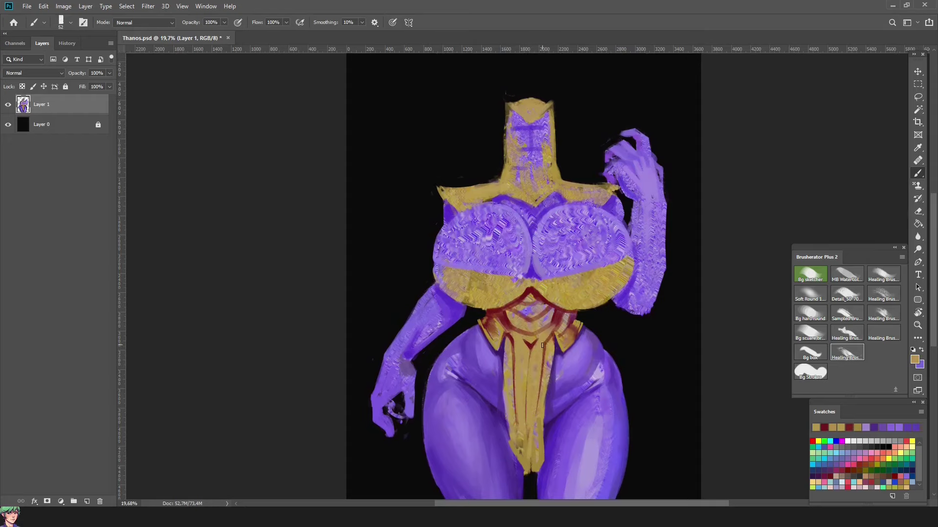
alt+click(543, 345)
drag(514, 337, 524, 235)
Deepen the hip creases and inner thigh edges beside the hanging strip with sampled dark purples
alt+click(556, 351)
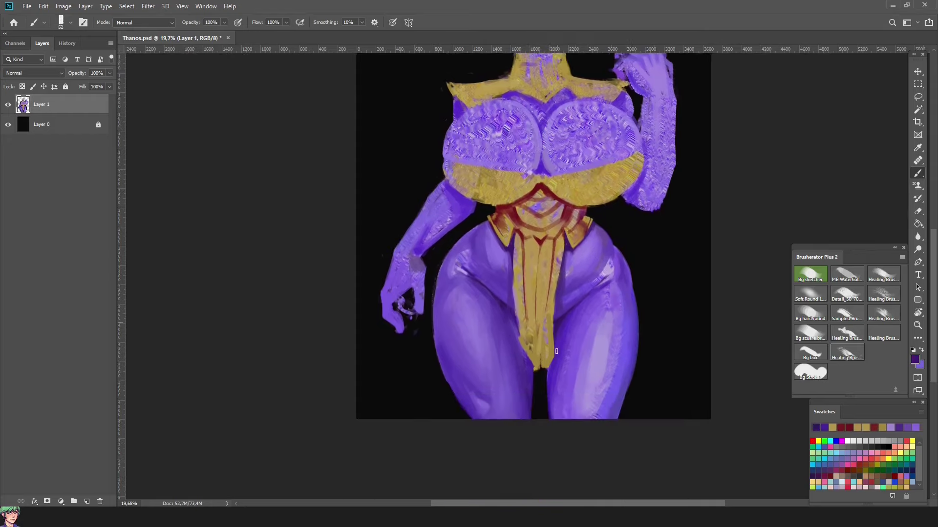
alt+click(501, 298)
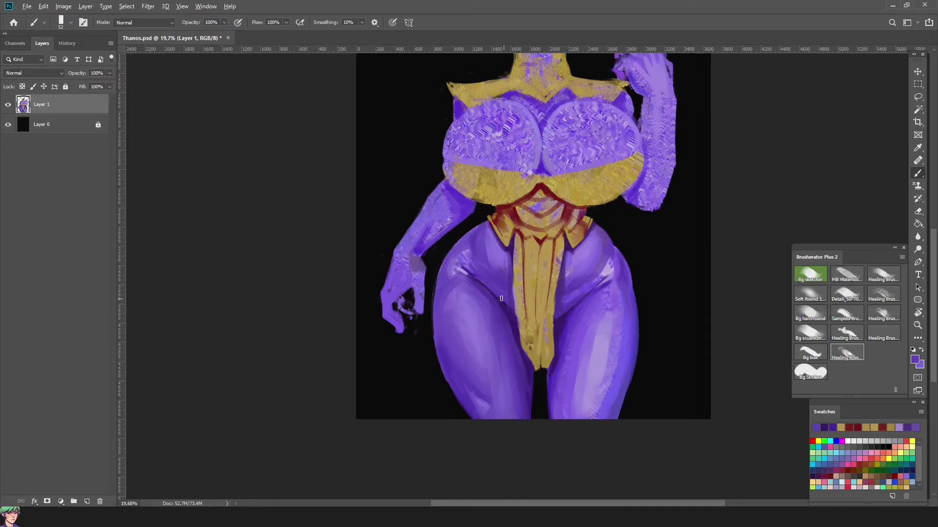
alt+click(522, 333)
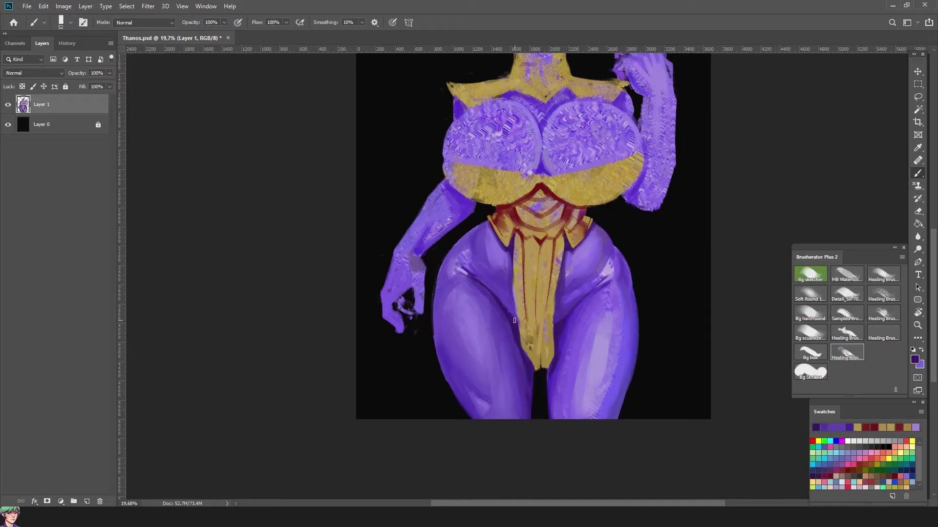
alt+click(564, 339)
key(r)
mouse_move(564, 339)
mouse_down()
mouse_move(645, 335)
mouse_move(663, 282)
mouse_up()
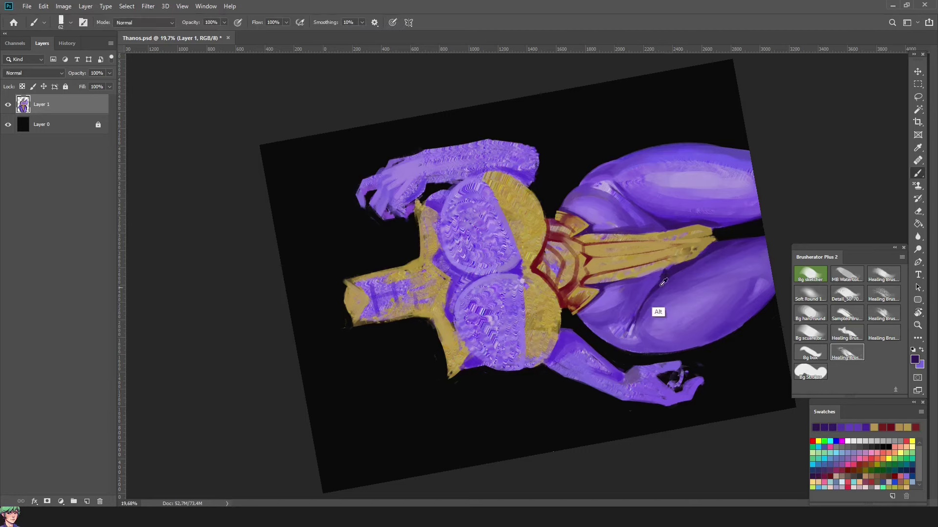
key(Escape)
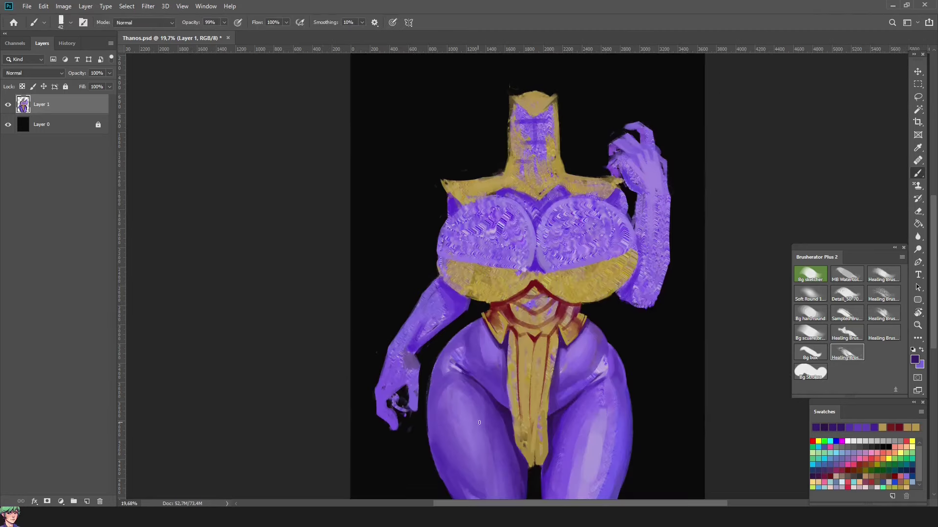
Shade the inner thighs and hip creases with purples at 100% opacity and a larger 92 px brush
key(0)
key(bracketright)
key(bracketright)
key(bracketright)
key(bracketright)
key(bracketright)
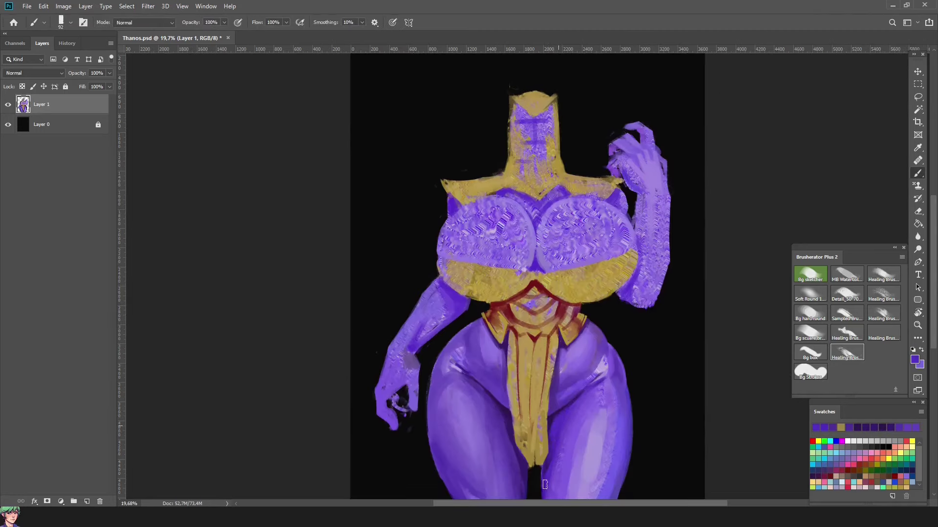
drag(569, 450, 494, 416)
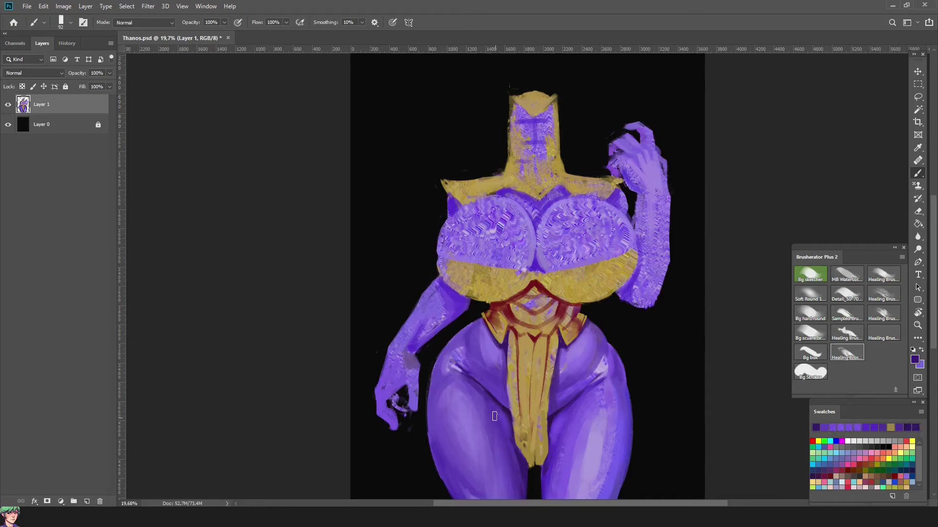
drag(555, 437, 551, 420)
drag(490, 397, 501, 401)
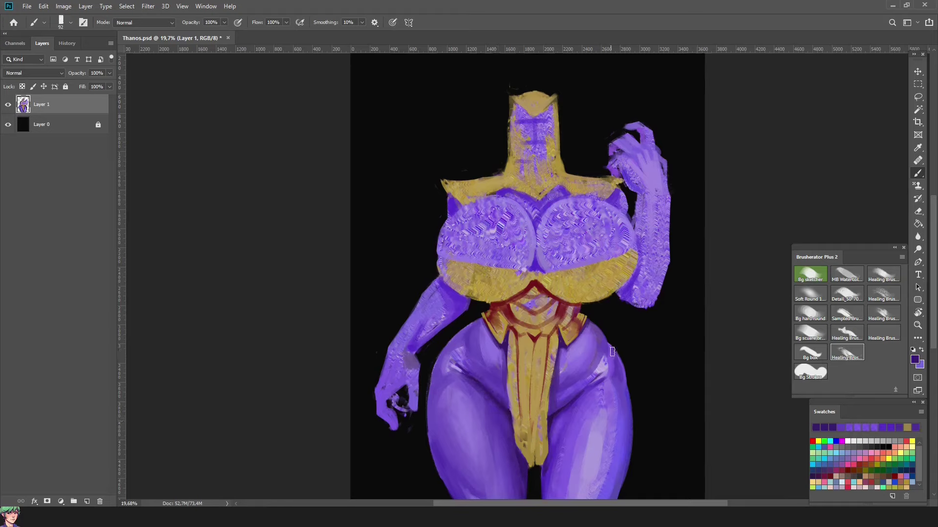
drag(585, 385, 559, 403)
Darken the inner thigh shadow along the hanging strip on the raised-arm side with sampled deep purples
mouse_move(509, 435)
mouse_down()
mouse_move(498, 419)
mouse_move(557, 440)
mouse_move(573, 407)
mouse_move(684, 412)
mouse_move(660, 313)
mouse_up()
alt+click(575, 408)
alt+click(551, 435)
key(r)
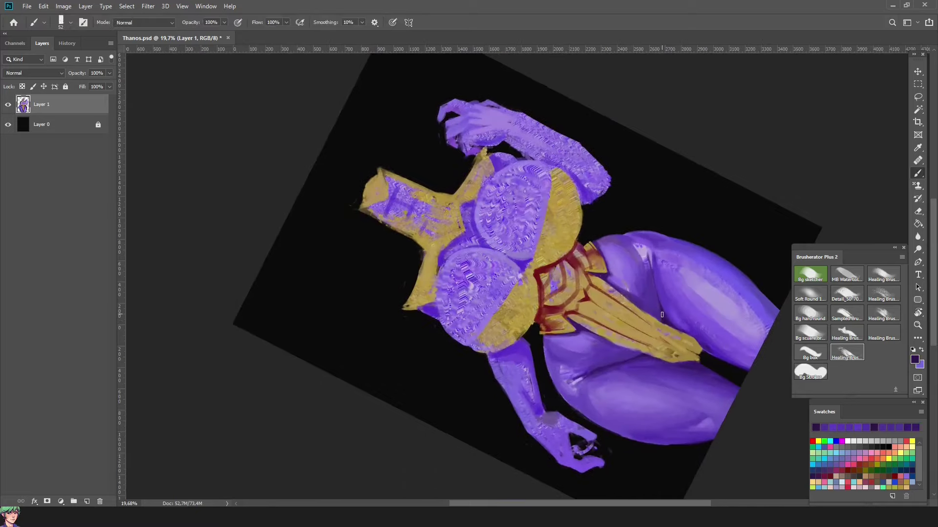
key(Escape)
key(b)
Smooth the hanging strip's pleats and lower end with muted gold and brown strokes
mouse_move(548, 398)
mouse_down()
mouse_move(532, 436)
mouse_move(531, 415)
mouse_move(518, 430)
mouse_move(526, 461)
mouse_up()
key(bracketright)
key(bracketright)
mouse_move(513, 373)
mouse_down()
mouse_move(519, 435)
mouse_move(542, 422)
mouse_up()
mouse_move(516, 342)
mouse_down()
mouse_move(540, 344)
mouse_move(517, 410)
mouse_up()
alt+right_click(532, 371)
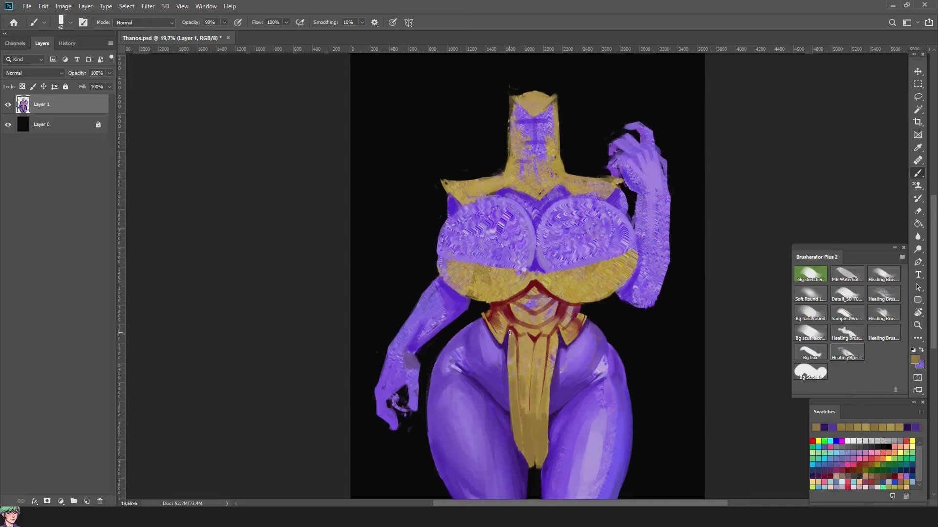
mouse_move(510, 332)
mouse_down()
mouse_move(554, 347)
mouse_move(548, 372)
mouse_up()
Clean up the strip's tip and darken the chevron and flap edges at the waist with sampled dark tones
alt+click(551, 460)
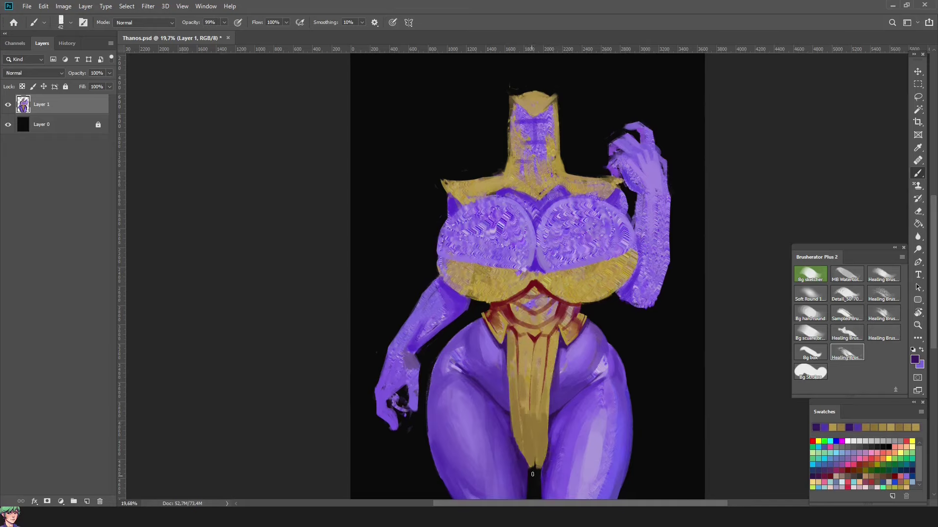
alt+click(532, 475)
alt+click(493, 336)
alt+right_click(499, 311)
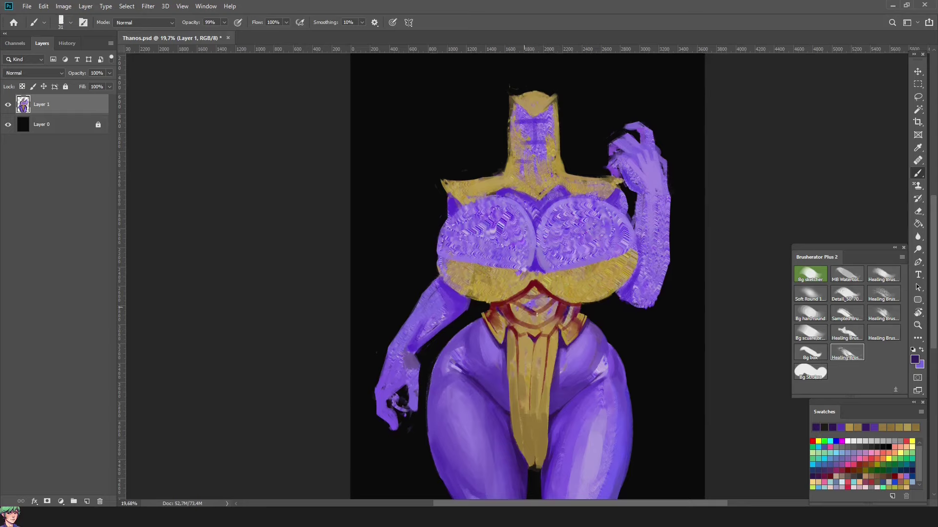
Repaint the purple patch below the chest with gold and define its diamond and chevron shapes with dark lines
alt+click(531, 296)
alt+right_click(510, 377)
drag(538, 311, 534, 299)
alt+click(545, 291)
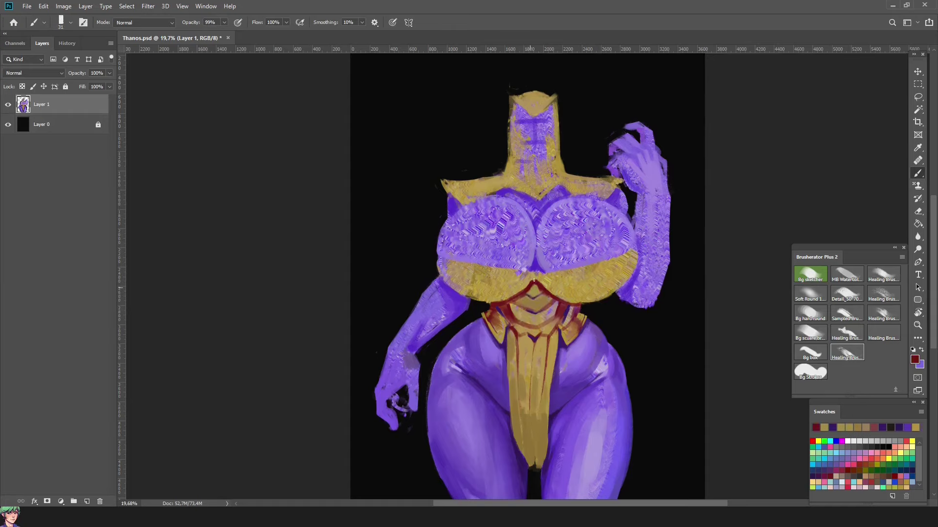
Darken the line between the breasts and smooth the adjoining edges with sampled lighter purples
alt+click(530, 283)
alt+click(542, 223)
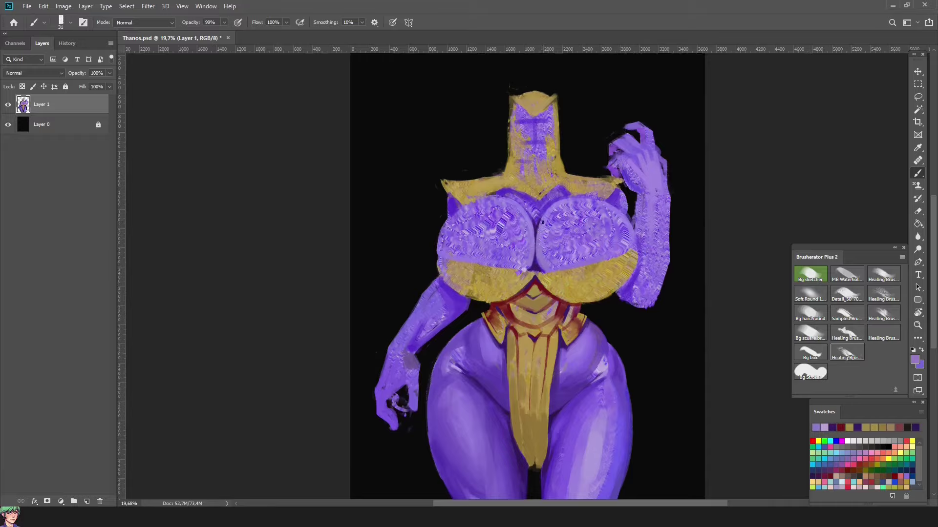
alt+click(545, 249)
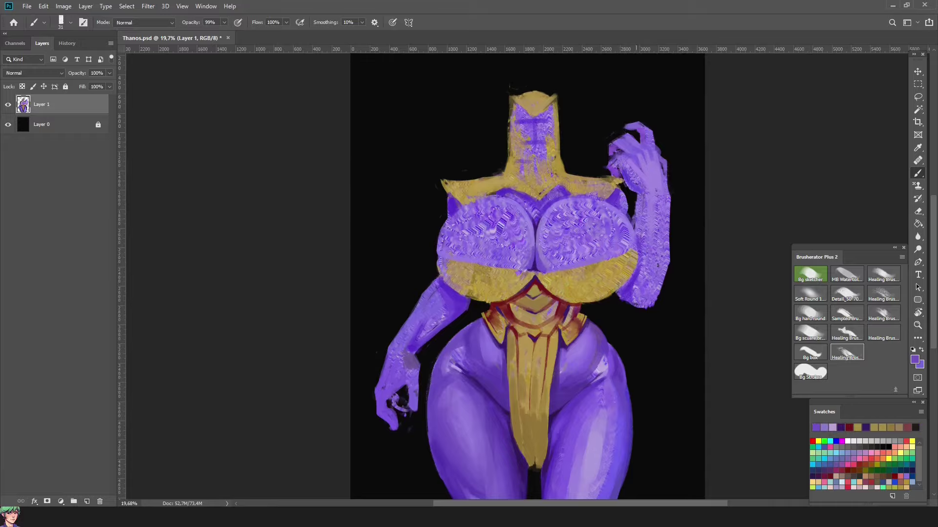
Refine the waist armor's side plates and flaps with sampled dark red, gold and dark purple strokes
key(r)
mouse_move(658, 266)
mouse_down()
mouse_move(409, 172)
mouse_move(371, 274)
mouse_move(823, 260)
mouse_move(578, 313)
mouse_up()
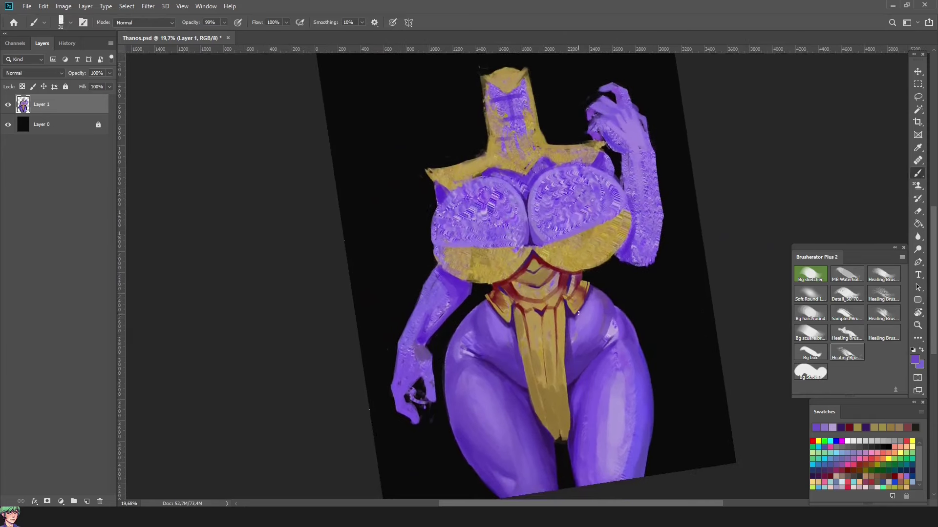
alt+click(572, 283)
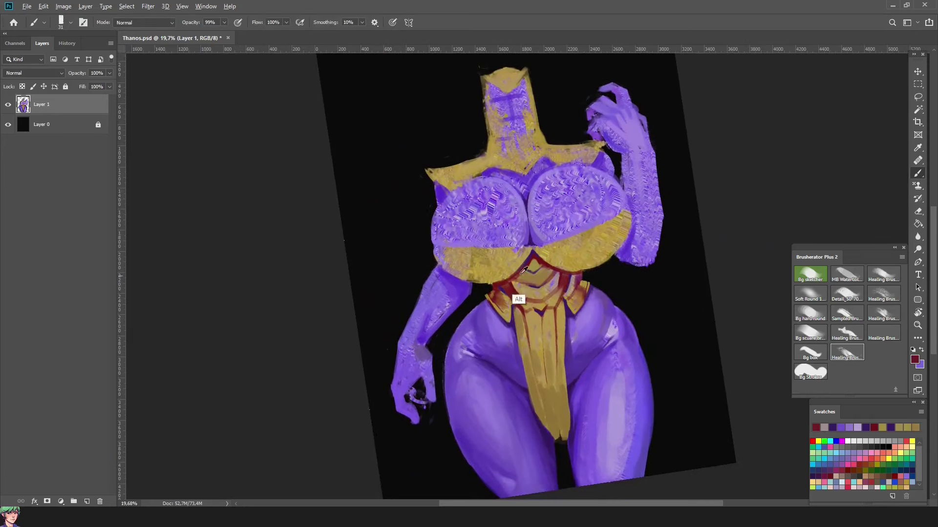
alt+click(544, 290)
alt+click(565, 292)
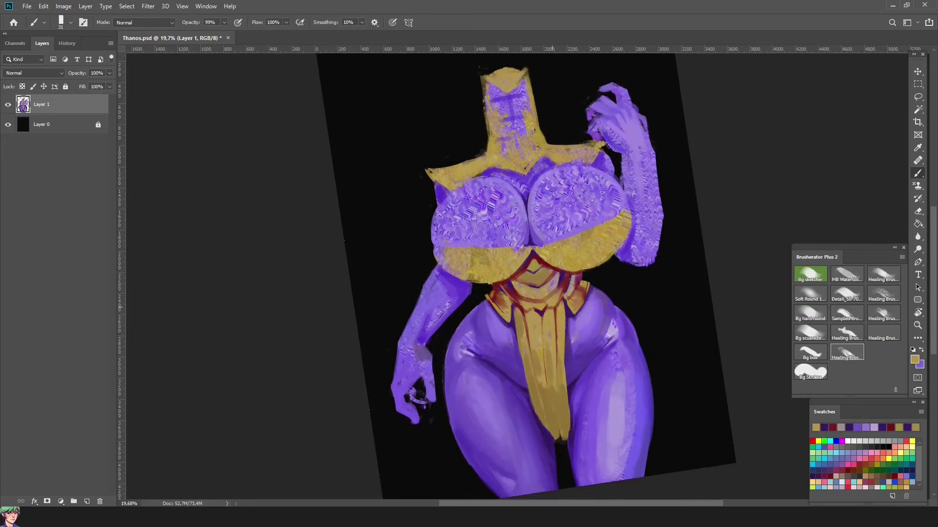
alt+click(570, 278)
alt+click(581, 301)
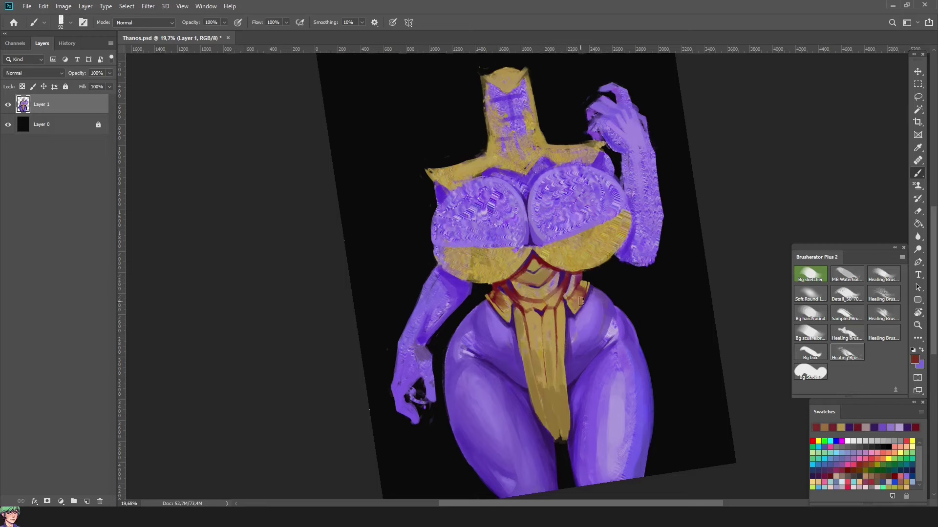
key(Escape)
alt+click(561, 302)
alt+click(508, 301)
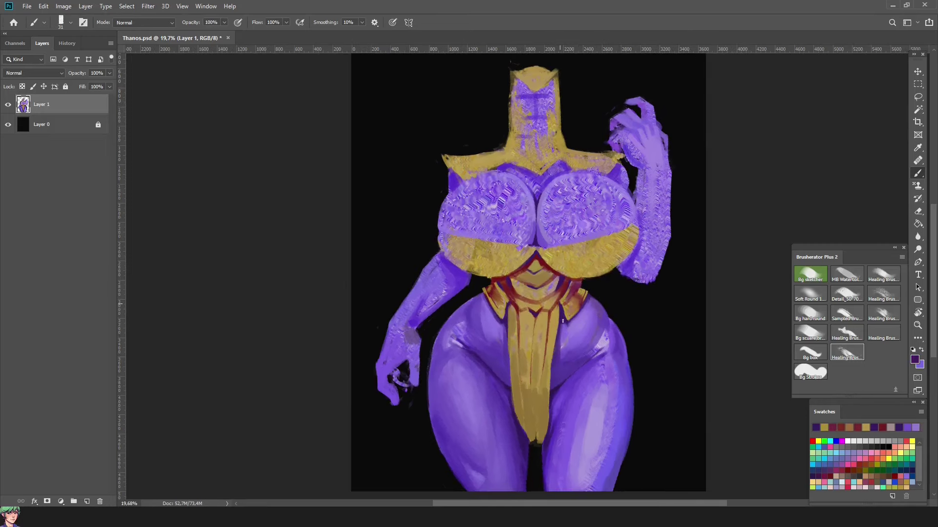
Clean up the upper edge and pleats of the hanging strip with sampled golds and dark purple
alt+click(551, 313)
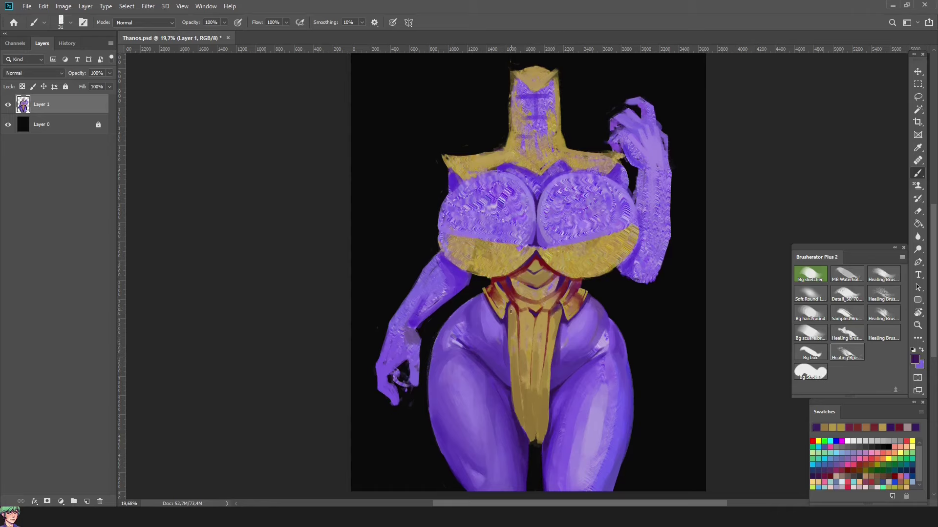
alt+click(553, 311)
alt+click(537, 429)
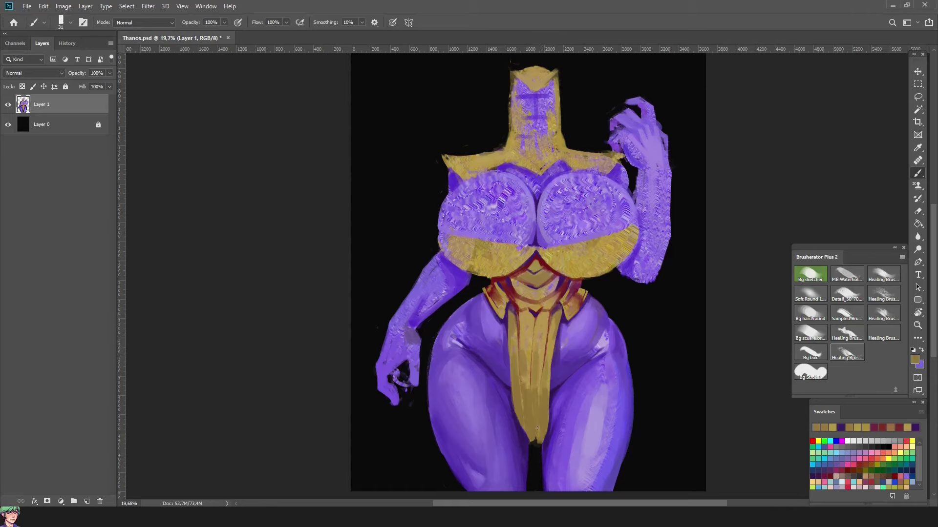
alt+click(556, 324)
alt+click(537, 324)
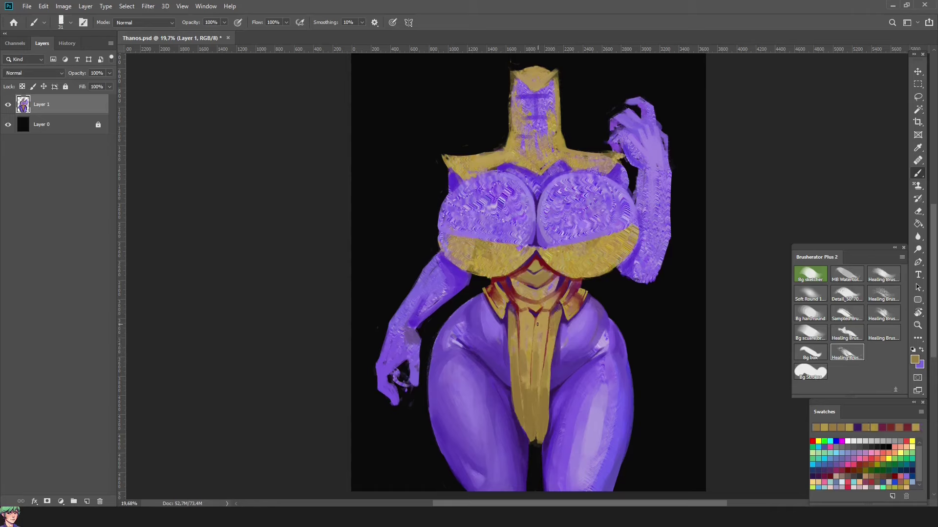
alt+click(516, 305)
alt+click(544, 305)
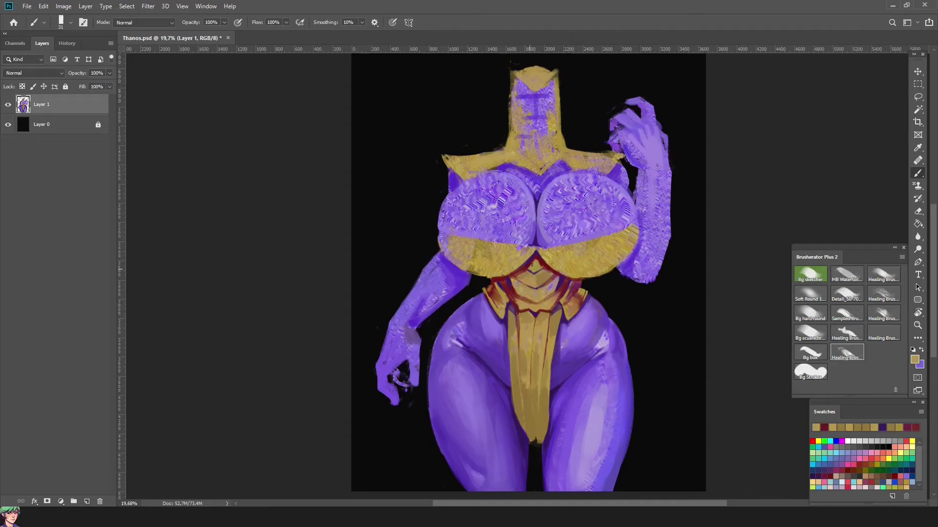
Sharpen the chevron shapes on the central waist plate with sampled brown, dark purple and light gold
alt+click(515, 284)
alt+click(517, 289)
alt+click(521, 294)
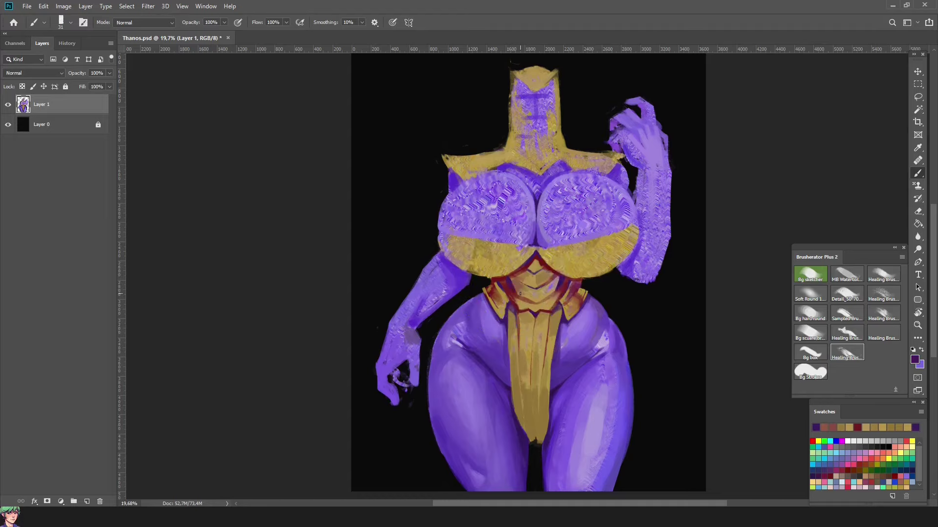
alt+click(522, 276)
alt+click(524, 268)
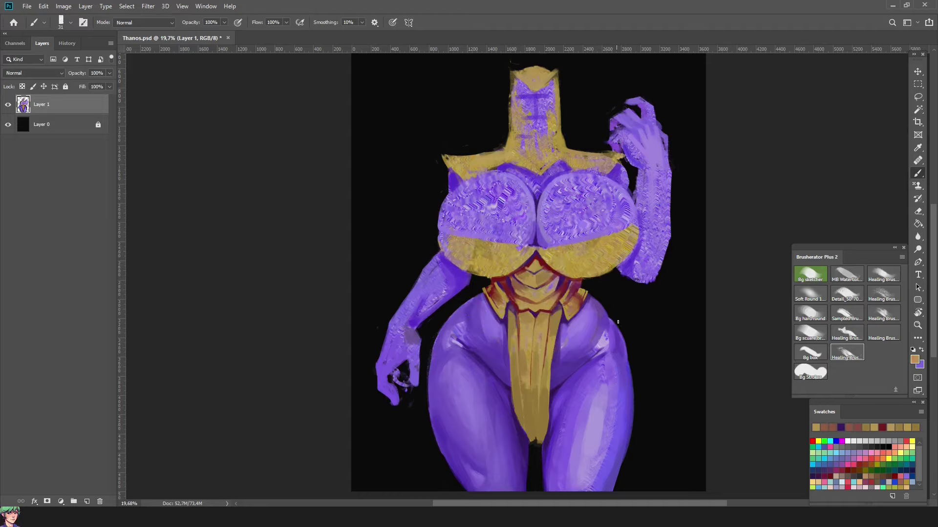
Define the edges of the waist armor's side flaps with sampled brown, black and gold
key(r)
drag(618, 322, 855, 183)
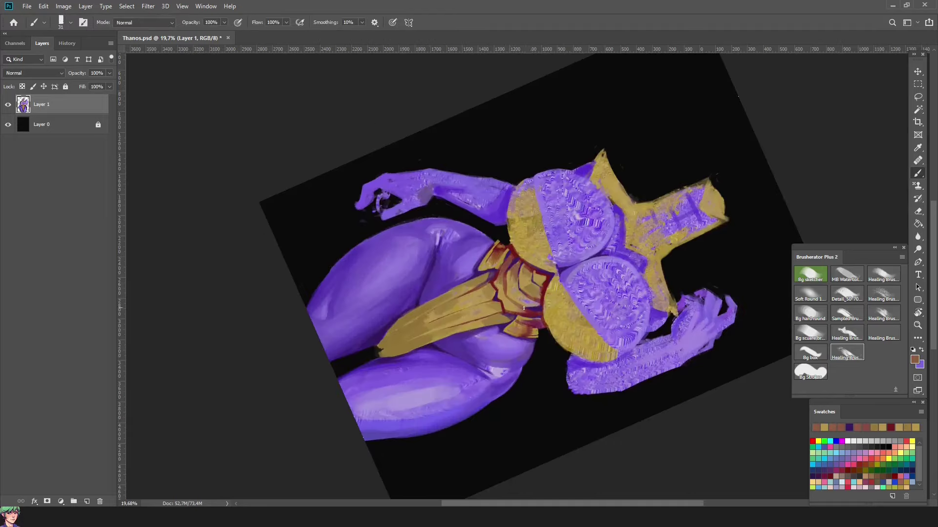
alt+click(507, 256)
alt+click(485, 260)
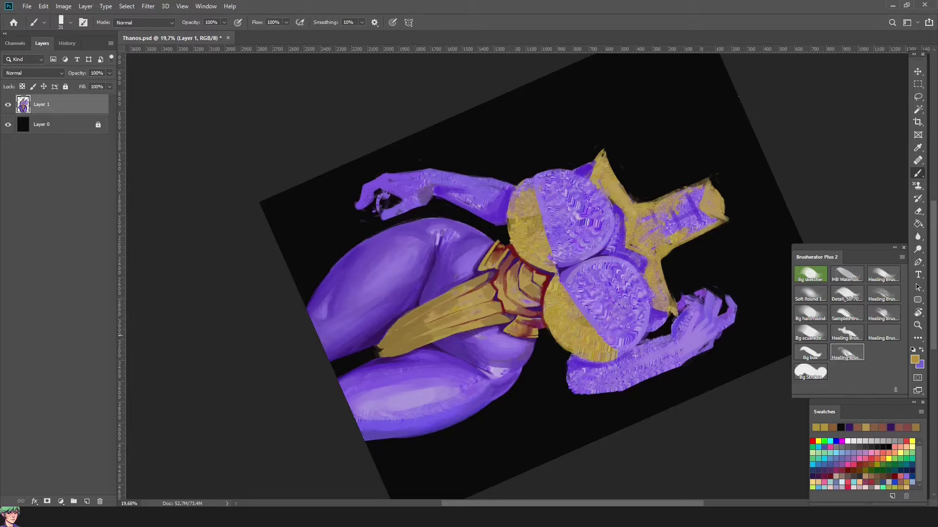
Paint dark purple bands along the upper edges of both gold cups and deepen the point where they meet
key(r)
mouse_move(545, 420)
mouse_down()
mouse_move(656, 324)
mouse_move(494, 420)
mouse_move(489, 132)
mouse_move(542, 405)
mouse_move(439, 352)
mouse_move(508, 415)
mouse_up()
alt+click(508, 406)
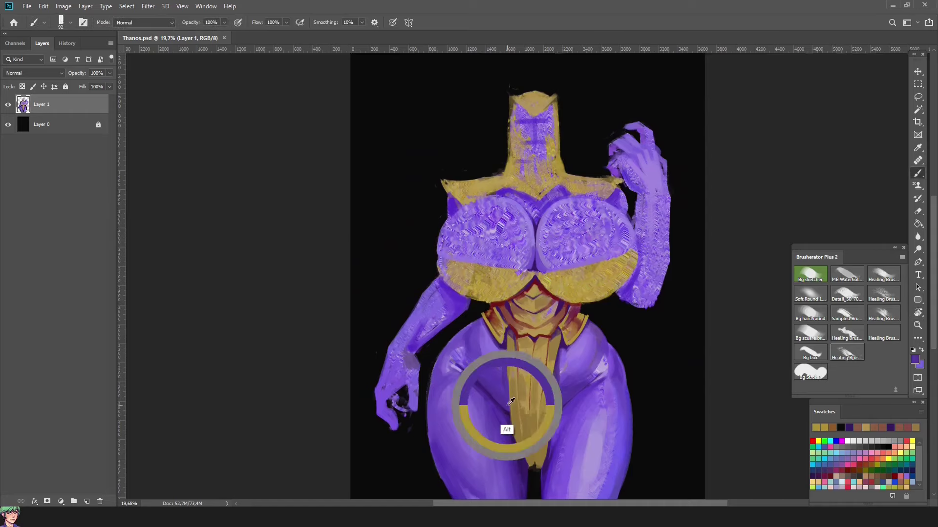
drag(540, 270, 634, 256)
drag(445, 254, 533, 270)
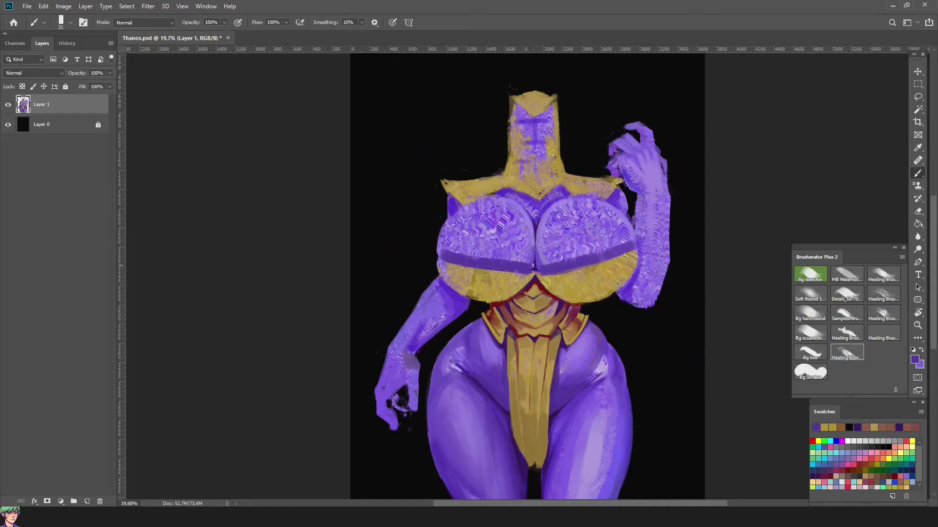
alt+click(567, 302)
alt+click(566, 302)
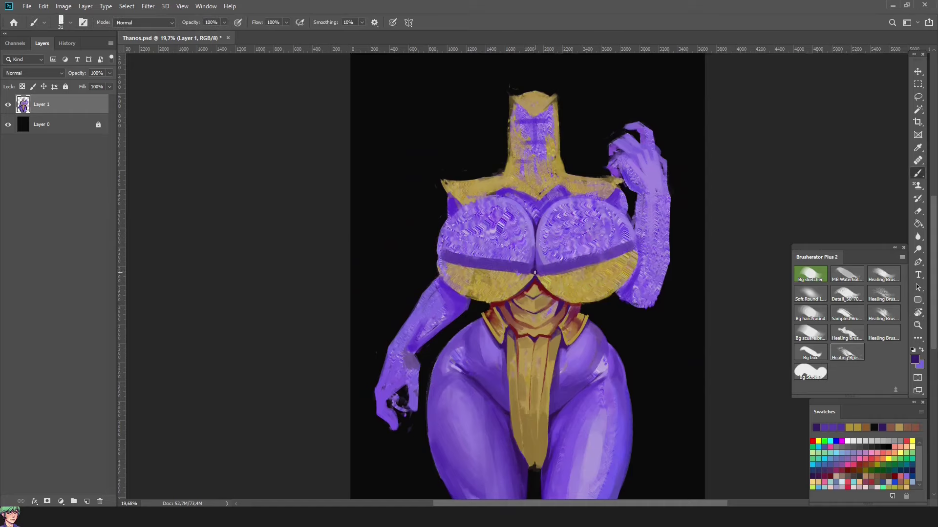
Extend the gold to the cups' outer edges with a larger brush and tidy their contours with sampled black and purple
alt+click(553, 292)
key(bracketright)
key(bracketright)
key(bracketright)
key(bracketright)
drag(445, 291, 446, 267)
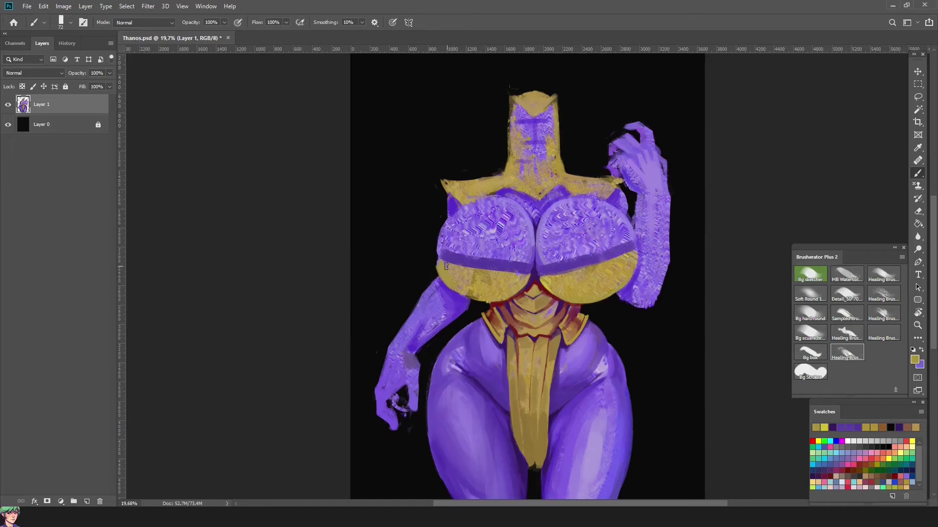
alt+click(437, 266)
key(bracketleft)
key(bracketleft)
key(bracketleft)
key(bracketleft)
key(bracketleft)
alt+click(627, 289)
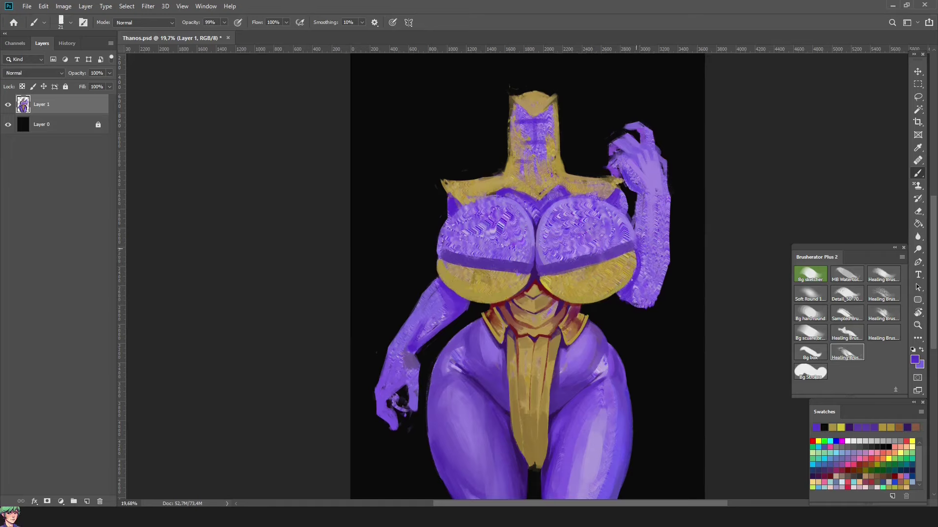
Widen the dark purple bands toward the middle of the chest, giving the gold cups steeper upper edges
key(r)
mouse_move(611, 315)
mouse_down()
mouse_move(444, 237)
mouse_move(580, 352)
mouse_move(567, 358)
mouse_up()
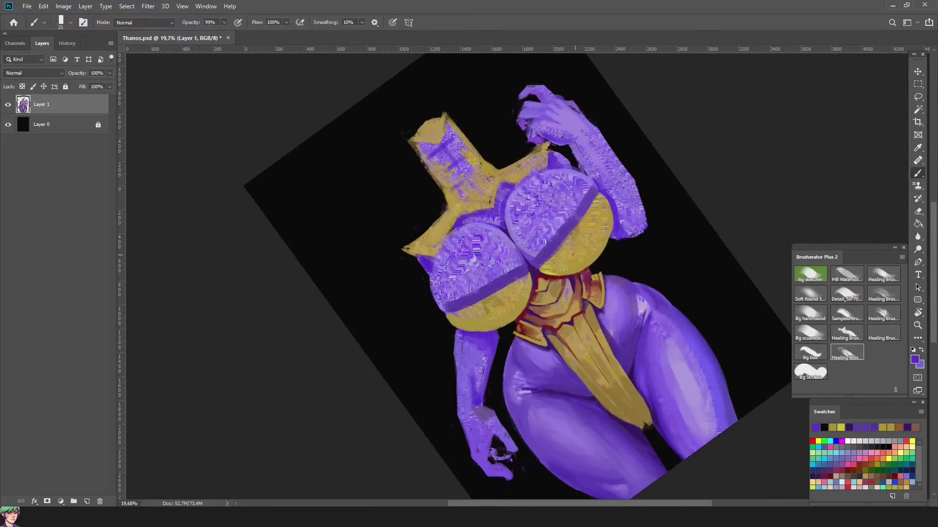
alt+right_click(544, 280)
drag(546, 274, 589, 200)
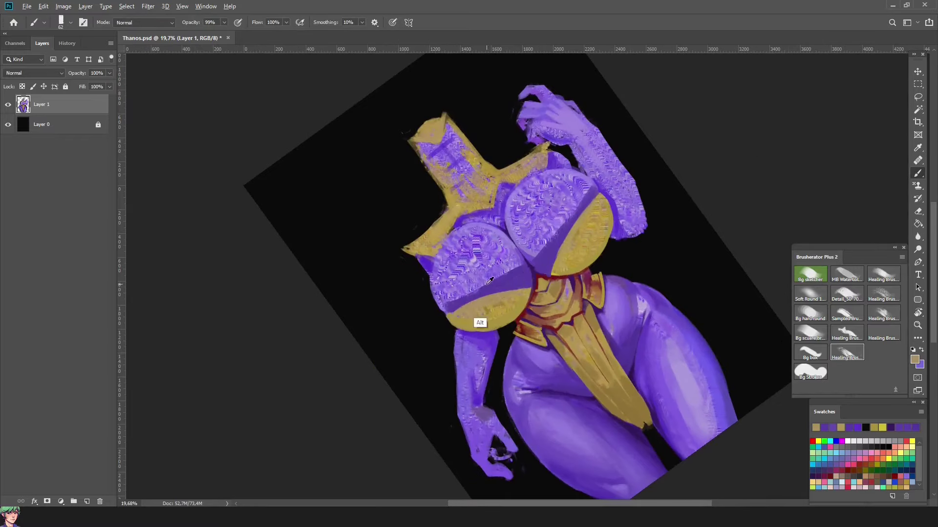
Darken the gap between the cups and the waist armor's peak with sampled black, dark purple and dark red
alt+click(532, 287)
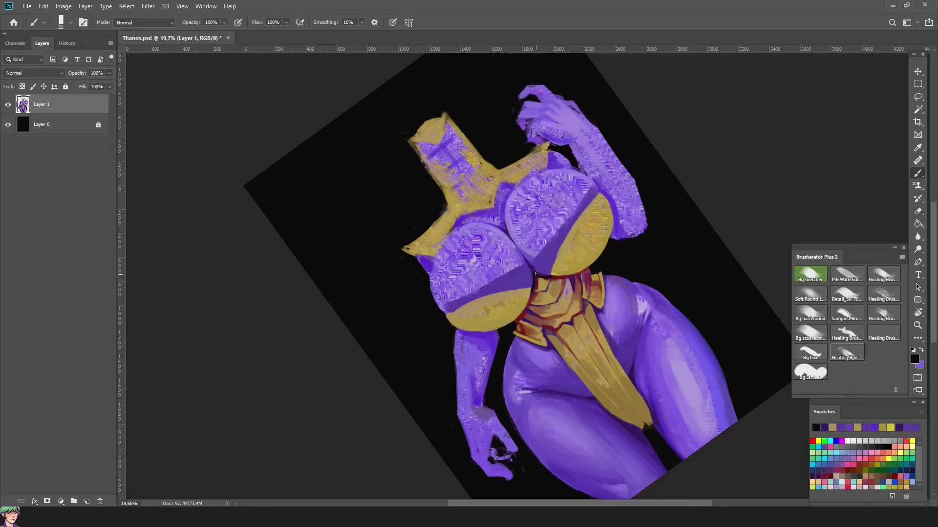
key(r)
key(Escape)
alt+click(537, 289)
alt+click(539, 290)
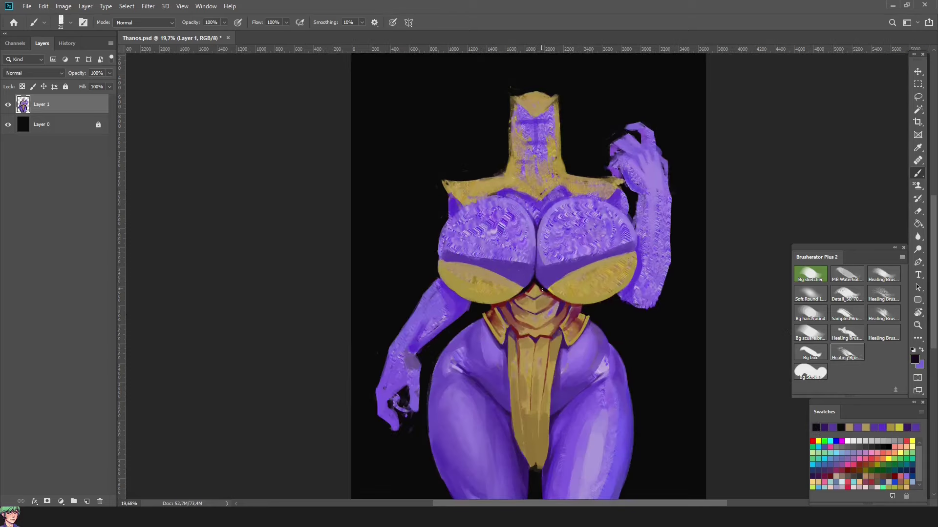
alt+click(537, 289)
alt+click(536, 277)
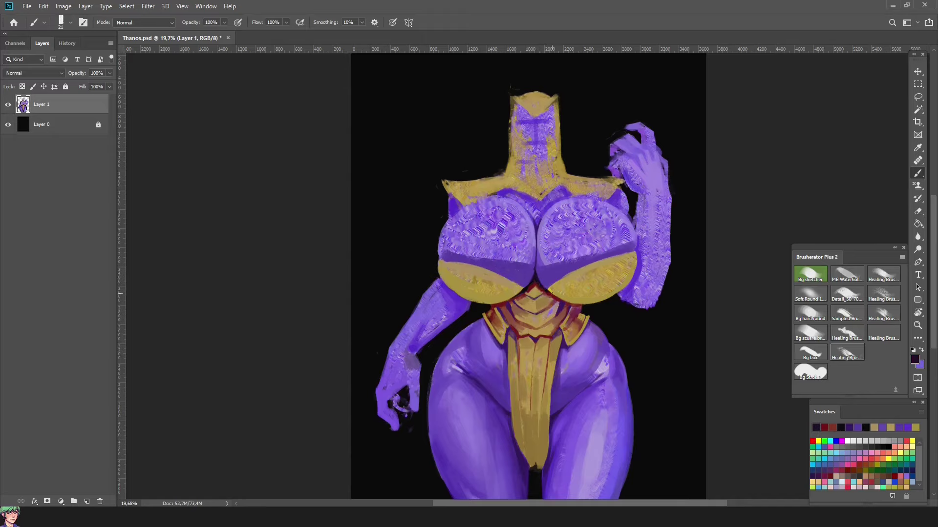
Refine the border between the purple skin and the gold cups with sampled purples and muted gold
alt+click(606, 342)
key(r)
drag(680, 389, 692, 292)
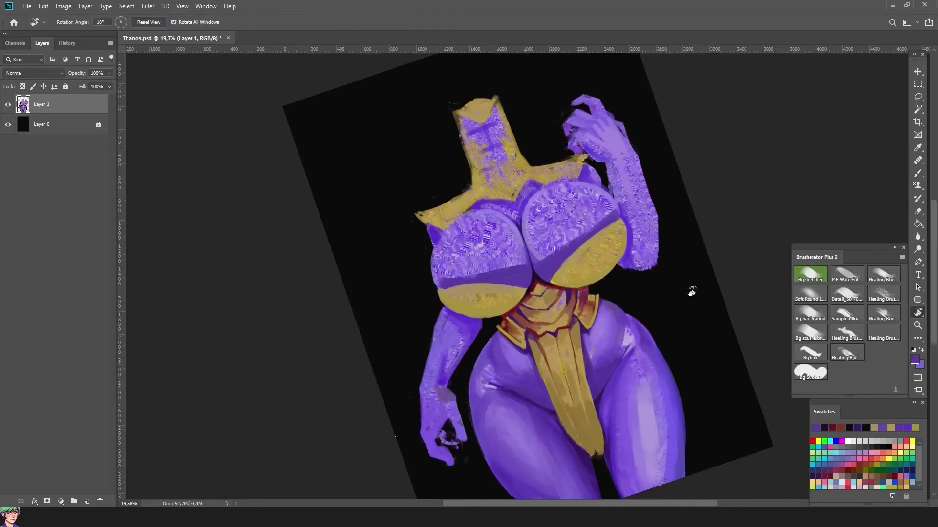
key(b)
alt+click(570, 325)
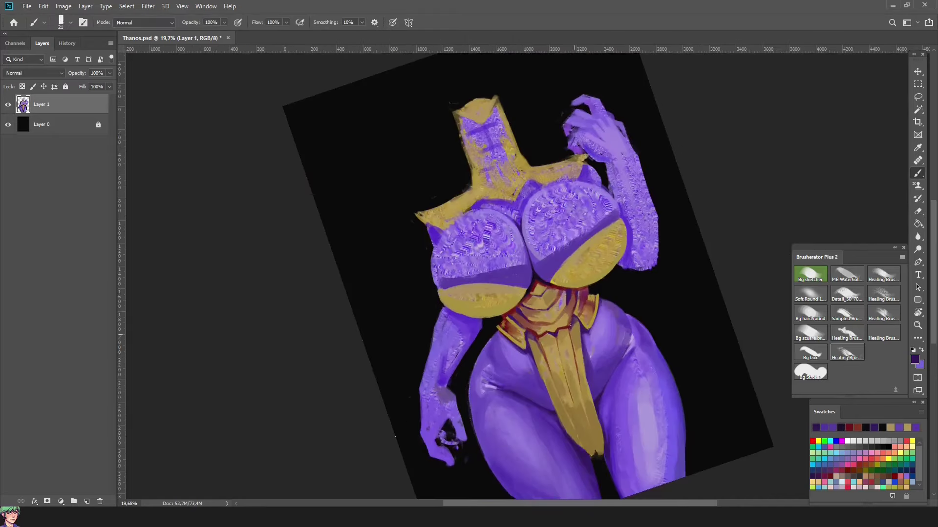
alt+click(604, 228)
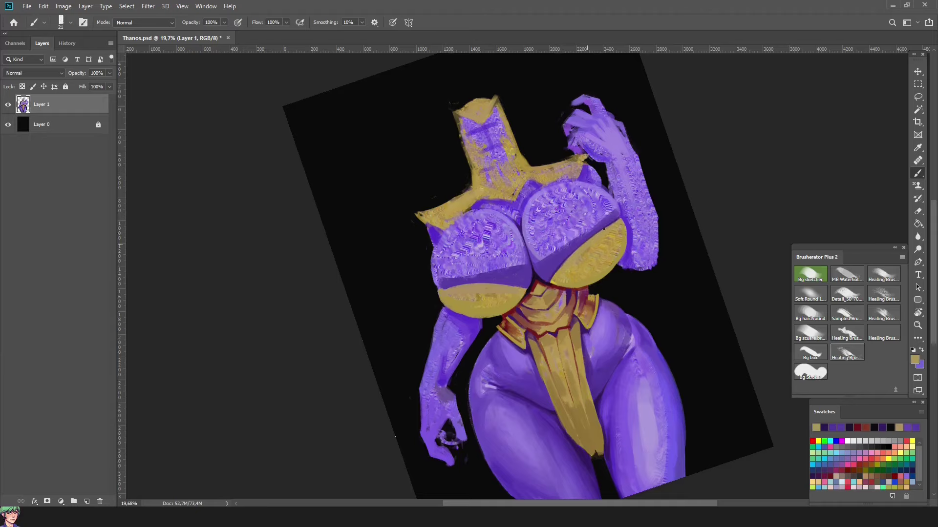
Even out the gold cups' rims and lower contours with sampled gold and dark tones
drag(791, 279, 558, 259)
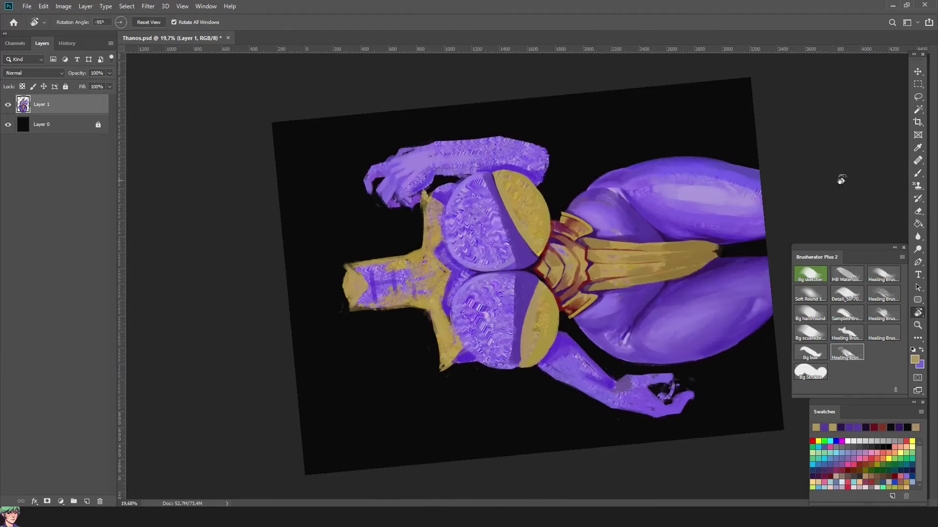
alt+click(555, 260)
drag(520, 337, 518, 353)
alt+click(520, 365)
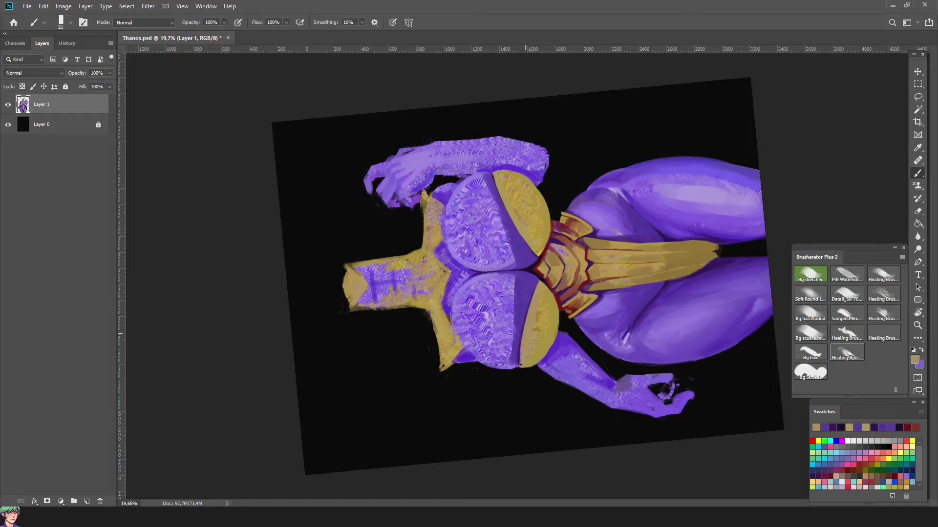
alt+click(546, 272)
alt+click(549, 296)
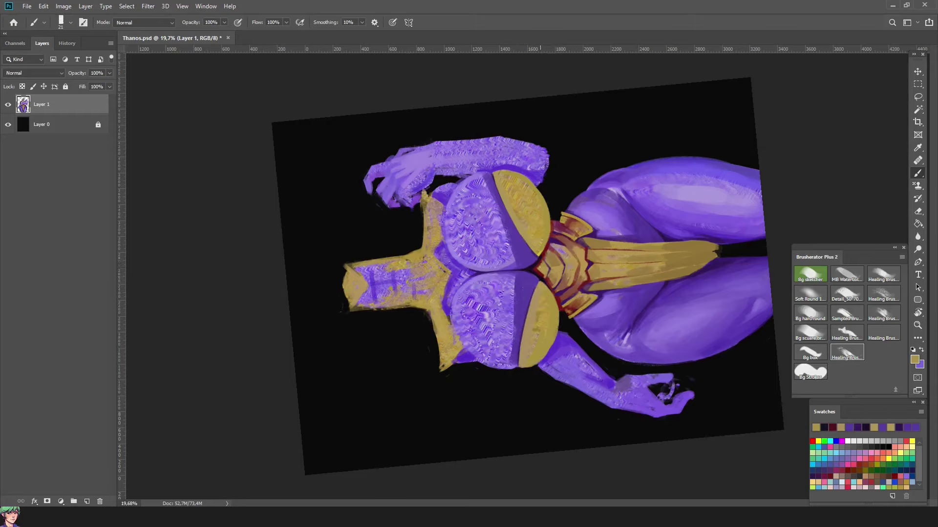
alt+click(542, 254)
alt+click(557, 323)
key(Escape)
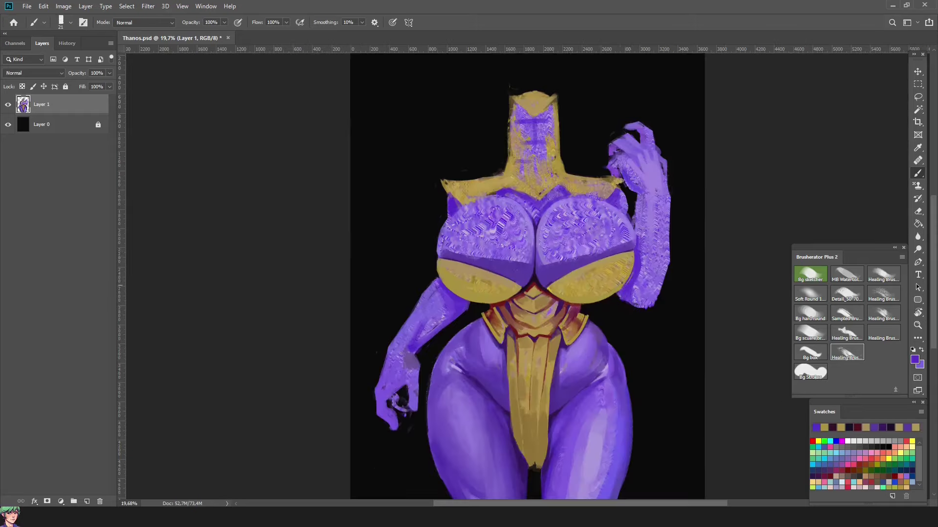
Touch up the junction of the cup and waist armor with sampled dark red, purple and black
drag(635, 171, 488, 186)
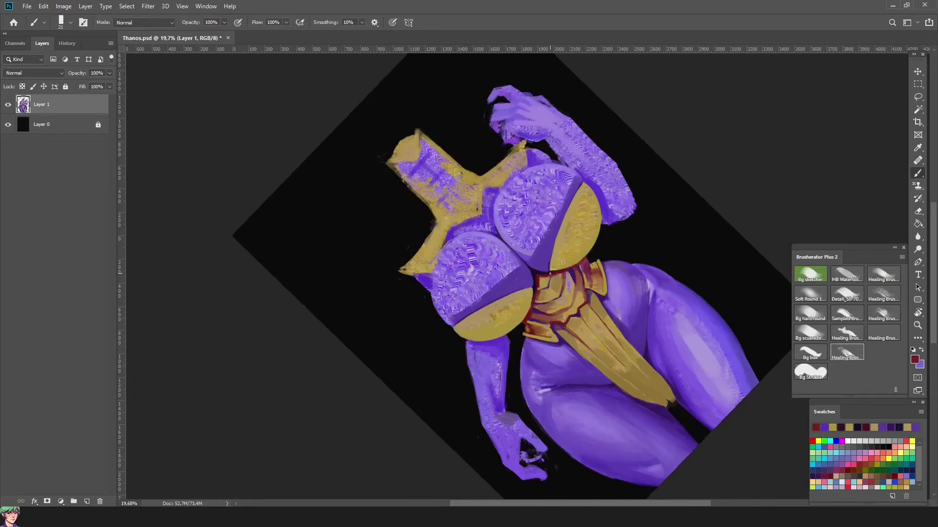
alt+click(551, 272)
alt+click(548, 262)
alt+click(546, 261)
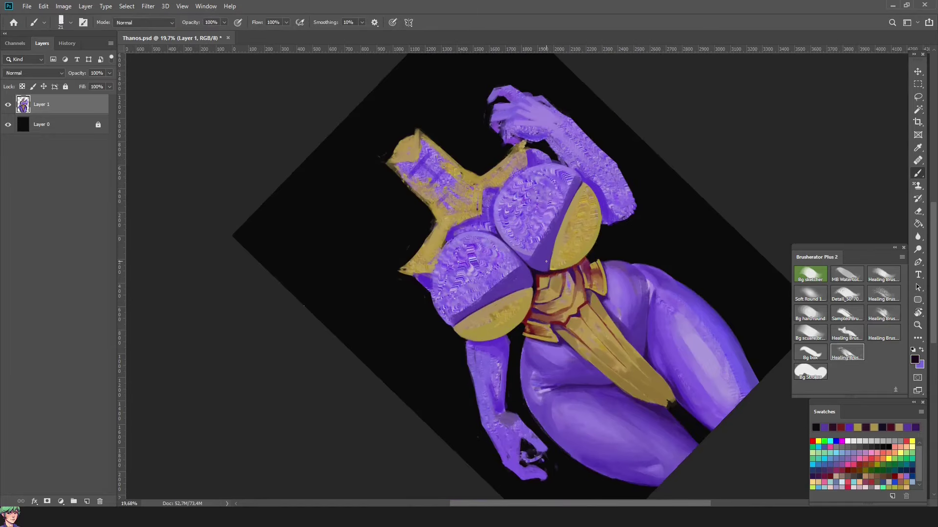
key(Escape)
Smooth the outer rims and lower contours of the textured purple chest with sampled dark and medium purples
alt+click(454, 227)
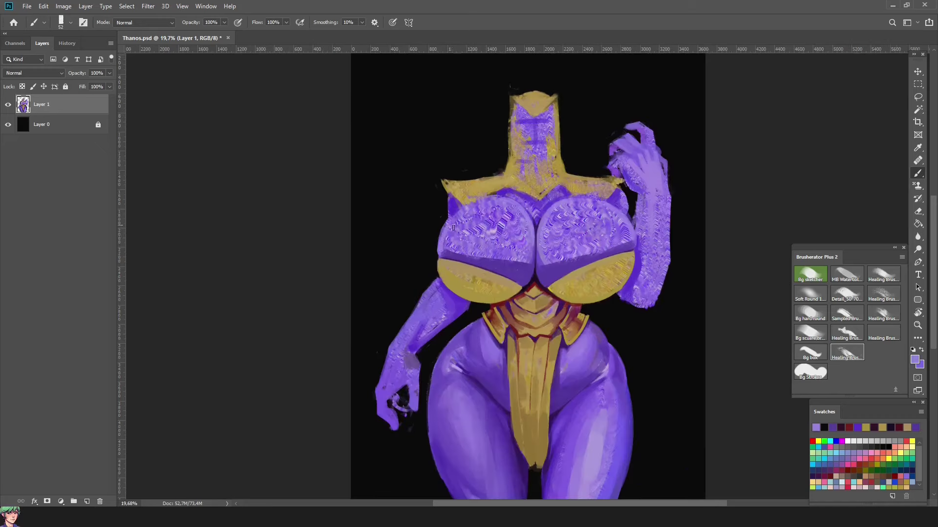
alt+click(455, 217)
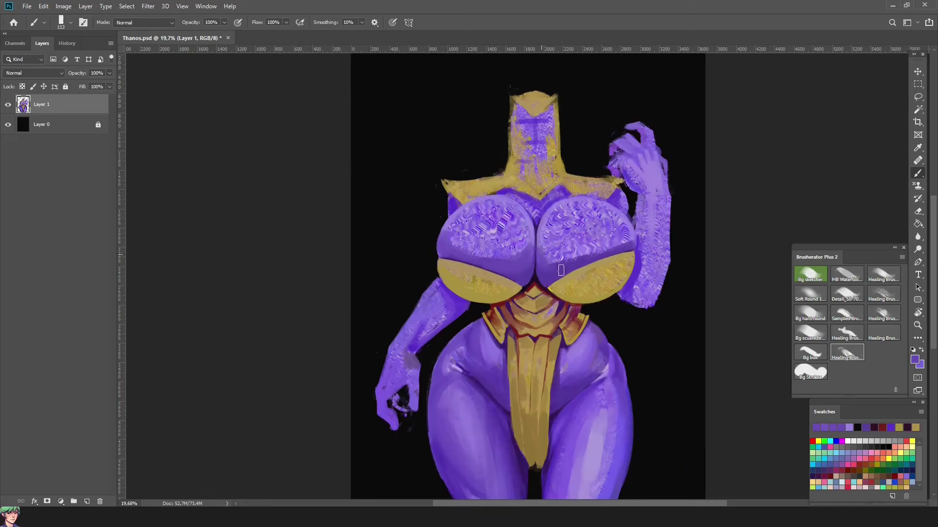
alt+click(628, 246)
alt+click(458, 241)
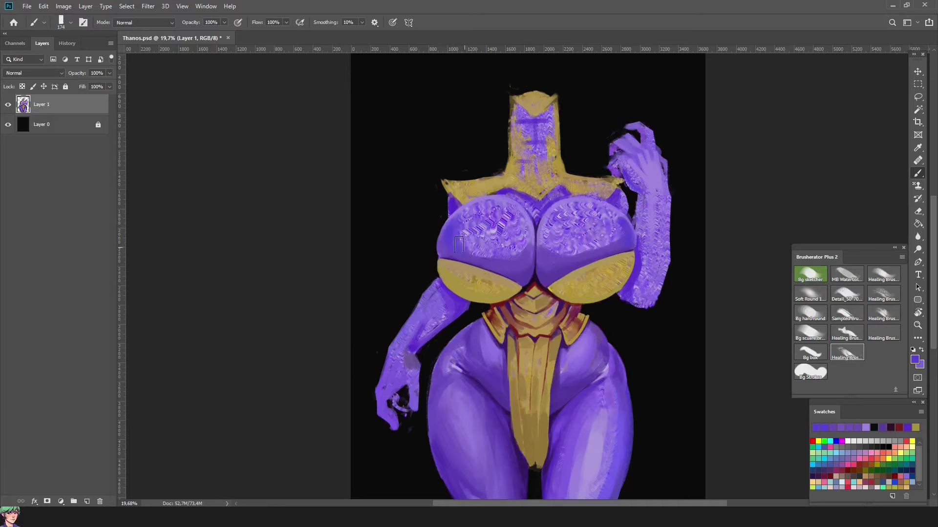
key(r)
mouse_move(458, 245)
mouse_down()
mouse_move(609, 318)
mouse_move(582, 293)
mouse_move(598, 326)
mouse_up()
alt+click(609, 318)
alt+click(570, 261)
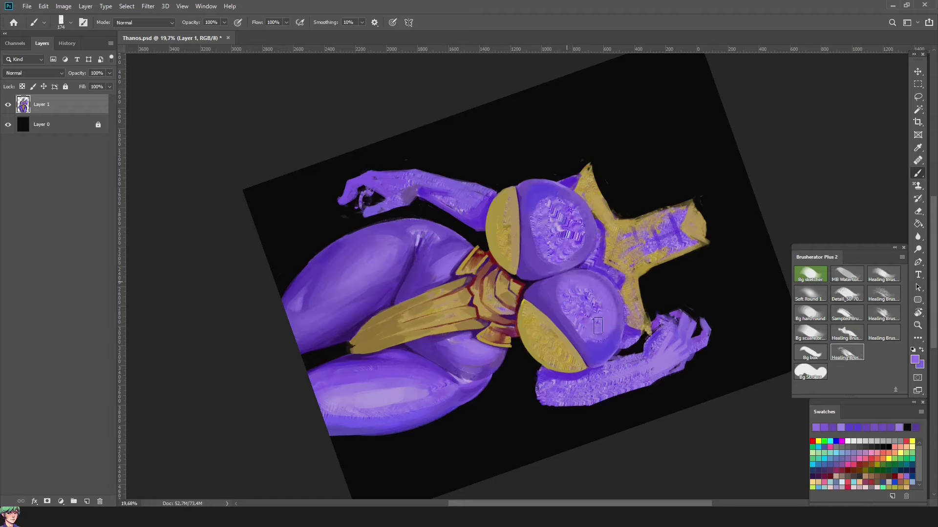
Paint pale lavender highlights over the remaining texture at the centre of each chest form
alt+click(598, 326)
drag(552, 244, 561, 215)
drag(567, 294, 584, 317)
alt+click(557, 229)
drag(552, 210, 566, 245)
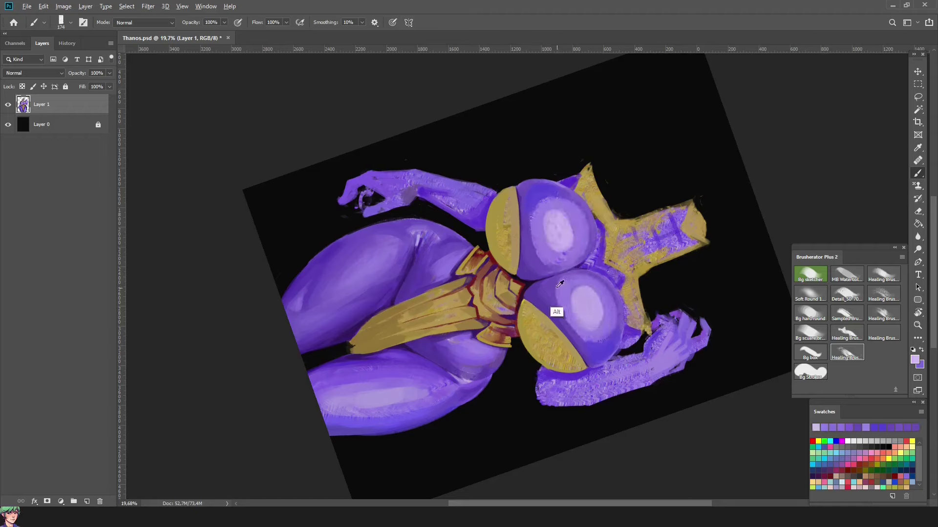
Blend the chest highlights into the surrounding skin with sampled mid-tone purples
alt+click(560, 284)
mouse_move(588, 348)
mouse_down()
mouse_move(561, 293)
mouse_move(591, 313)
mouse_move(603, 301)
mouse_move(584, 325)
mouse_up()
alt+click(603, 301)
mouse_move(540, 244)
mouse_down()
mouse_move(569, 214)
mouse_move(544, 259)
mouse_up()
alt+click(561, 324)
alt+click(562, 262)
mouse_move(579, 229)
mouse_down()
mouse_move(547, 262)
mouse_move(545, 233)
mouse_up()
alt+click(531, 324)
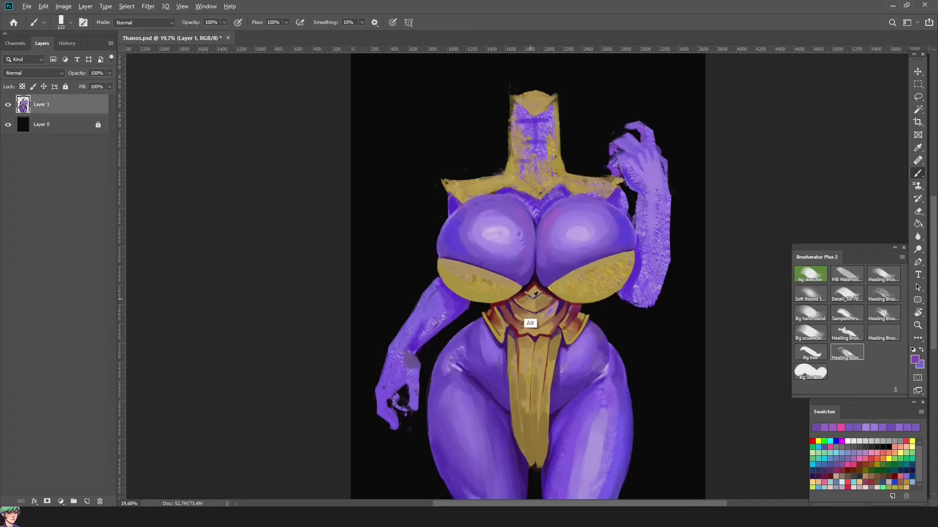
Tint the inner and lower edges of the chest beside the cleavage with reddish purple
alt+click(535, 305)
alt+click(521, 279)
alt+click(545, 249)
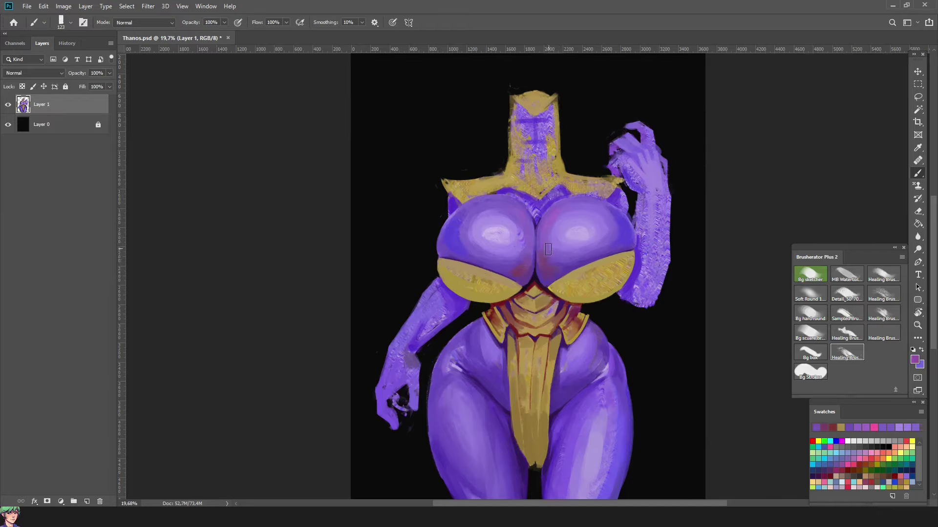
alt+click(547, 245)
alt+click(545, 266)
alt+click(529, 240)
alt+click(529, 239)
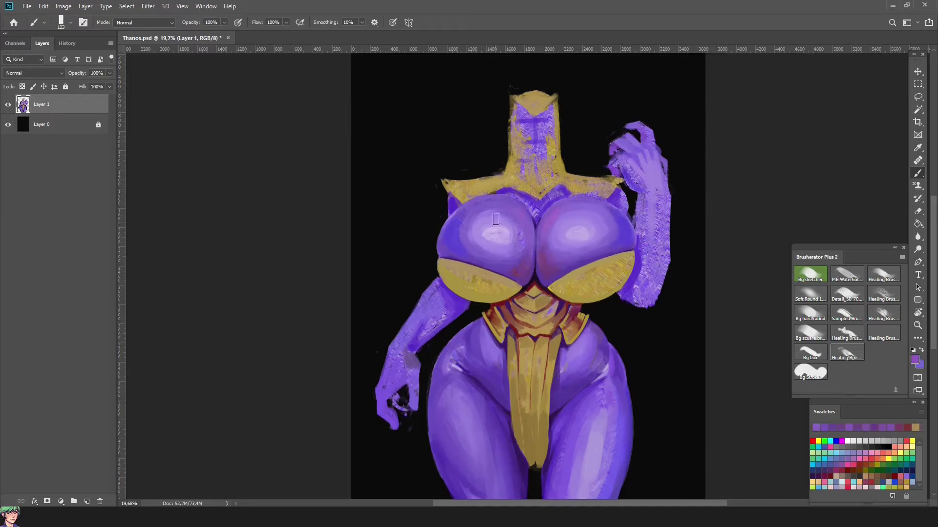
Soften the chest's purple shading and highlights with sampled tones and a soft round brush
mouse_move(529, 239)
mouse_down()
mouse_move(519, 245)
mouse_move(549, 255)
mouse_move(566, 242)
mouse_up()
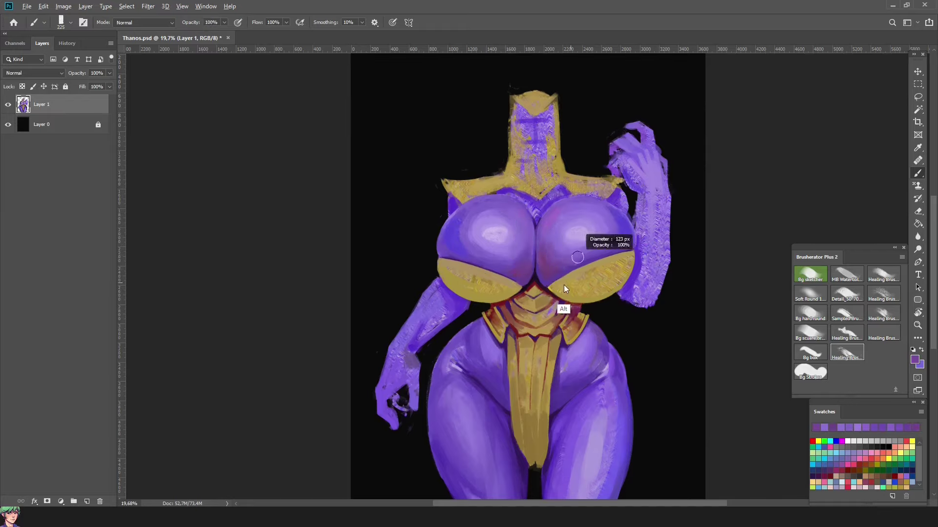
alt+click(588, 243)
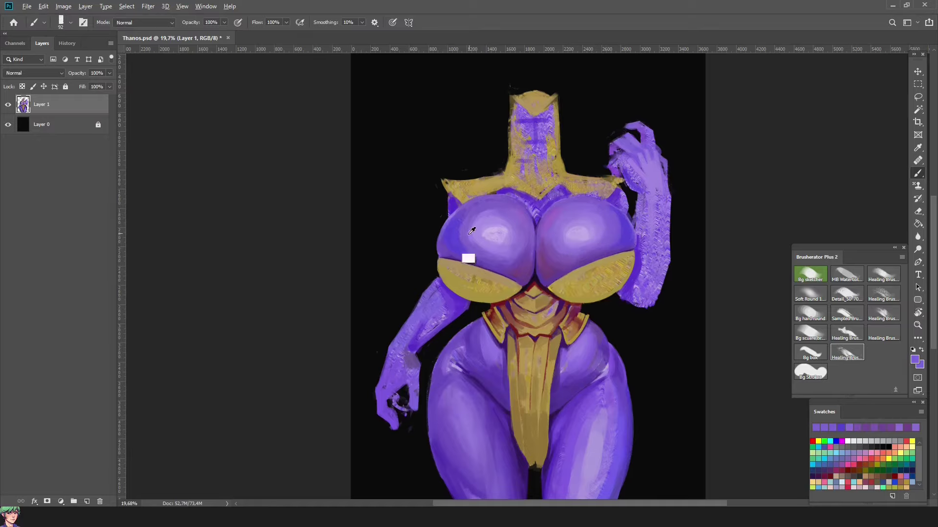
key(r)
drag(791, 271, 836, 245)
click(809, 293)
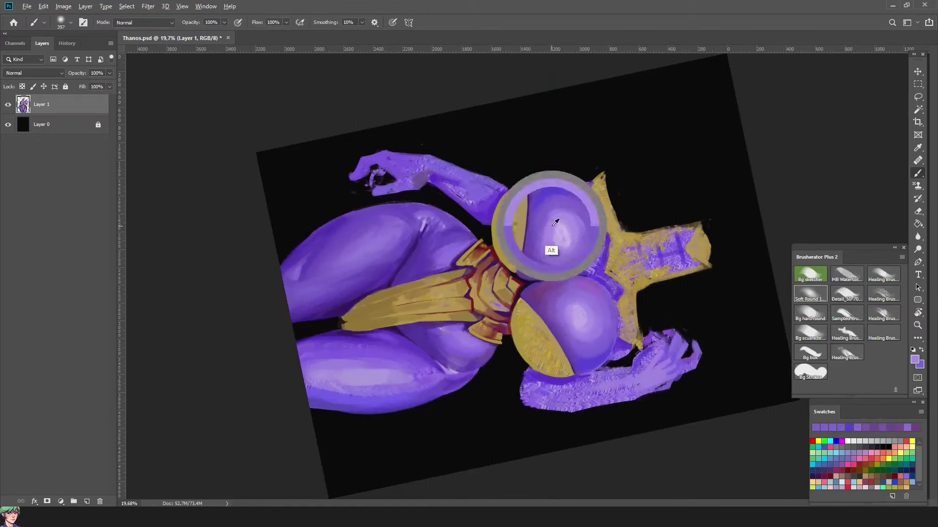
key(Escape)
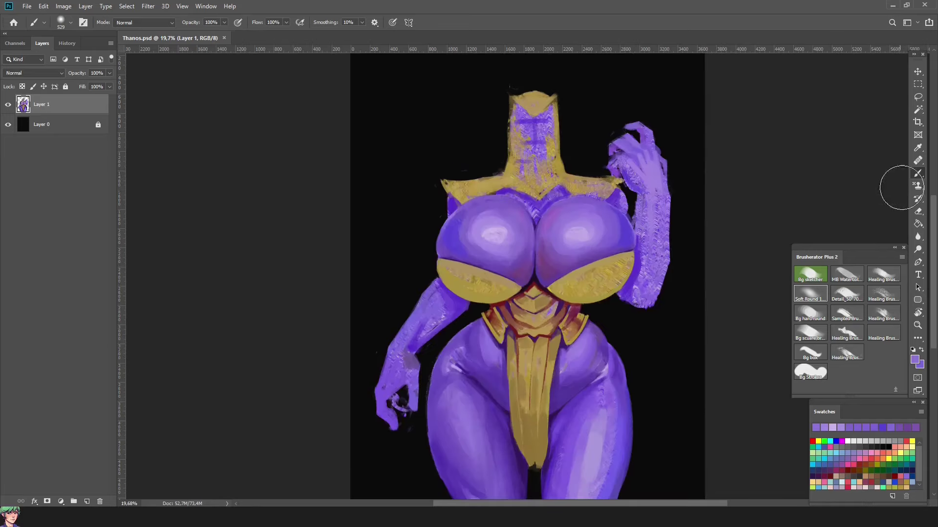
Paint the underside of the gold collar's left tip with dark purple and dark red shadow
drag(469, 194, 445, 193)
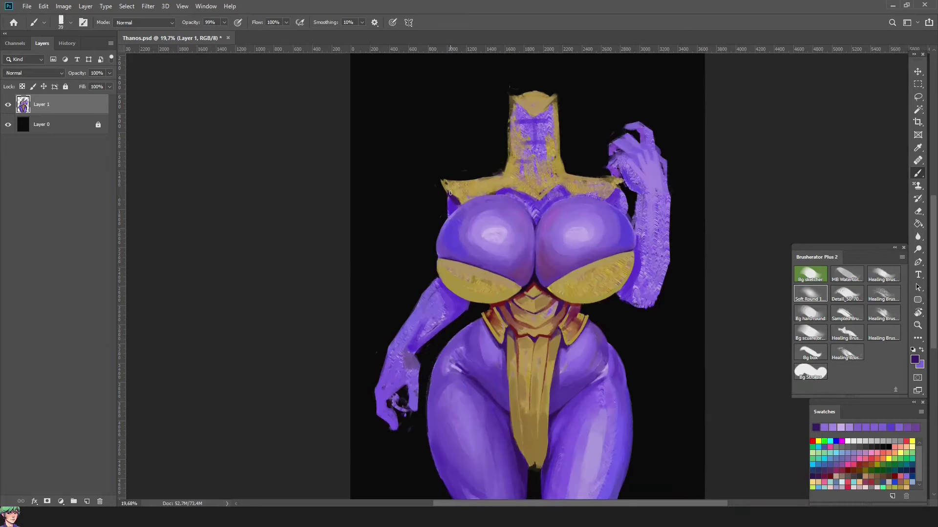
alt+click(505, 302)
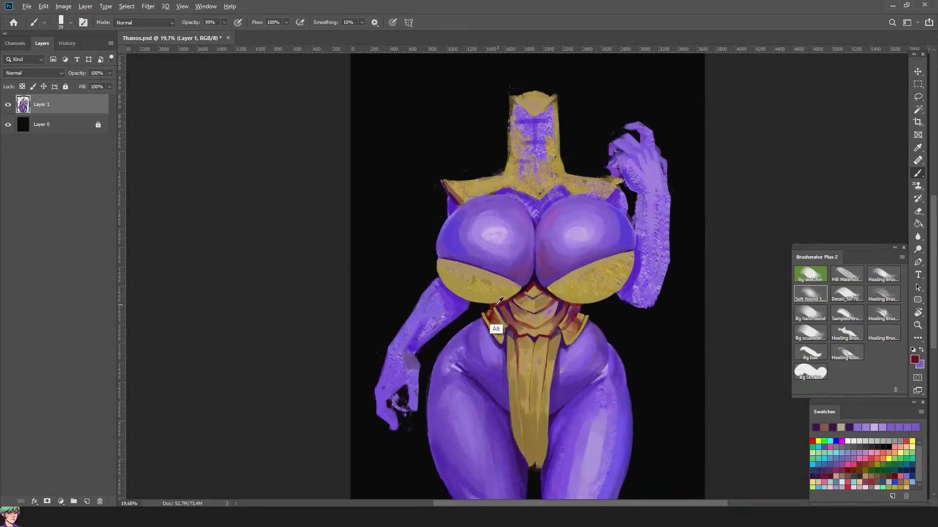
alt+click(440, 183)
alt+click(449, 197)
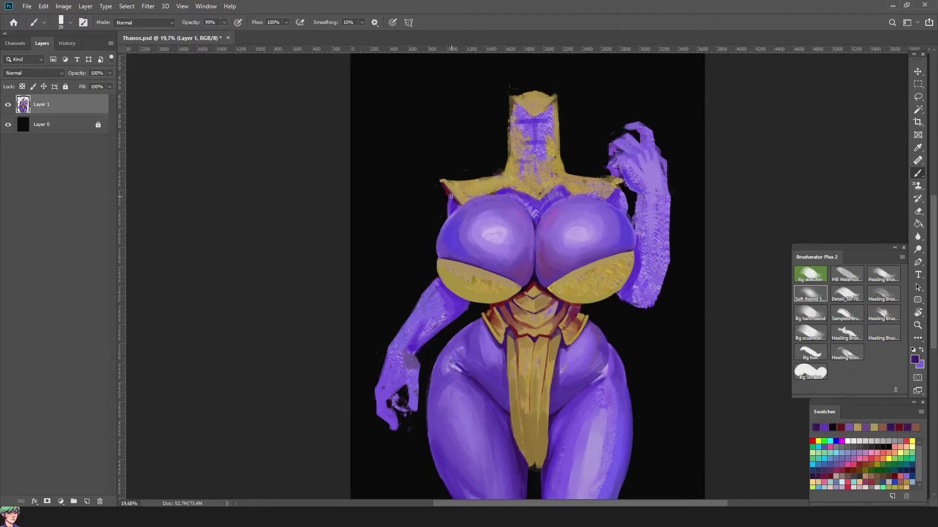
alt+click(450, 194)
Smooth the left hip and thigh with sampled purples and a light thigh highlight
alt+click(452, 350)
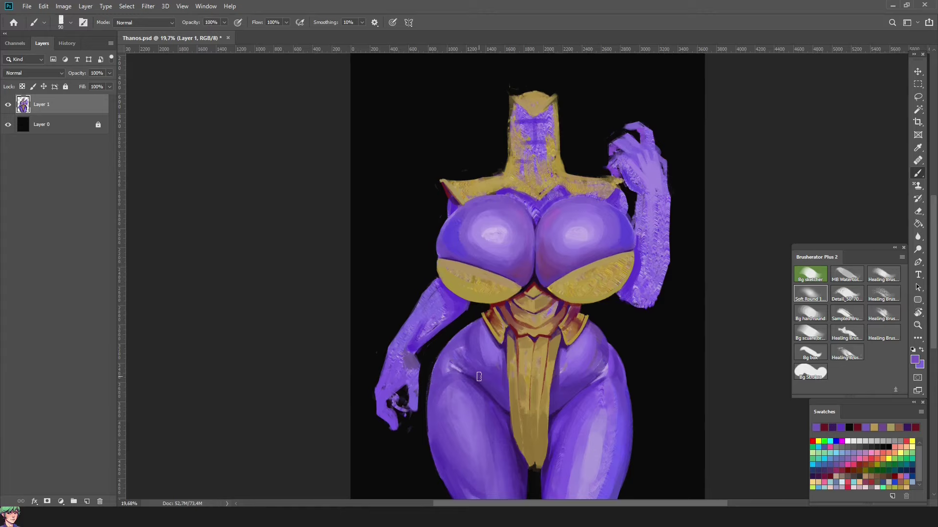
alt+click(455, 357)
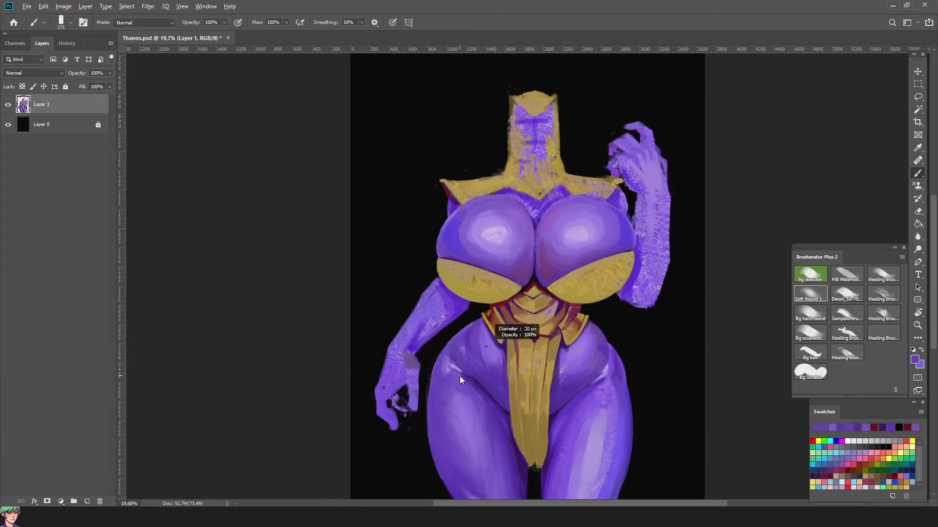
alt+click(455, 383)
alt+click(464, 424)
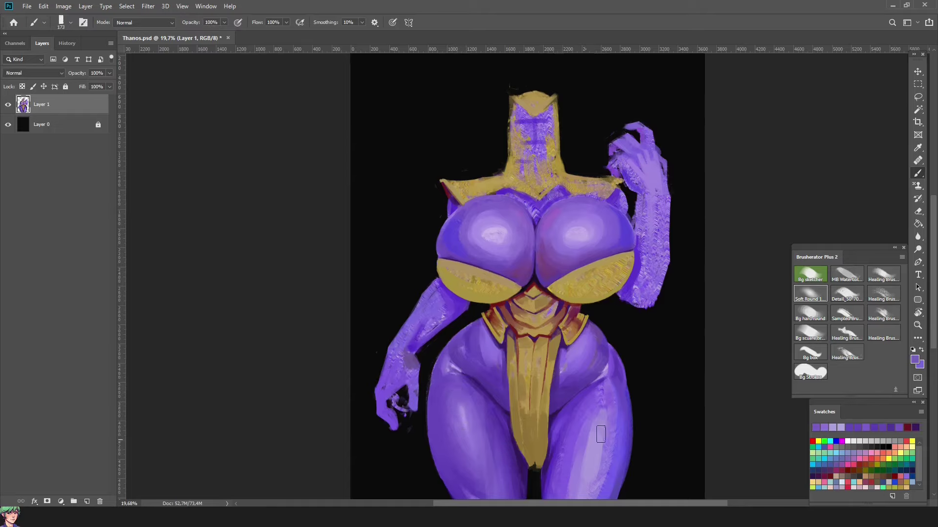
Blend the streaky shading on the right thigh into smooth purple gradients down to the canvas edge
drag(473, 412, 603, 402)
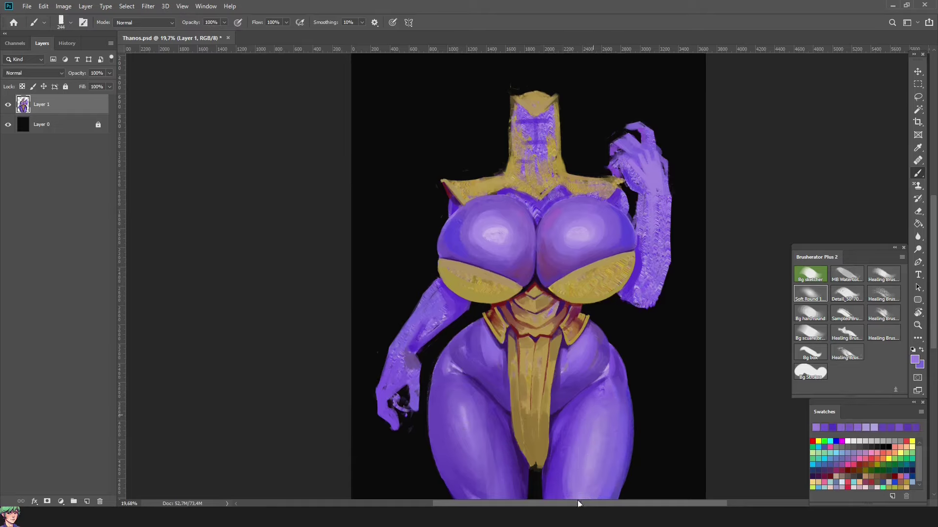
scroll(560, 446, down, 3)
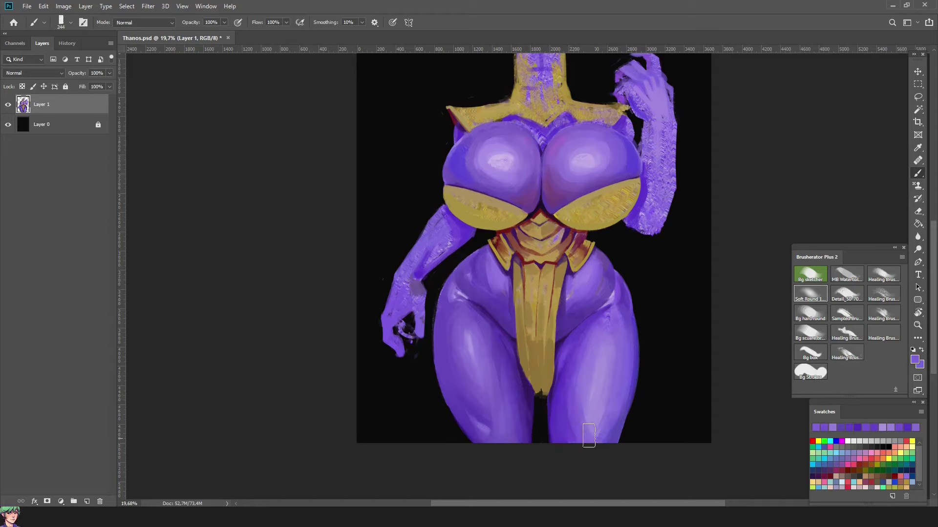
drag(671, 330, 673, 389)
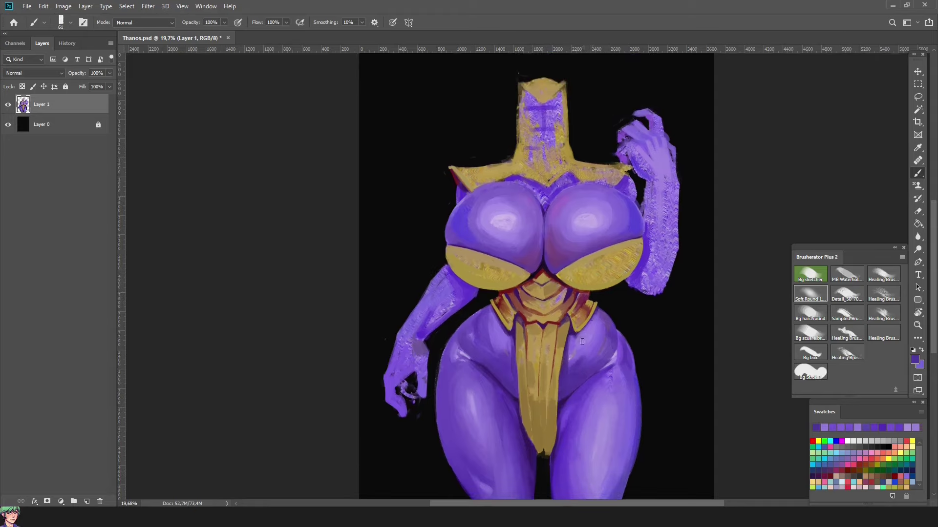
Refine the hip skin on both sides of the gold loincloth with darker purple and save the document
drag(502, 361, 493, 328)
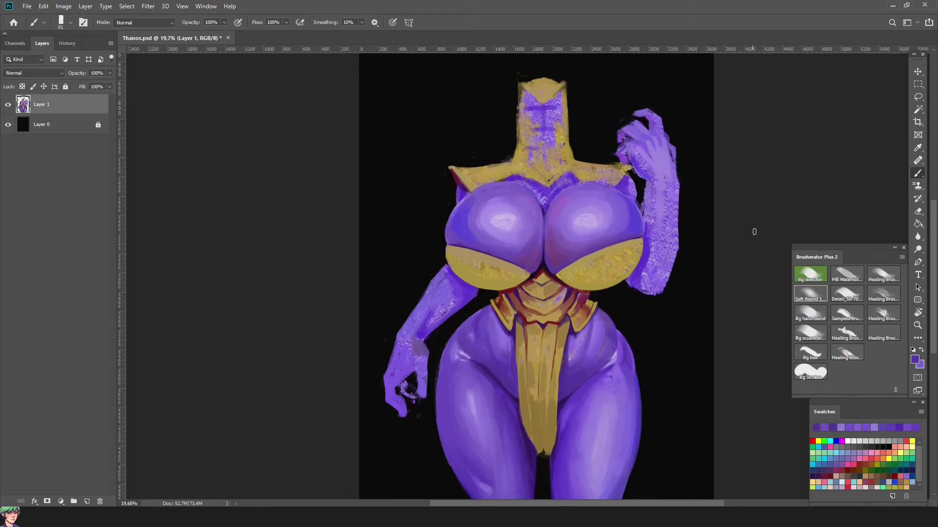
key(r)
drag(716, 431, 665, 316)
key(Escape)
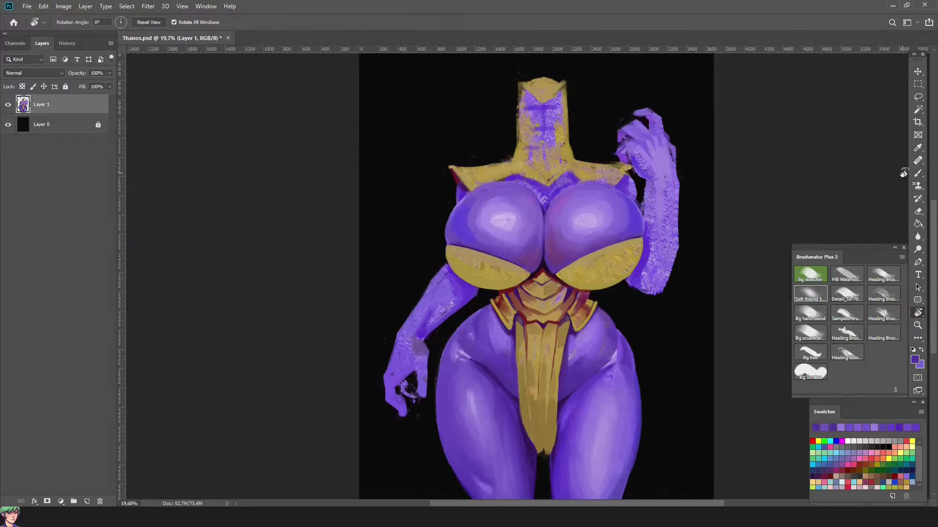
key(ctrl+s)
Shade the lower areas of both gold cups with sampled reddish brown
drag(904, 172, 916, 185)
click(918, 173)
alt+click(543, 332)
click(544, 333)
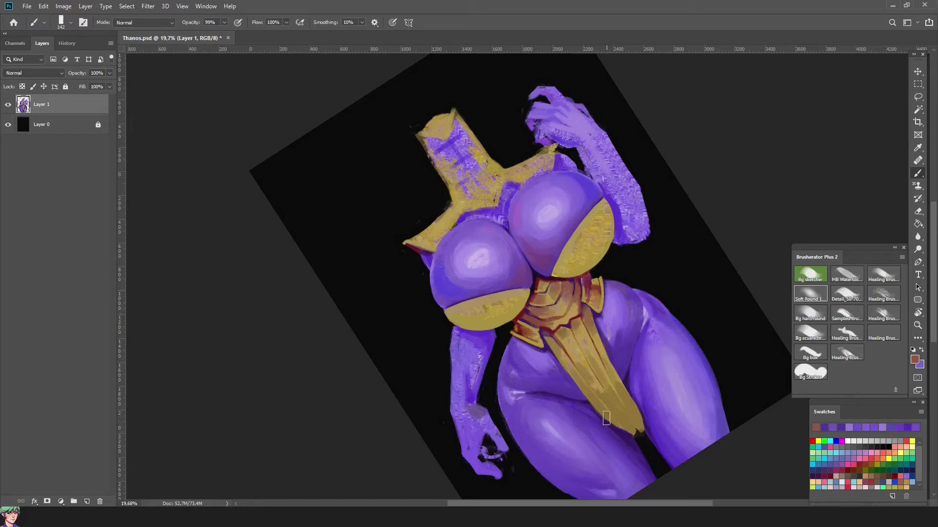
mouse_move(606, 418)
mouse_down()
mouse_move(625, 420)
mouse_move(632, 408)
mouse_up()
mouse_move(556, 273)
mouse_down()
mouse_move(588, 261)
mouse_move(603, 210)
mouse_move(473, 299)
mouse_move(477, 317)
mouse_move(523, 293)
mouse_up()
alt+right_click(553, 303)
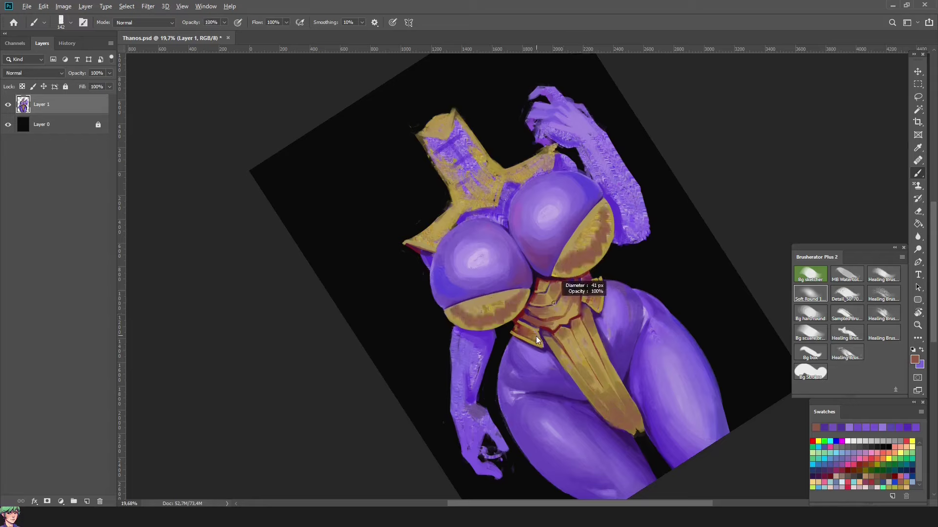
mouse_move(508, 325)
mouse_down()
mouse_move(552, 317)
mouse_move(488, 328)
mouse_up()
Deepen the shadows where the cups meet the waist armor with sampled dark red and near-black
alt+click(557, 273)
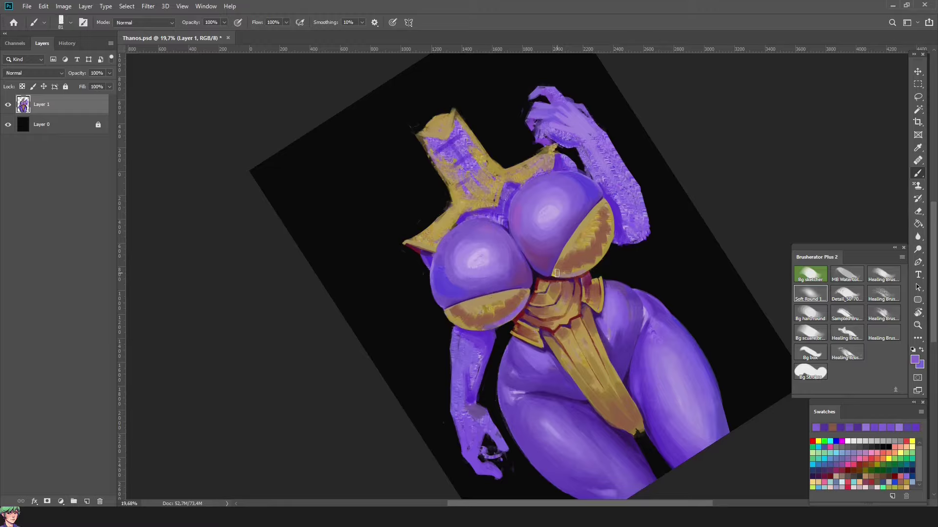
mouse_move(830, 274)
mouse_down()
mouse_move(782, 234)
mouse_move(690, 314)
mouse_move(518, 407)
mouse_up()
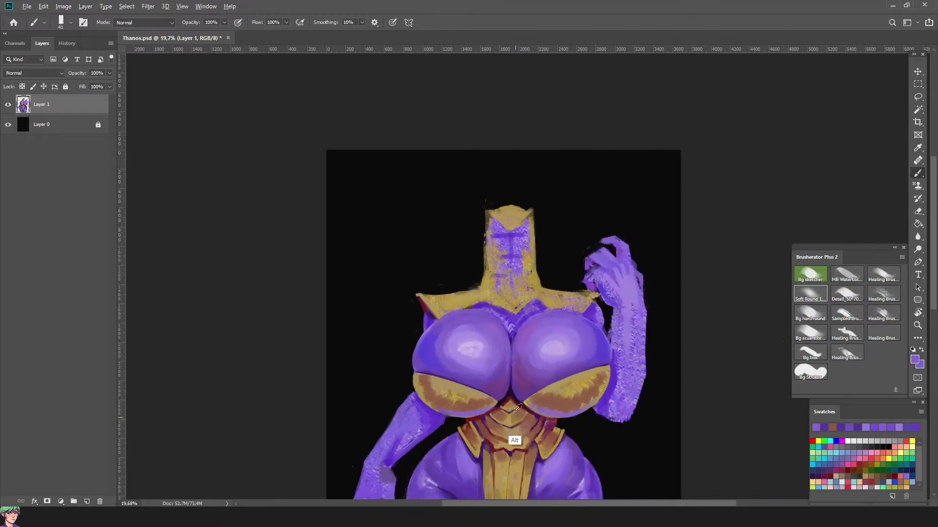
alt+click(517, 408)
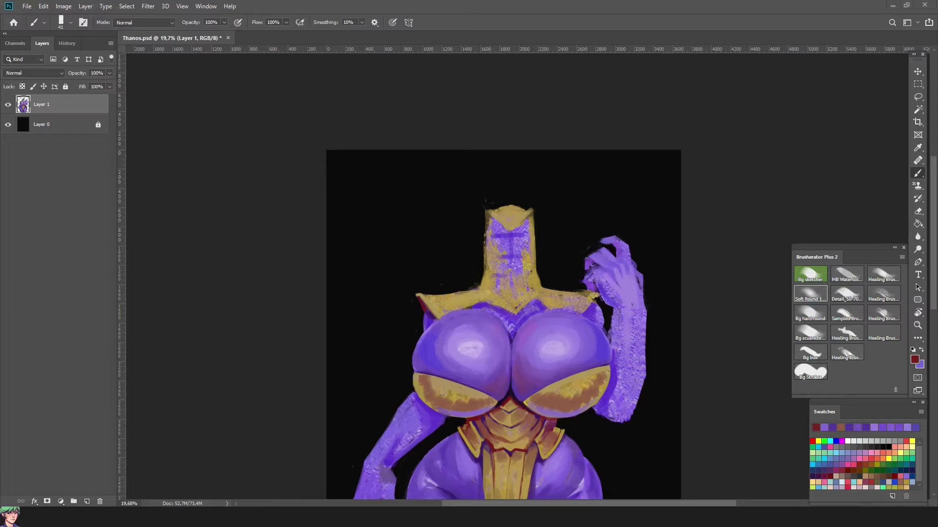
alt+click(543, 421)
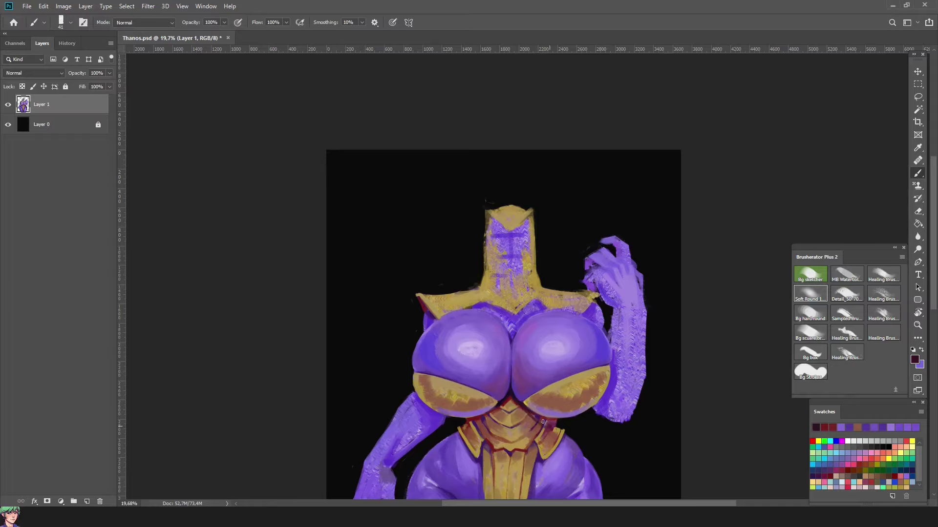
mouse_move(499, 403)
mouse_down()
mouse_move(528, 250)
mouse_move(544, 312)
mouse_up()
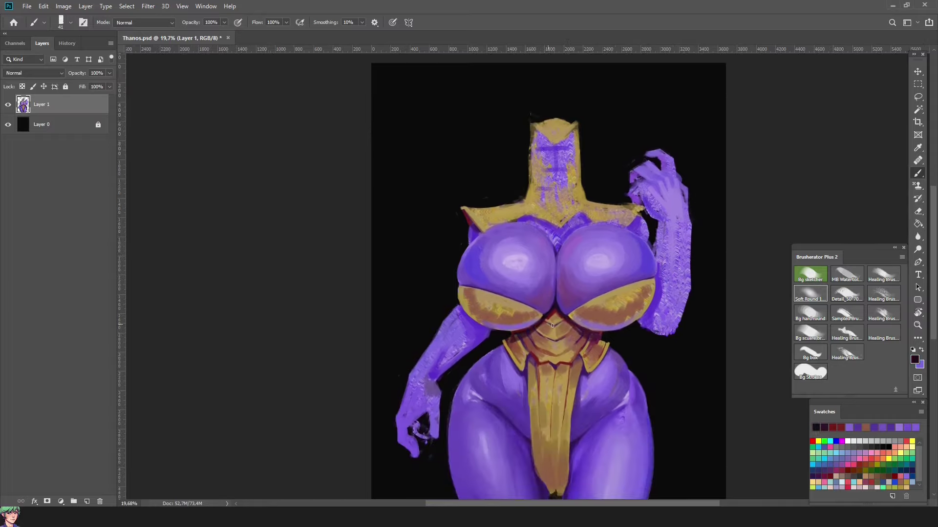
Paint a dark red line under the right cup's gold rim and vertical panel seams below it
key(bracketleft)
alt+click(567, 341)
mouse_move(601, 300)
mouse_down()
mouse_move(652, 285)
mouse_move(642, 286)
mouse_move(636, 319)
mouse_up()
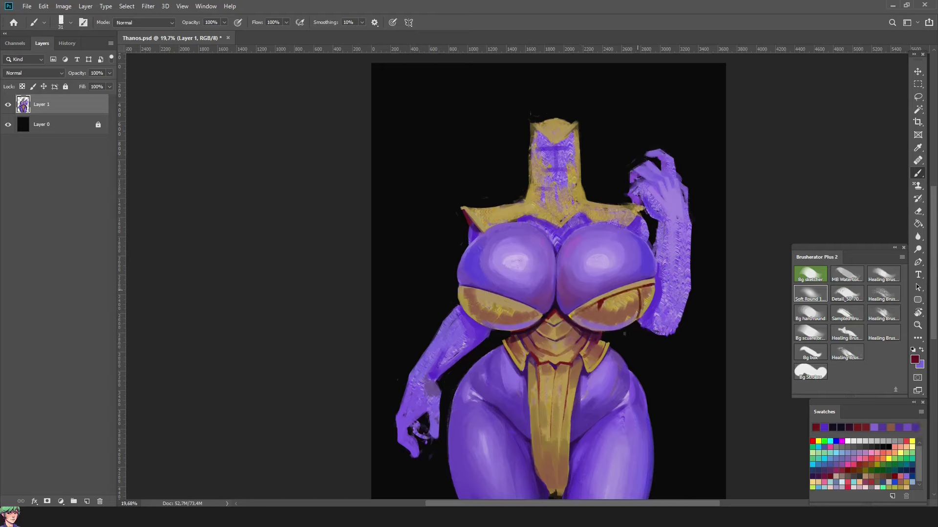
alt+click(593, 329)
alt+click(571, 319)
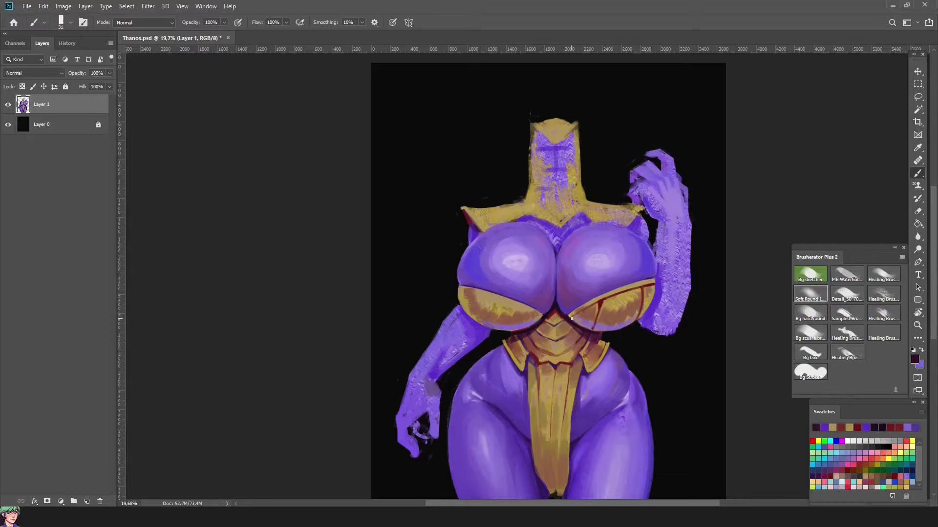
mouse_move(635, 274)
mouse_down()
mouse_move(600, 357)
mouse_move(416, 332)
mouse_move(635, 274)
mouse_up()
Paint a dark red line under the left cup's gold rim and vertical panel seams below it
alt+click(437, 267)
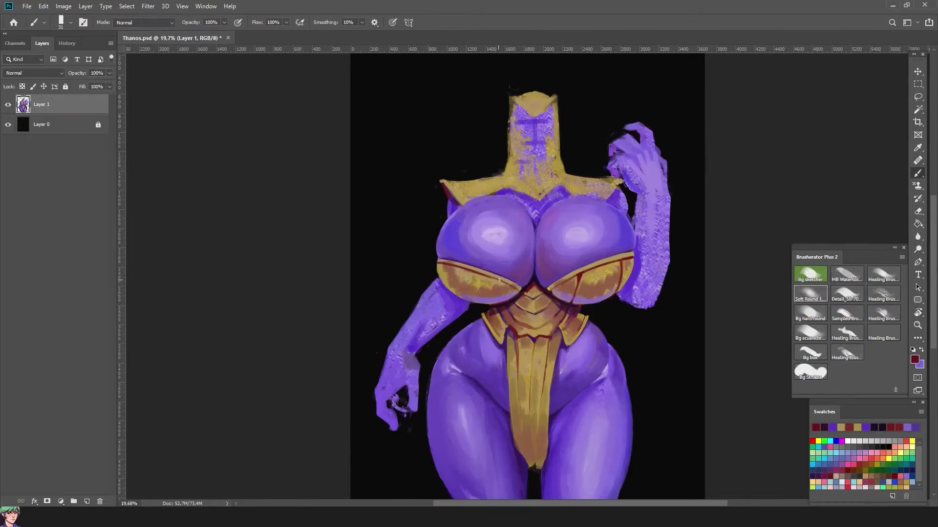
alt+click(518, 292)
alt+click(532, 297)
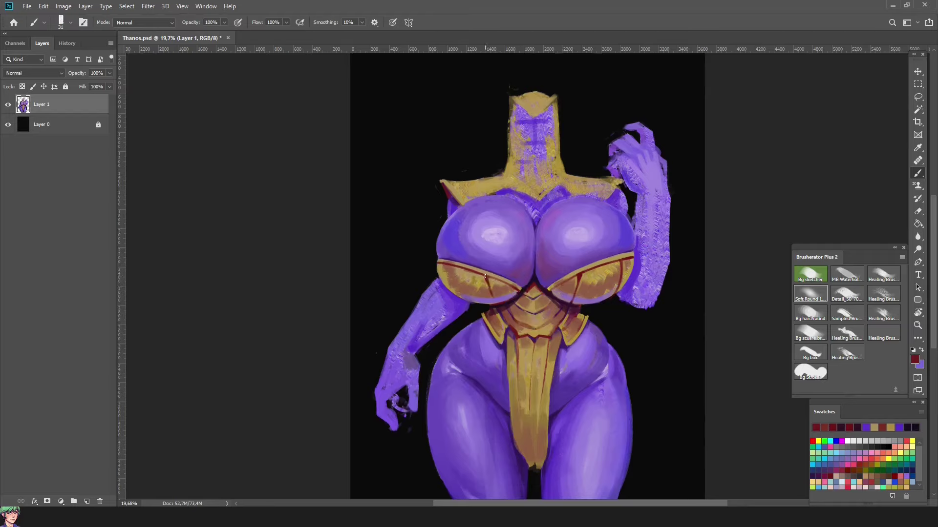
alt+click(499, 307)
alt+click(507, 342)
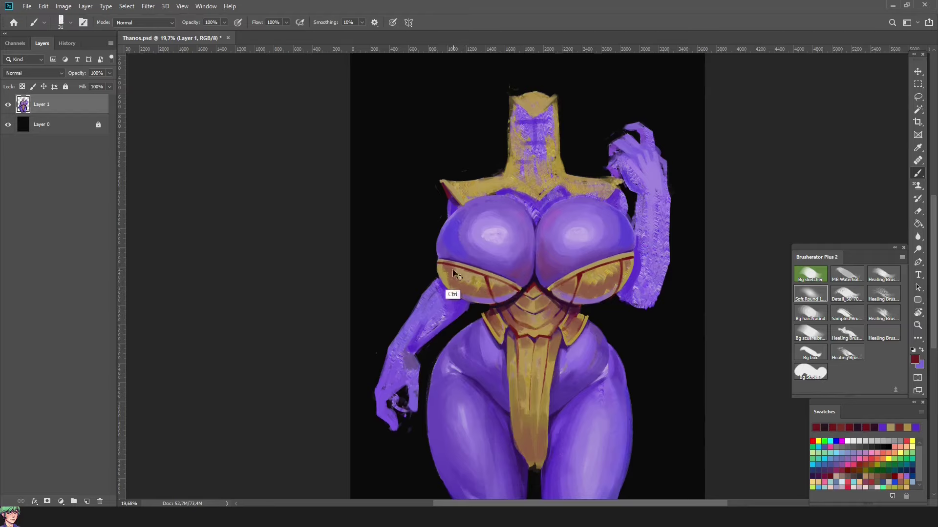
alt+click(442, 286)
alt+click(437, 261)
alt+click(435, 258)
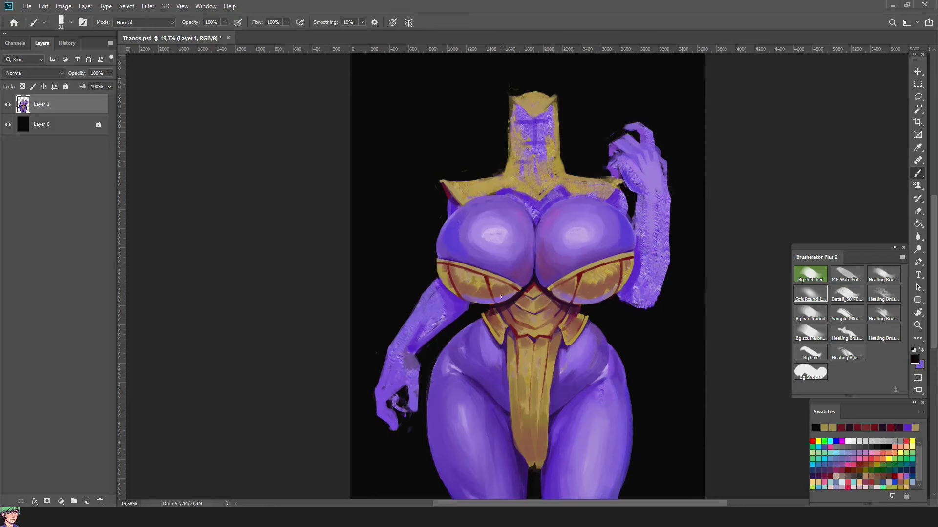
Blend sampled reddish brown and ochre over the lower areas of the gold cups to smooth their shading
key(r)
mouse_move(501, 297)
mouse_down()
mouse_move(601, 182)
mouse_move(576, 283)
mouse_up()
alt+click(576, 282)
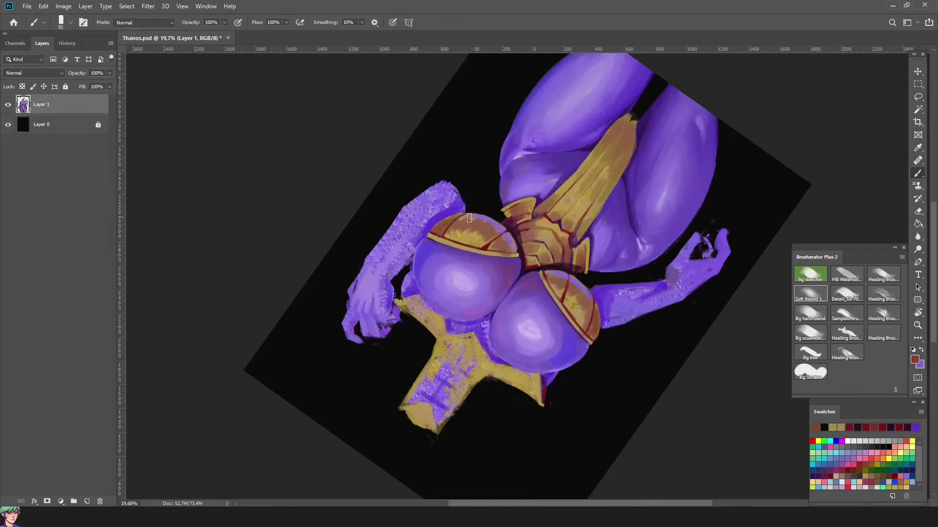
alt+click(589, 287)
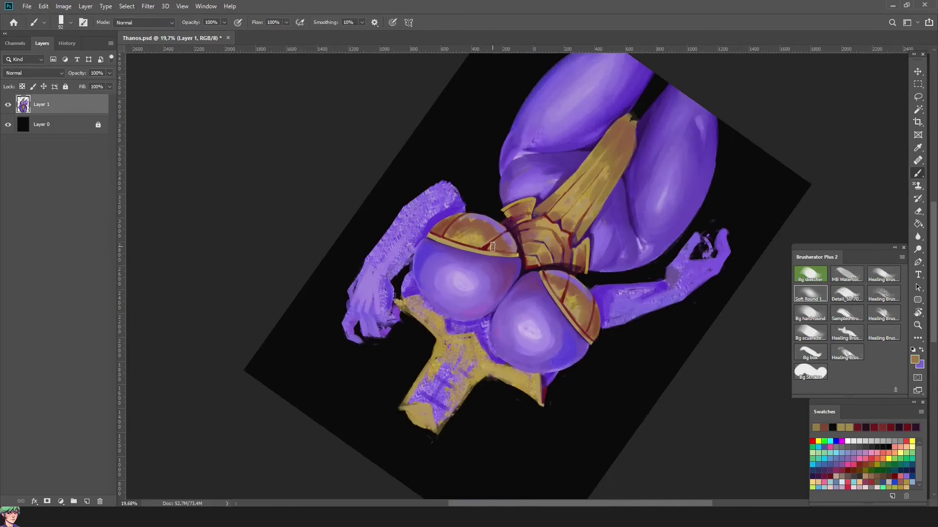
key(r)
mouse_move(492, 247)
mouse_down()
mouse_move(489, 420)
mouse_move(544, 132)
mouse_move(488, 420)
mouse_move(851, 182)
mouse_up()
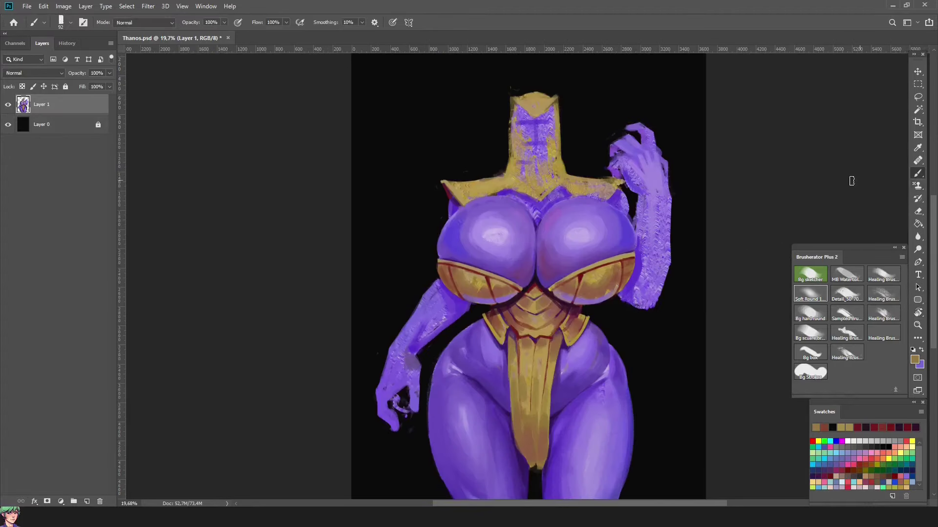
Deepen the shadow under the left collar tip with sampled dark colors and touch up the skin beside it with purple
alt+click(487, 286)
alt+right_click(446, 235)
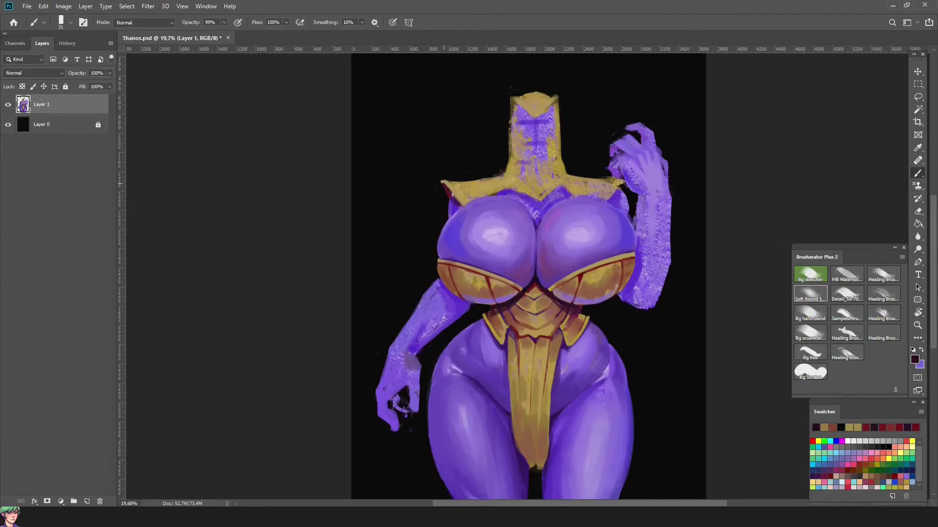
alt+click(452, 195)
alt+click(610, 220)
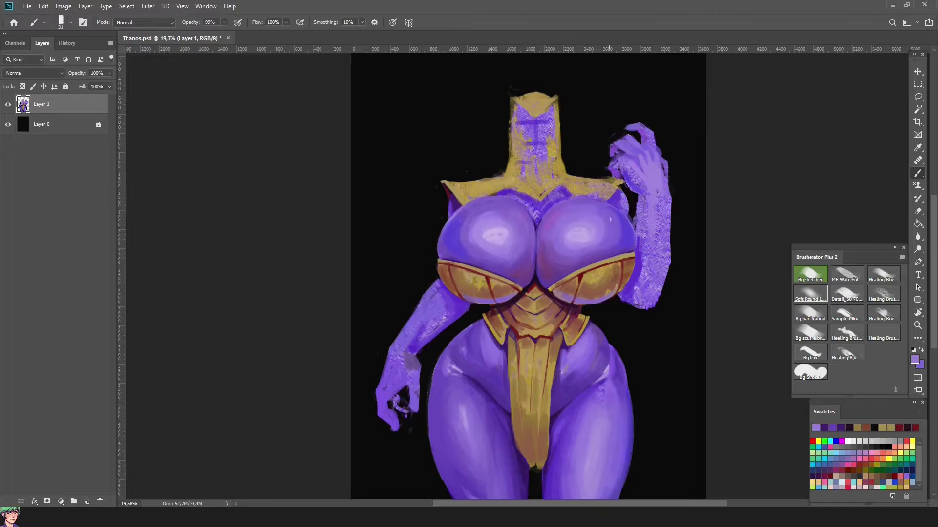
alt+click(632, 240)
Smooth the lowered arm between the left cup and the wrist with sampled light and dark purples
key(r)
mouse_move(635, 205)
mouse_down()
mouse_move(576, 147)
mouse_move(440, 341)
mouse_move(489, 366)
mouse_move(447, 296)
mouse_move(449, 322)
mouse_up()
alt+click(446, 297)
alt+click(571, 387)
mouse_move(434, 283)
mouse_down()
mouse_move(417, 342)
mouse_move(460, 312)
mouse_move(442, 312)
mouse_move(461, 307)
mouse_move(422, 330)
mouse_move(429, 293)
mouse_up()
right_click(420, 339)
key(Escape)
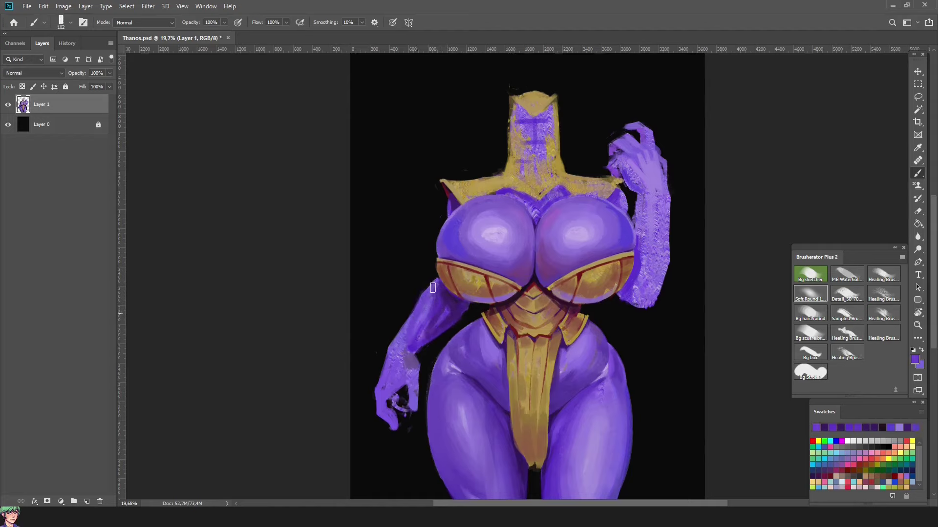
alt+click(425, 313)
mouse_move(420, 332)
mouse_down()
mouse_move(427, 305)
mouse_move(419, 308)
mouse_move(449, 303)
mouse_up()
key(bracketleft)
key(bracketleft)
key(bracketleft)
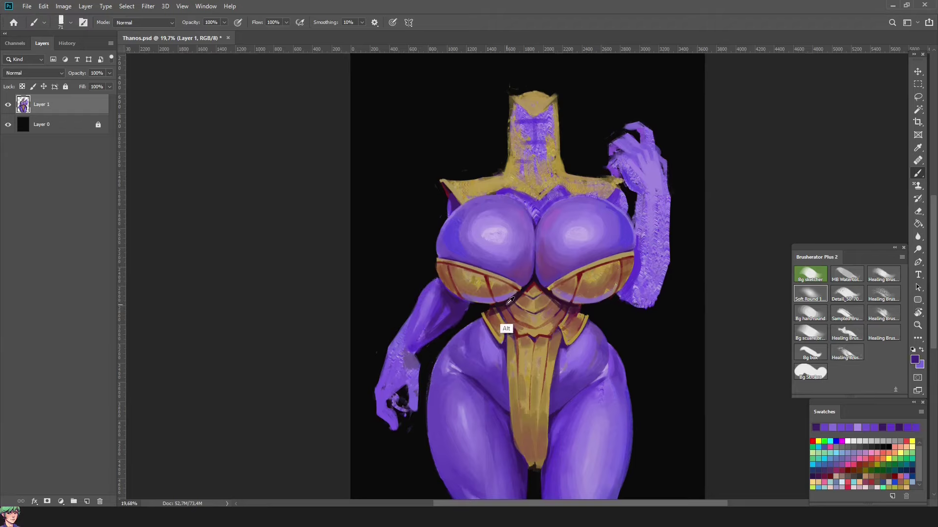
Shade the raised arm's inner edge beside the right cup with dark purple and refine the right breast's outer edge
alt+click(438, 278)
drag(634, 269, 623, 302)
alt+click(630, 298)
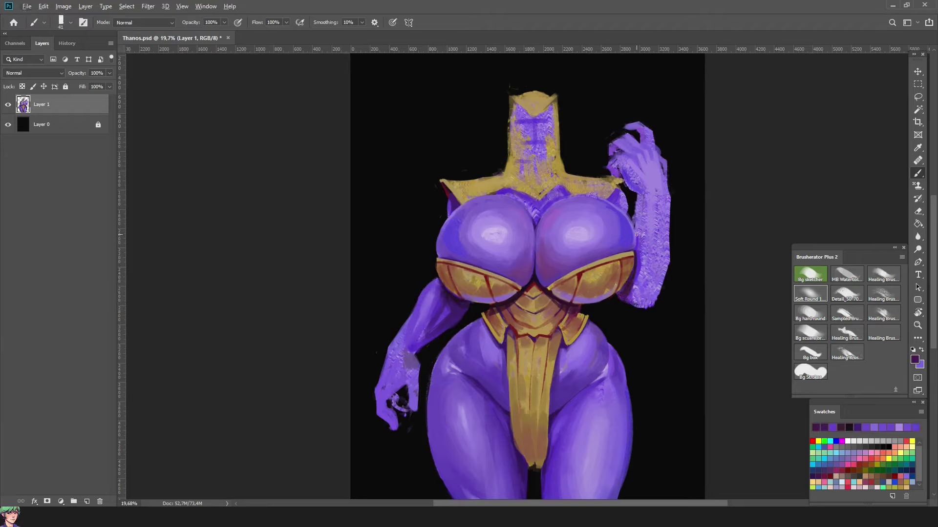
alt+click(637, 208)
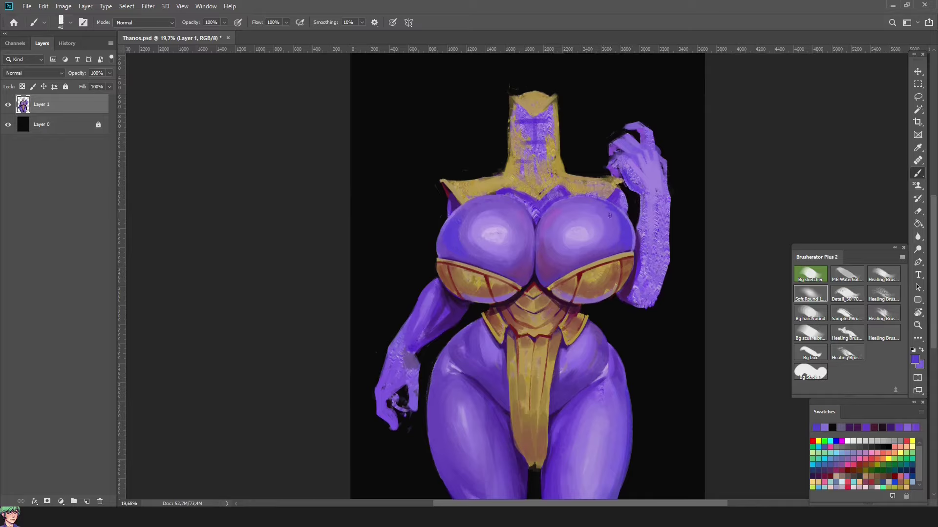
alt+click(631, 244)
alt+click(616, 255)
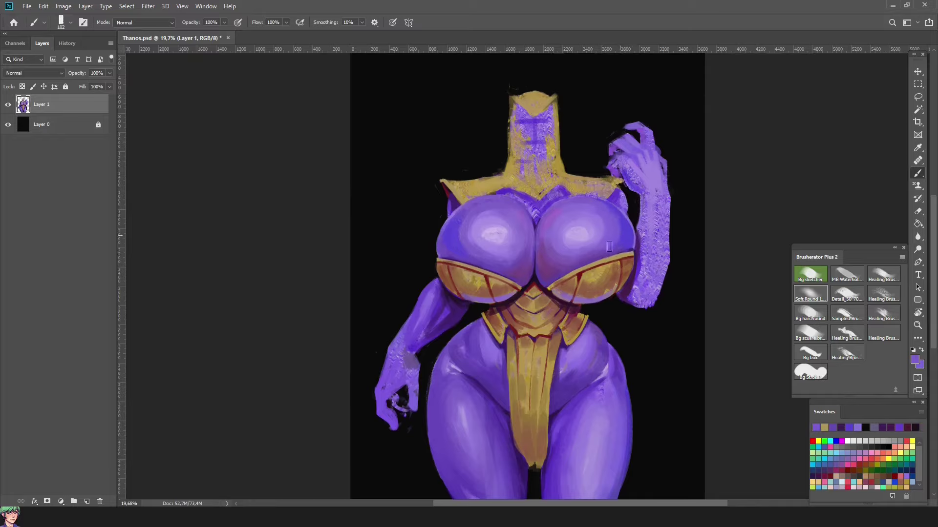
key(bracketleft)
key(bracketleft)
key(bracketleft)
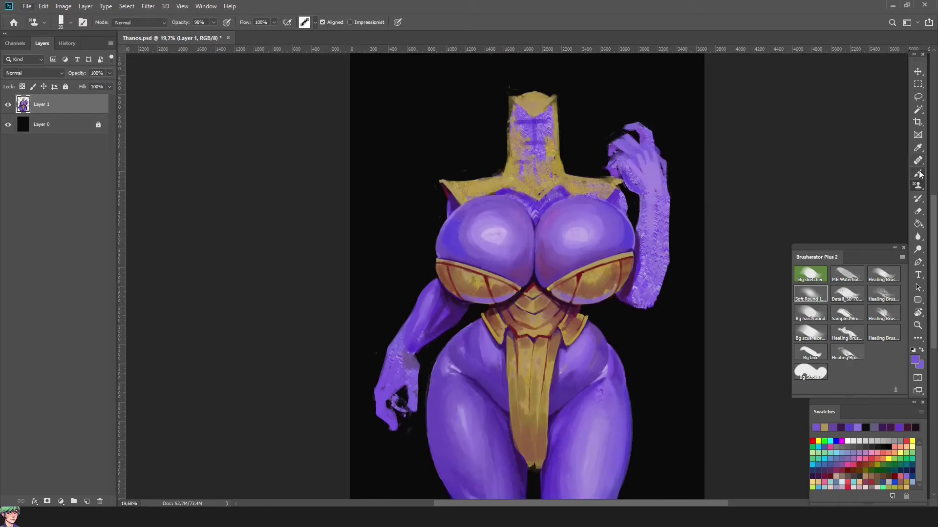
Repaint the shoulder skin beneath both collar tips with purple, add dark red under the right tip, and save the document
alt+click(454, 200)
alt+click(452, 204)
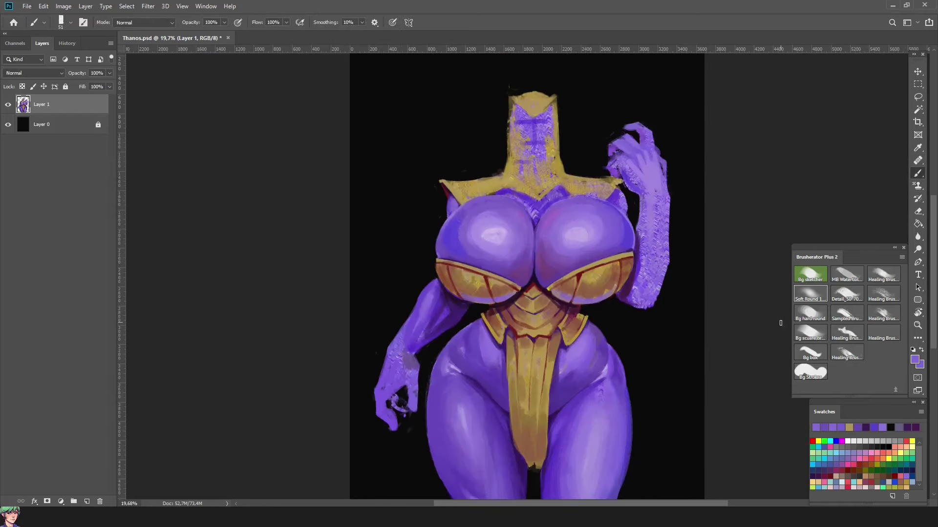
key(bracketleft)
key(bracketleft)
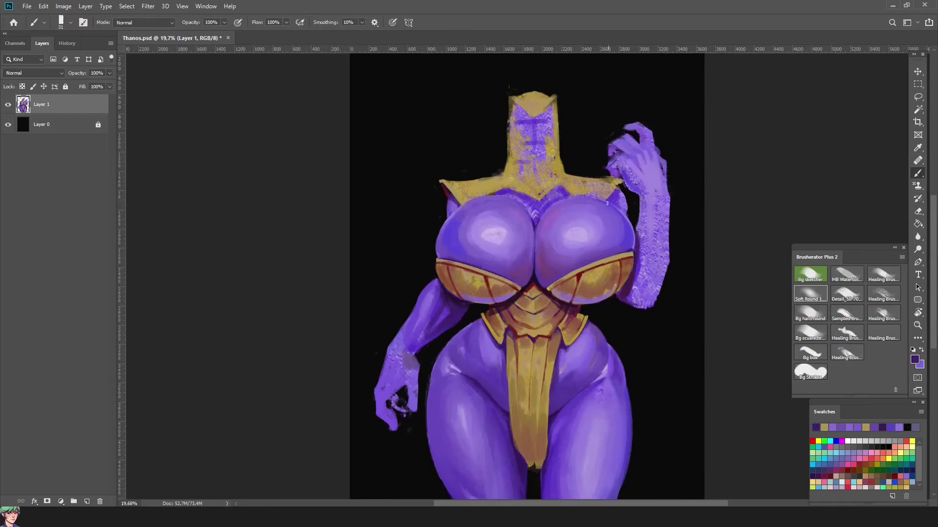
alt+click(617, 187)
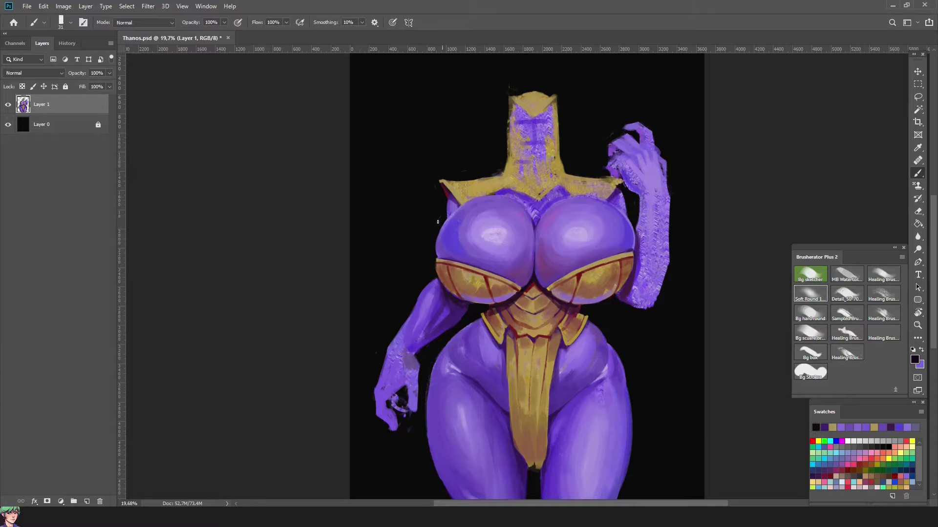
alt+click(619, 186)
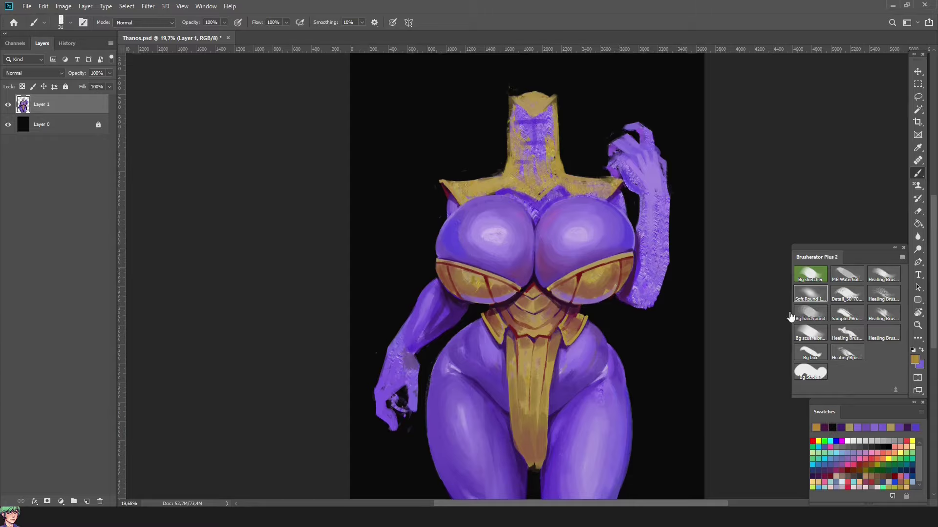
key(r)
drag(791, 318, 615, 161)
key(ctrl+minus)
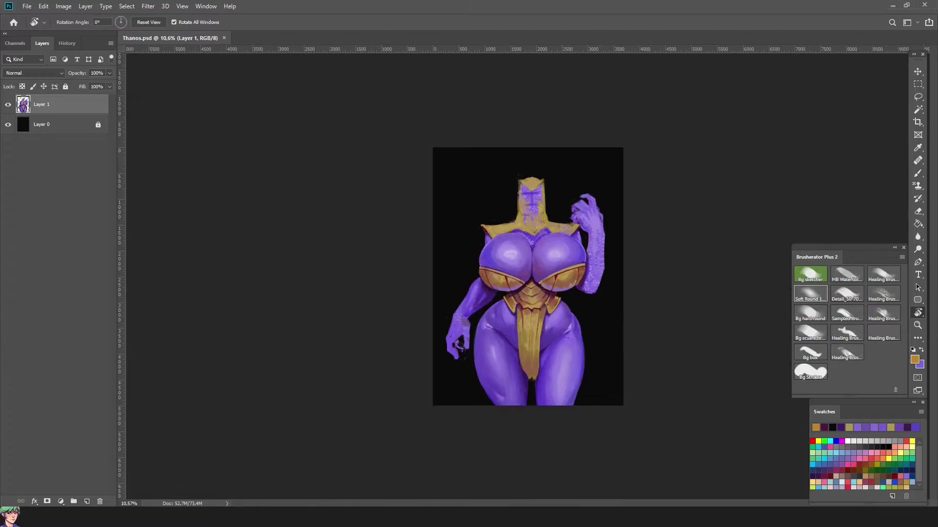
Darken the gap between the lowered hand's fingers with near-black and begin shading its wrist with dark purple
key(b)
scroll(474, 341, up, 3)
alt+click(425, 349)
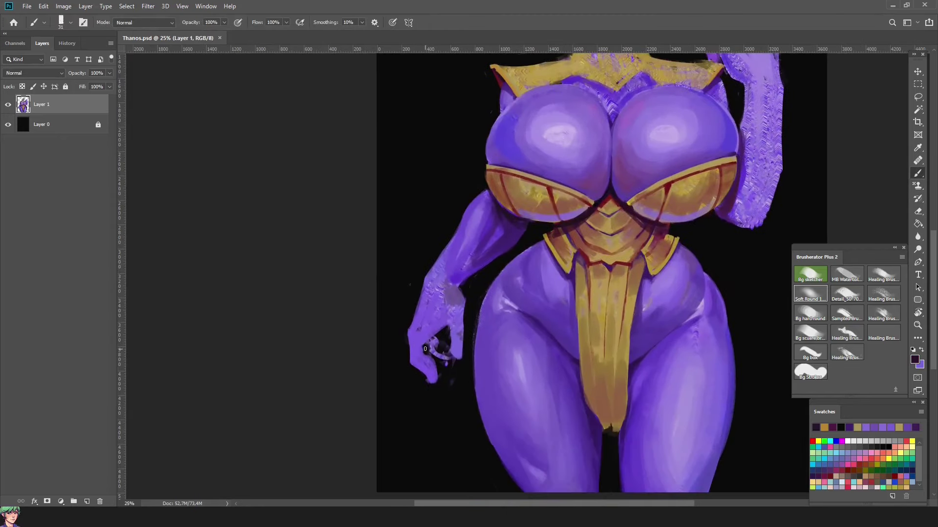
drag(427, 366, 432, 372)
alt+click(452, 333)
click(445, 284)
alt+click(457, 276)
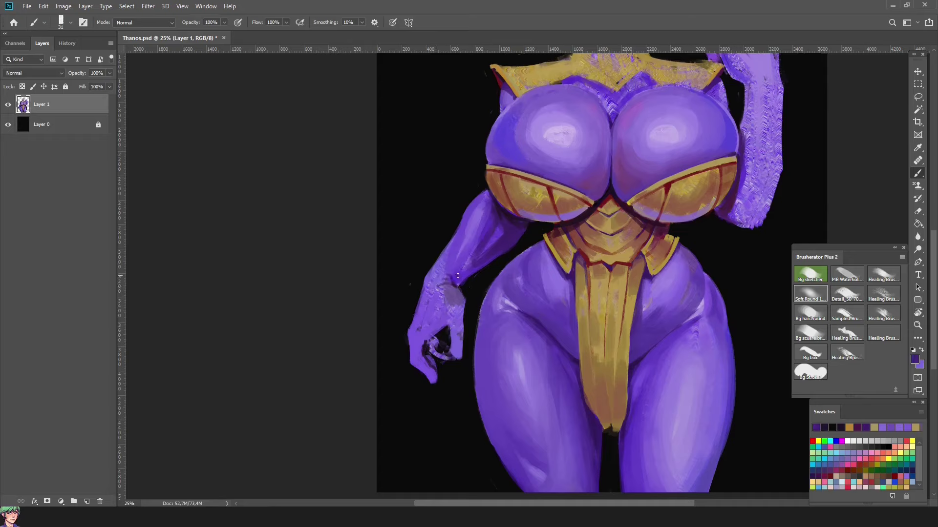
Smooth the lowered arm's wrist and the back of its hand with sampled mid and light purples
alt+click(473, 303)
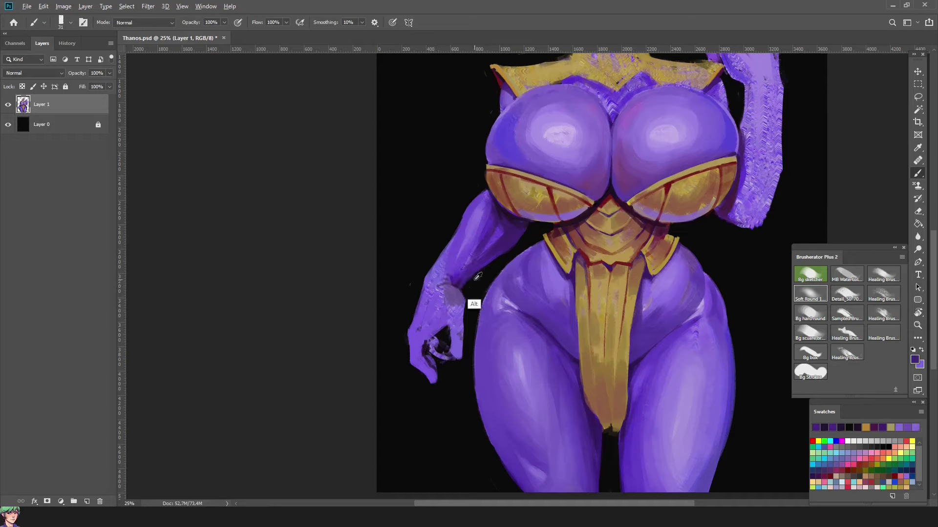
alt+click(482, 204)
alt+click(443, 278)
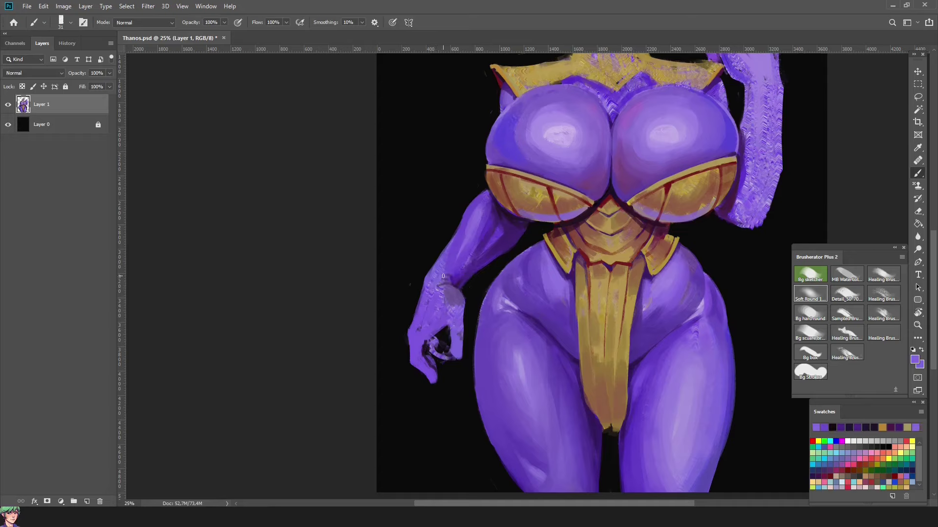
mouse_move(442, 284)
mouse_down()
mouse_move(439, 266)
mouse_move(481, 245)
mouse_up()
alt+click(449, 270)
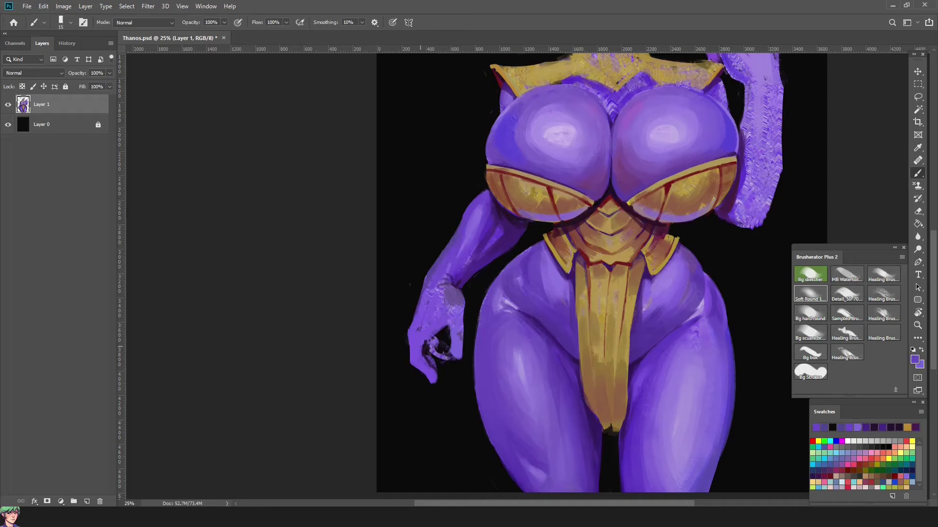
alt+click(450, 292)
alt+click(442, 327)
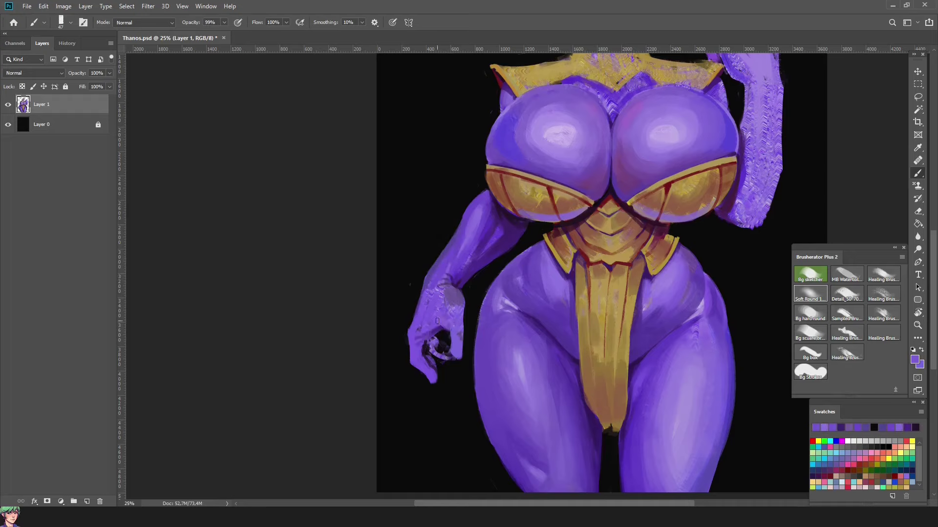
Reshape the lowered hand's thumb in purple and fill the curled inner fingers with very dark purple
drag(452, 337, 459, 359)
alt+click(460, 346)
alt+click(460, 346)
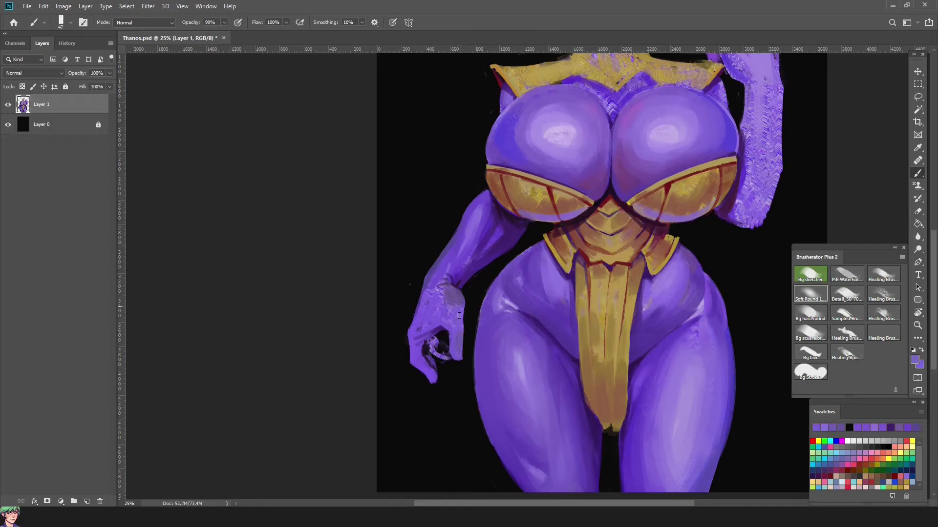
alt+click(428, 366)
alt+click(429, 369)
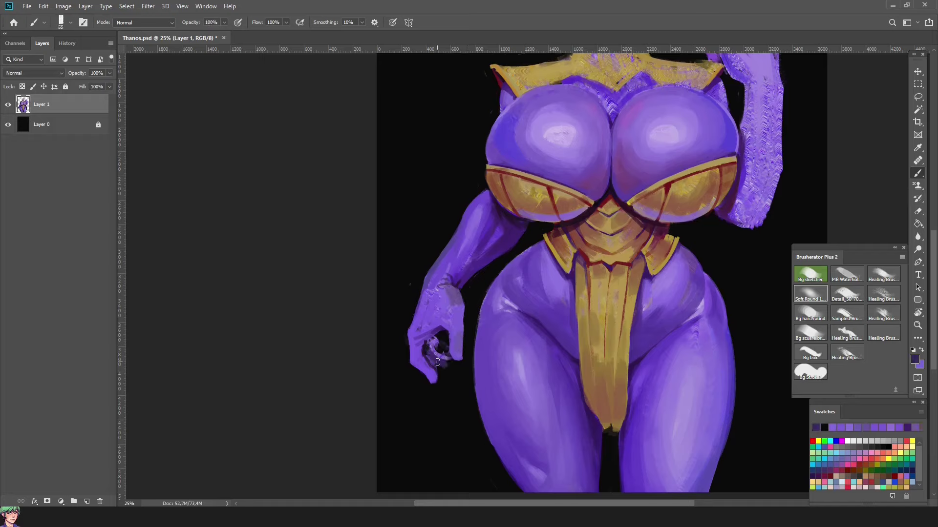
mouse_move(432, 342)
mouse_down()
mouse_move(442, 371)
mouse_move(428, 348)
mouse_move(427, 358)
mouse_move(433, 346)
mouse_move(441, 363)
mouse_move(445, 339)
mouse_move(456, 367)
mouse_move(440, 342)
mouse_move(425, 345)
mouse_move(457, 302)
mouse_move(423, 355)
mouse_up()
alt+click(428, 348)
alt+click(424, 348)
alt+click(421, 362)
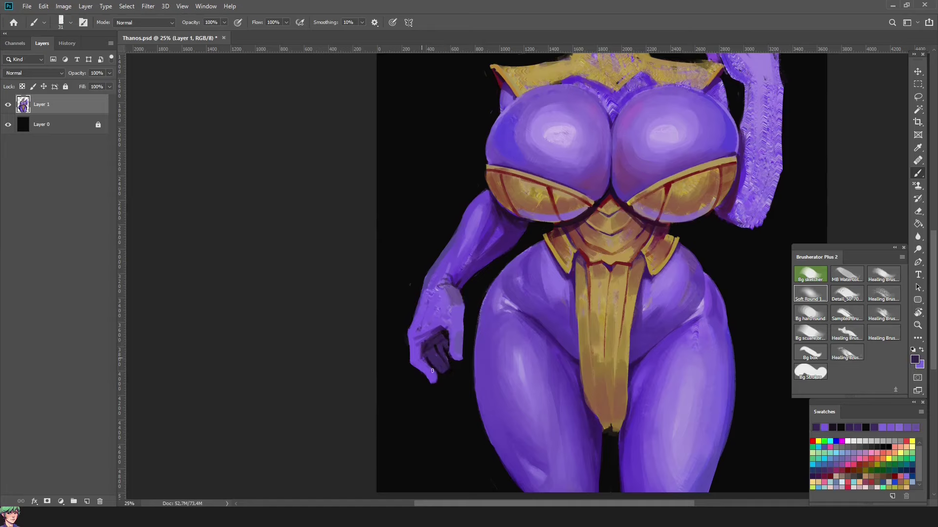
Clean the lowered hand's outer contour with black and smooth its back and knuckles with sampled purples
alt+click(411, 303)
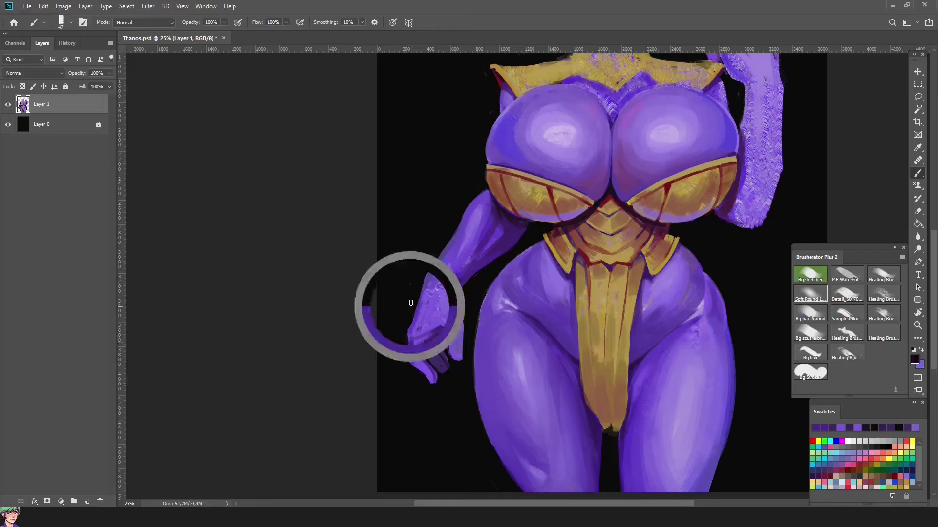
mouse_move(412, 337)
mouse_down()
mouse_move(418, 274)
mouse_move(442, 251)
mouse_up()
mouse_move(416, 329)
mouse_down()
mouse_move(434, 297)
mouse_move(437, 337)
mouse_up()
alt+click(421, 339)
drag(444, 302, 447, 332)
alt+click(423, 360)
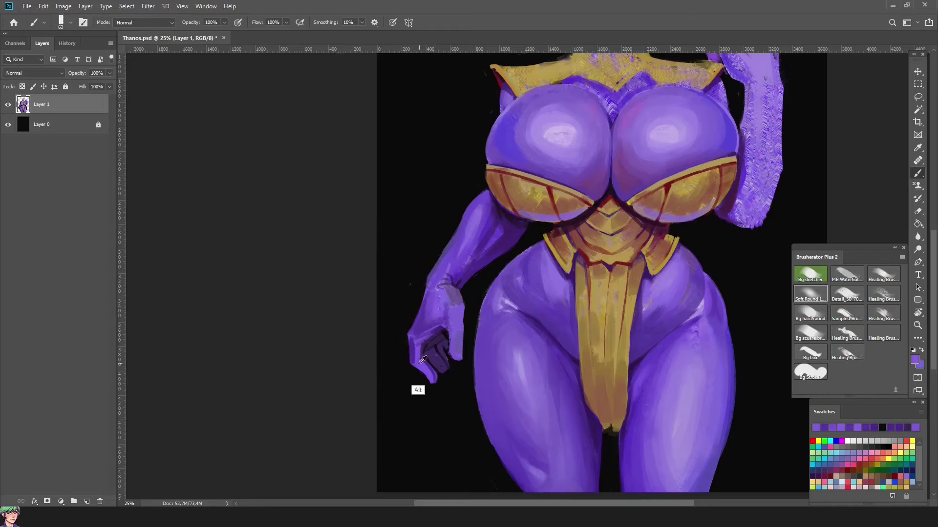
Flip the canvas horizontally and refine the dark inner fingers of the lowered hand
key(ctrl+shift+h)
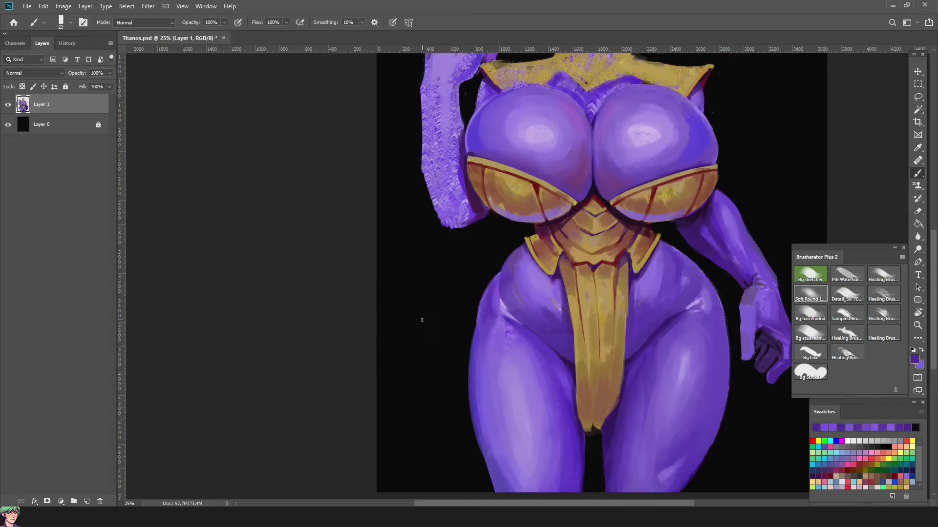
drag(422, 320, 292, 280)
drag(634, 304, 626, 360)
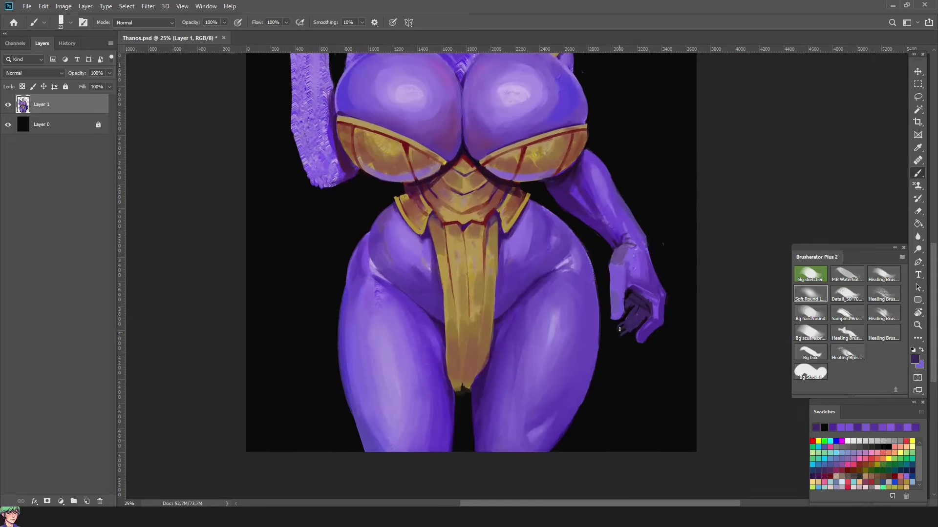
mouse_move(618, 323)
mouse_down()
mouse_move(625, 318)
mouse_move(621, 332)
mouse_up()
alt+click(627, 312)
Repaint the lowered hand's thumb with sampled purple, using a smaller brush for the finer strokes
drag(679, 308, 691, 401)
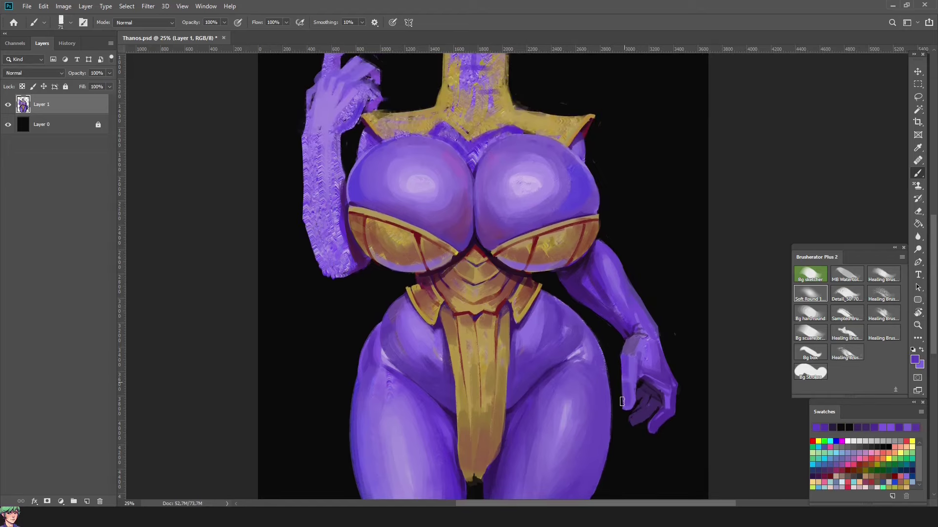
mouse_move(624, 379)
mouse_down()
mouse_move(624, 405)
mouse_move(631, 398)
mouse_up()
key(bracketleft)
key(bracketleft)
key(bracketleft)
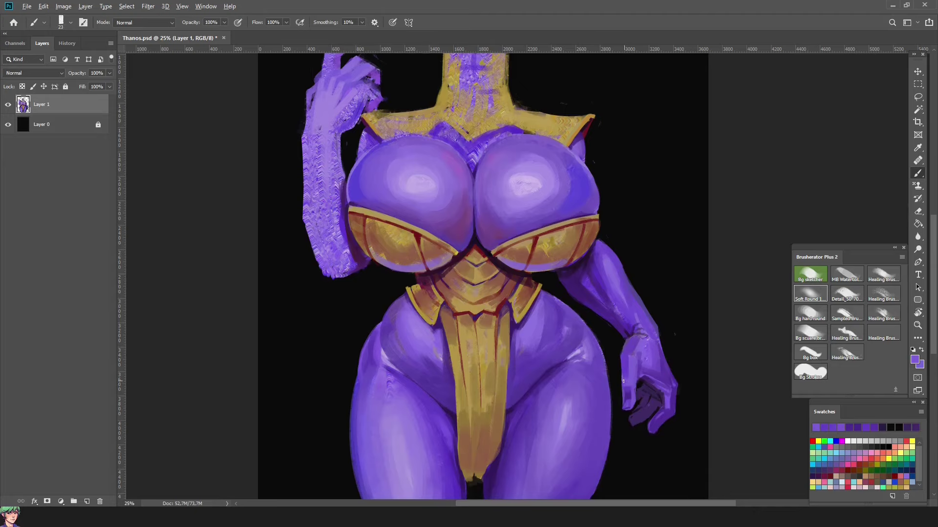
Refine the lowered hand's fingertips and curled inner fingers with sampled purples and very dark purple
alt+click(652, 428)
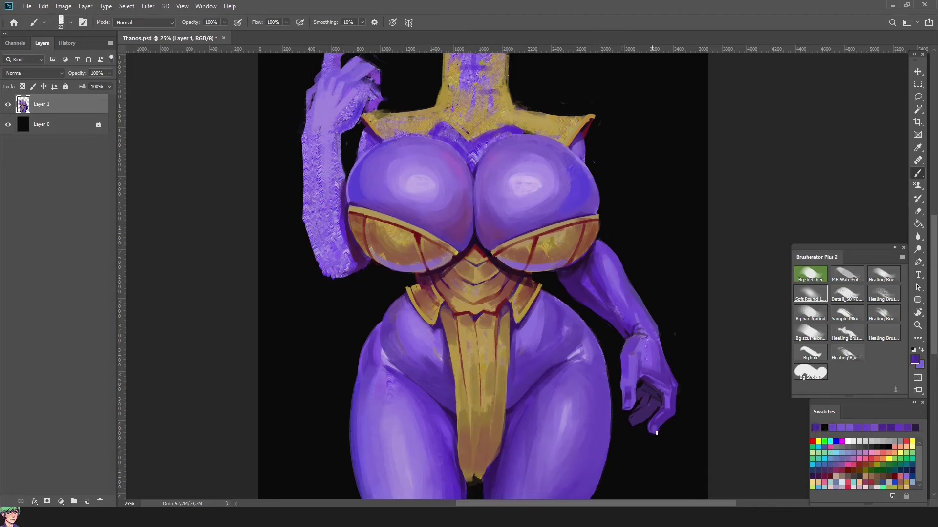
drag(655, 427, 653, 430)
alt+click(657, 426)
alt+click(629, 393)
drag(629, 393, 644, 398)
alt+click(638, 423)
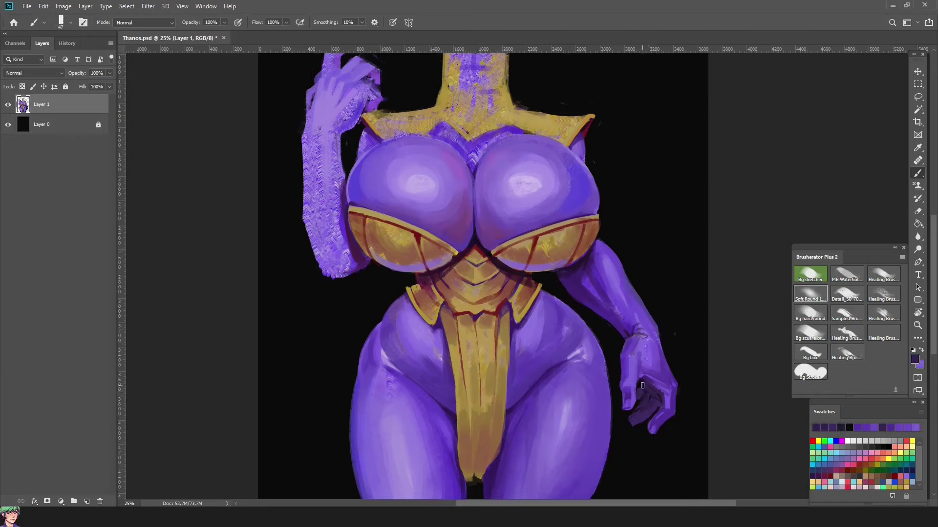
alt+right_click(656, 380)
alt+click(663, 394)
Flip the canvas horizontally and define the gold collar's V-shaped lower edge with sampled gold and a dark purple shadow line
key(ctrl+shift+h)
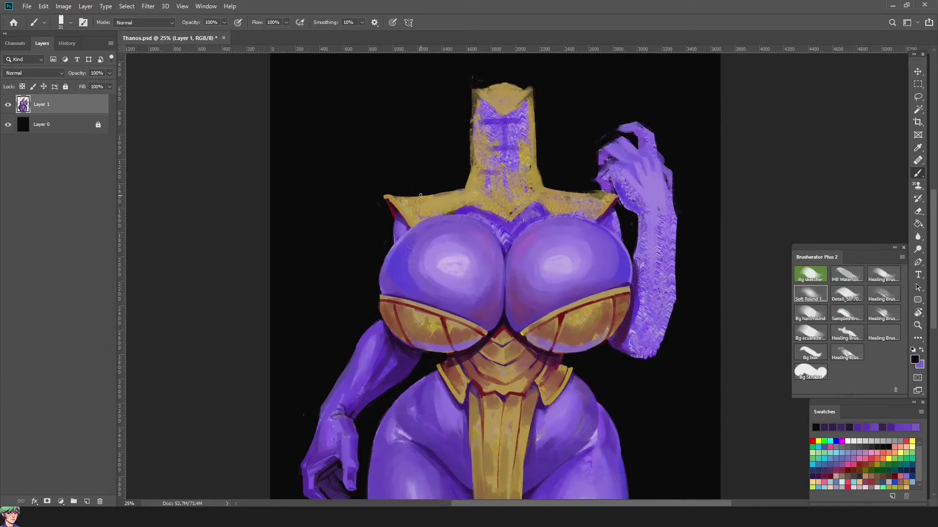
alt+click(420, 196)
alt+click(473, 321)
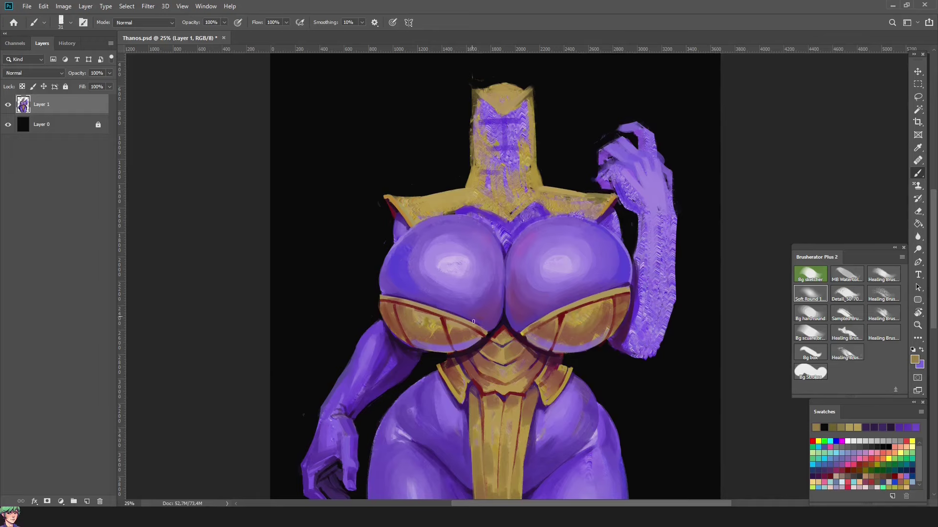
alt+click(473, 323)
alt+click(464, 209)
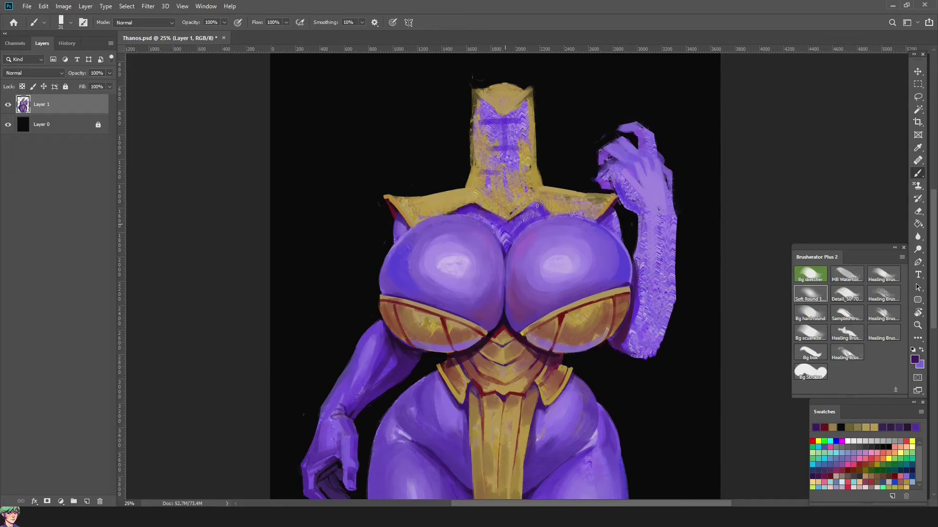
alt+click(477, 215)
alt+click(513, 211)
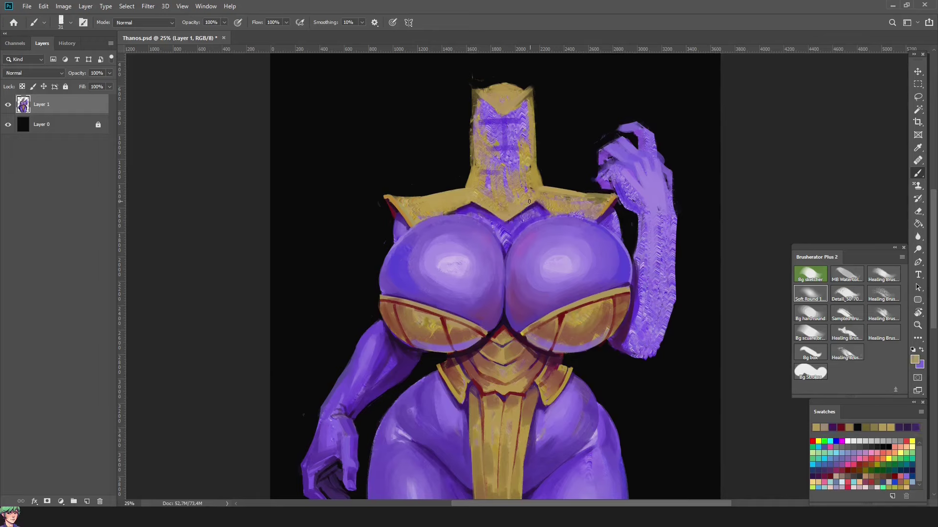
Clean the collar's lower edge above both breasts with sampled golds and skin purple
alt+click(441, 214)
alt+click(544, 210)
alt+click(539, 202)
alt+click(561, 240)
alt+click(588, 217)
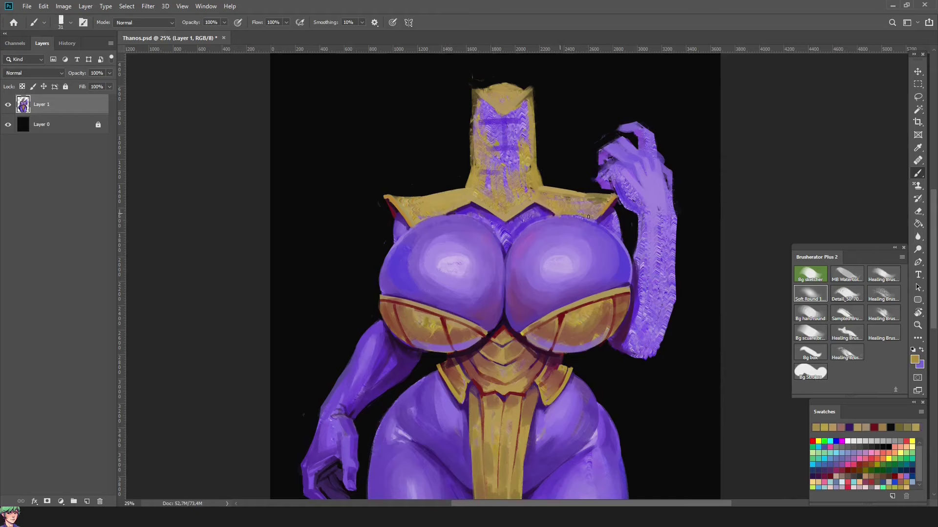
alt+click(586, 217)
alt+click(586, 217)
alt+click(437, 218)
alt+click(436, 218)
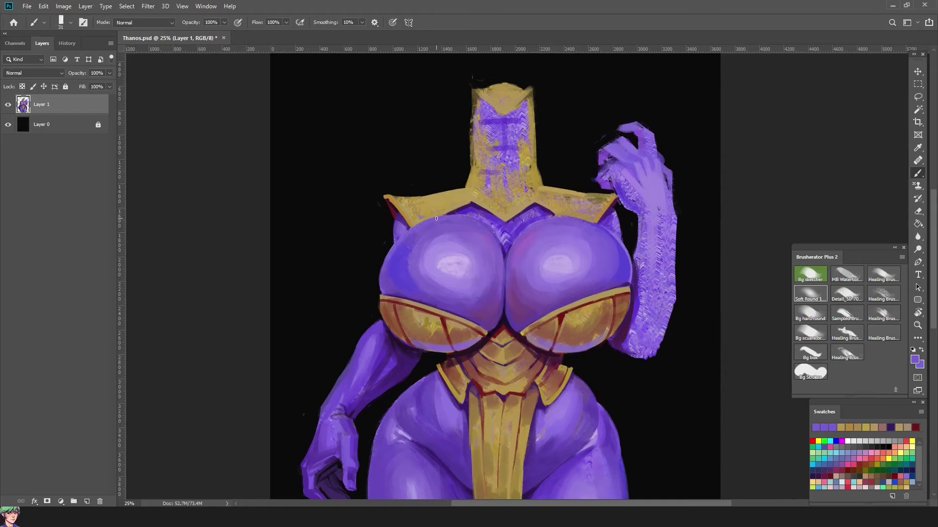
Smooth the rough skin beneath the collar's V with sampled purples and a smaller brush, adding a light purple highlight
alt+click(538, 223)
alt+click(548, 207)
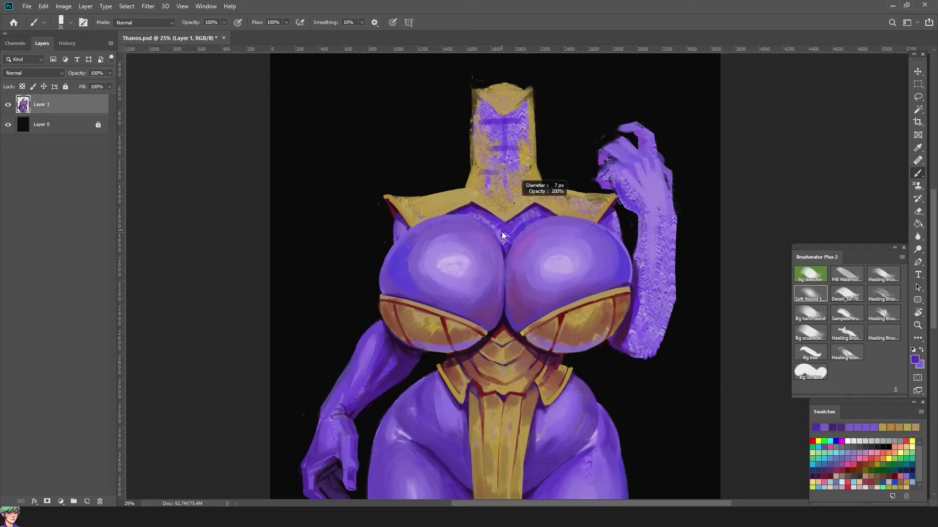
alt+click(503, 261)
alt+click(508, 240)
alt+click(515, 231)
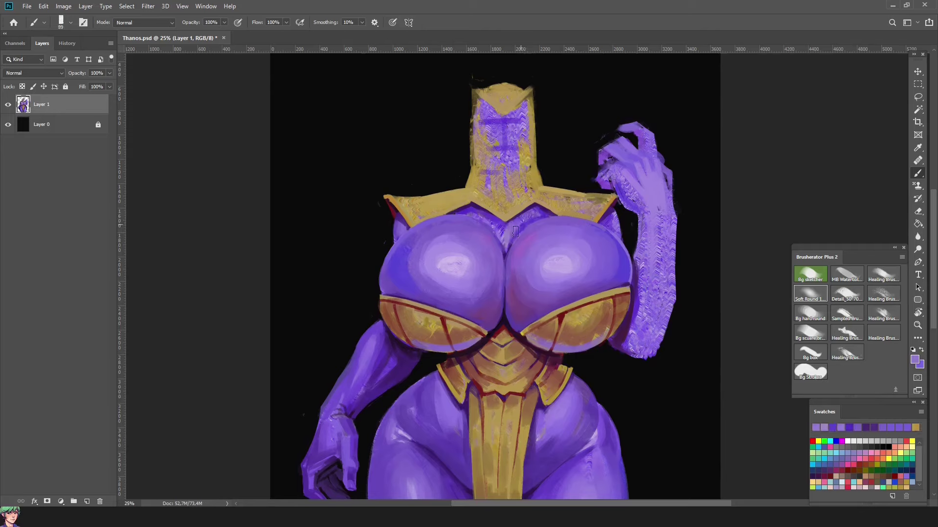
drag(515, 231, 504, 238)
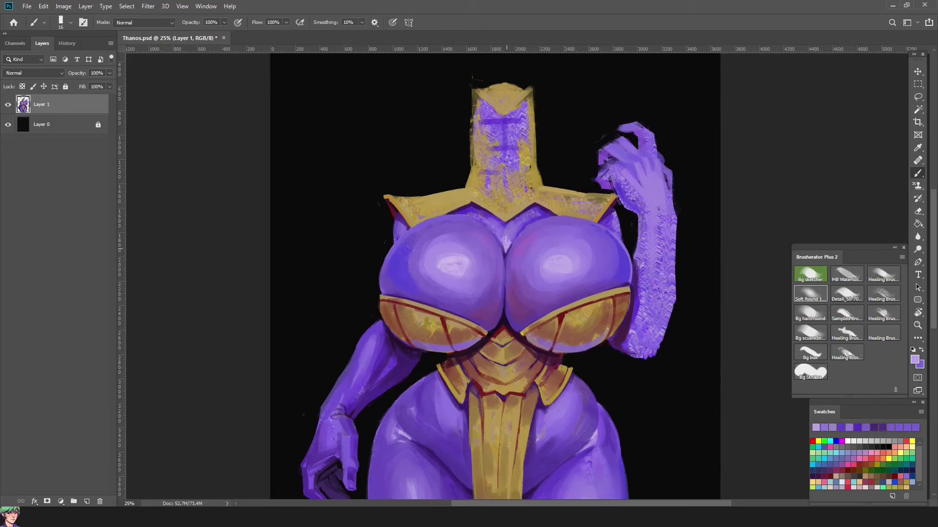
alt+click(506, 248)
alt+click(482, 239)
alt+click(482, 229)
alt+click(482, 210)
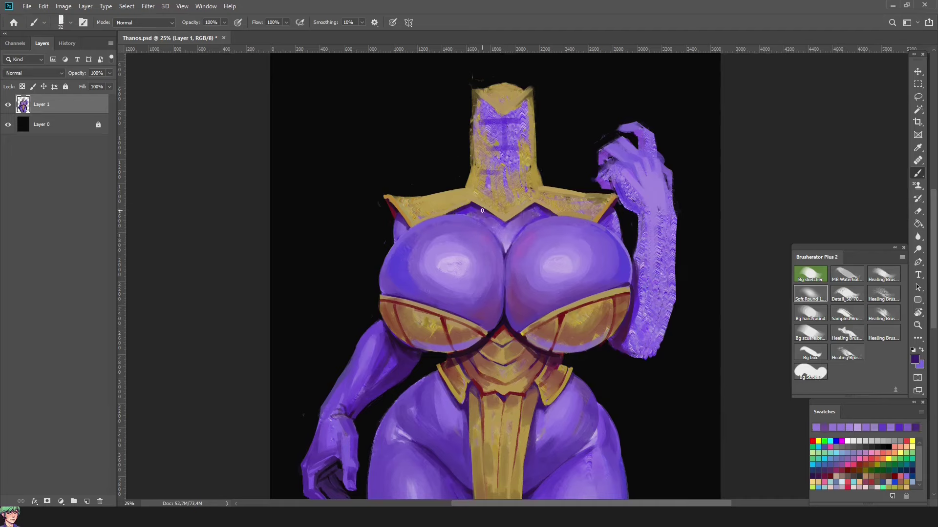
Blend the skin above the cleavage with purples and deepen the cleavage line with near-black and dark red
alt+click(511, 226)
alt+click(507, 235)
alt+click(506, 246)
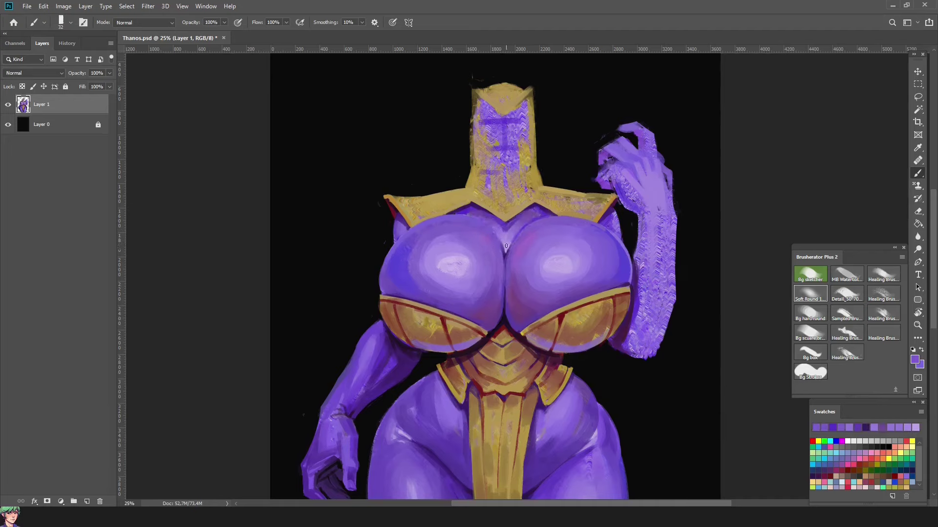
alt+click(503, 249)
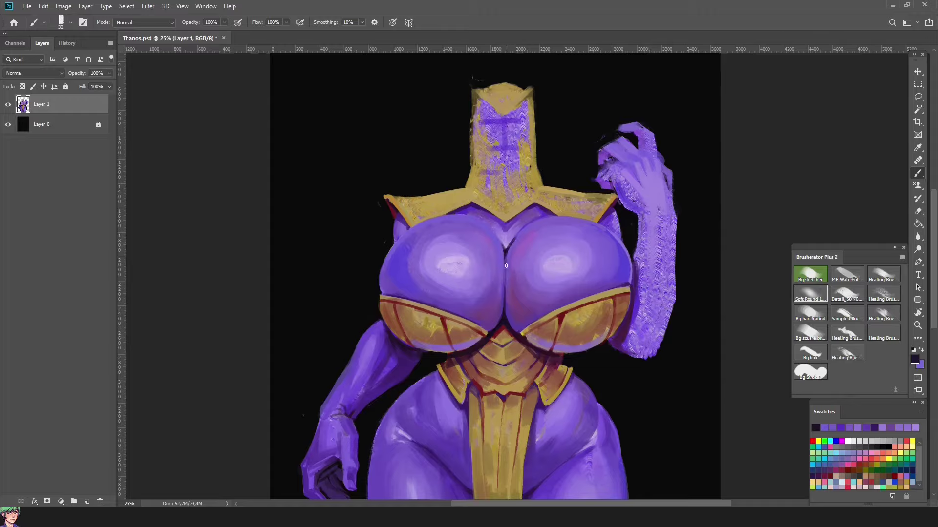
alt+click(506, 266)
alt+click(511, 277)
alt+click(503, 313)
alt+click(498, 343)
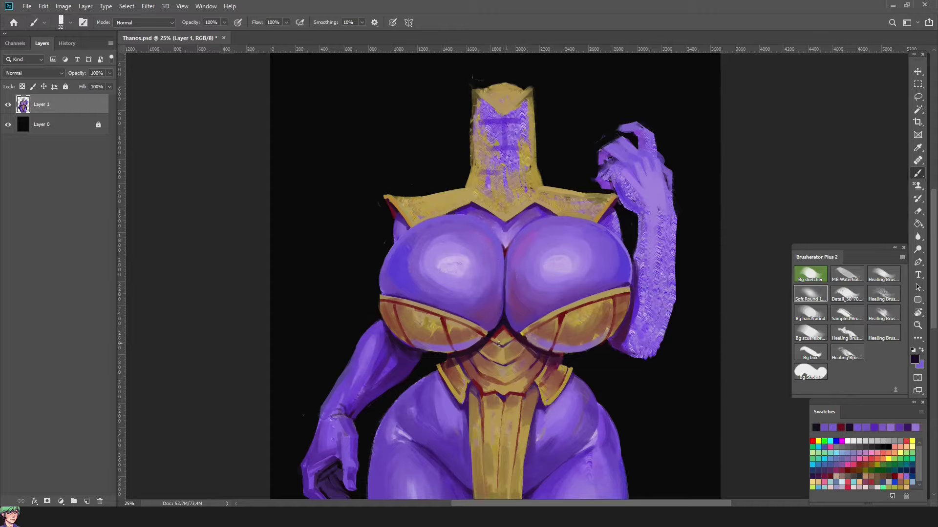
Paint dark red seams and inner panel lines across both gold shoulder plates, cleaning them with sampled gold
key(r)
drag(504, 246, 902, 142)
key(b)
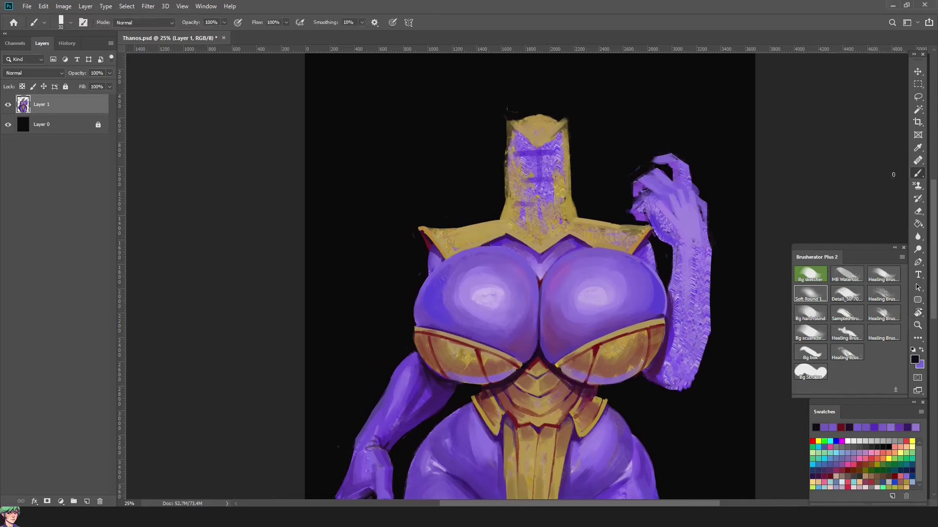
alt+click(382, 384)
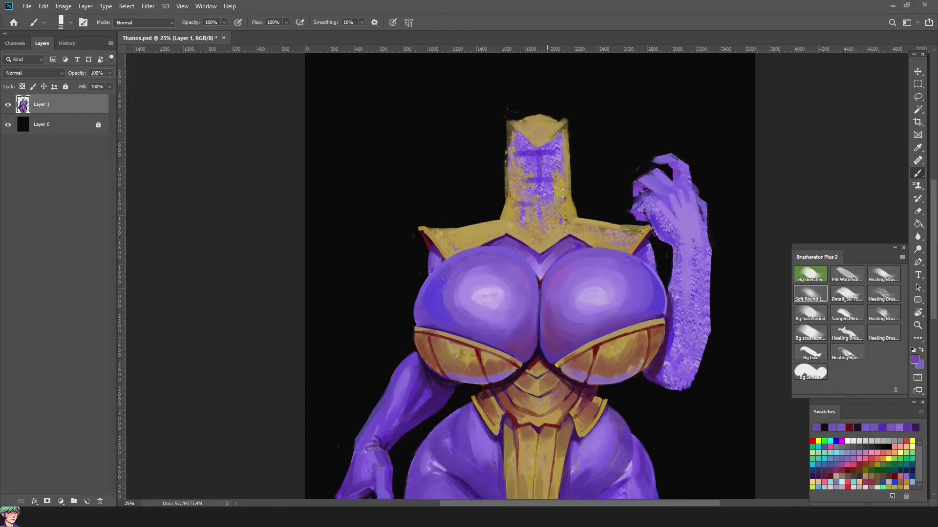
alt+click(599, 360)
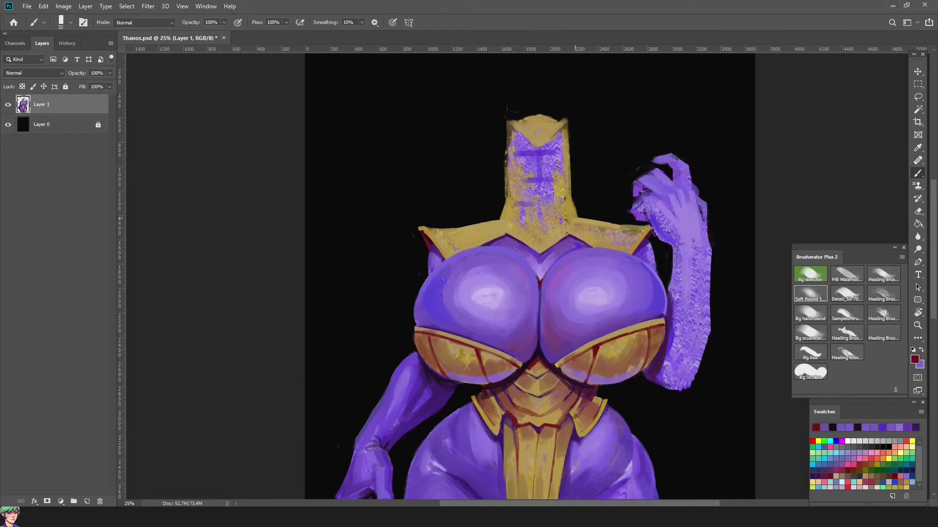
alt+click(599, 245)
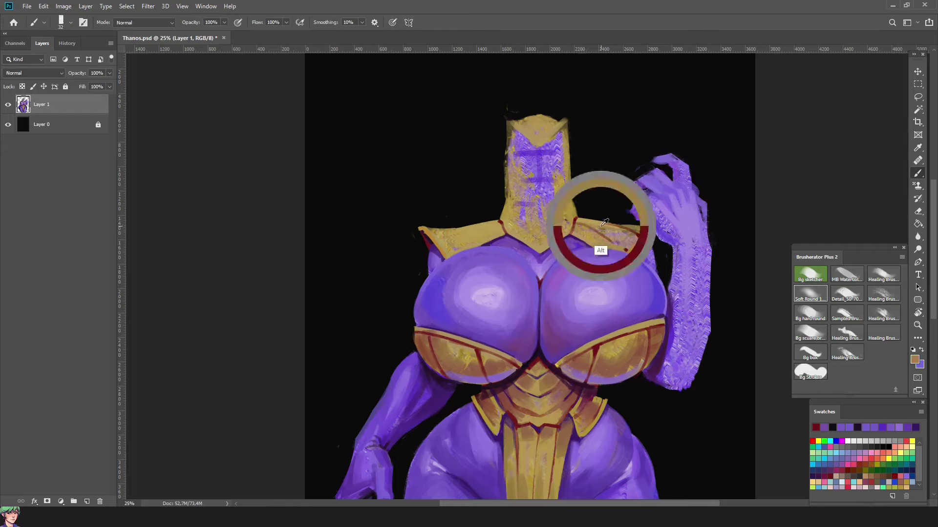
alt+click(447, 232)
alt+click(499, 229)
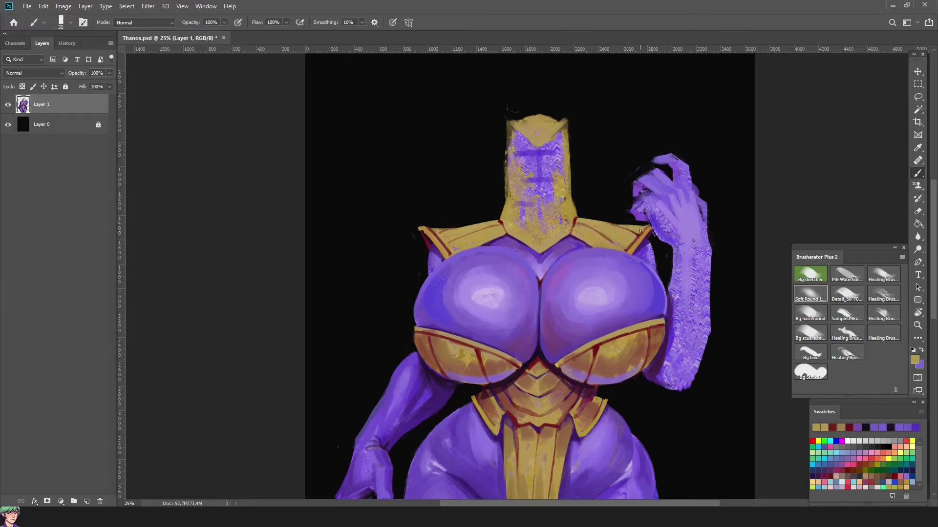
Shade the shoulder plates with sampled gold and brown, reducing the brush size for the finer strokes
alt+click(635, 235)
alt+click(596, 225)
alt+click(586, 233)
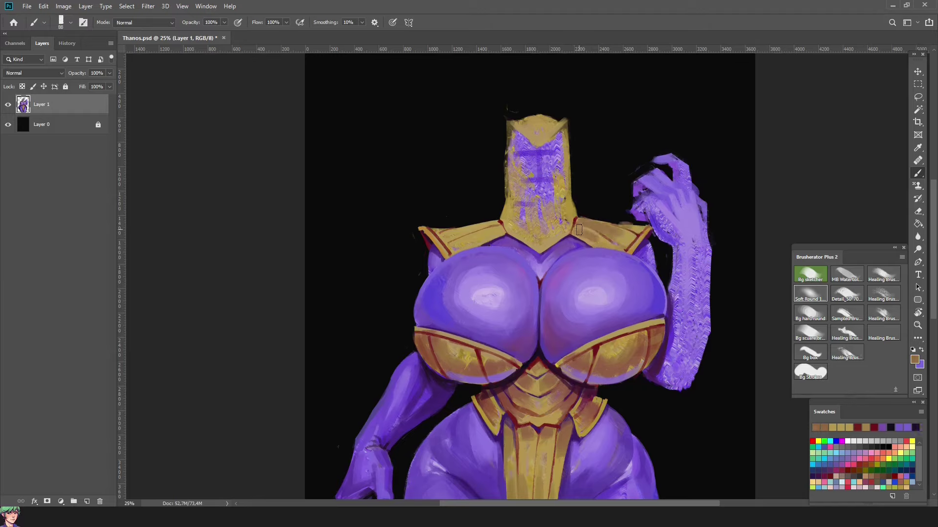
key(bracketleft)
key(bracketleft)
key(bracketleft)
key(bracketleft)
drag(581, 342, 603, 241)
key(Escape)
Paint a dark red curve under the face and dark red panel lines down the neck guard with a smaller brush
alt+click(537, 363)
key(bracketleft)
key(bracketleft)
key(bracketleft)
mouse_move(516, 196)
mouse_down()
mouse_move(535, 211)
mouse_move(561, 204)
mouse_move(521, 205)
mouse_move(531, 247)
mouse_move(552, 242)
mouse_up()
key(bracketright)
key(bracketright)
key(bracketright)
Shade the neck guard's sides with brown, edge them in gold and darken the shadow beneath the chin
alt+click(570, 202)
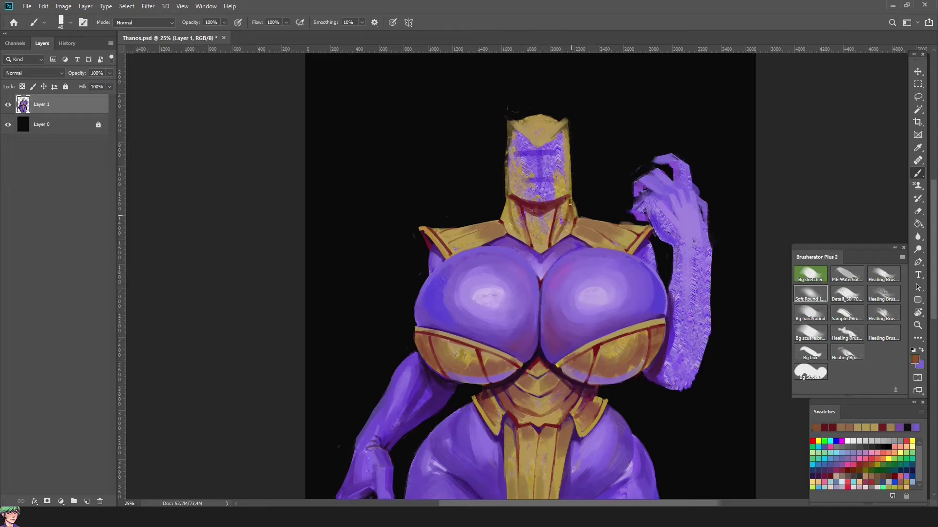
alt+click(507, 206)
key(bracketleft)
key(bracketleft)
key(bracketleft)
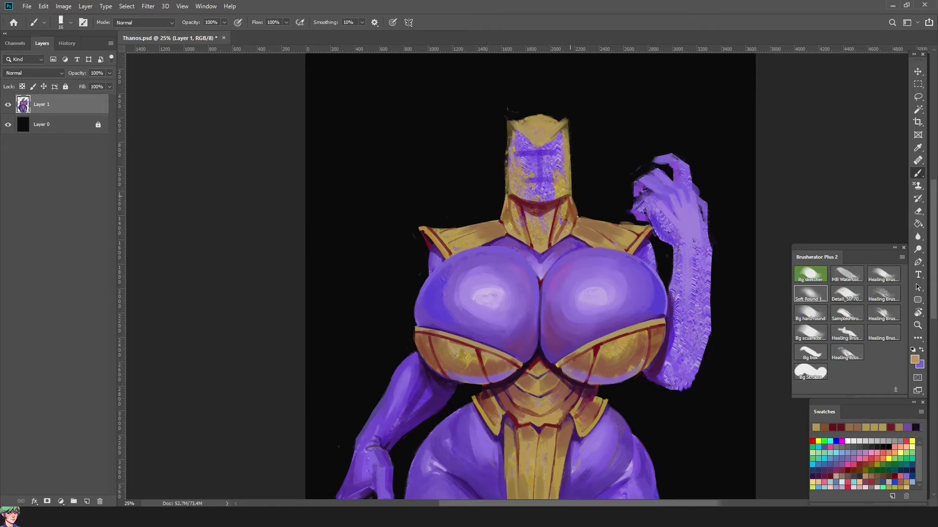
alt+click(517, 204)
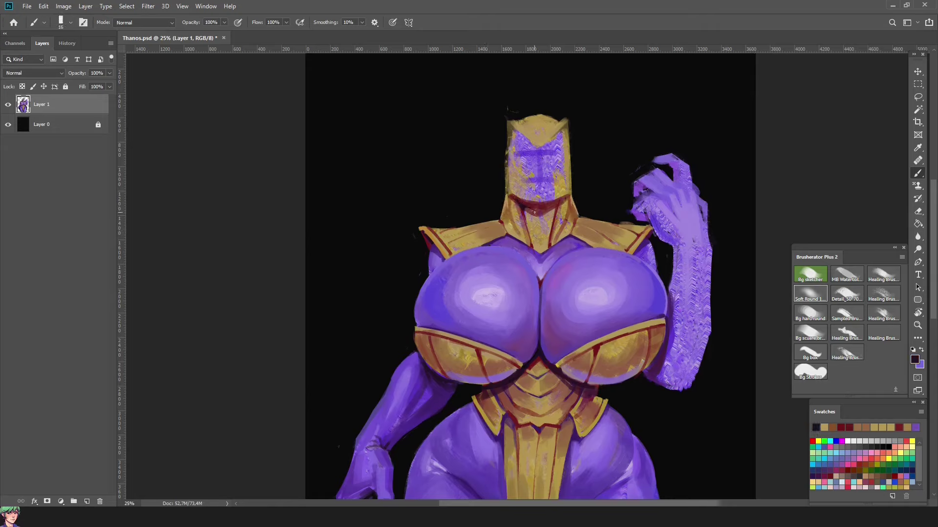
Paint chevron bands down the front of the neck guard with sampled brown, purple and dark red
drag(689, 148, 481, 78)
alt+click(461, 356)
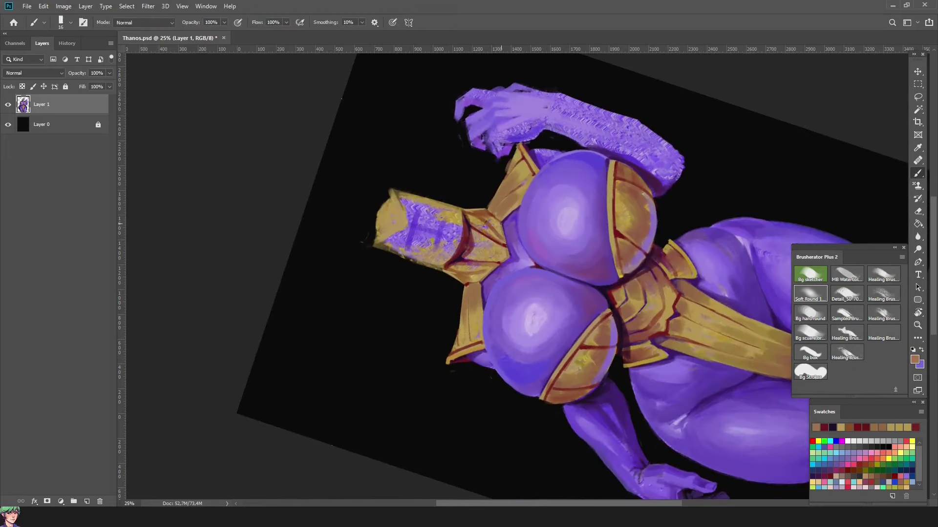
alt+click(506, 245)
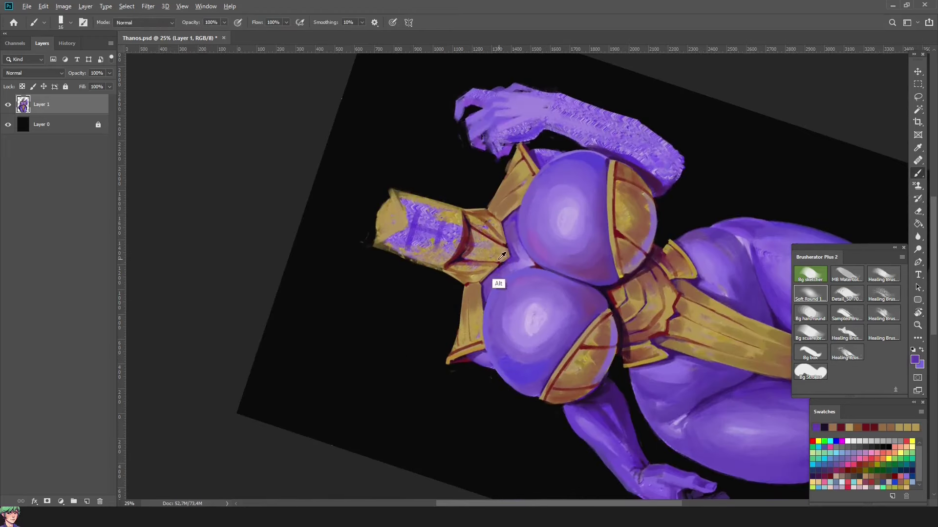
alt+click(497, 281)
key(Escape)
alt+click(540, 243)
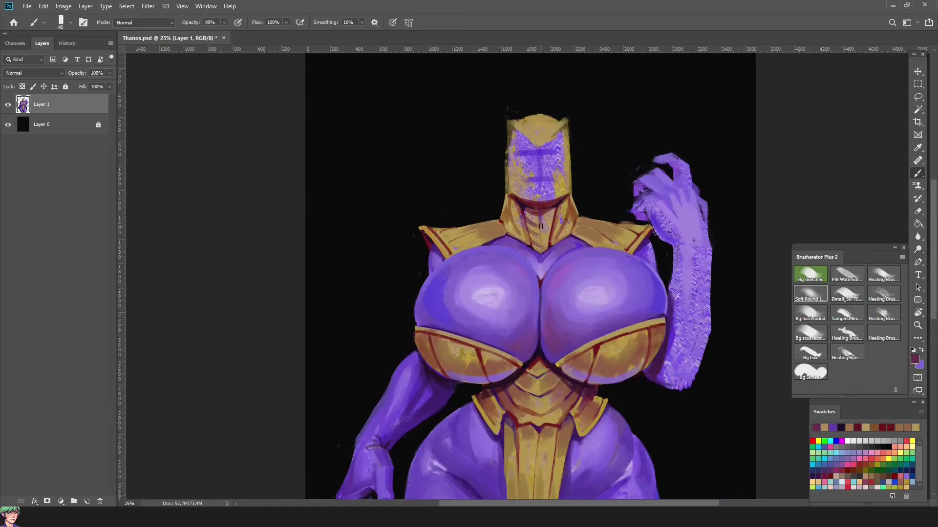
alt+click(602, 180)
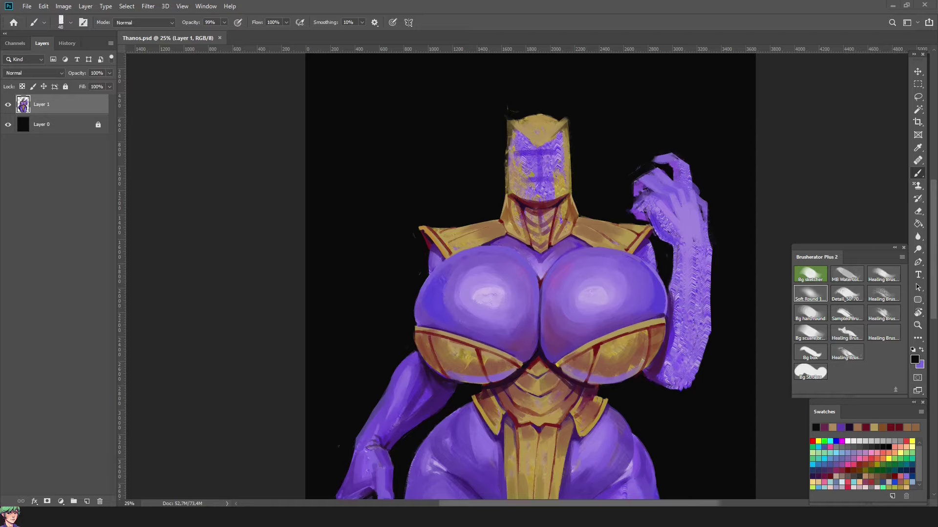
Paint the face opening's angular brow line in dark red at 100% brush opacity and shade the helmet above it brown
alt+click(546, 229)
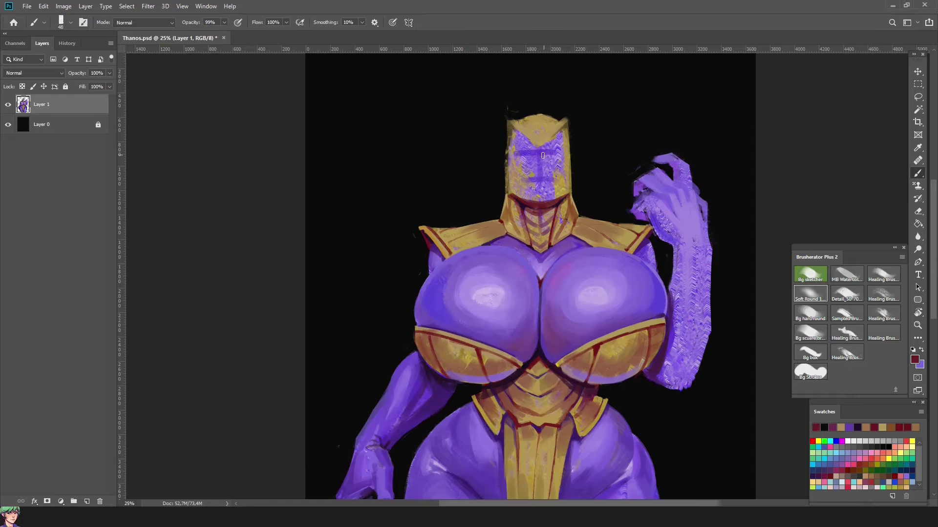
drag(537, 184, 545, 143)
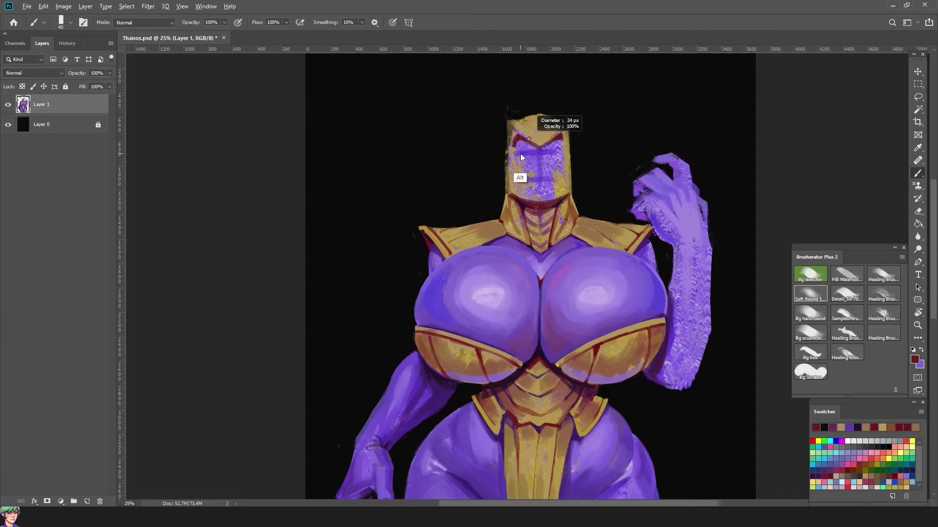
key(0)
alt+click(547, 142)
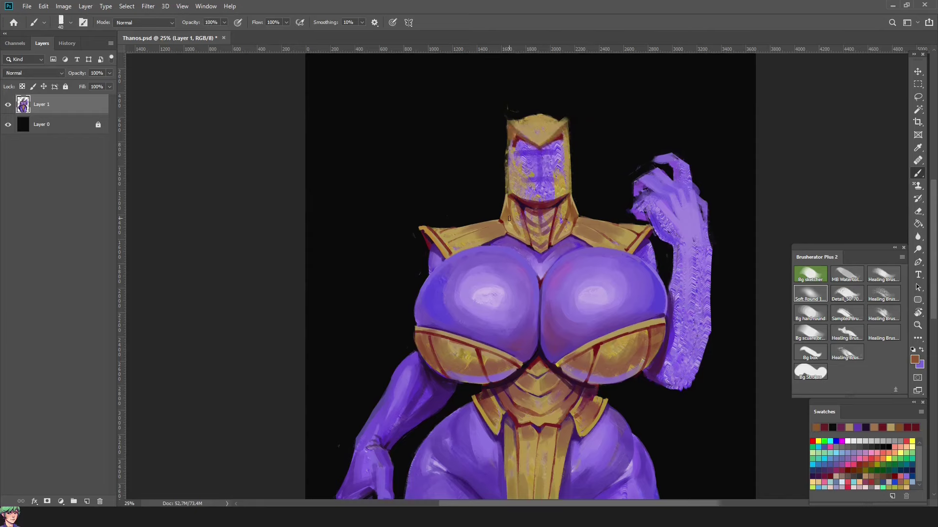
Outline both sides of the face opening with curved dark red lines and clean the helmet's cheek edges with gold
alt+click(509, 220)
drag(522, 142, 525, 173)
alt+click(566, 169)
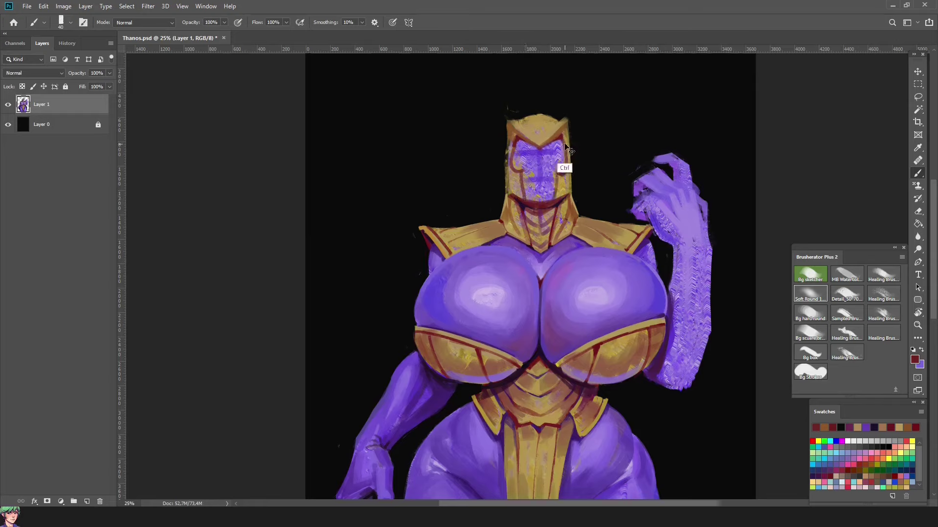
drag(564, 145, 562, 176)
alt+click(519, 388)
key(bracketleft)
key(bracketleft)
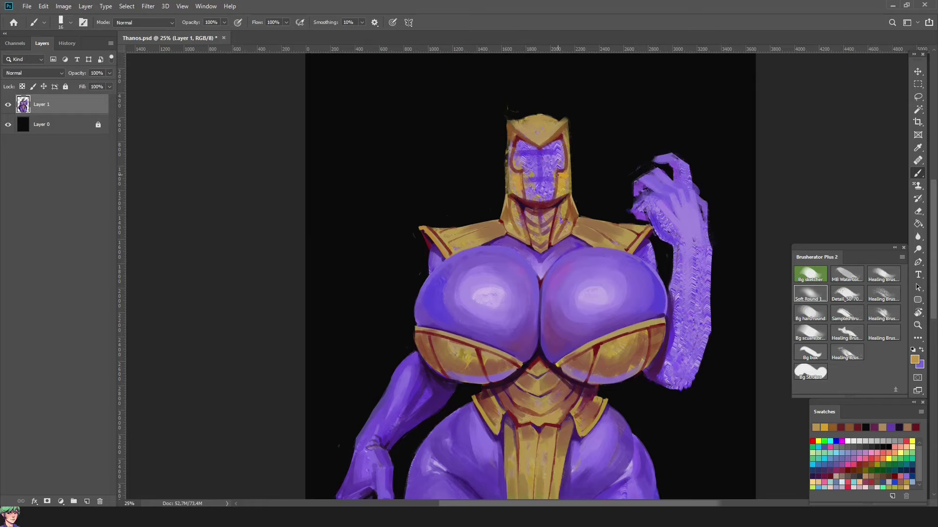
Refine the helmet's side panels and jaw edge with dark, red-brown and gold tones sampled from the painting
alt+click(551, 201)
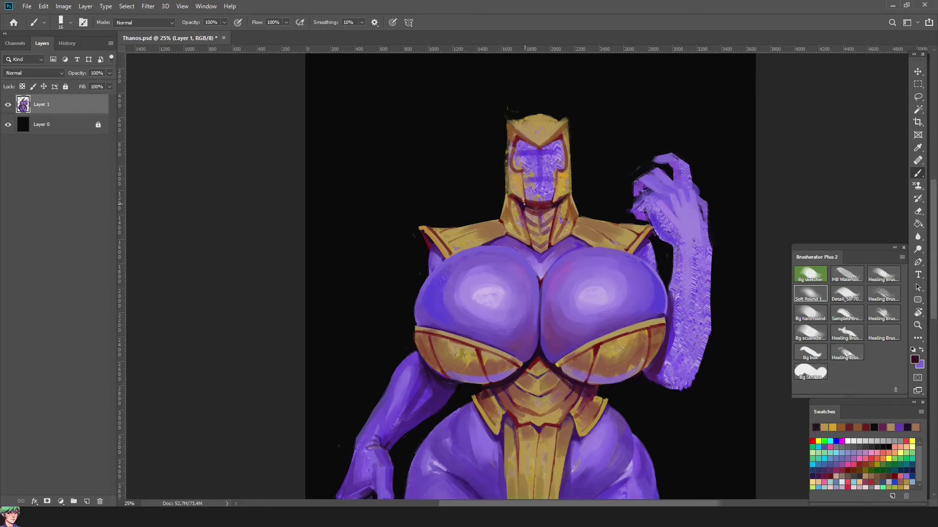
alt+click(515, 146)
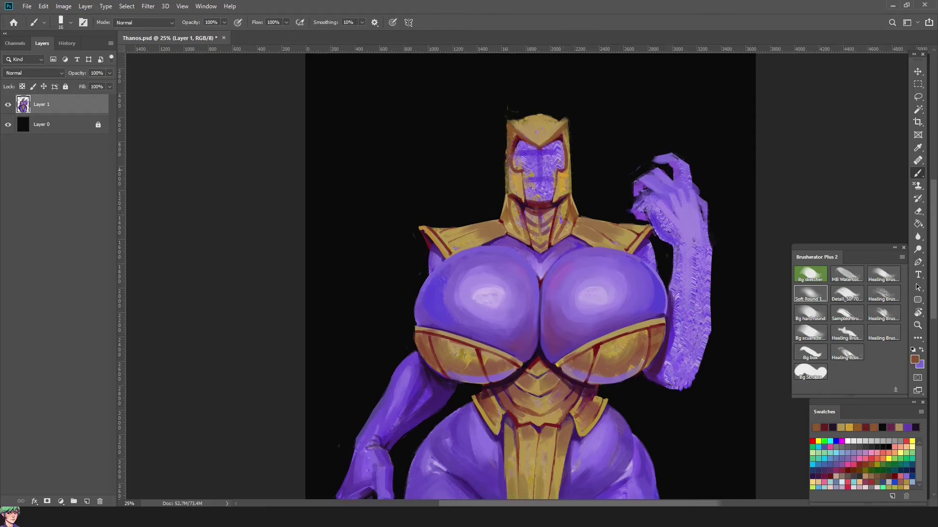
alt+click(566, 170)
alt+click(513, 197)
alt+click(508, 192)
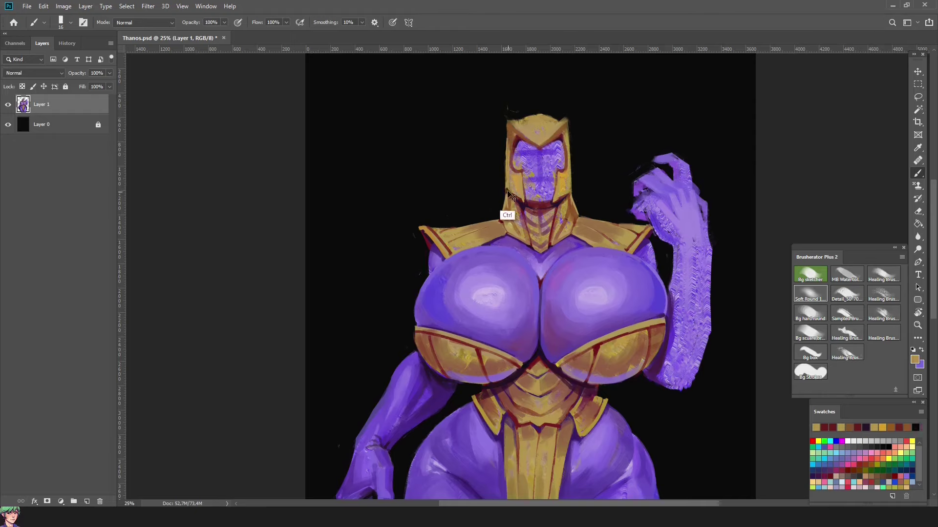
alt+click(509, 216)
alt+click(507, 136)
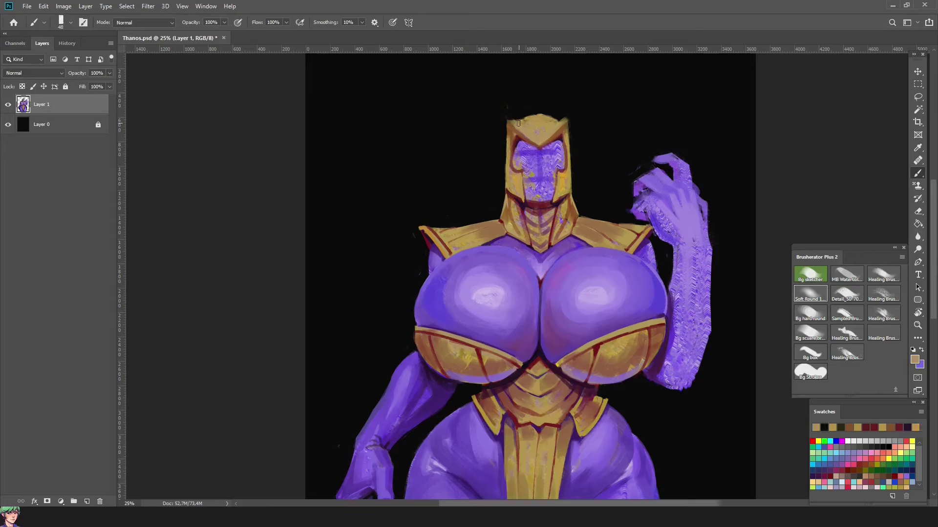
Shade the helmet's dome in sampled golds with a brighter centre, and trim its silhouette with the background black
drag(518, 120, 562, 117)
drag(525, 151, 527, 126)
alt+click(516, 187)
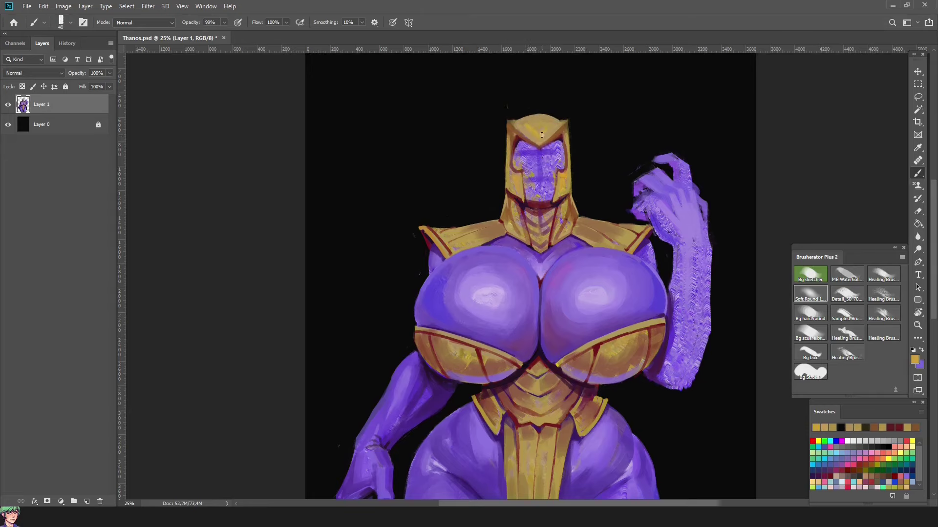
alt+click(522, 126)
key(bracketleft)
drag(521, 147, 545, 142)
alt+click(505, 117)
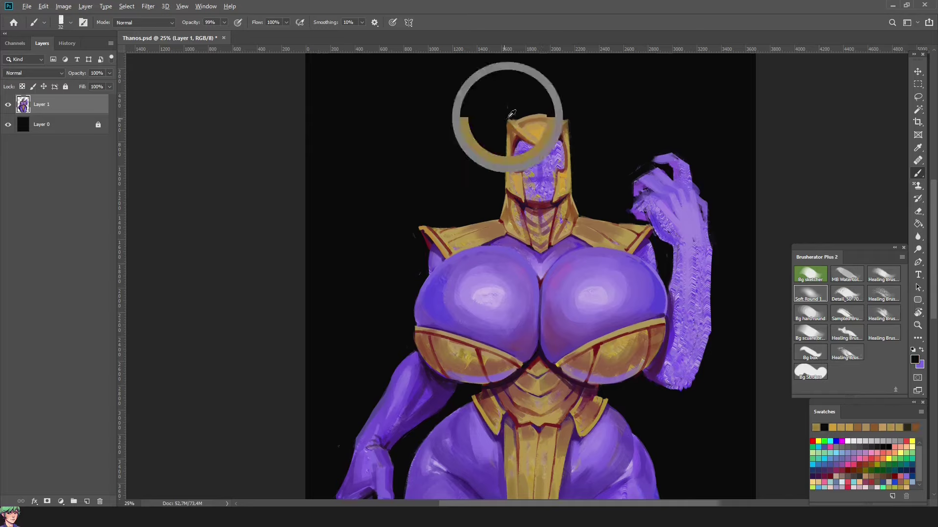
drag(507, 123, 505, 159)
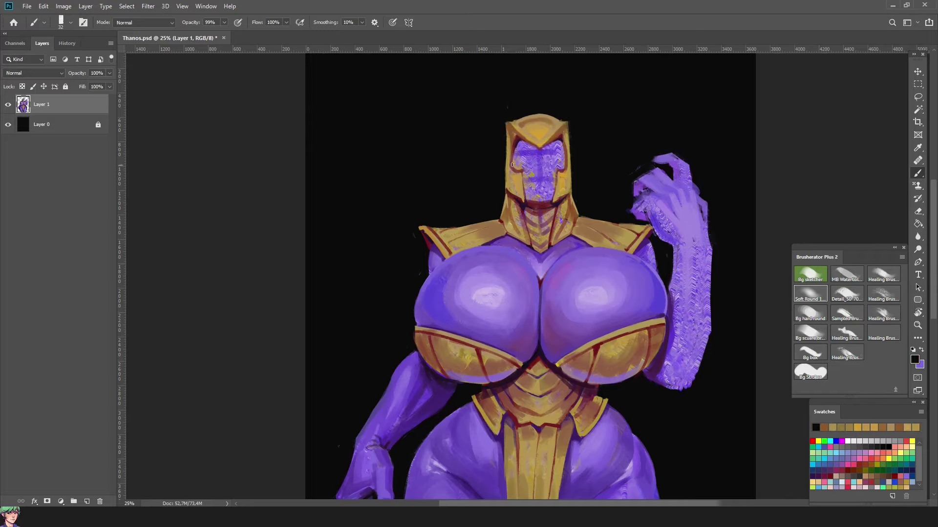
Paint bright gold trim along the helmet's V-shaped brow, add dark red seams on the dome, and shade the cheek guards
alt+click(566, 191)
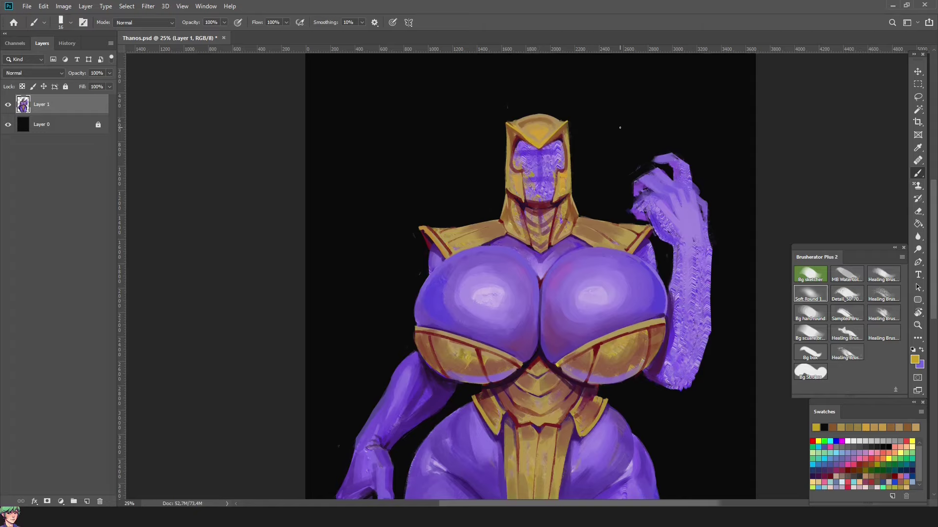
drag(742, 290, 655, 273)
alt+click(517, 177)
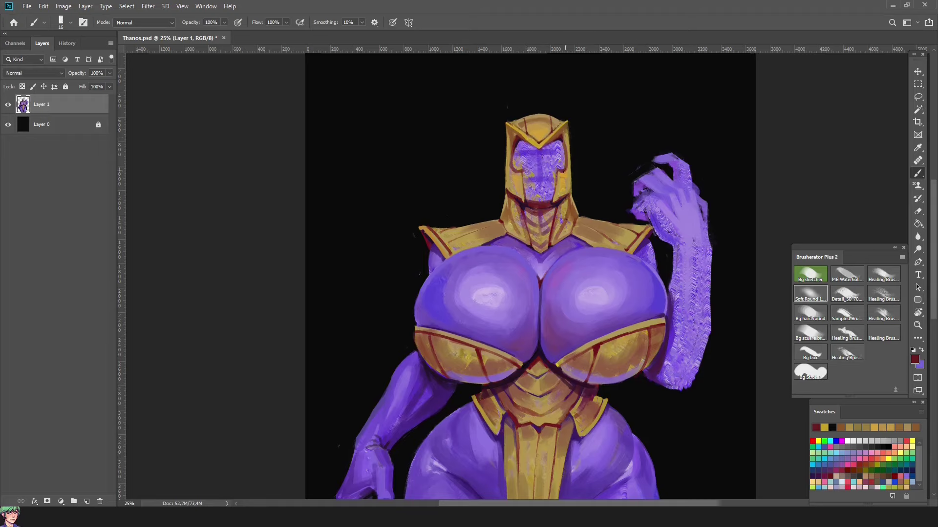
alt+click(518, 195)
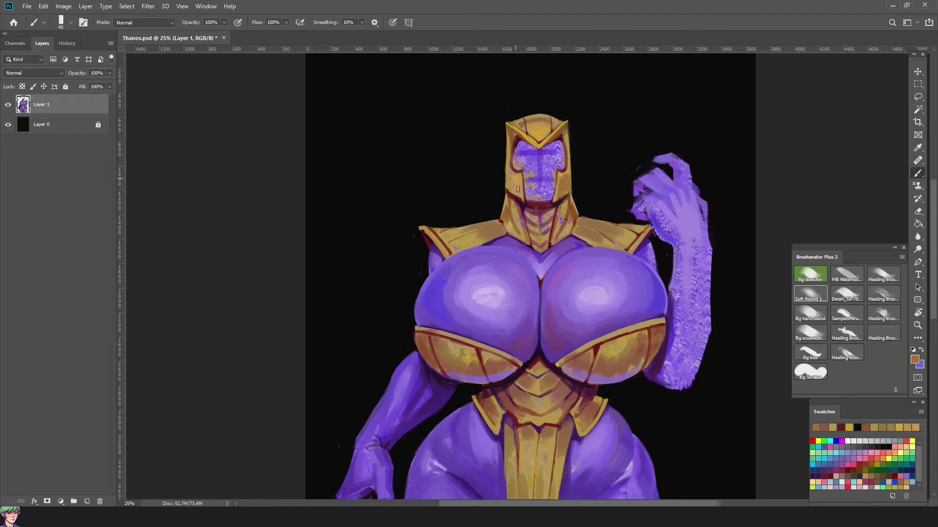
alt+click(524, 174)
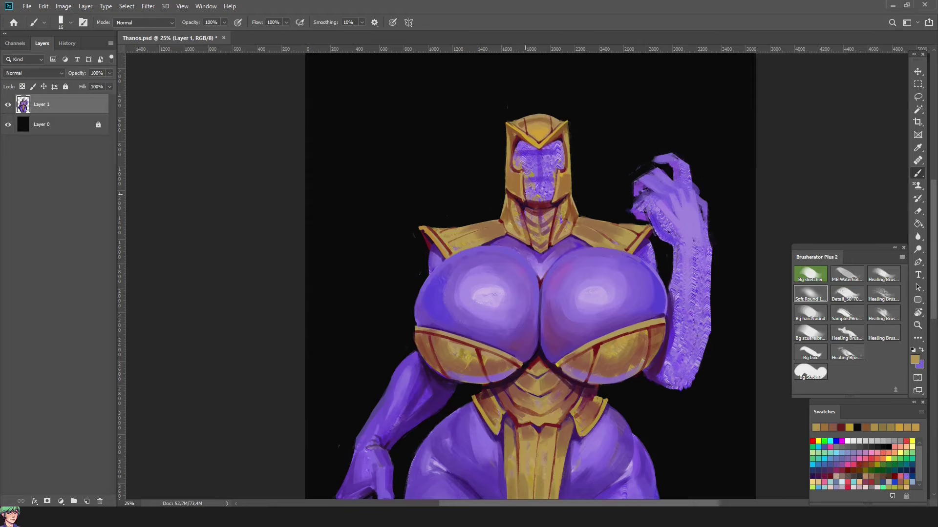
alt+click(561, 177)
alt+click(517, 168)
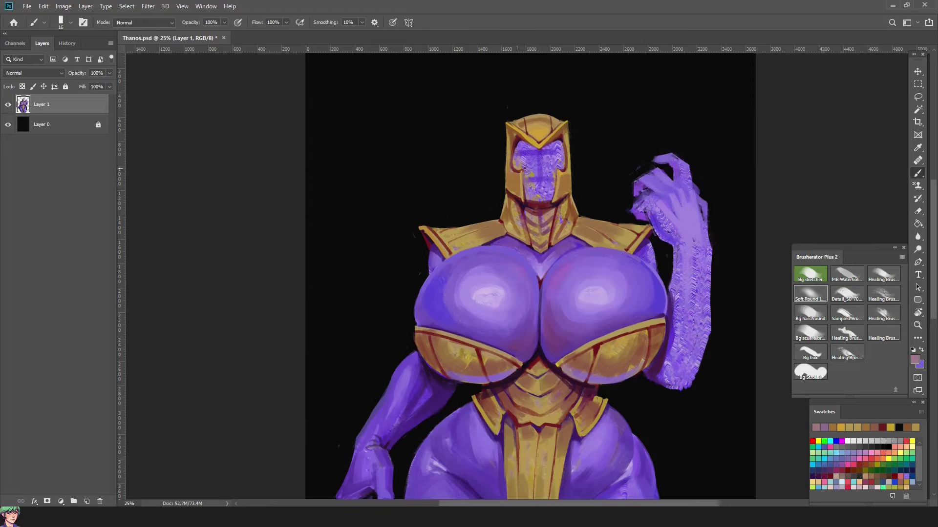
Flip the canvas horizontally and repaint the face in smoother purple tones with darker eye sockets
key(h)
alt+click(540, 145)
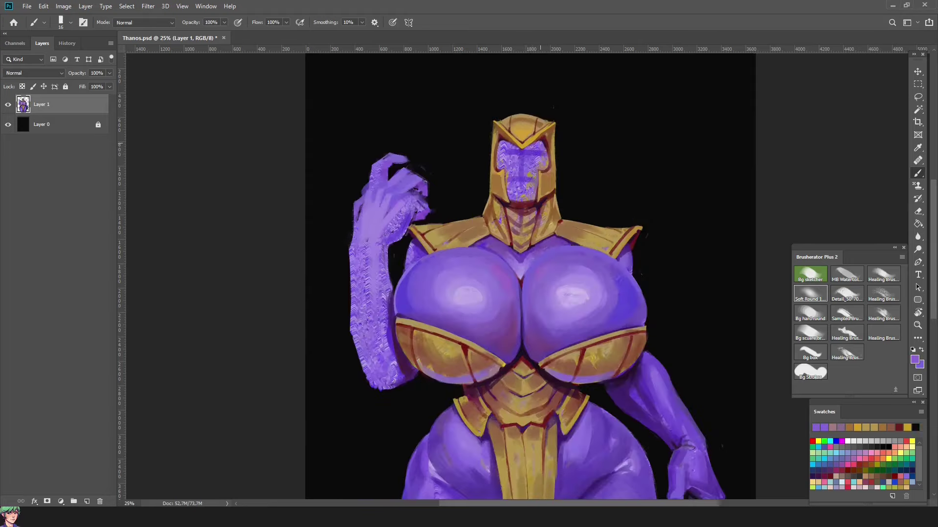
alt+click(552, 152)
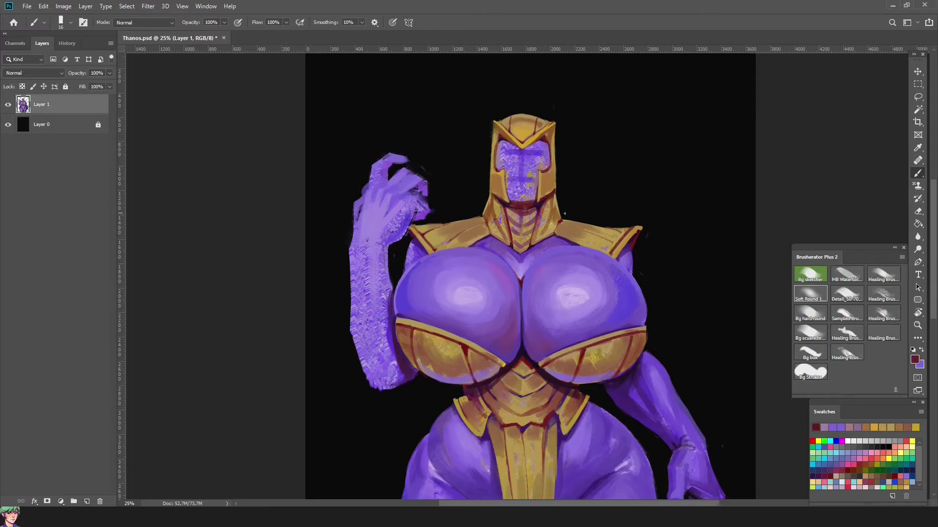
alt+click(506, 200)
alt+click(512, 182)
alt+click(523, 149)
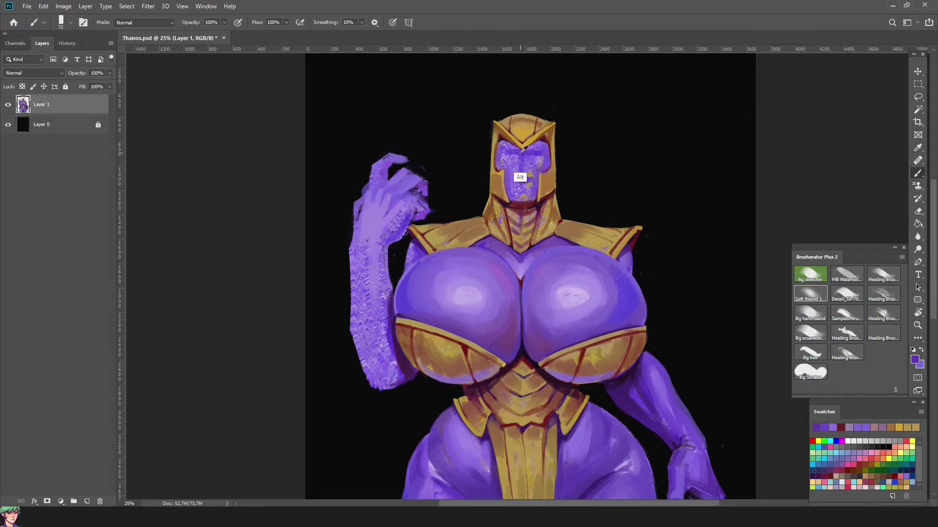
drag(500, 151, 516, 161)
alt+click(502, 138)
Flip the canvas back horizontally and add a new layer above the figure
scroll(610, 118, down, 3)
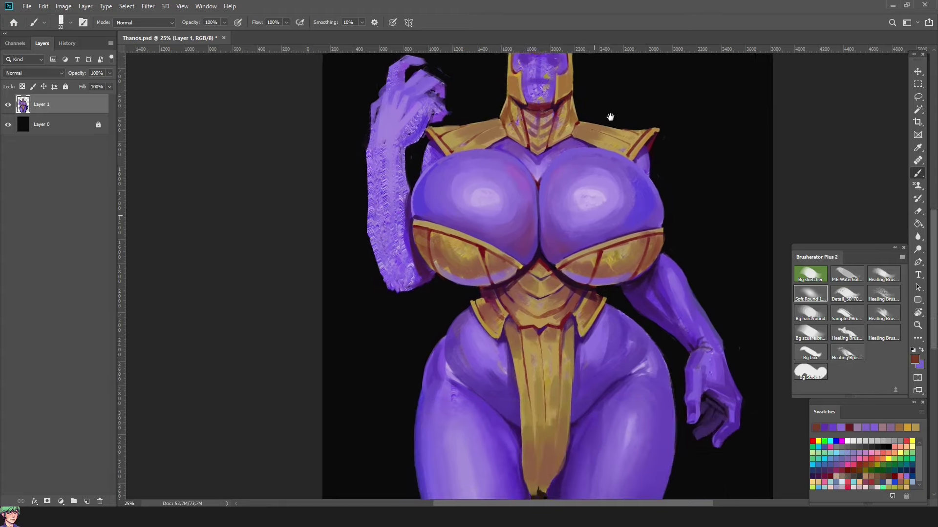
scroll(584, 209, up, 2)
key(ctrl+shift+h)
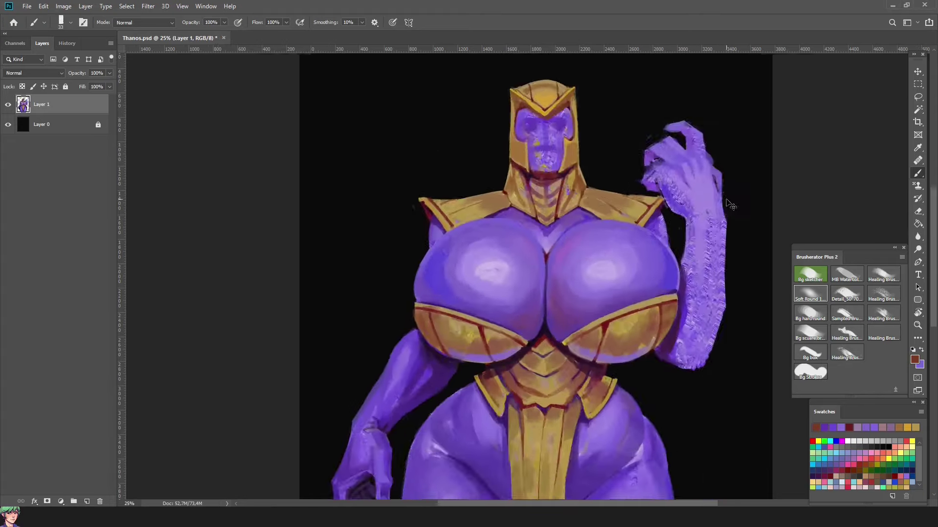
key(ctrl+equal)
click(86, 502)
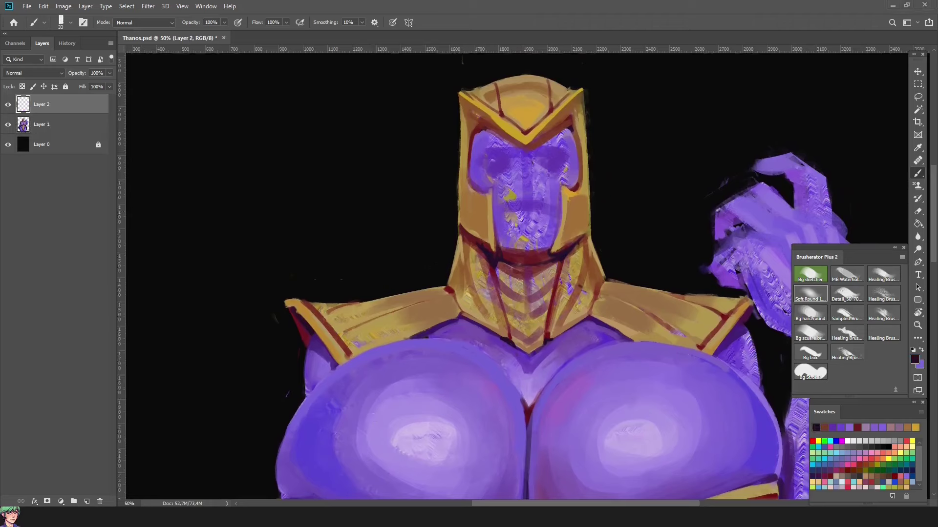
Sketch the nose shadow, mouth corners and lip line on the new layer in a near-black tone
click(552, 210)
drag(519, 223, 551, 224)
mouse_move(494, 205)
mouse_down()
mouse_move(500, 213)
mouse_move(524, 198)
mouse_up()
drag(525, 202, 541, 201)
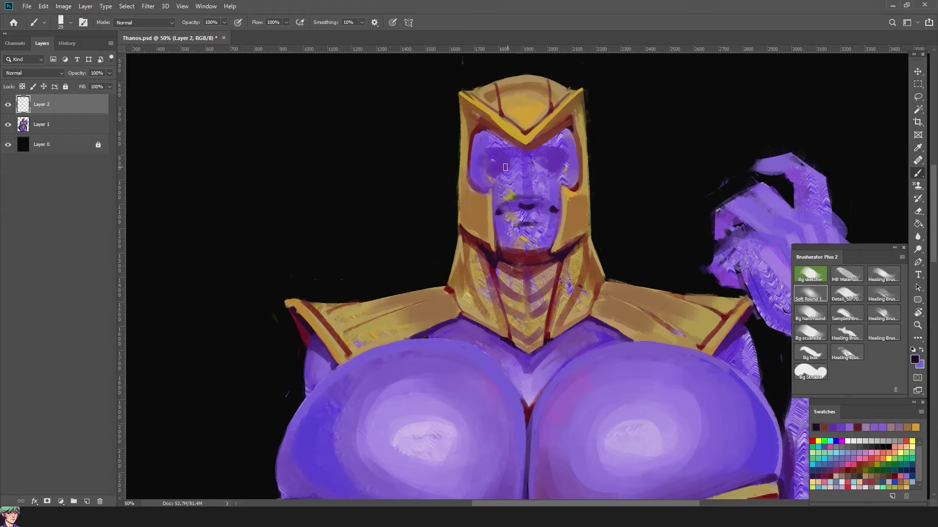
Paint dark eyes and angled eyebrows on the face, then sample a purple skin tone beside the brow
drag(483, 162, 498, 166)
mouse_move(553, 165)
mouse_down()
mouse_move(495, 179)
mouse_move(568, 161)
mouse_move(512, 160)
mouse_move(553, 168)
mouse_move(540, 159)
mouse_move(570, 161)
mouse_up()
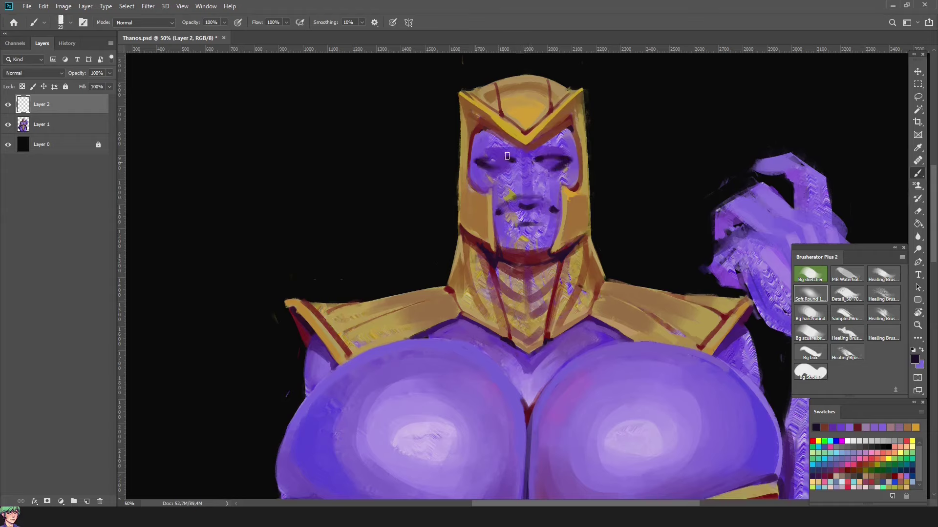
mouse_move(507, 156)
mouse_down()
mouse_move(481, 160)
mouse_move(516, 155)
mouse_move(571, 182)
mouse_up()
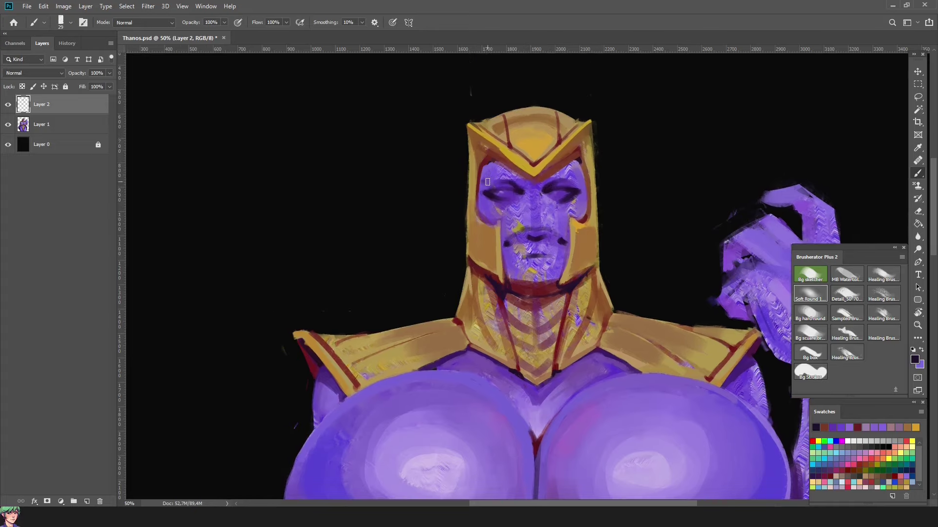
alt+click(571, 177)
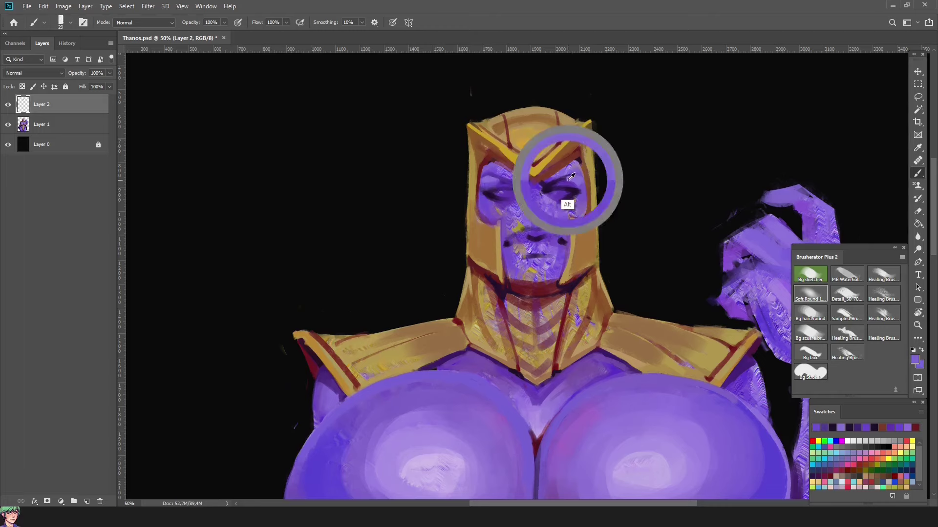
Block in a dark red upper lip, a mauve lower lip and lighter purple chin tones
mouse_move(598, 289)
mouse_down()
mouse_move(631, 248)
mouse_move(631, 277)
mouse_up()
mouse_move(556, 228)
mouse_down()
mouse_move(578, 215)
mouse_move(566, 242)
mouse_move(564, 231)
mouse_move(592, 233)
mouse_move(547, 234)
mouse_move(567, 241)
mouse_move(562, 250)
mouse_move(582, 248)
mouse_move(558, 252)
mouse_move(559, 262)
mouse_move(577, 257)
mouse_move(558, 173)
mouse_move(548, 288)
mouse_move(542, 259)
mouse_move(585, 238)
mouse_up()
alt+click(566, 244)
alt+click(593, 299)
alt+click(558, 181)
alt+right_click(581, 229)
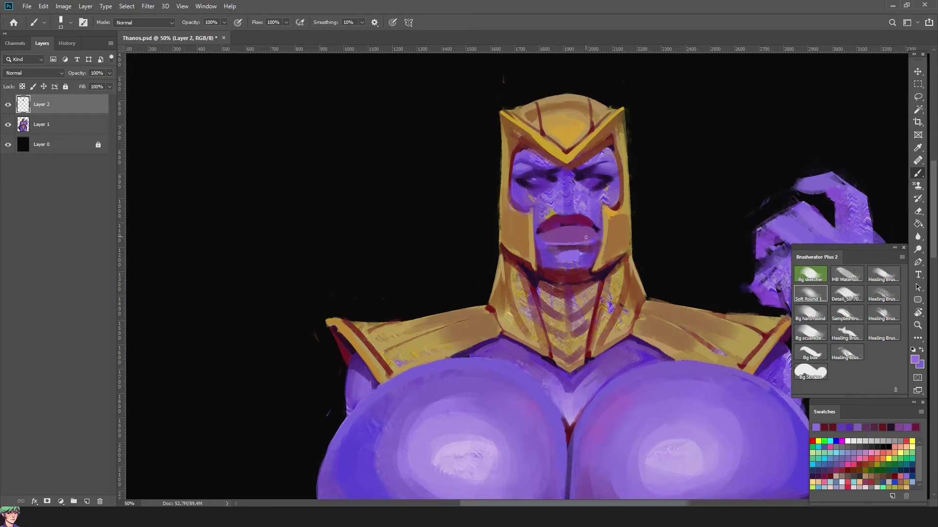
Refine the lips with a dark parting line, a plum upper lip and cleaner edges in sampled purples
alt+click(601, 270)
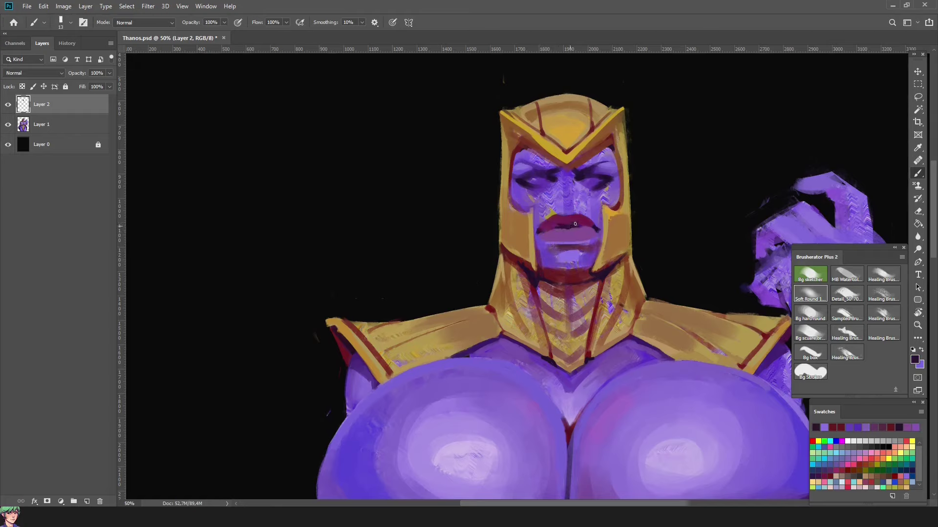
alt+click(555, 227)
alt+right_click(539, 243)
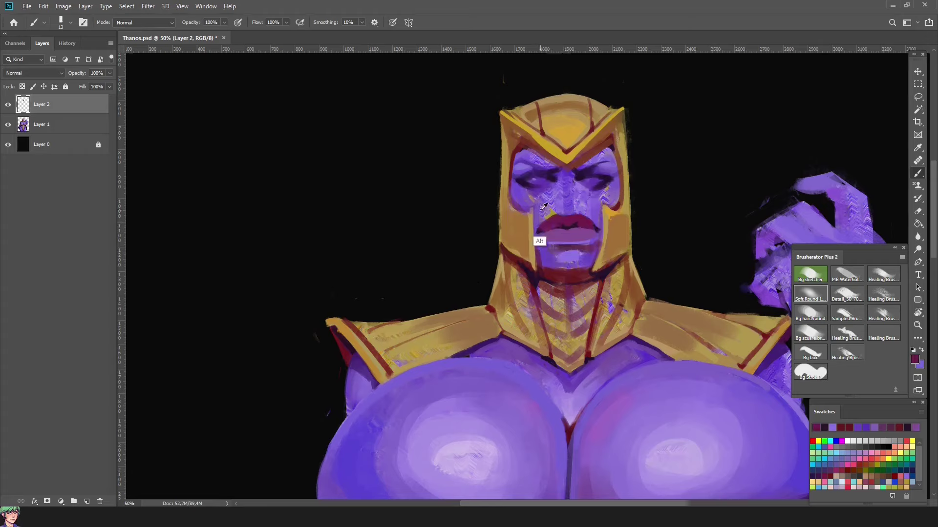
drag(554, 217, 564, 216)
alt+click(545, 218)
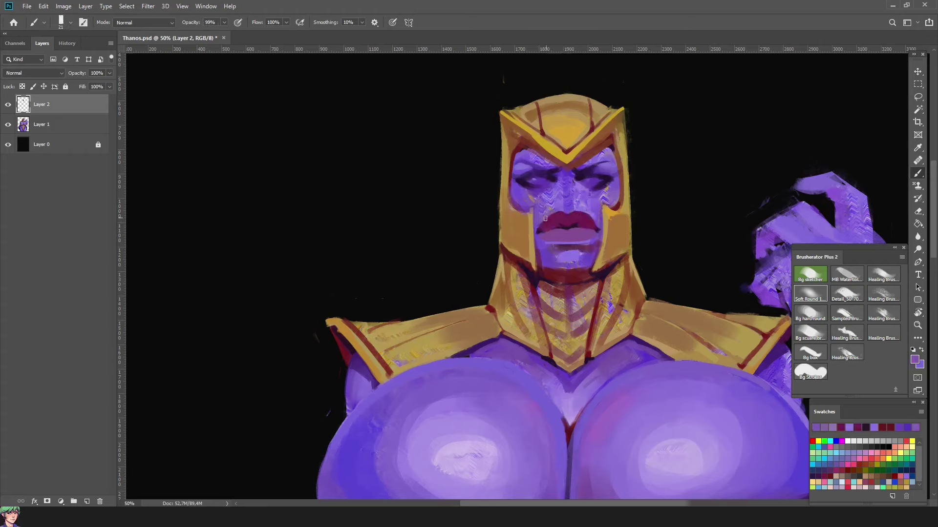
alt+click(560, 216)
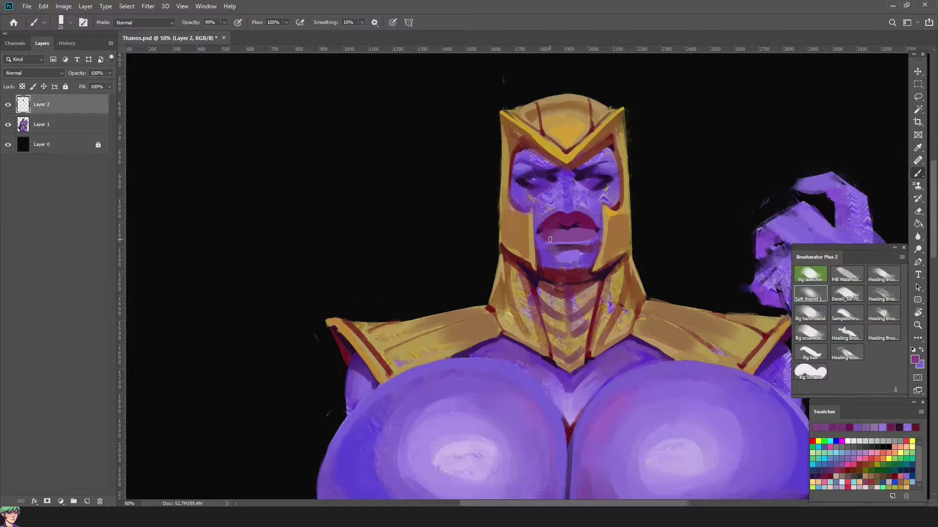
alt+click(542, 240)
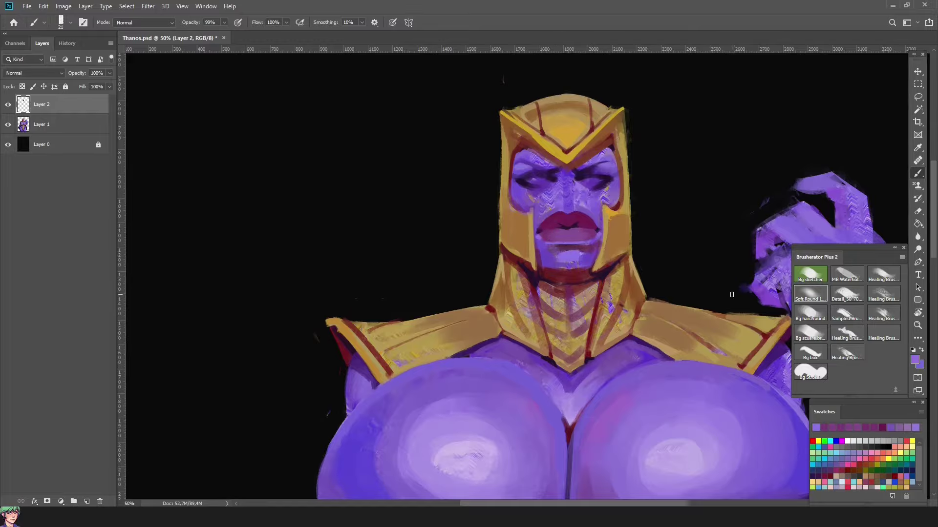
Deepen the eyes and lids with black, using a rotated view, and dot a pale gold pupil in each eye
key(r)
drag(732, 295, 684, 140)
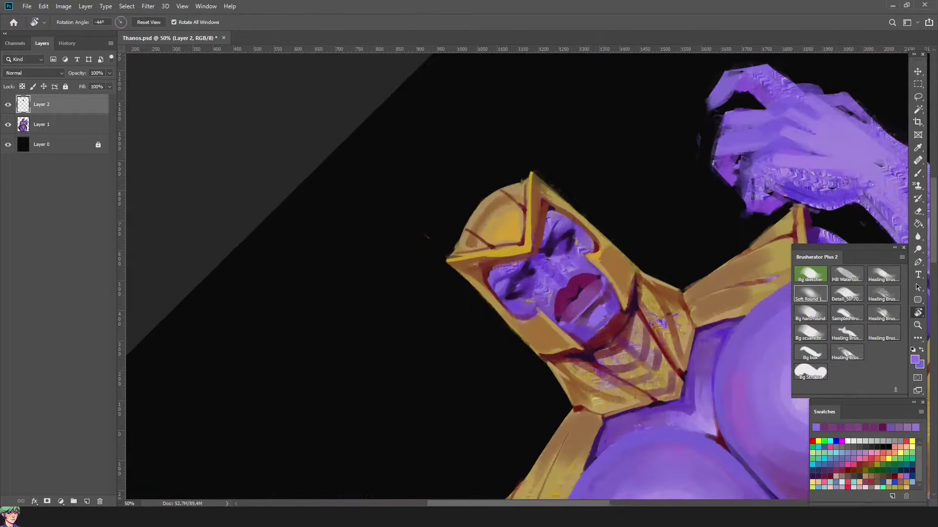
key(b)
alt+click(513, 294)
alt+click(514, 294)
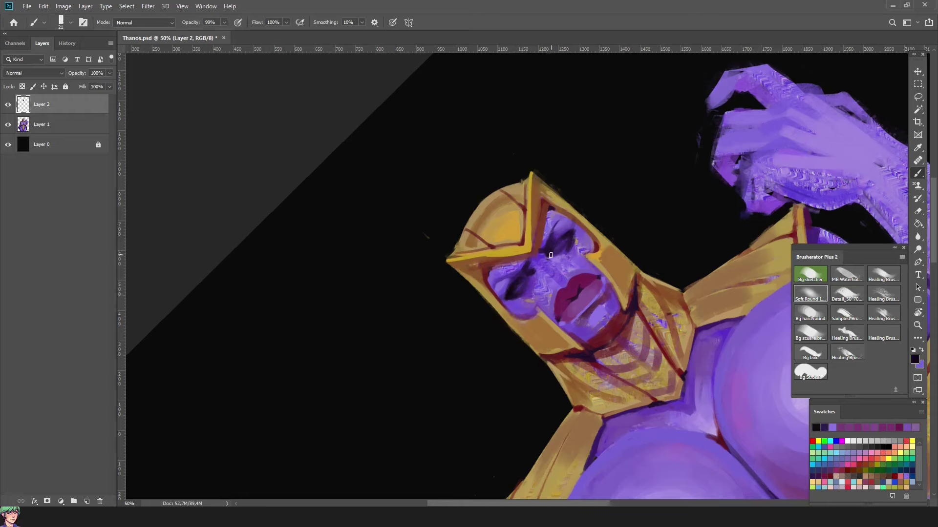
key(Escape)
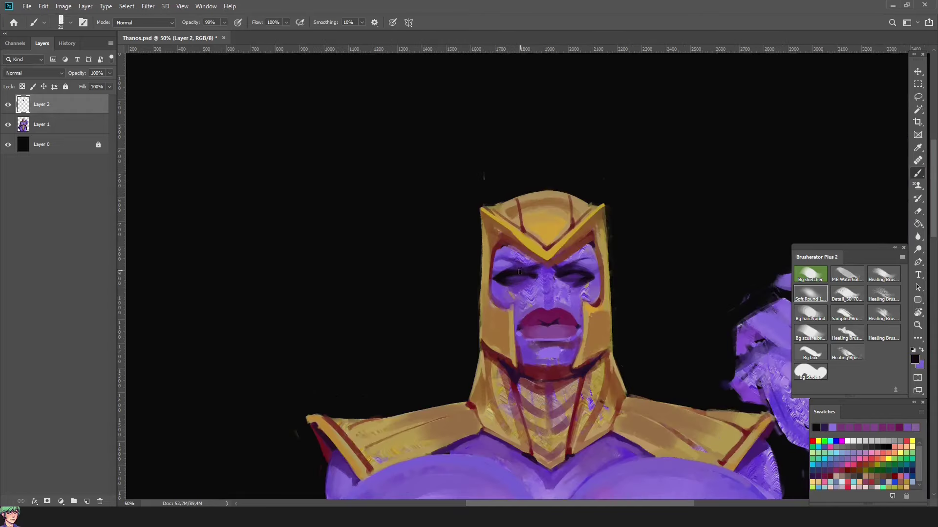
drag(520, 271, 504, 268)
alt+click(611, 332)
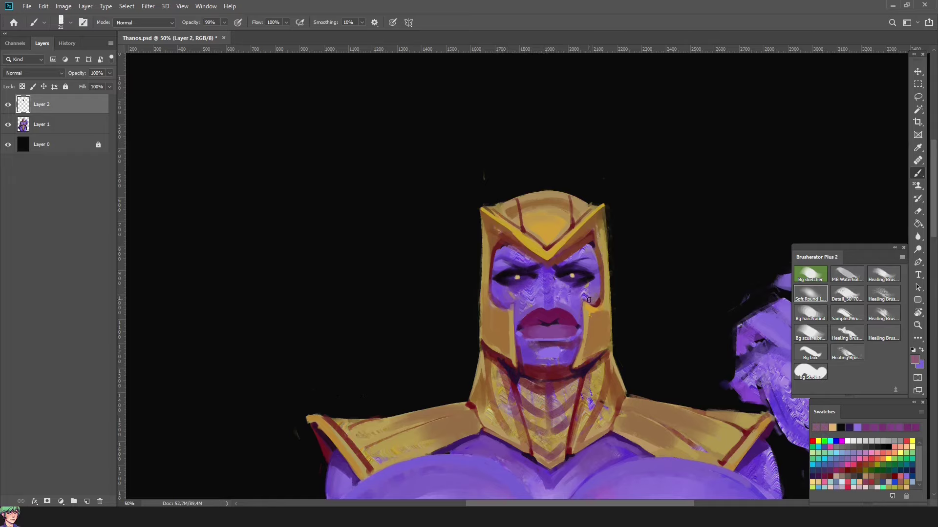
Touch up the purple cheeks and draw dark red contour lines on the helmet's cheek guards
alt+click(588, 305)
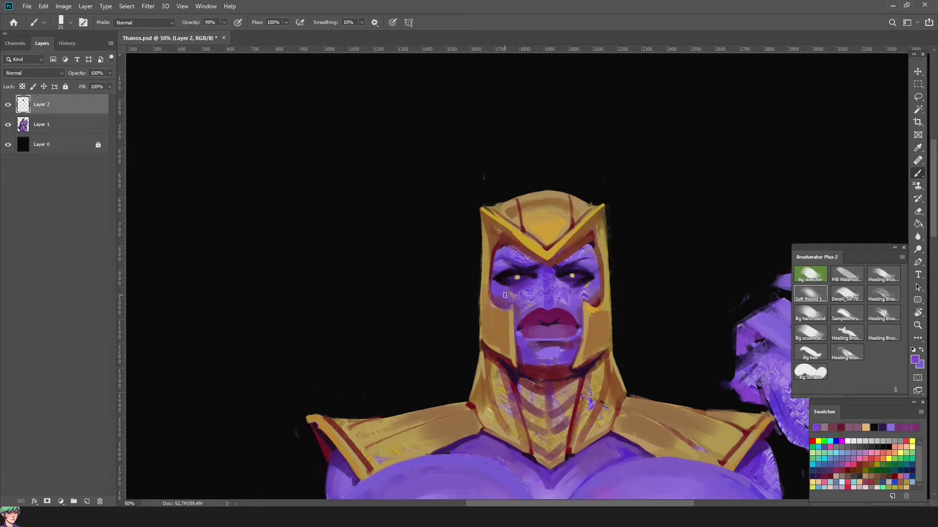
alt+click(513, 343)
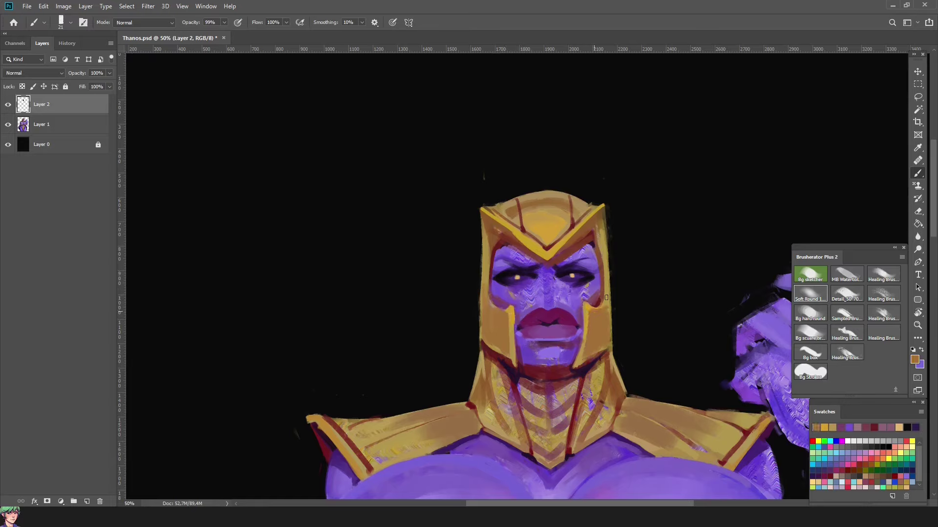
alt+click(596, 305)
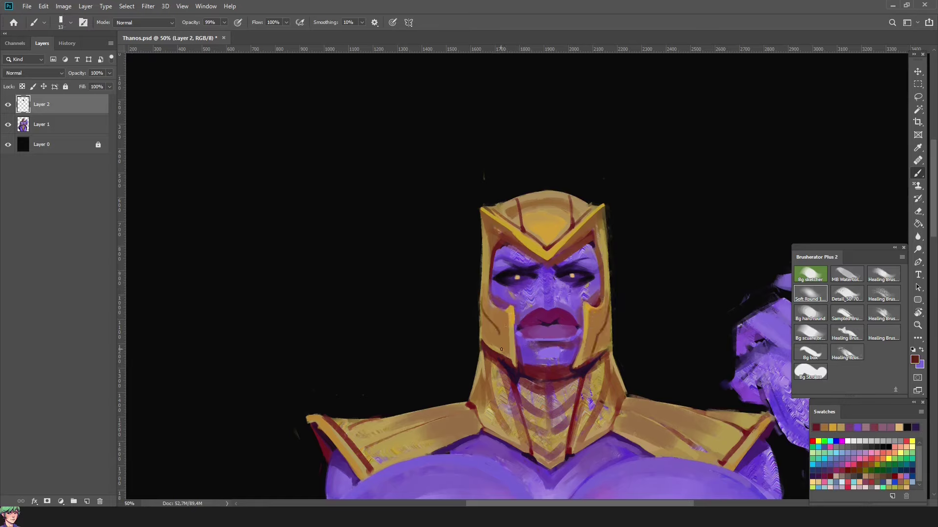
Smooth the textured cheeks and the area around the mouth with sampled light and dark purples
alt+click(547, 345)
alt+click(493, 319)
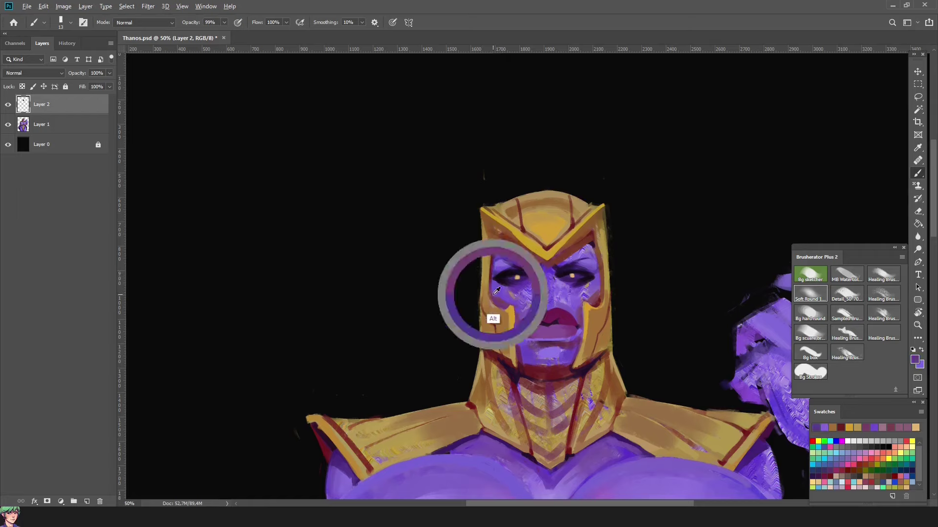
alt+click(514, 324)
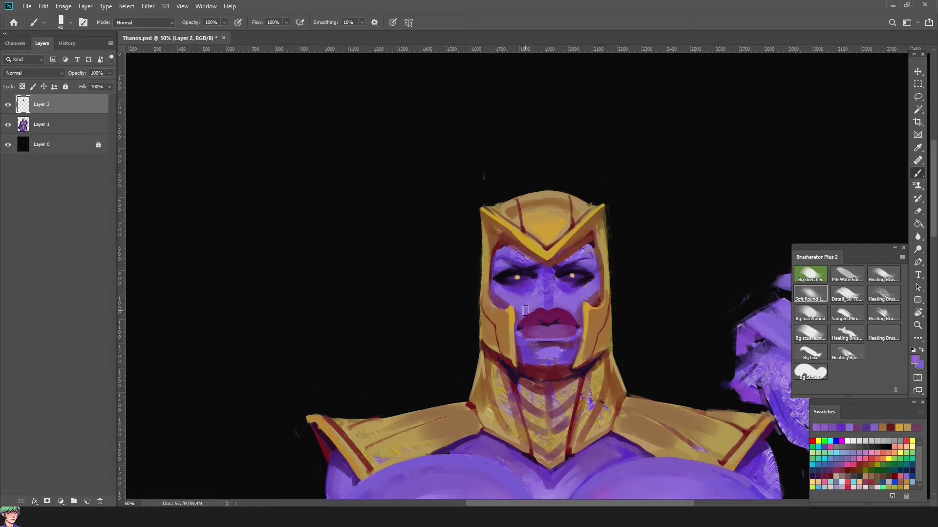
Shade the chin with purple strokes below the lower lip and rework the dark red shadow beneath the jaw
drag(564, 386, 534, 368)
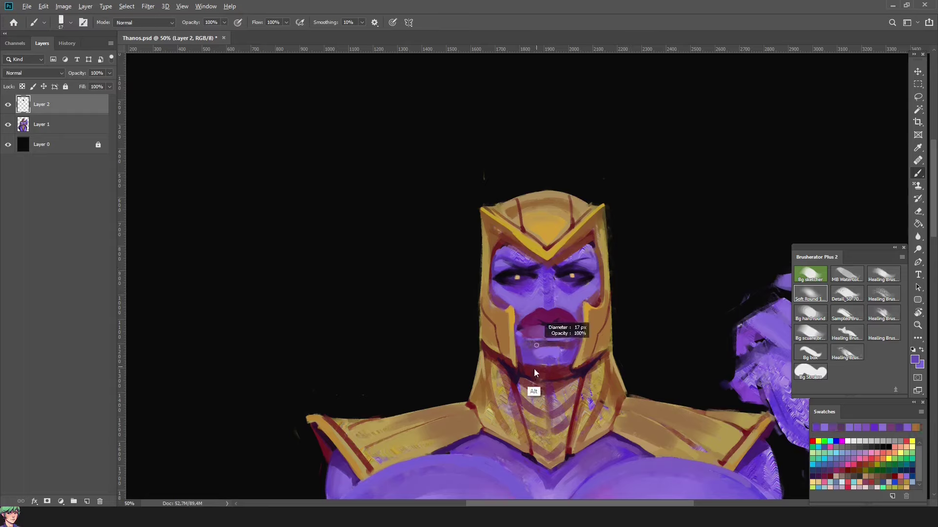
alt+click(565, 339)
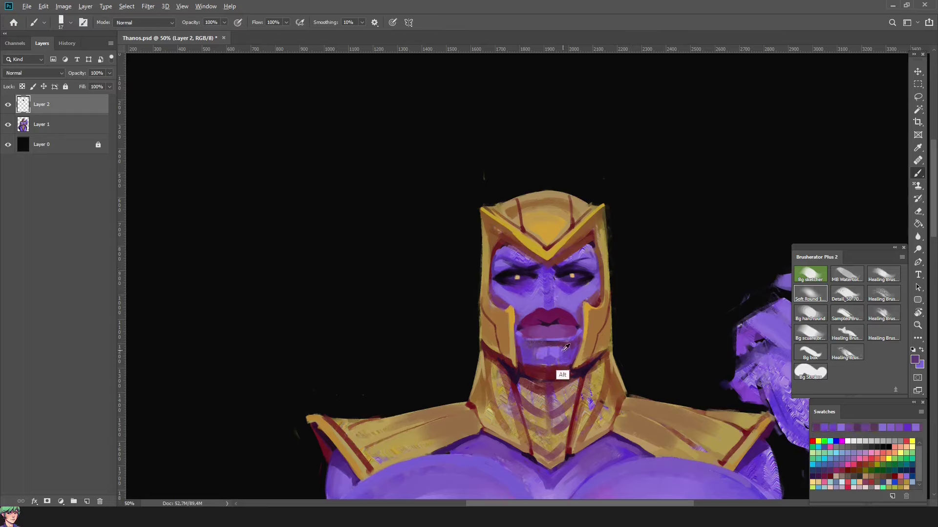
alt+click(532, 367)
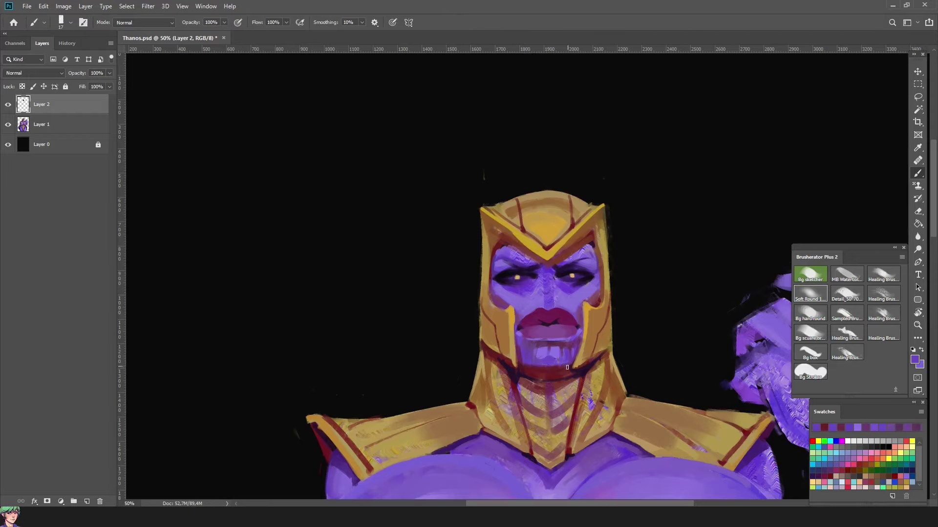
alt+click(537, 376)
drag(537, 376, 565, 372)
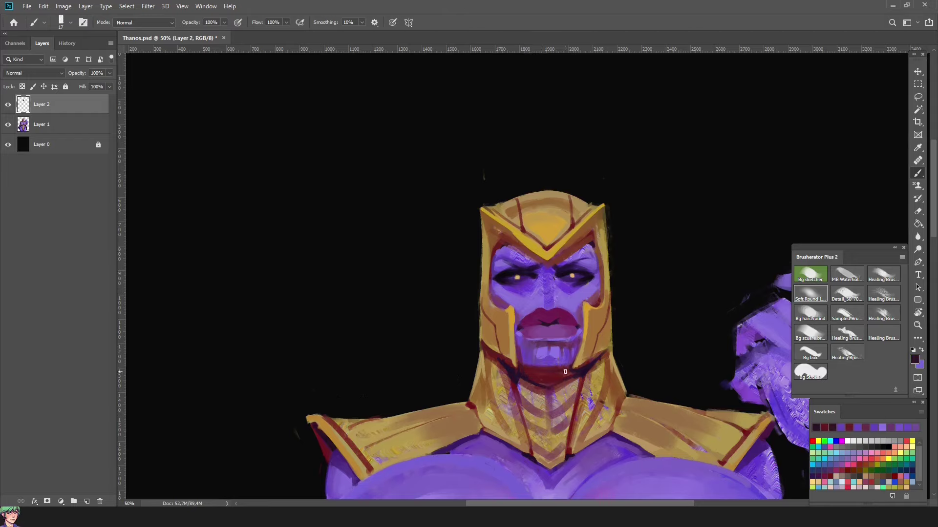
Touch up the forehead in light purple and clean the helmet's outer edges with sampled brown and black
alt+click(583, 247)
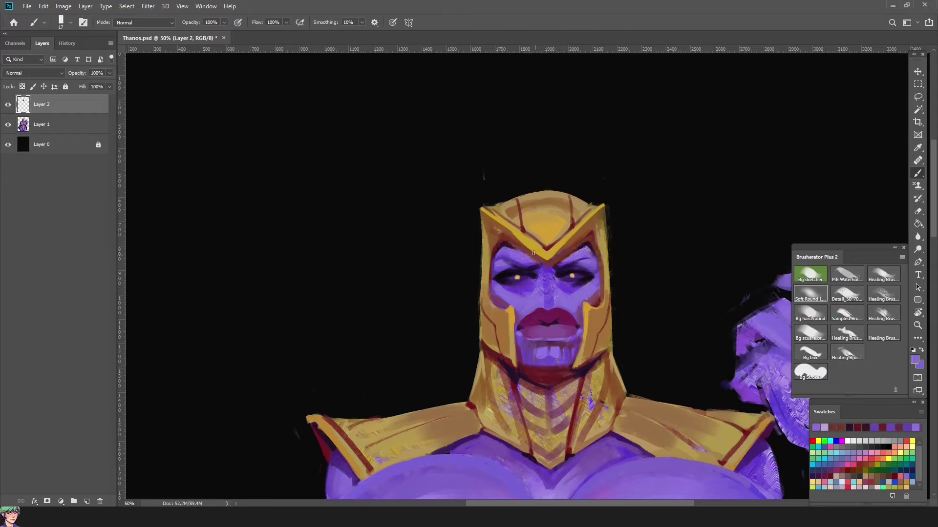
alt+click(601, 223)
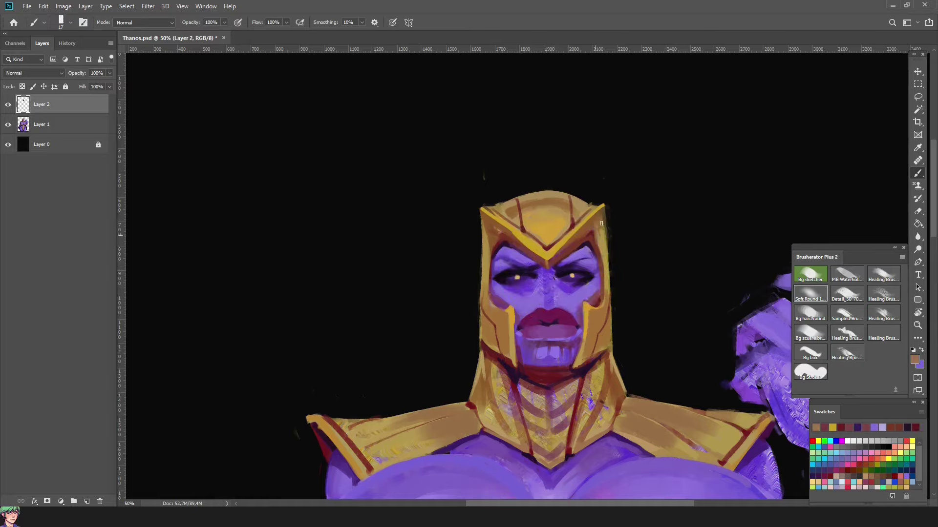
alt+click(602, 234)
alt+click(531, 278)
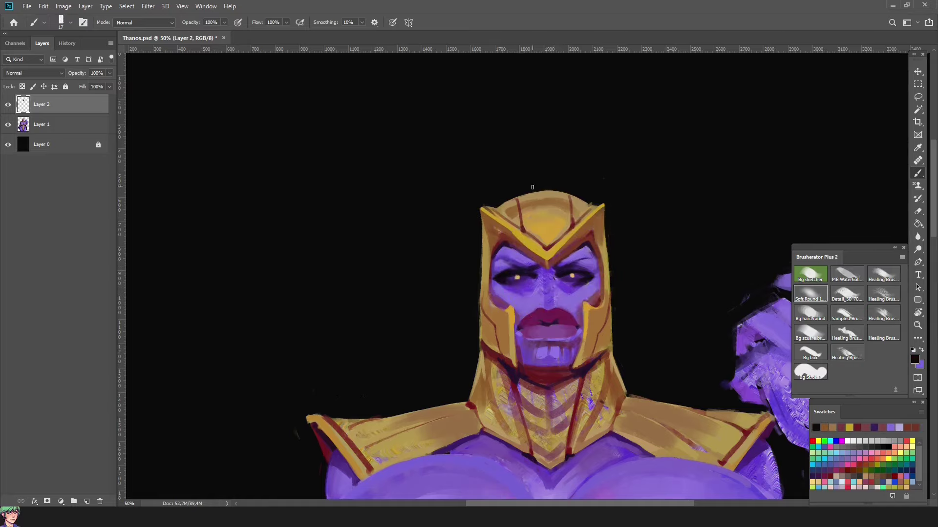
Blend the cheeks and the area above the lips in purple and mark a dark red shadow under the nose
scroll(649, 189, down, 3)
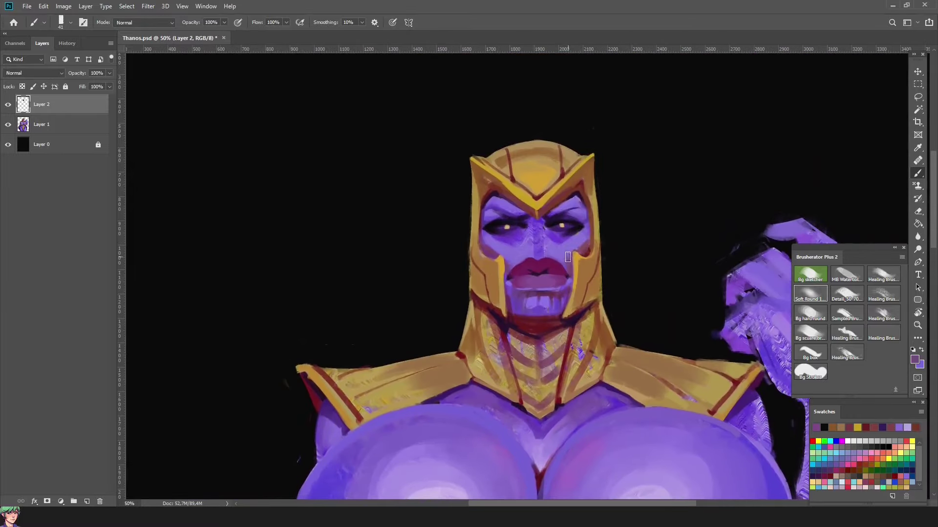
alt+click(490, 245)
alt+click(530, 276)
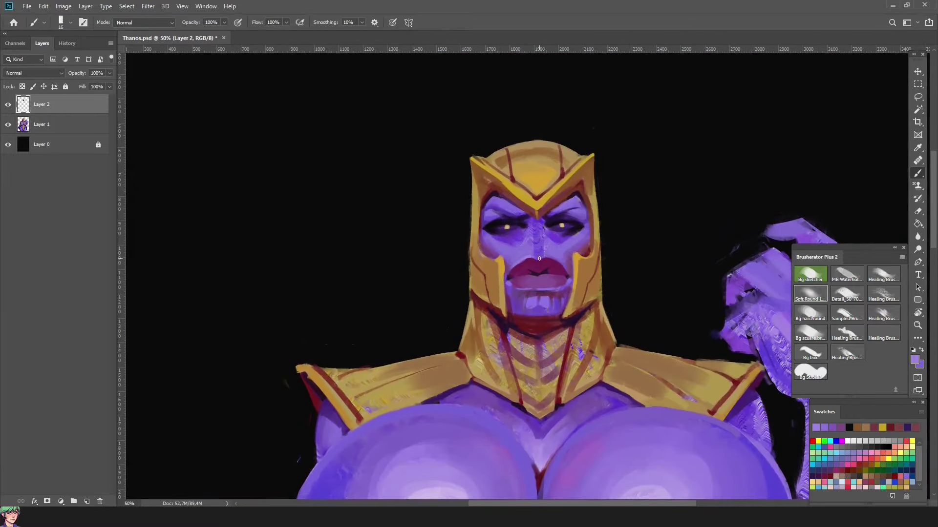
alt+click(528, 256)
alt+click(532, 251)
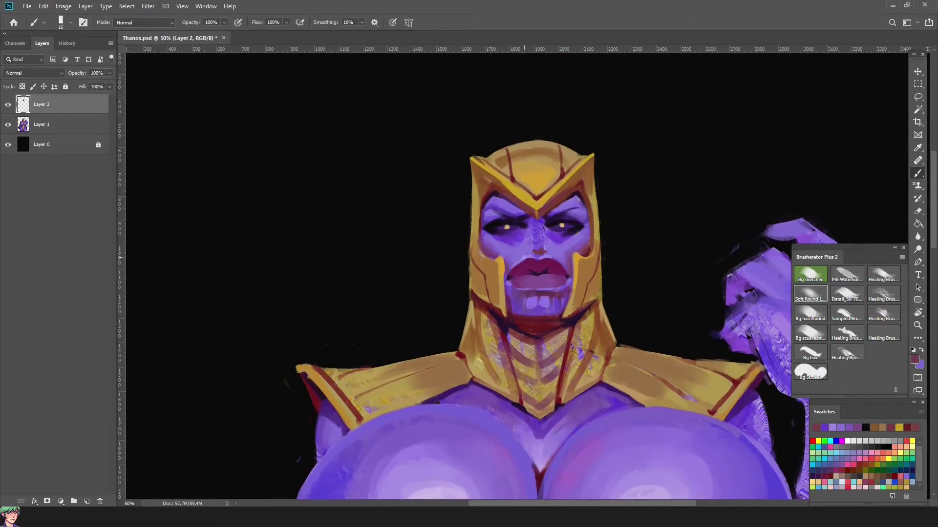
Define the nose tip and nostrils with dark red accents and sampled purples
alt+click(567, 252)
alt+click(545, 246)
alt+click(533, 249)
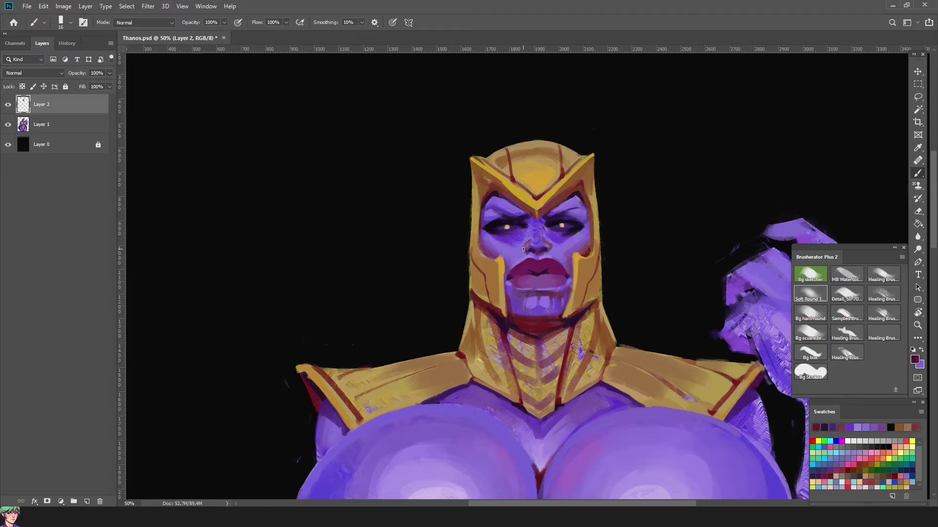
alt+click(539, 249)
alt+click(529, 246)
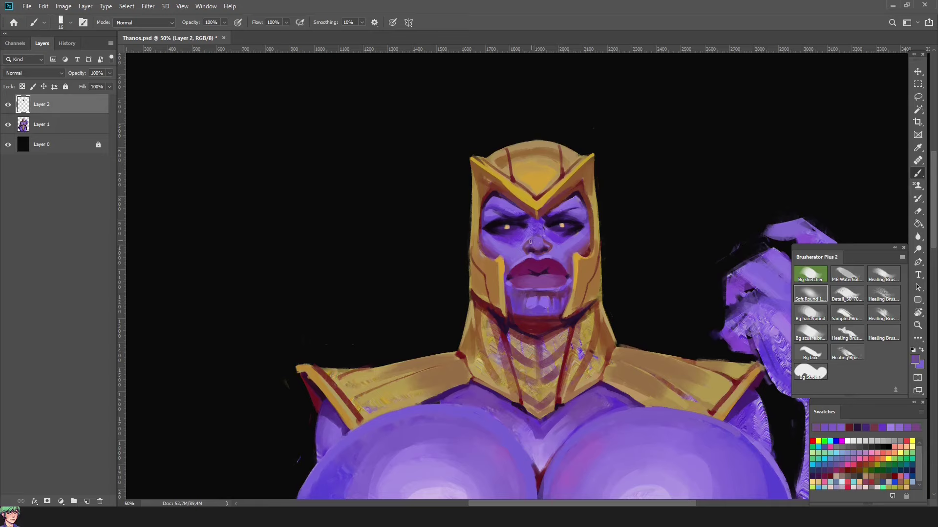
alt+click(527, 240)
Refine the helmet's face opening and the underside of its V-shaped brow with sampled dark red, brown and gold
alt+click(576, 307)
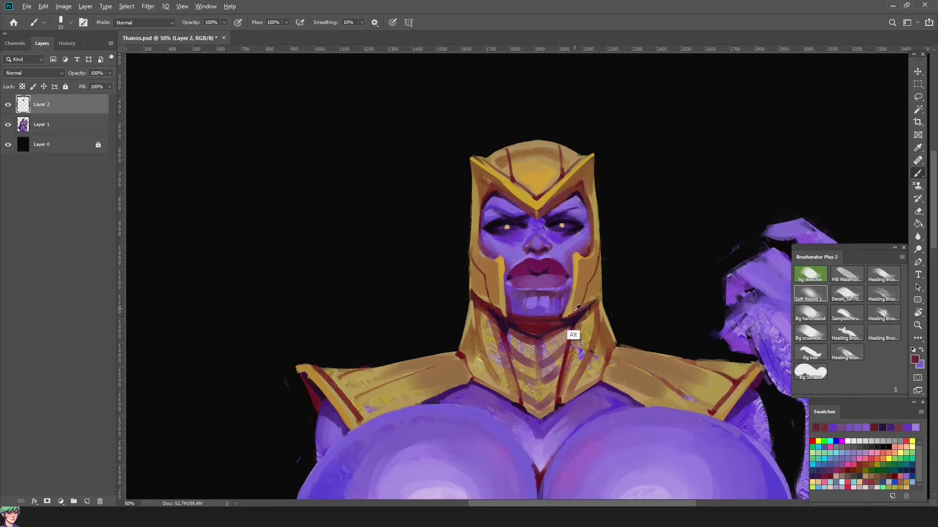
alt+click(590, 241)
alt+click(486, 250)
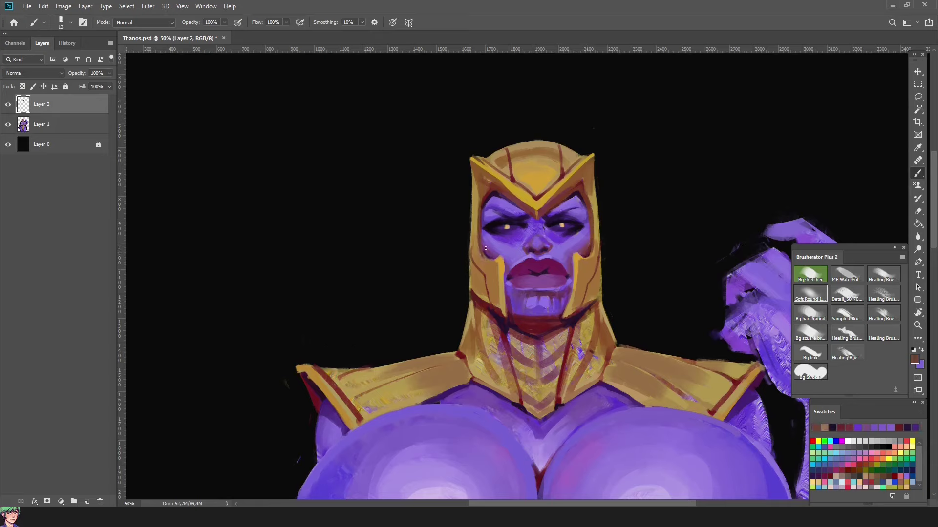
alt+click(544, 213)
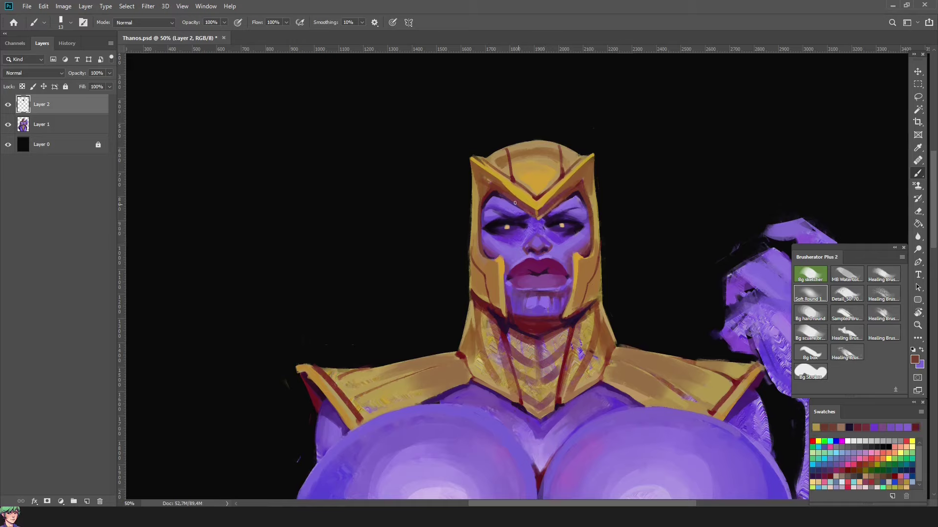
alt+click(508, 191)
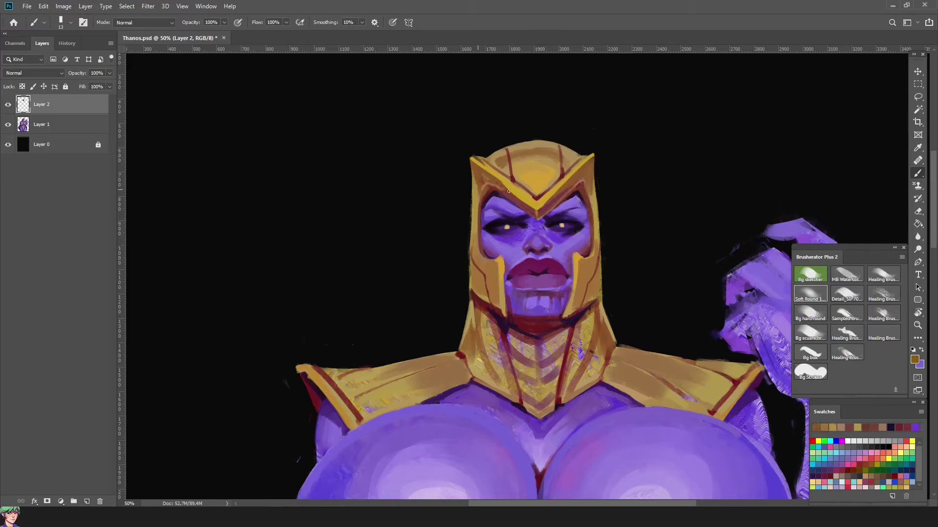
Darken the area between the brows and sharpen the helmet's V-shaped brow in sampled brown and gold
alt+scroll(537, 196, down, 2)
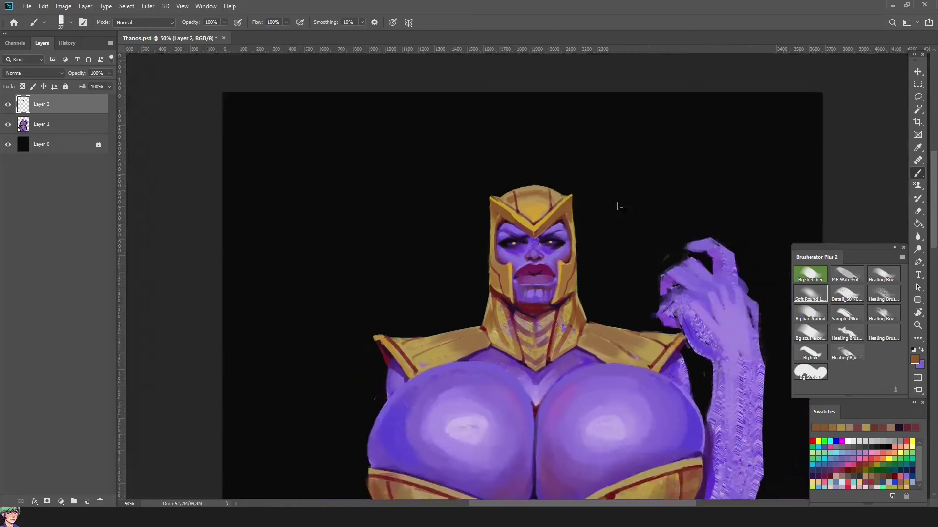
scroll(617, 206, down, 3)
scroll(537, 293, up, 3)
alt+click(555, 224)
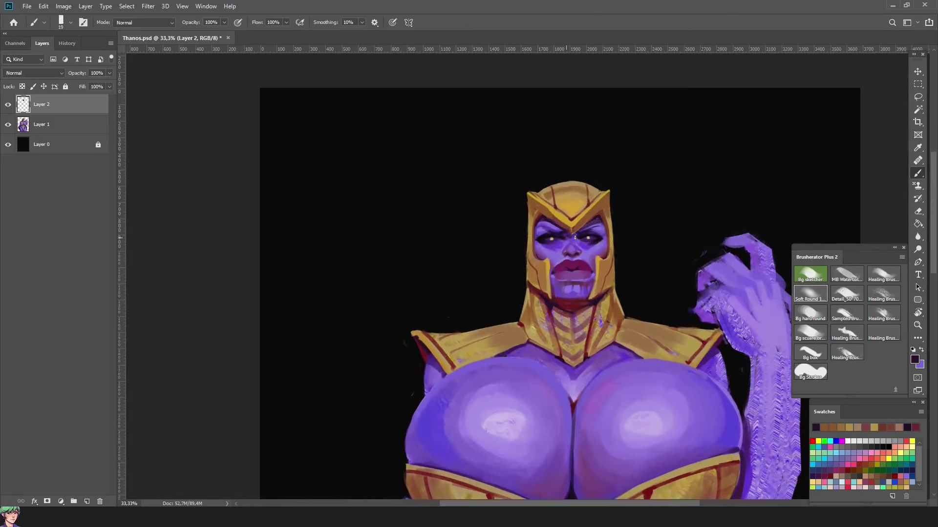
alt+click(572, 233)
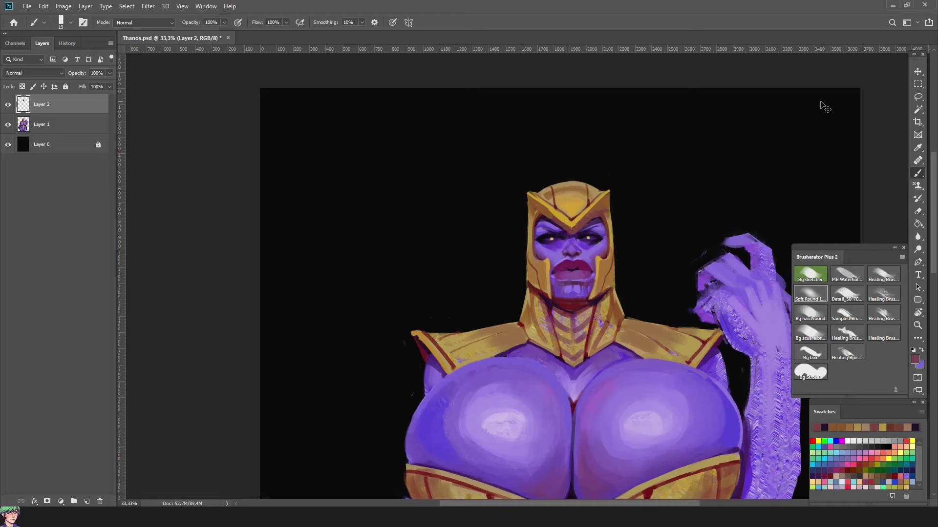
alt+click(561, 222)
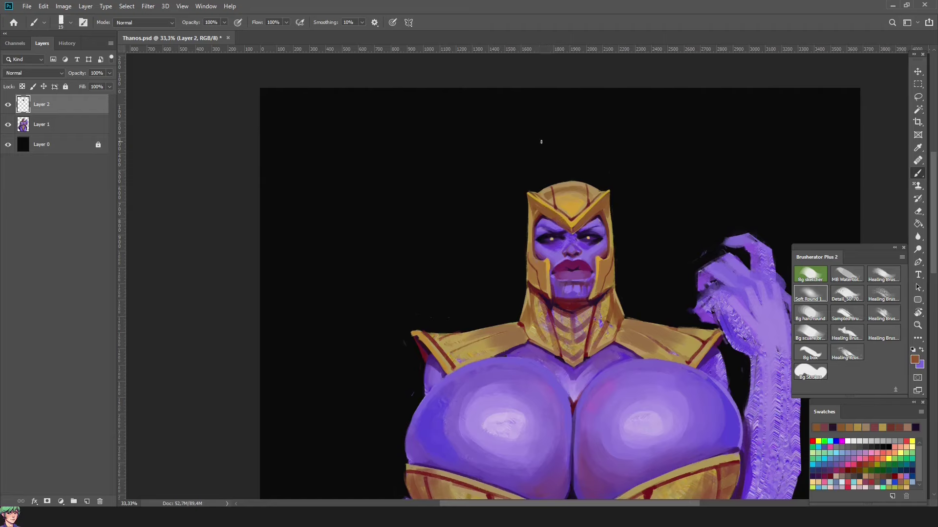
alt+click(541, 208)
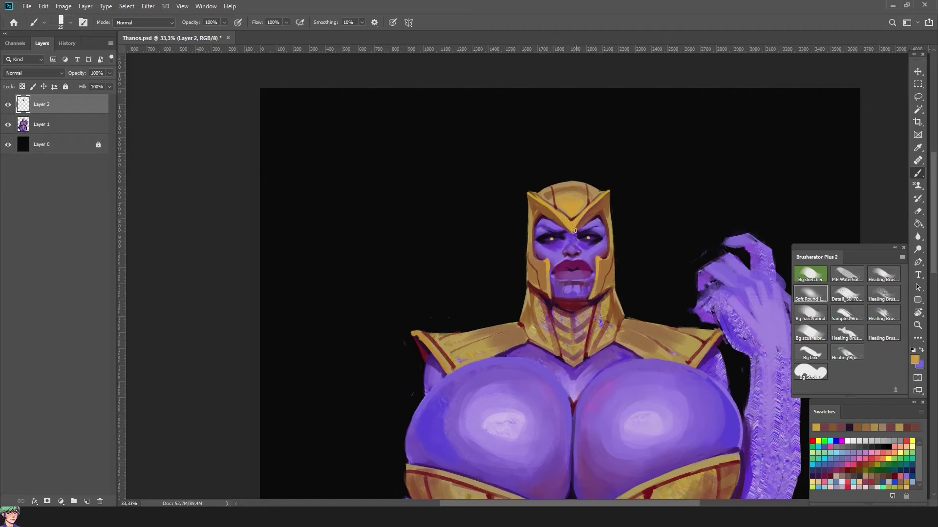
alt+click(569, 219)
Enlarge and soften the pale irises with a sampled tan, working in a rotated view
scroll(641, 187, up, 1)
key(r)
drag(641, 188, 488, 244)
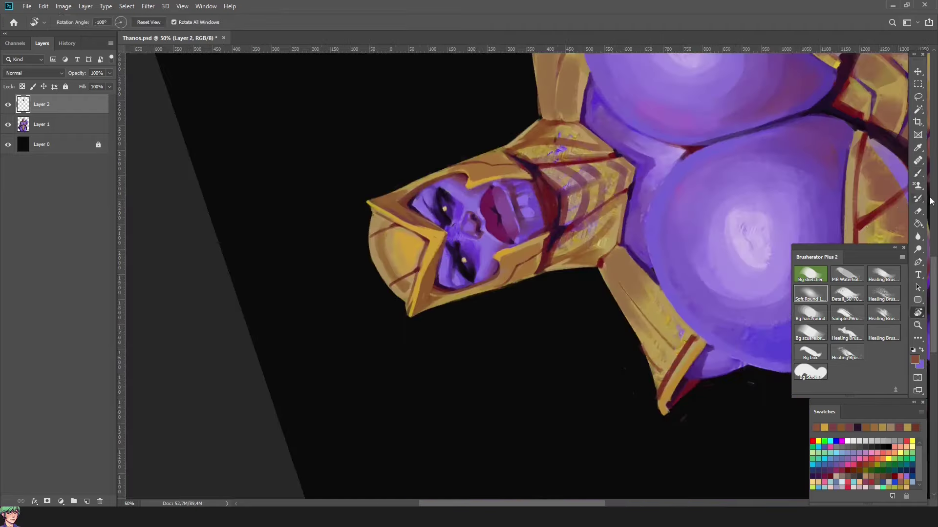
alt+click(462, 255)
key(r)
drag(446, 209, 585, 269)
Paint small white highlights on the upper and lower lips with a 9 px brush
key(bracketleft)
key(bracketleft)
key(bracketleft)
key(bracketleft)
alt+click(584, 269)
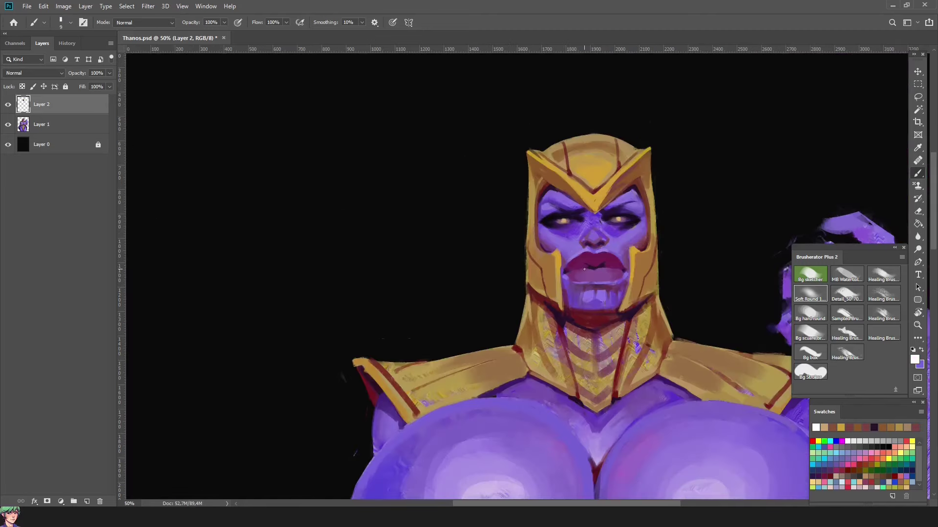
key(bracketright)
key(bracketright)
key(bracketright)
key(bracketleft)
key(bracketleft)
Soften the lip highlights and blend the nose sides and upper cheeks with sampled purples at 25 px
alt+click(604, 224)
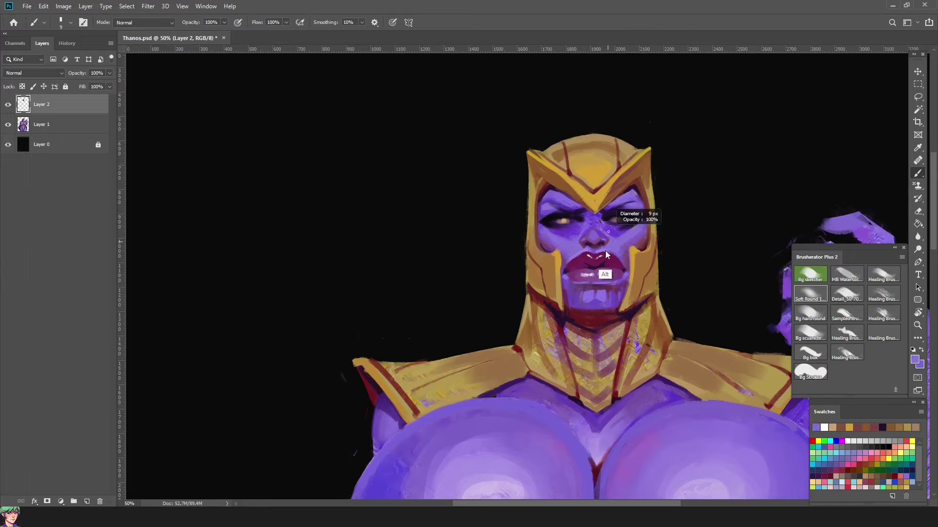
alt+click(583, 240)
key(bracketright)
key(bracketright)
alt+click(606, 266)
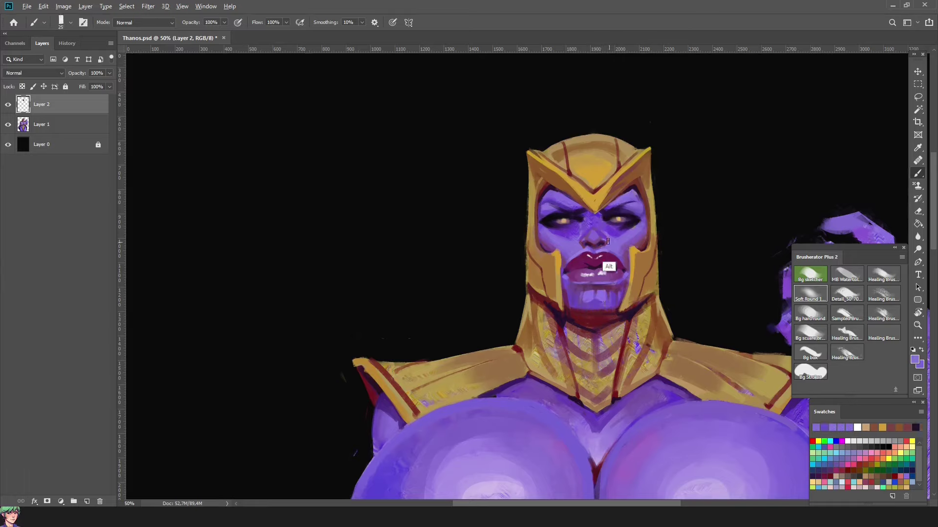
alt+click(592, 222)
alt+click(575, 239)
alt+click(578, 233)
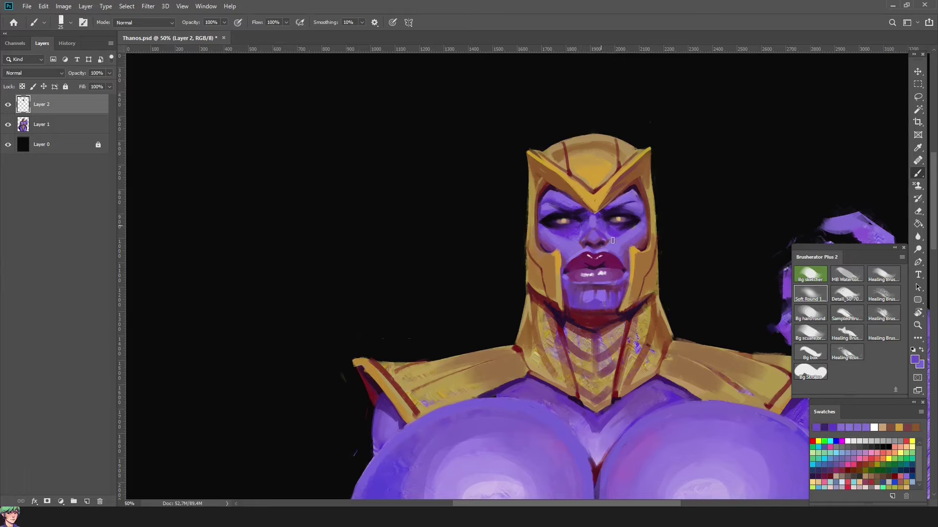
Add vertical purple creases across the chin below the lower lip
alt+click(603, 223)
alt+click(612, 295)
alt+click(577, 294)
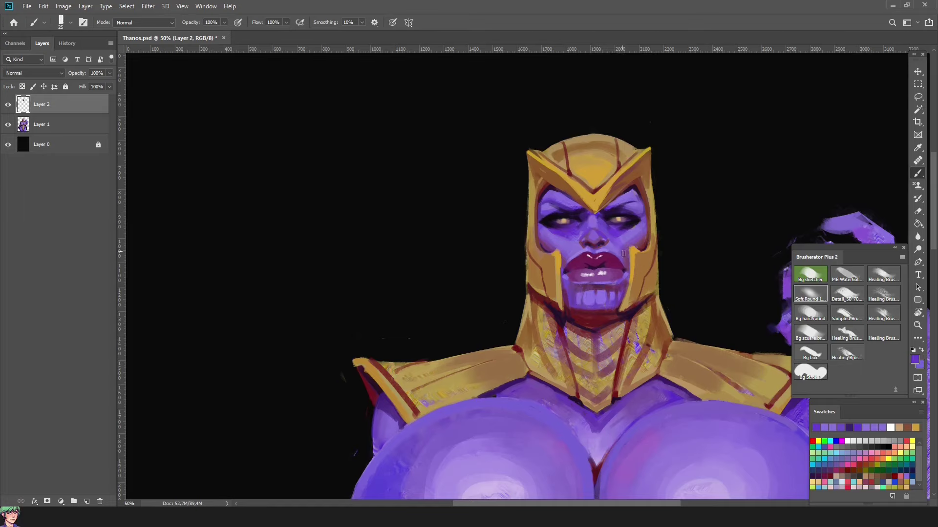
Shade the nose bridge and inner eye corners in sampled purples with a 21 px brush at 99% opacity
key(bracketleft)
alt+click(576, 236)
alt+click(602, 215)
key(9)
key(9)
alt+click(602, 215)
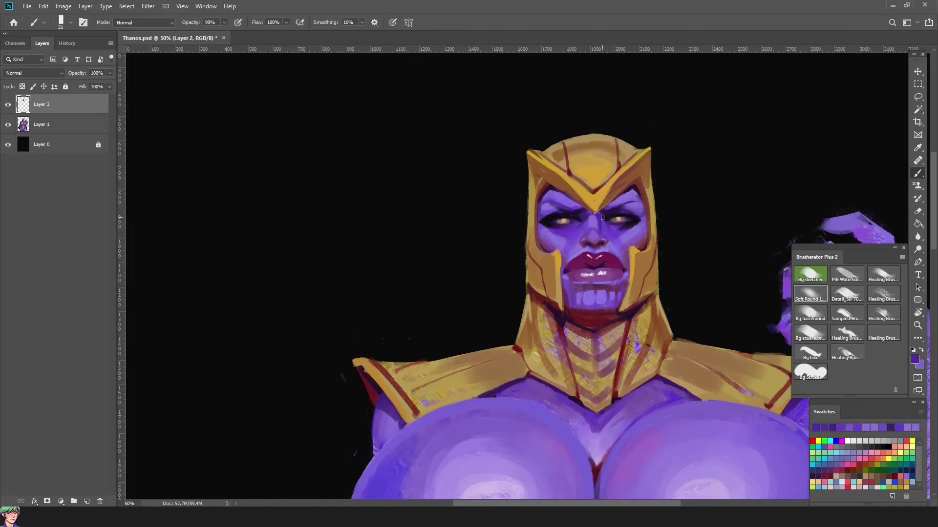
alt+click(579, 238)
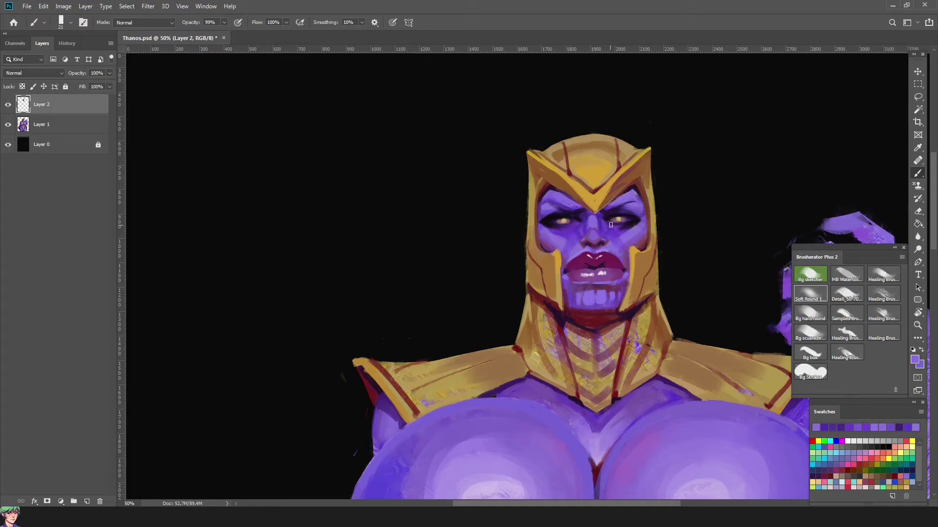
alt+click(612, 224)
alt+click(582, 224)
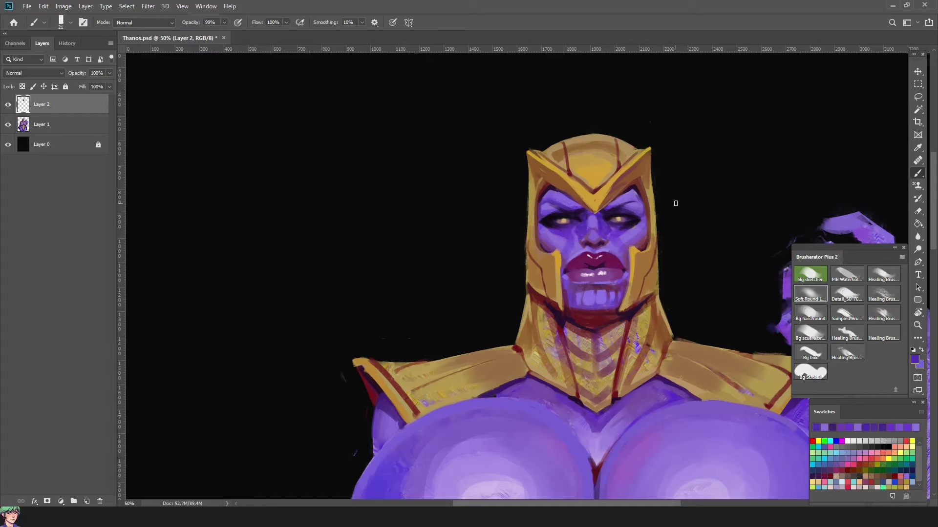
Blend the upper cheeks and the skin around the eyes in sampled purples with a 41 px brush
alt+click(562, 239)
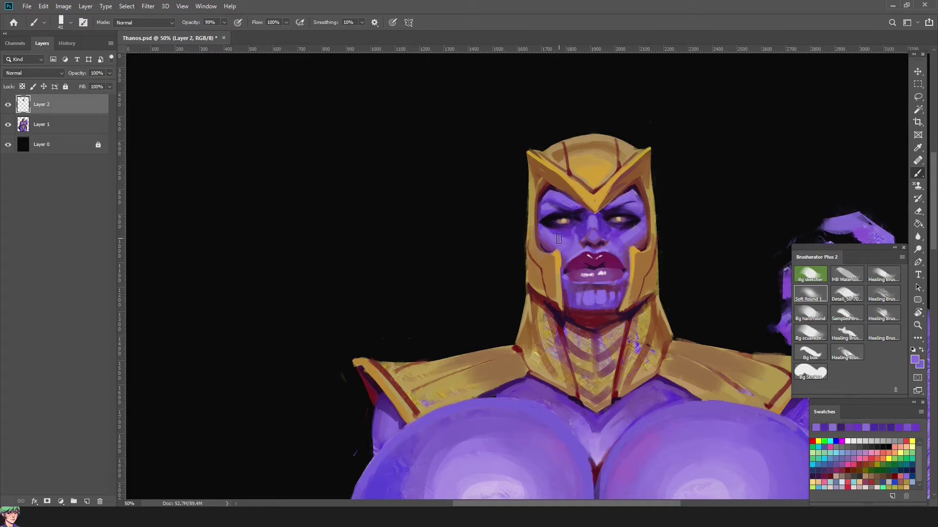
key(bracketright)
key(bracketright)
alt+click(617, 211)
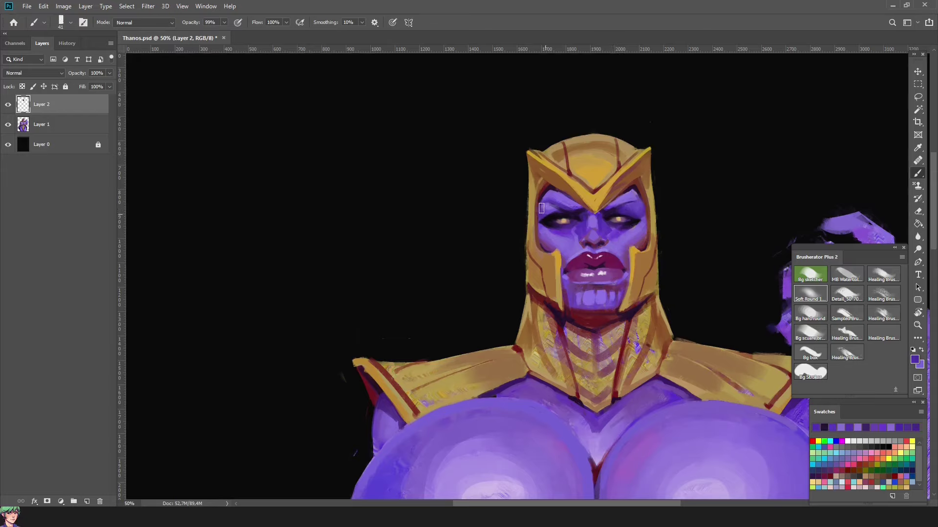
Refine the brows and the helmet opening's upper edge in sampled dark purples and browns with a 13 px brush at 100% opacity
key(bracketleft)
key(bracketleft)
key(bracketleft)
key(0)
alt+click(553, 190)
alt+click(565, 212)
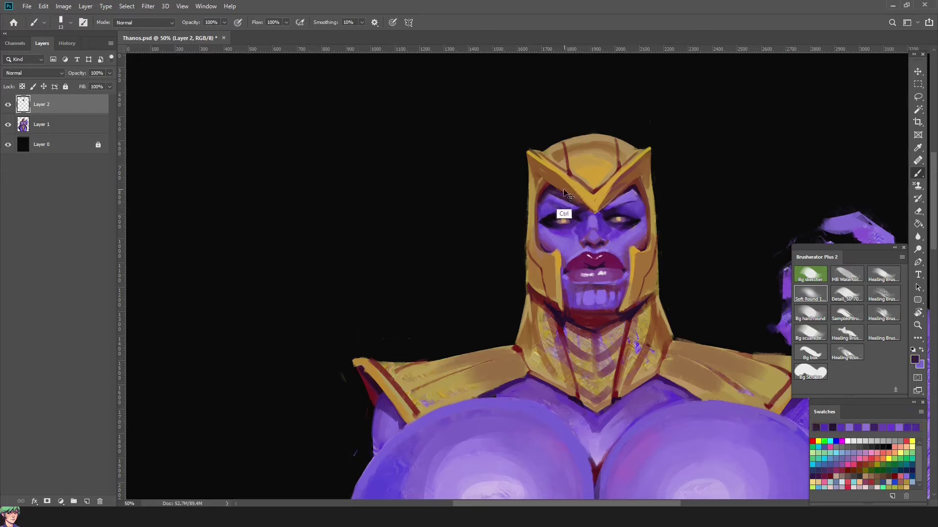
alt+click(621, 197)
alt+click(627, 194)
alt+click(542, 195)
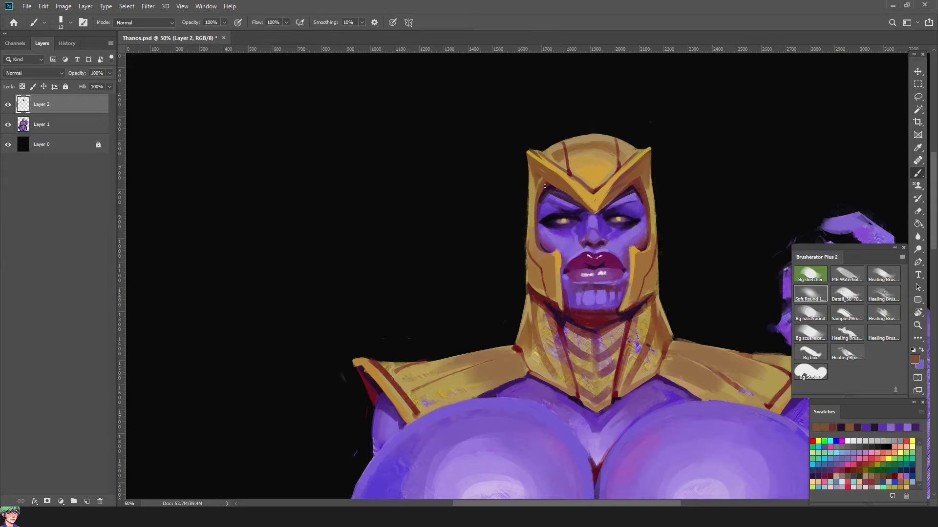
Darken the lash lines and outer eye corners with sampled near-black, and clean up the adjoining helmet edge in brown
alt+click(641, 214)
alt+click(627, 216)
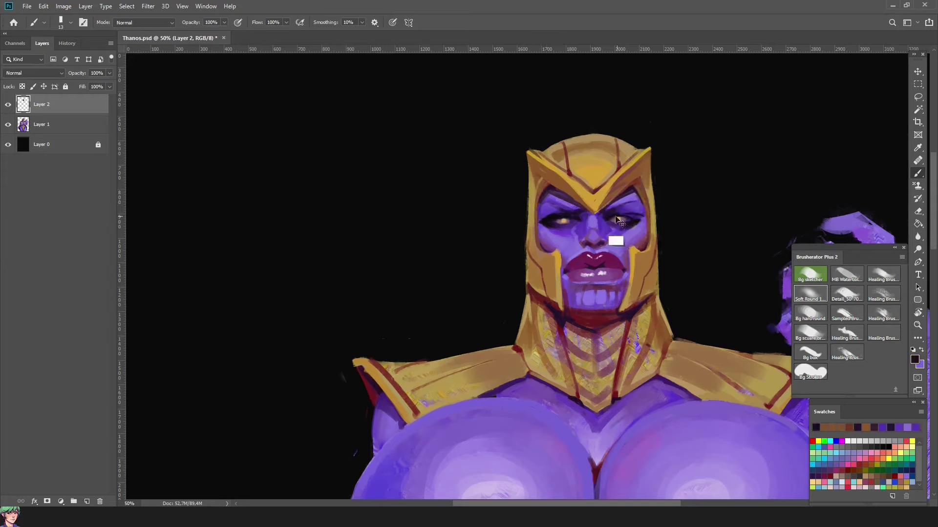
alt+click(634, 223)
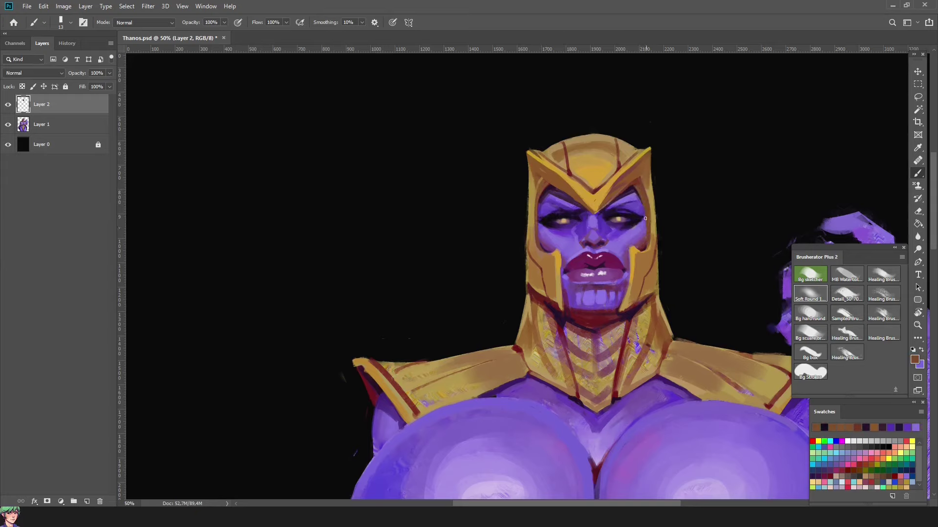
alt+click(643, 223)
alt+click(642, 240)
Deepen the shadow beneath the helmet's jaw edges where they meet the neck guard, using sampled dark tones
alt+click(558, 313)
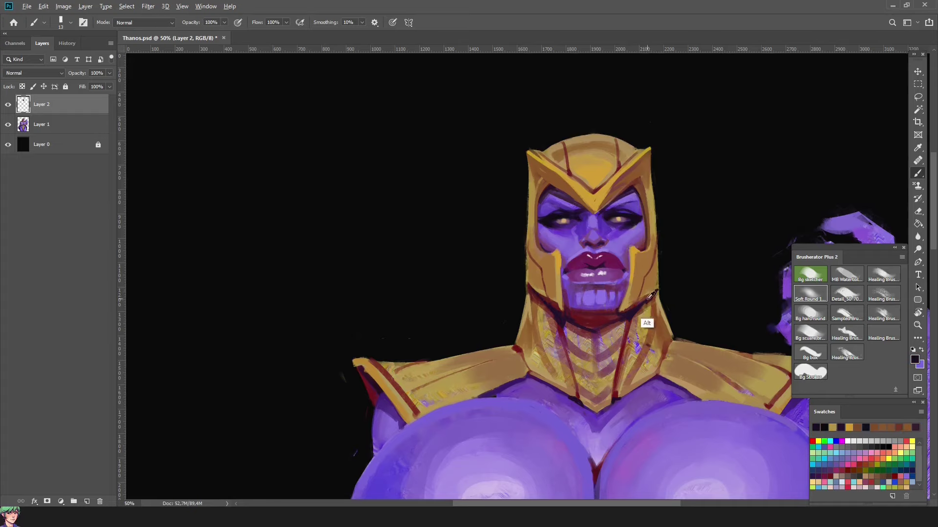
alt+click(644, 322)
alt+click(622, 335)
Cover the purple patches on the neck guard with sampled gold and brighten its chevron bands with a 21 px brush
key(])
key(])
key(])
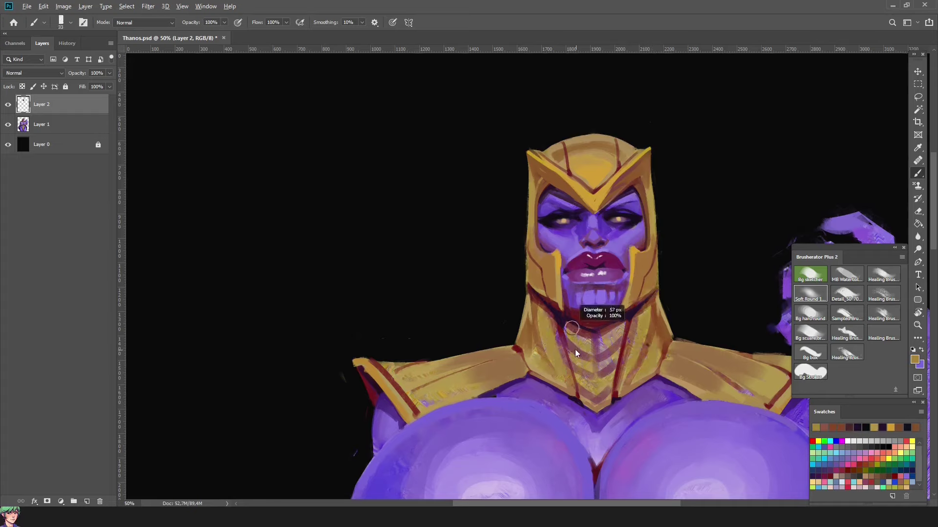
mouse_move(569, 337)
mouse_down()
mouse_move(586, 388)
mouse_move(610, 359)
mouse_up()
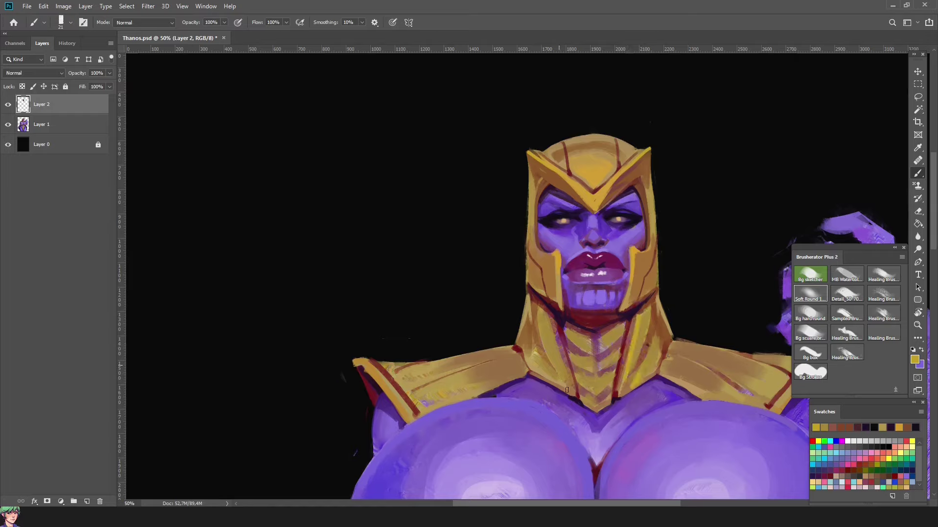
mouse_move(567, 389)
mouse_down()
mouse_move(558, 368)
mouse_move(548, 368)
mouse_move(608, 358)
mouse_move(583, 338)
mouse_up()
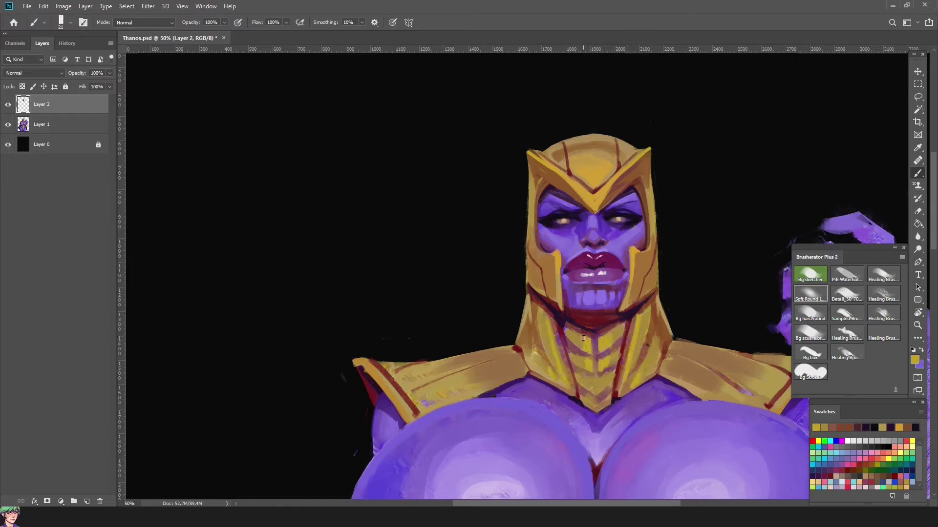
drag(591, 389, 604, 398)
Paint the neck guard's central seam and side seams in sampled dark reds, and sharpen the gaps between its chevron bands
alt+click(617, 369)
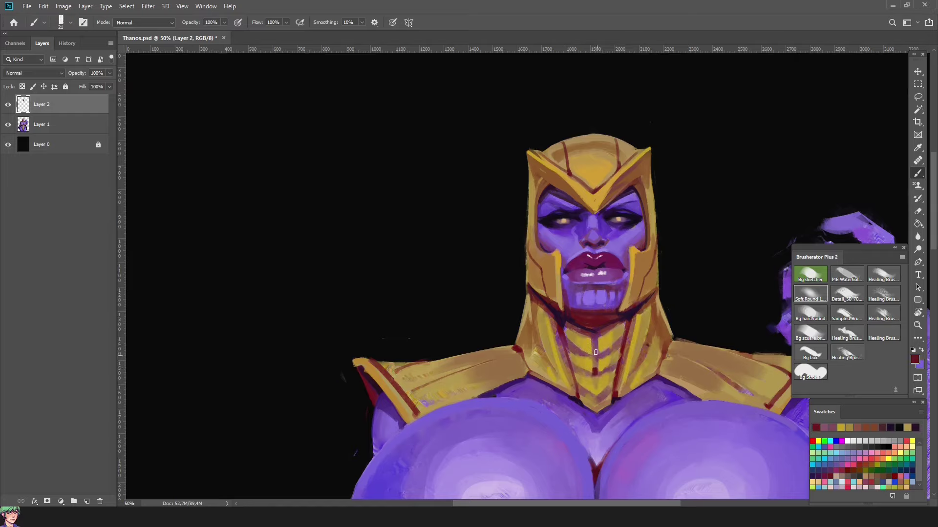
drag(595, 338, 596, 402)
alt+click(619, 361)
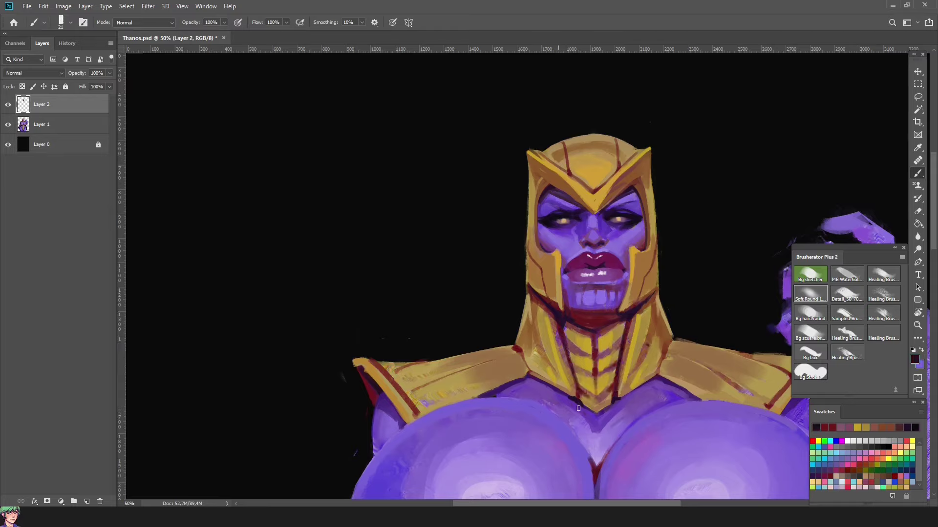
drag(562, 323, 567, 391)
alt+click(596, 371)
drag(594, 338, 599, 410)
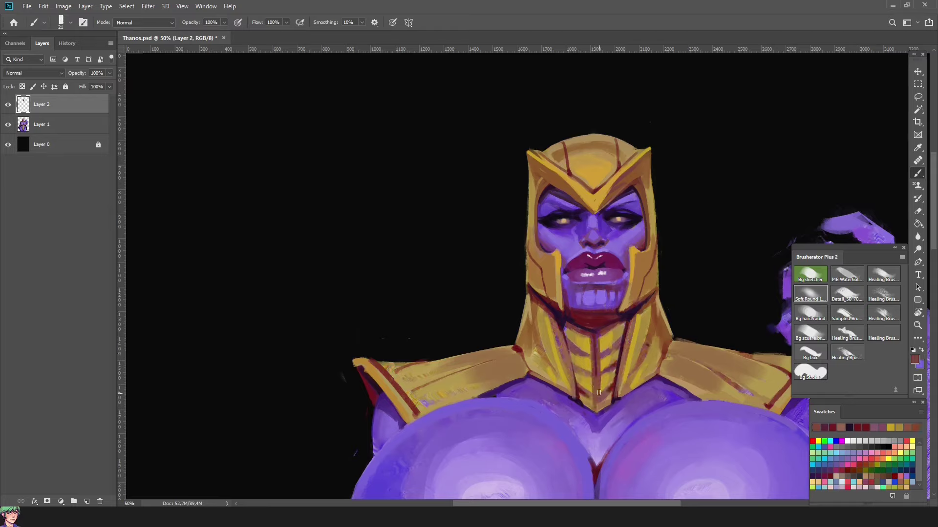
alt+click(585, 321)
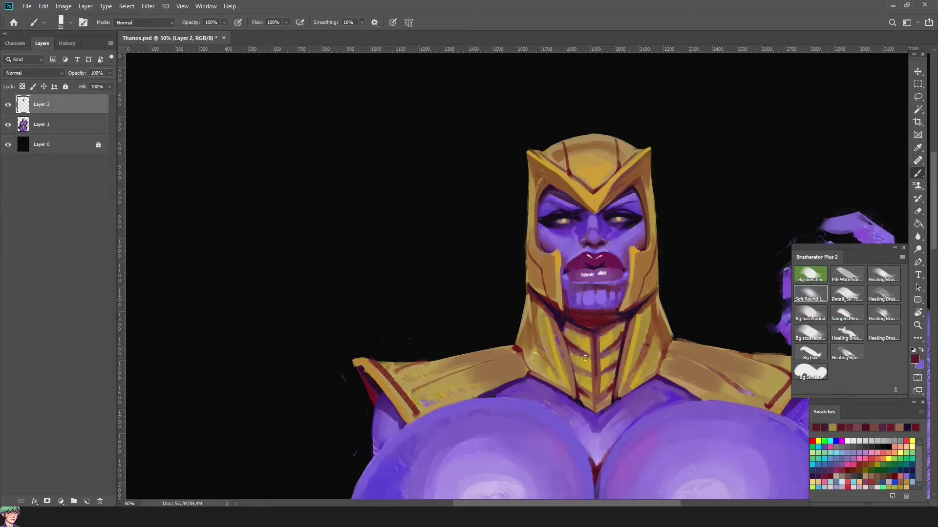
Merge a copy of the visible artwork onto a new layer, try erasing around the helmet, and flip the canvas horizontally
key(ctrl+0)
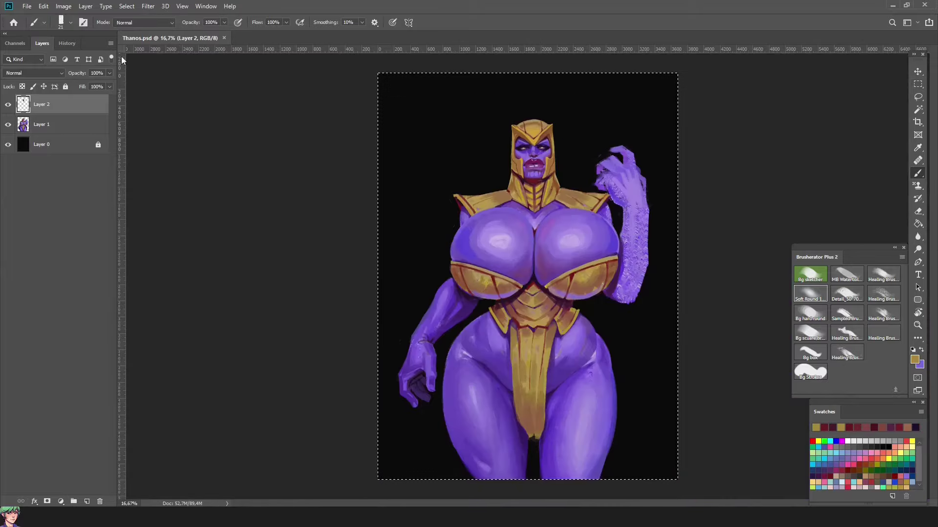
key(ctrl+alt+shift+e)
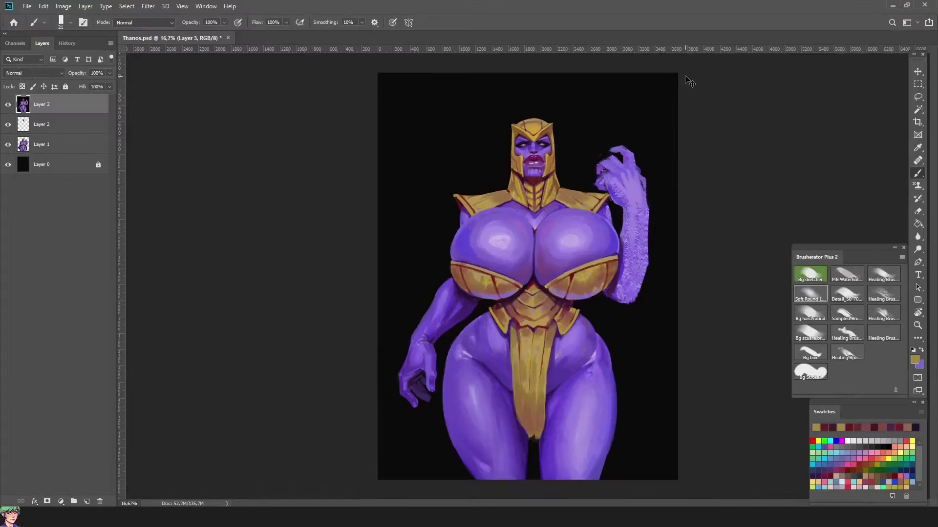
key(e)
key(ctrl+plus)
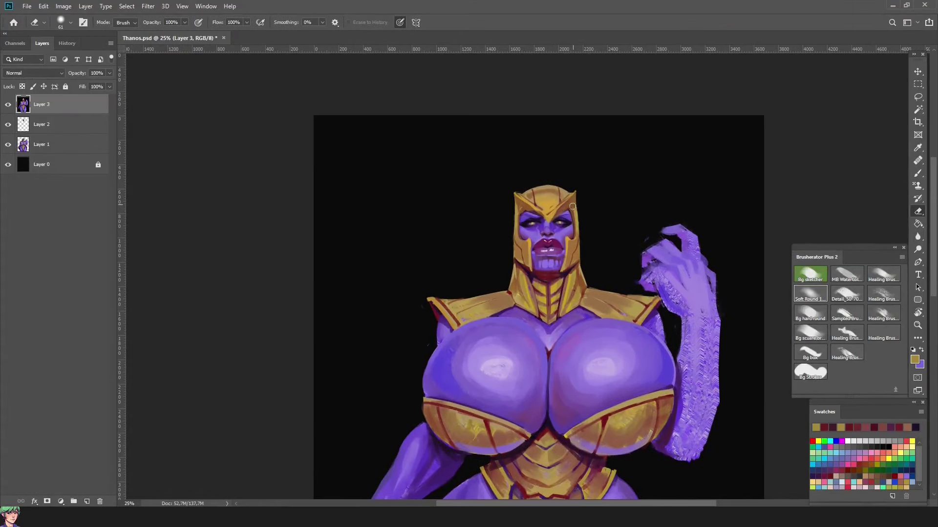
drag(520, 204, 515, 212)
key(ctrl+shift+h)
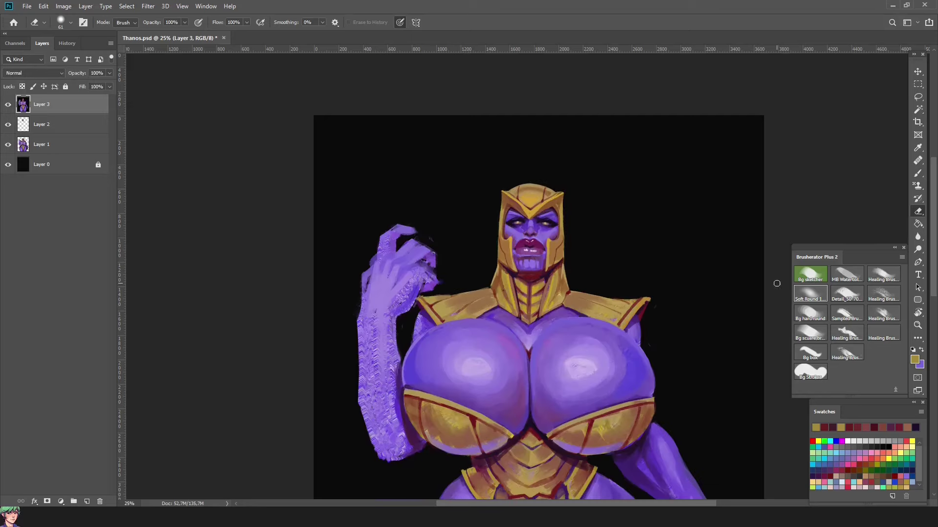
Try repainting both eyes in sampled dark purples on the merged copy, and delete that layer
key(b)
alt+click(504, 218)
alt+click(519, 222)
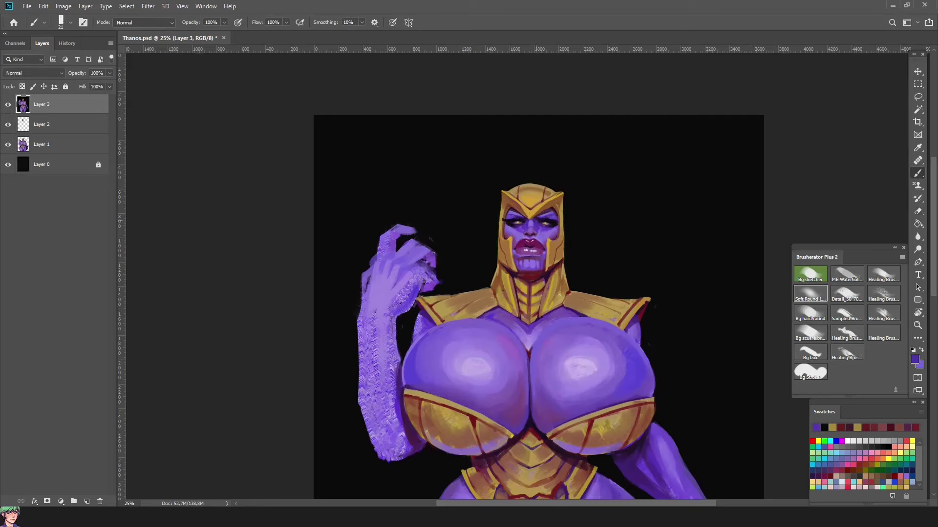
alt+click(532, 221)
alt+click(543, 220)
key(Delete)
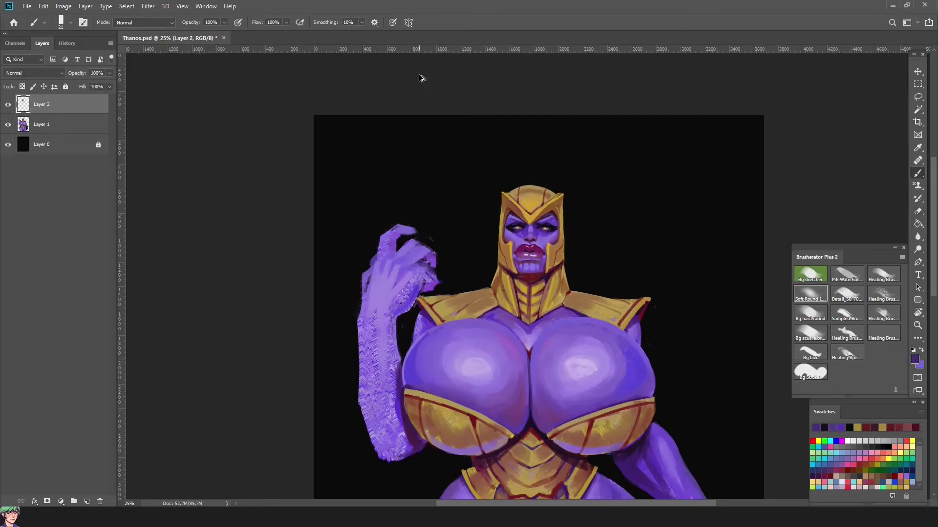
Darken the upper eyelids and lash lines of both eyes on Layer 2 with sampled black and purple at 21 px
key(ctrl+shift+h)
key(ctrl+plus)
key(ctrl+shift+h)
key(ctrl+plus)
alt+click(567, 183)
alt+click(571, 174)
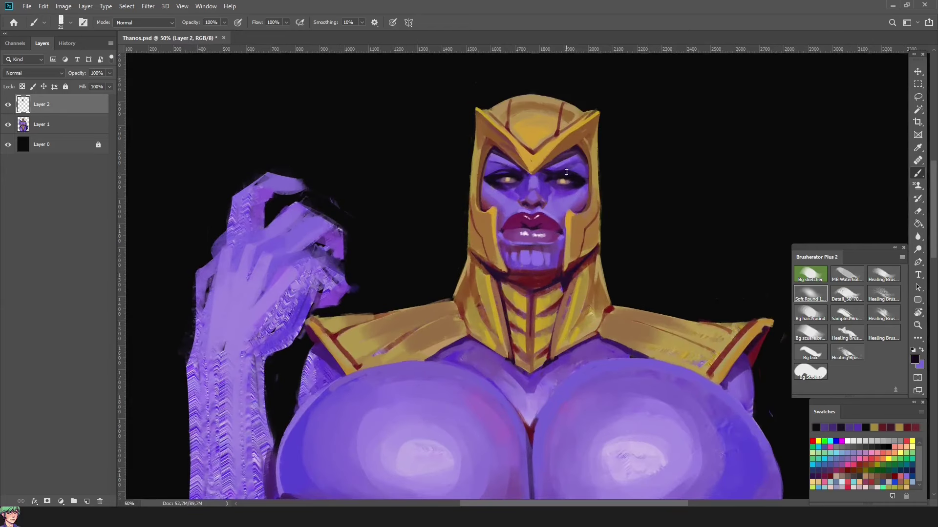
alt+click(574, 178)
alt+click(585, 183)
alt+click(501, 176)
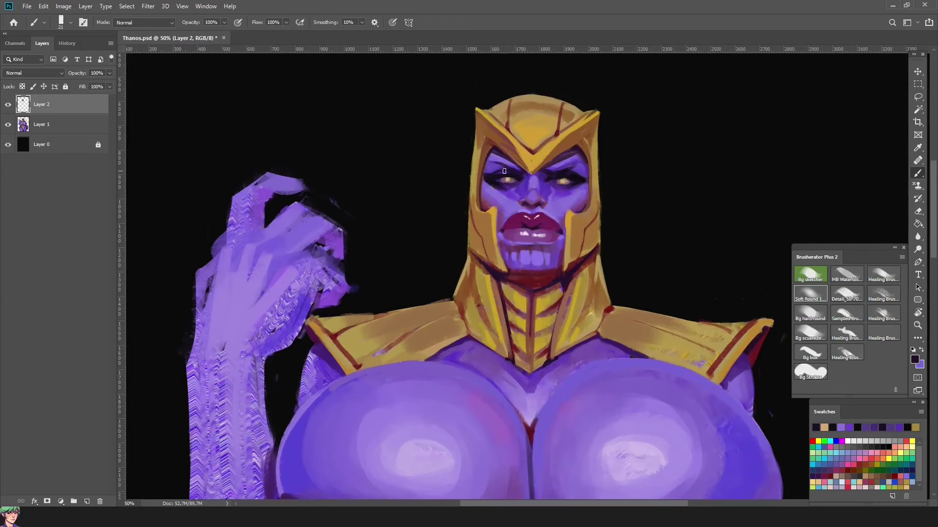
alt+click(508, 171)
Shape the eyelid, outer corner and upper cheek around one eye with alternating sampled purples and near-black at 21 px
alt+click(569, 195)
alt+click(564, 174)
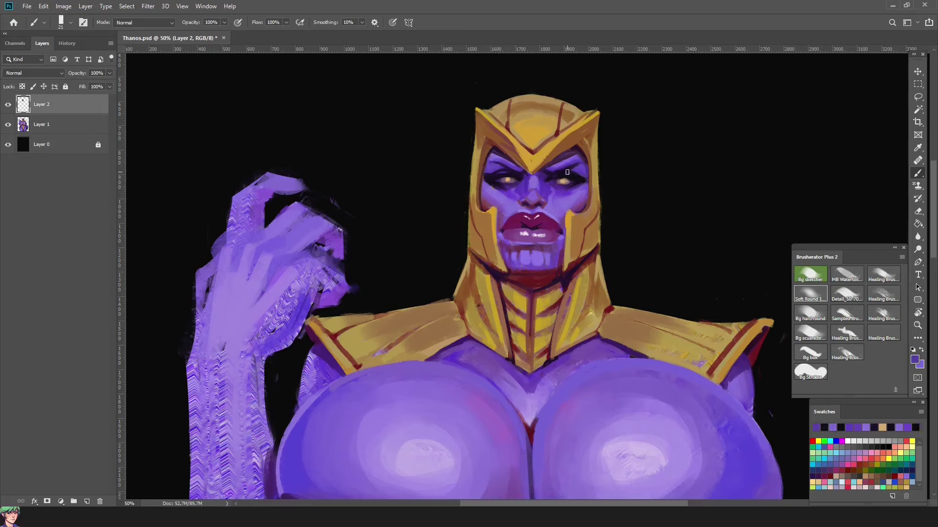
alt+click(569, 198)
alt+click(574, 181)
alt+click(572, 201)
alt+click(585, 183)
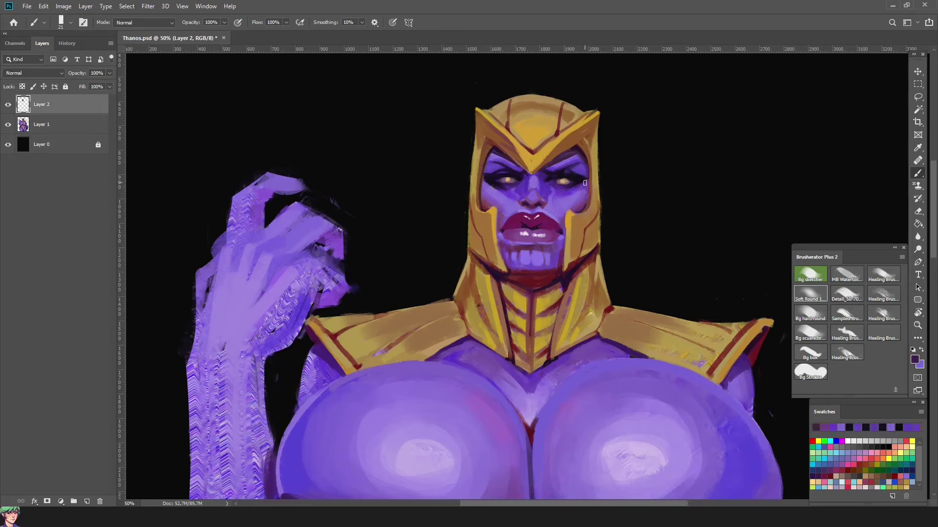
alt+click(584, 185)
alt+click(587, 184)
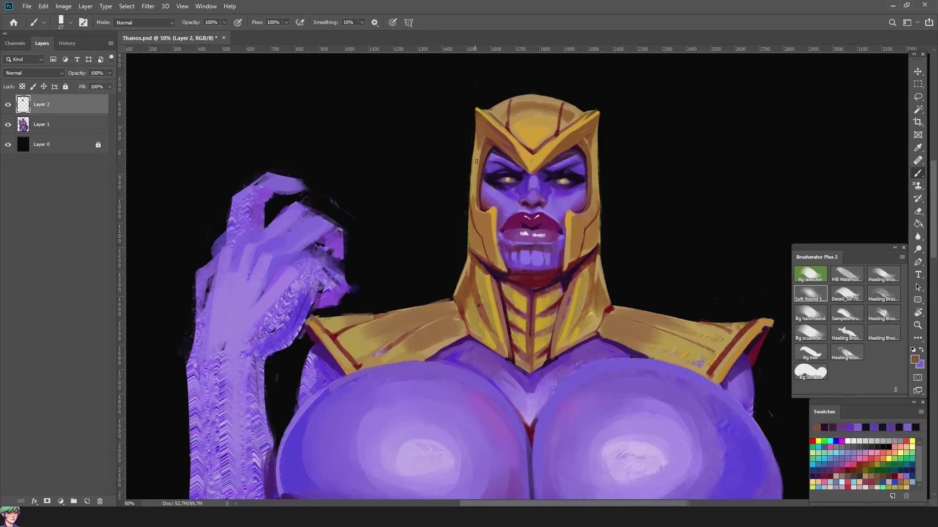
Sharpen the brows and blend the skin between brows and eyelids in sampled purples with a 17 px brush
alt+click(480, 194)
alt+click(581, 168)
alt+click(562, 162)
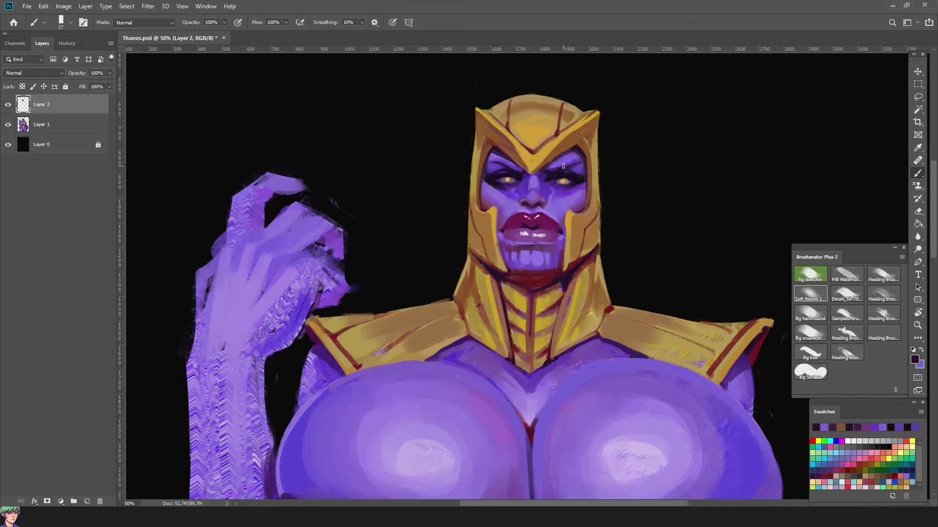
alt+click(551, 166)
alt+click(498, 153)
alt+click(512, 162)
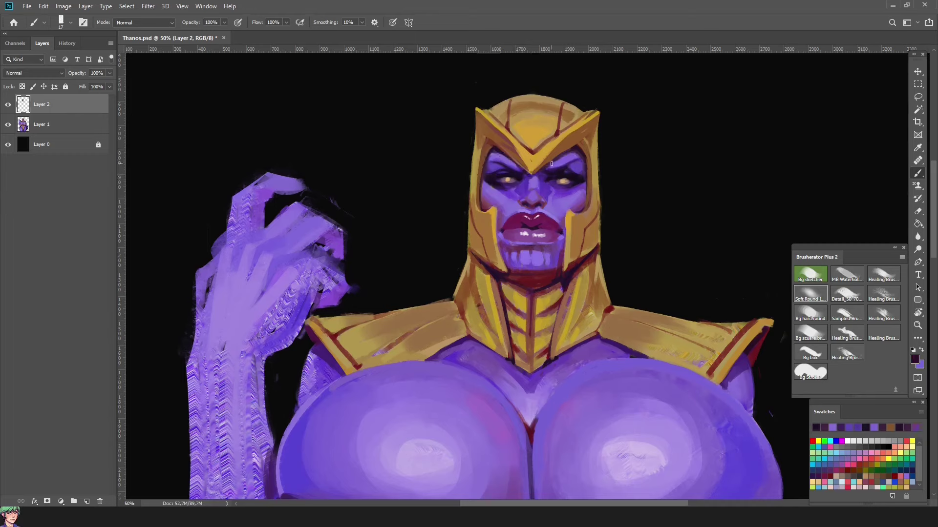
alt+click(569, 169)
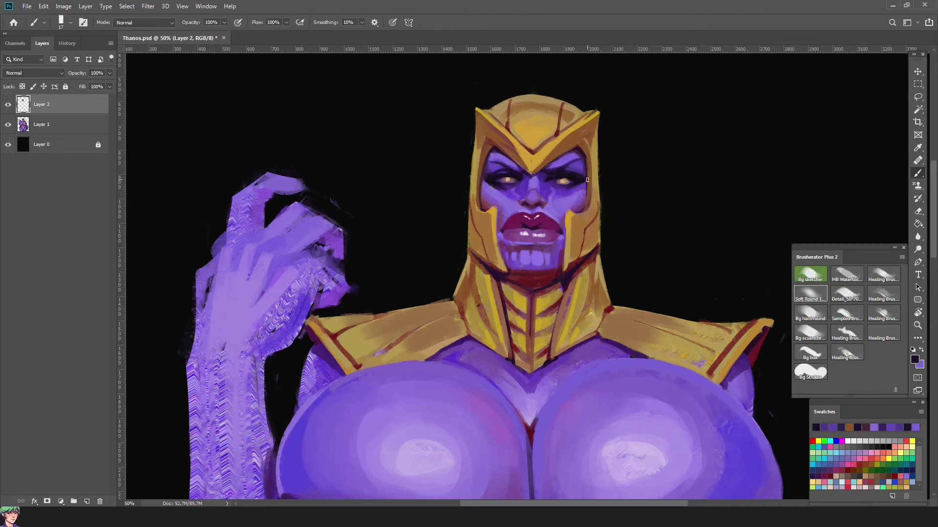
alt+click(558, 173)
Shade the chin creases and the jaw edges beside the lower lip with sampled purples
alt+click(522, 263)
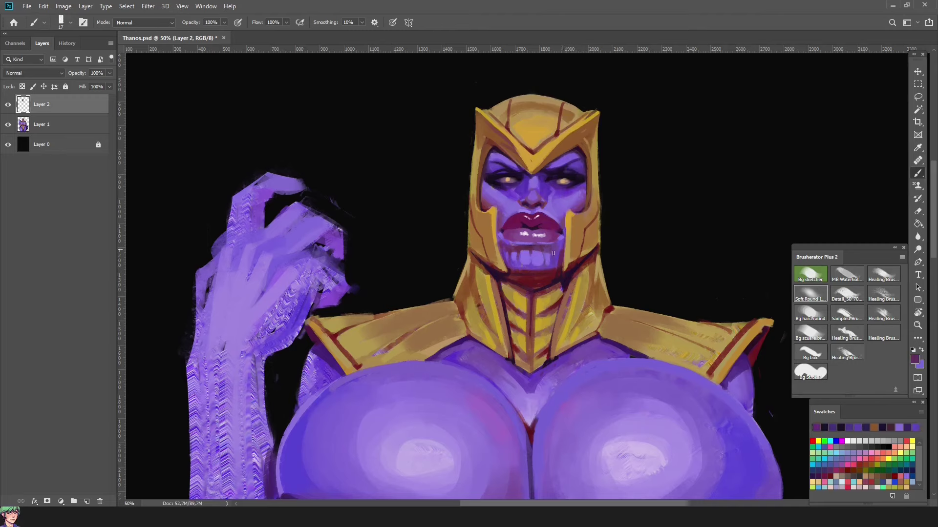
alt+click(499, 240)
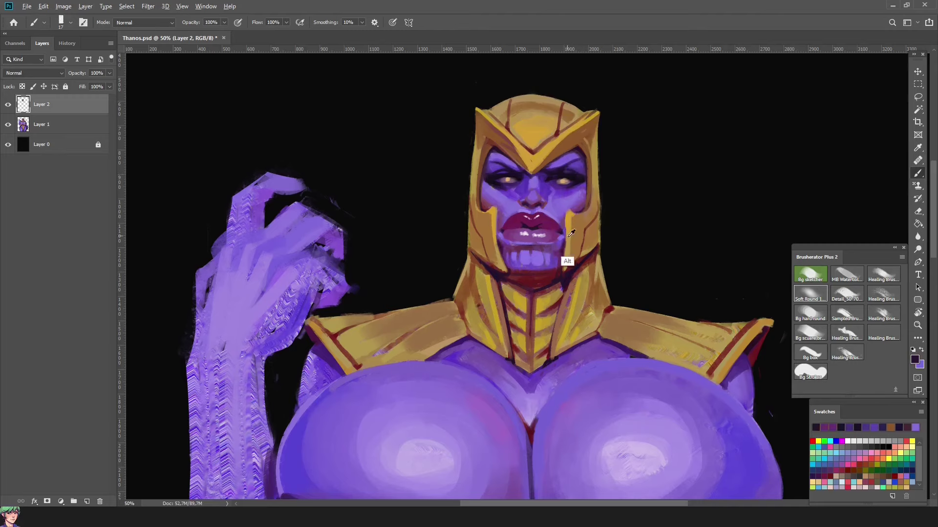
alt+click(565, 262)
Flip the canvas back and refine the helmet's cheek guards in sampled golds with the 17 px brush
alt+click(494, 220)
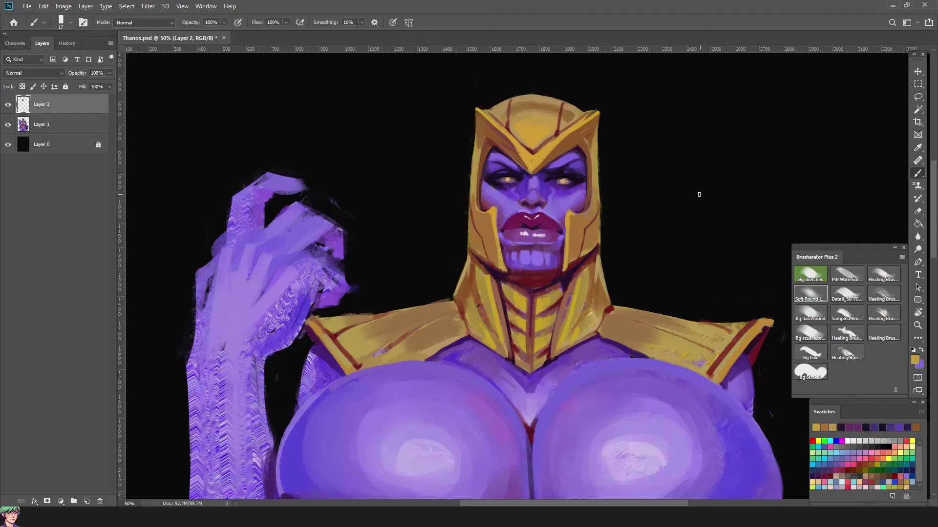
key(r)
drag(559, 266, 584, 243)
key(ctrl+minus)
key(ctrl+plus)
scroll(583, 243, up, 3)
key(b)
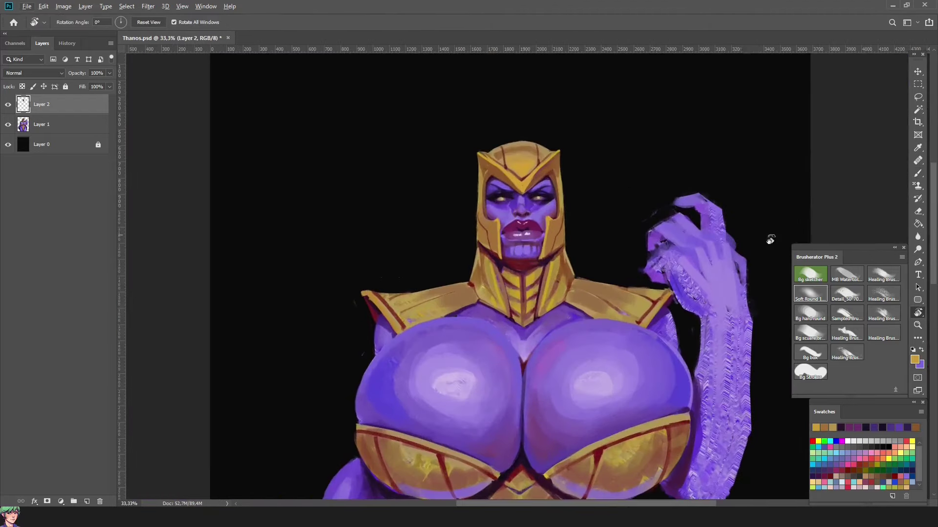
alt+click(498, 274)
alt+click(498, 264)
alt+click(497, 242)
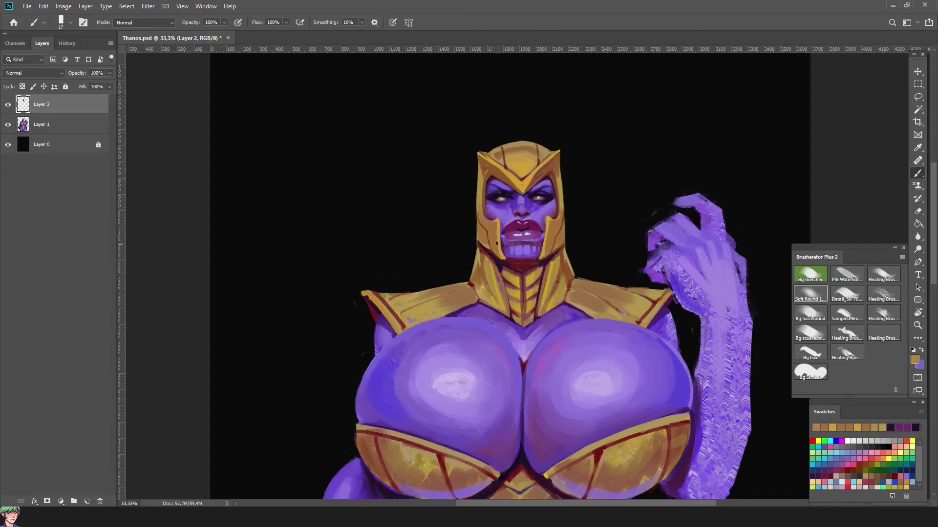
alt+click(501, 256)
Touch up the helmet's V-shaped brow ridge and the dome seams in sampled golds and red-browns
alt+click(513, 192)
alt+click(510, 171)
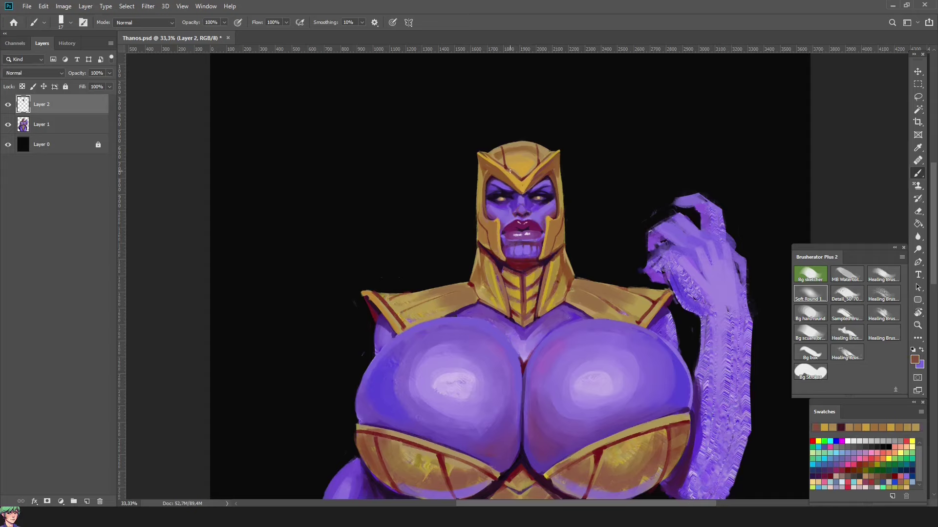
alt+click(530, 179)
alt+click(535, 175)
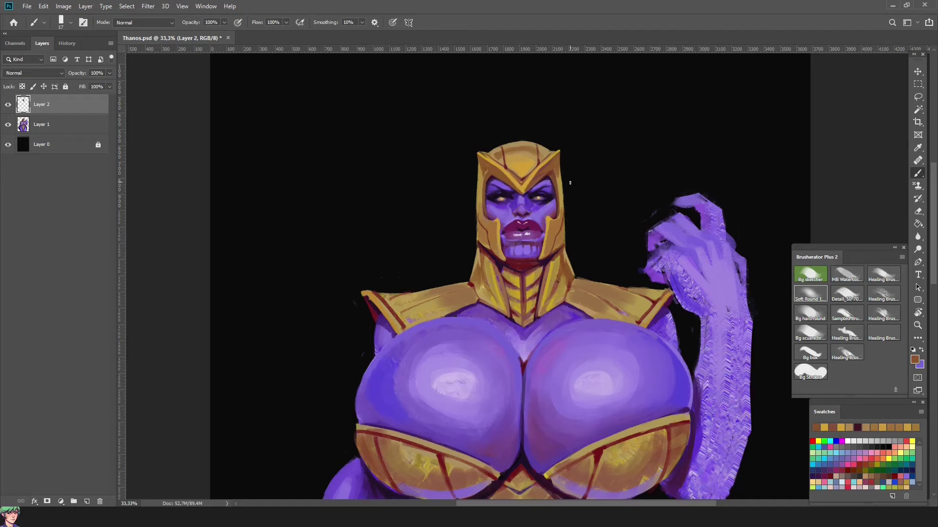
Add dark red chevron lines with gold accents to the centre of the helmet dome
alt+click(523, 171)
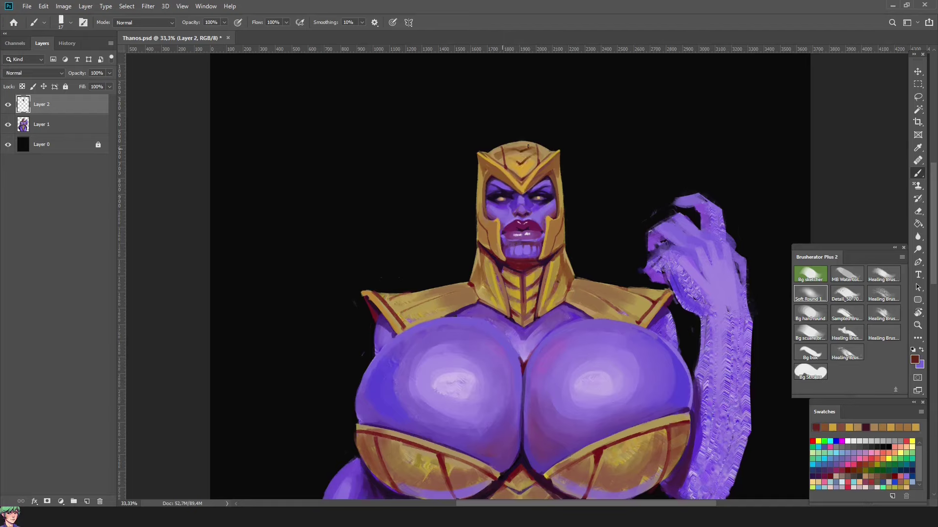
alt+click(527, 147)
alt+click(521, 161)
alt+click(522, 149)
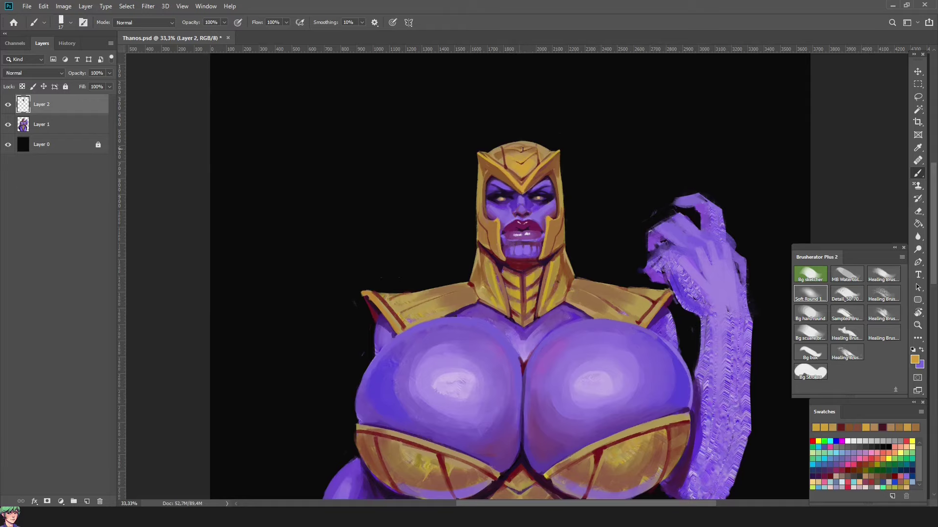
Darken the shadows below the chin and around the neck guard with sampled dark reds and purples
key(r)
mouse_move(579, 179)
mouse_down()
mouse_move(634, 274)
mouse_move(559, 304)
mouse_move(566, 301)
mouse_up()
alt+click(559, 305)
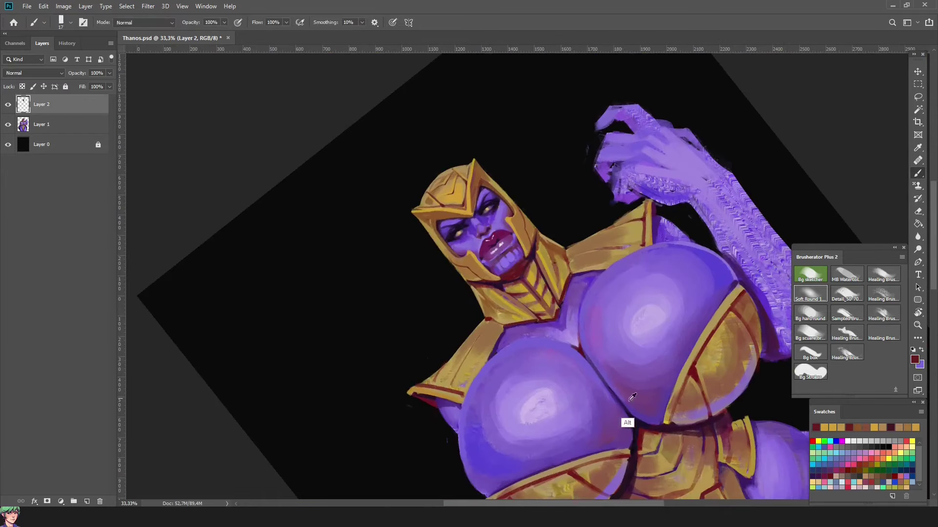
alt+click(586, 306)
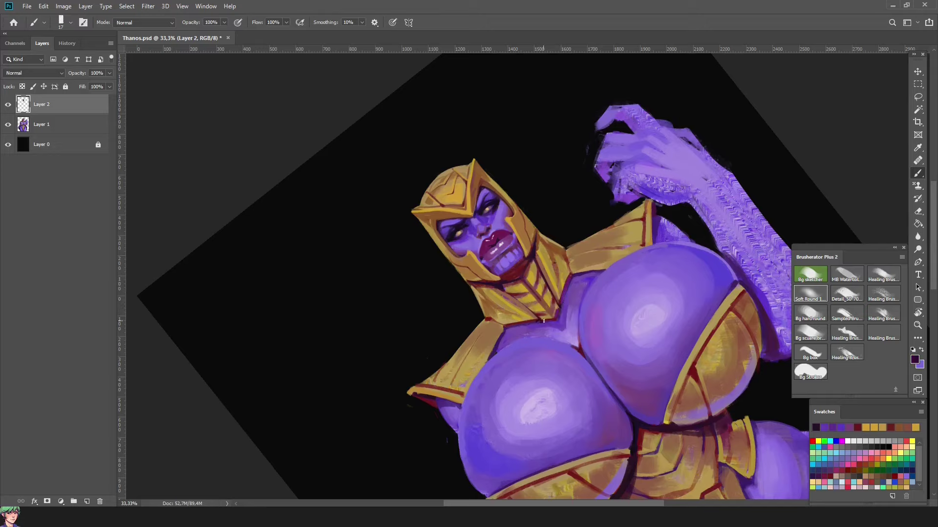
alt+click(563, 301)
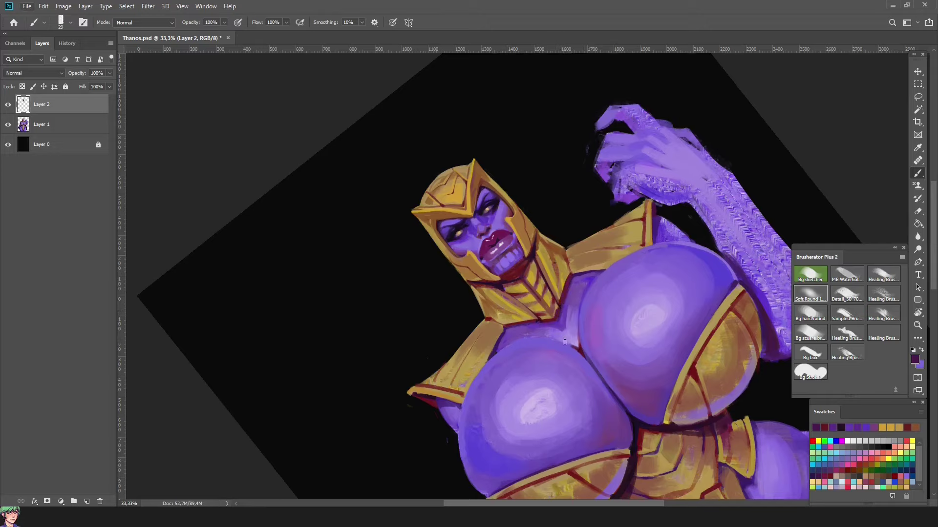
alt+click(483, 364)
drag(589, 291, 491, 270)
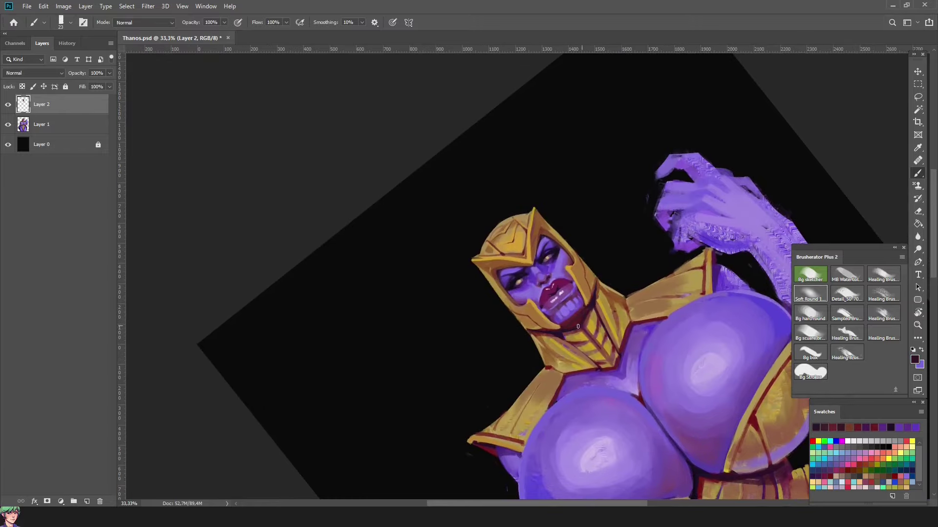
key(Escape)
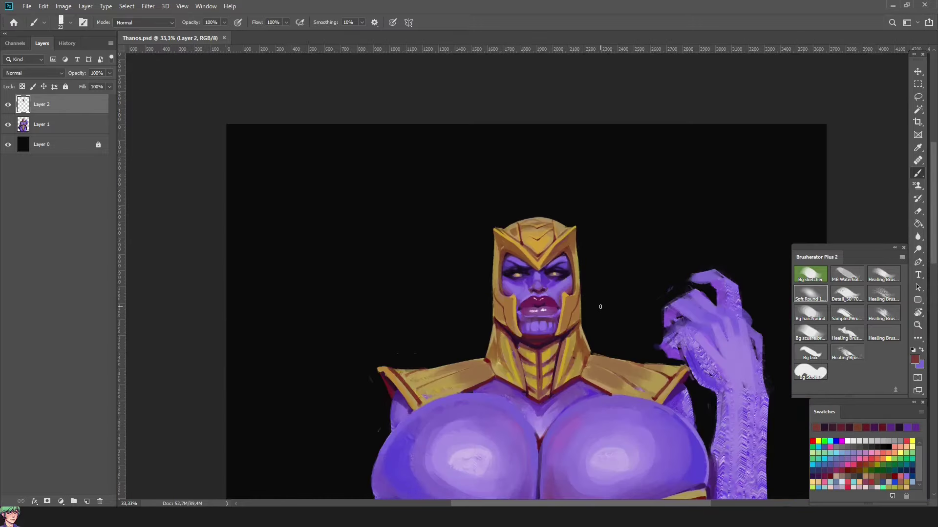
Add a new layer and shade the elbow, forearm edge and wrist of the raised arm with sampled purples
scroll(502, 274, down, 3)
key(r)
drag(485, 201, 495, 335)
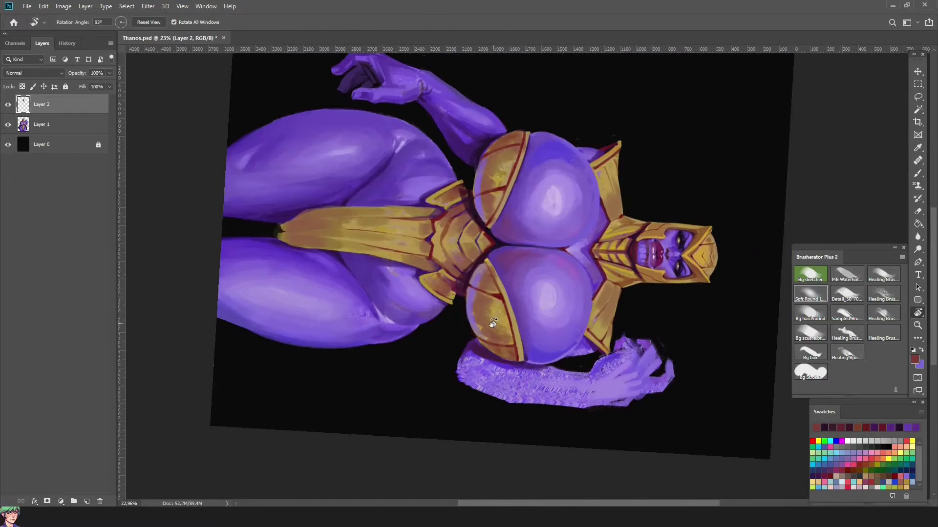
key(Escape)
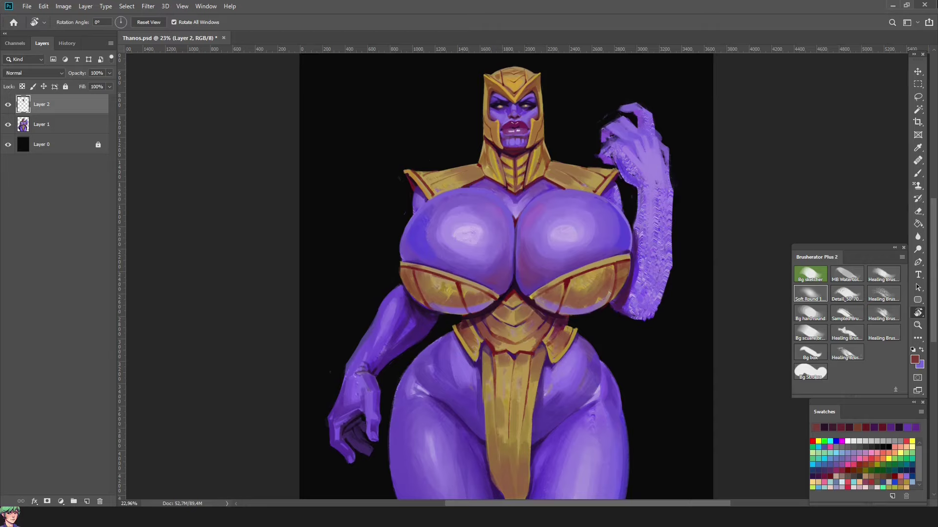
key(ctrl+shift+alt+n)
key(b)
alt+click(625, 296)
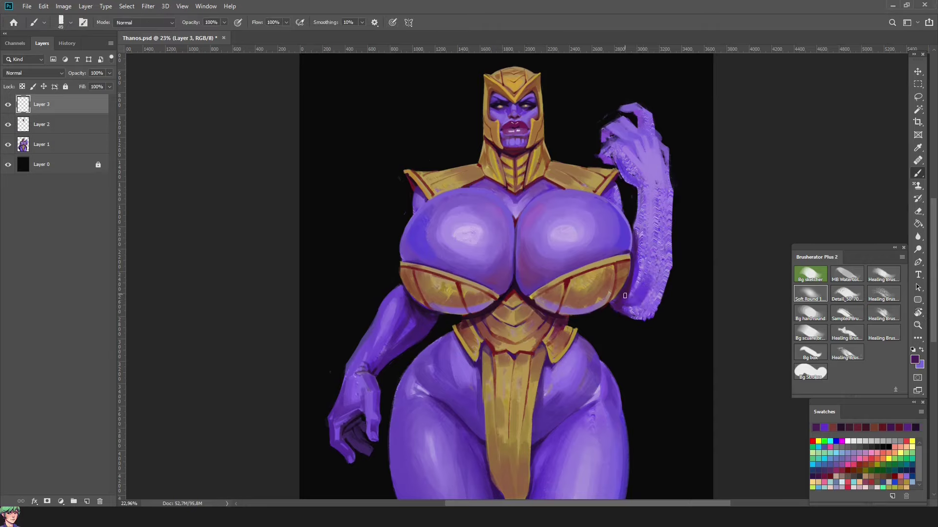
alt+click(657, 288)
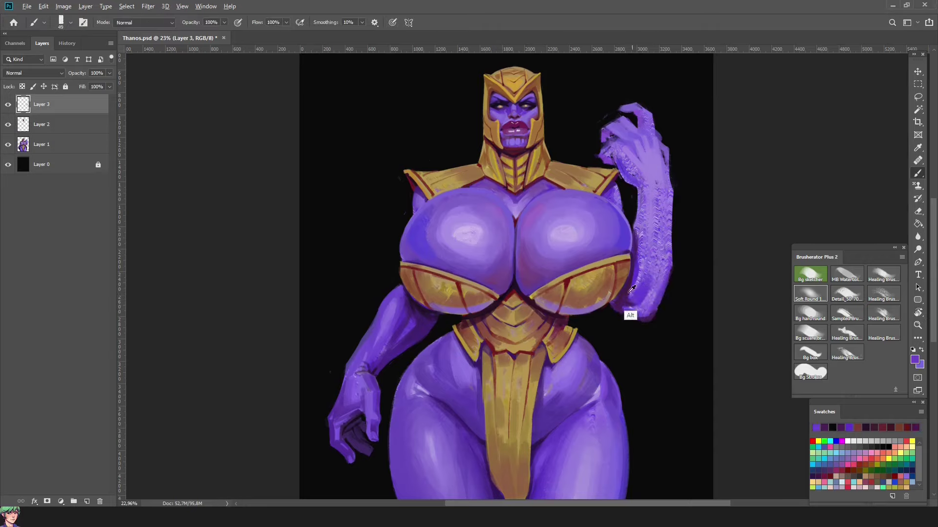
alt+click(531, 305)
alt+click(643, 192)
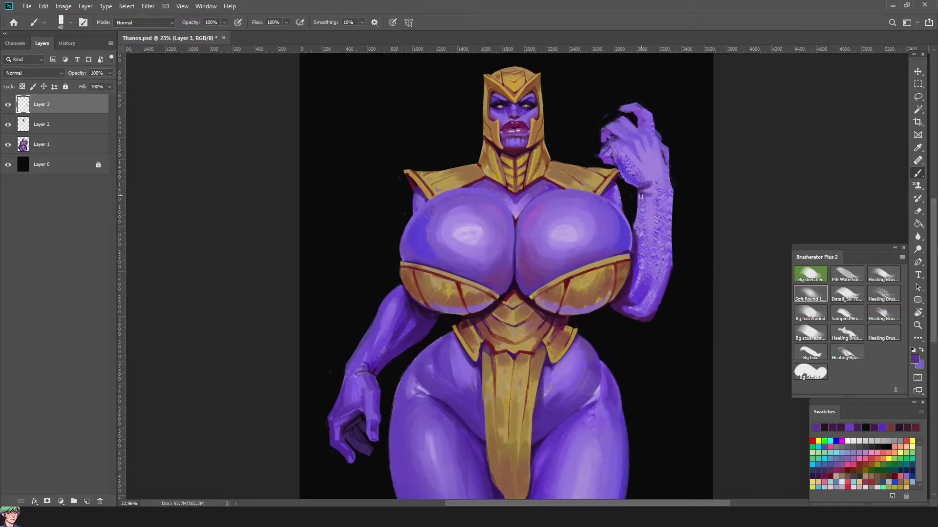
drag(641, 197, 640, 236)
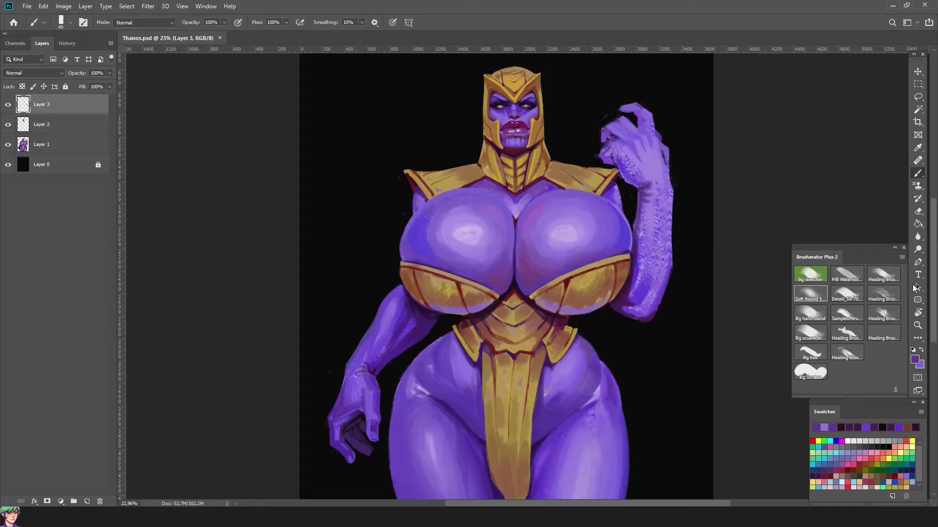
Paint highlights on the chest armor cups using light orange and pale yellow swatch colors
drag(635, 293, 538, 390)
key(Escape)
click(815, 478)
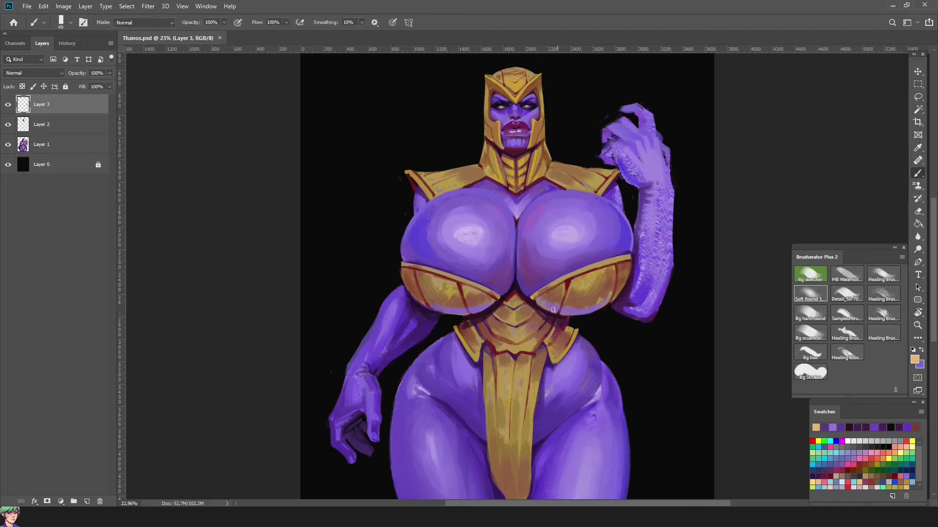
click(814, 480)
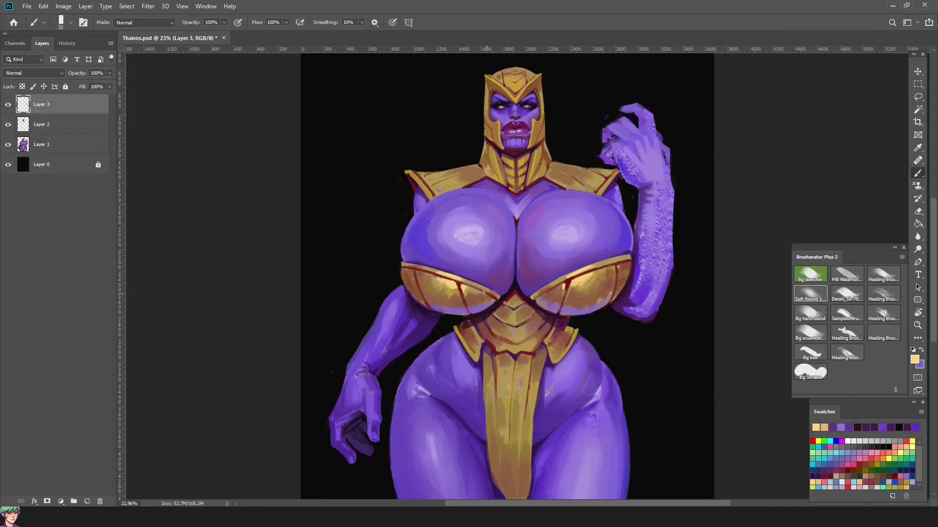
Add pale yellow highlights to the waist armor, loincloth, shoulder plates, neck guard and helmet
drag(635, 293, 562, 342)
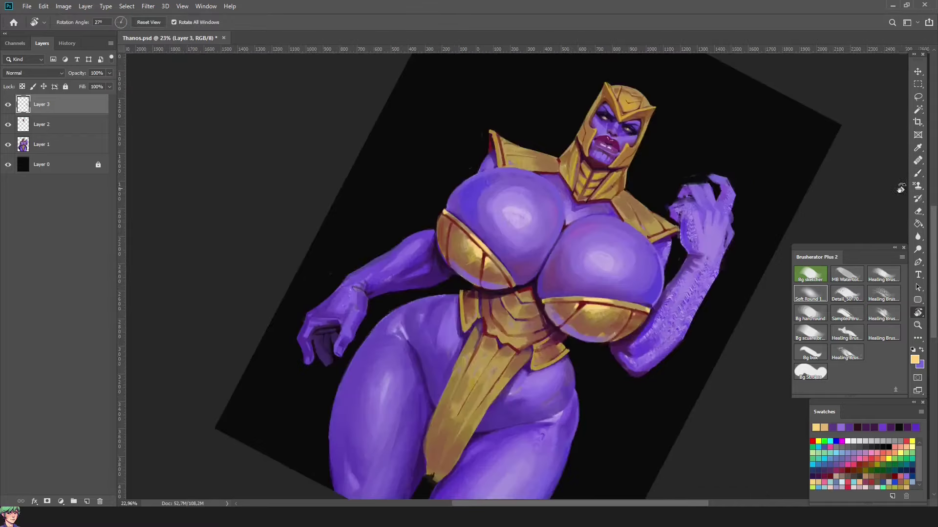
key(Escape)
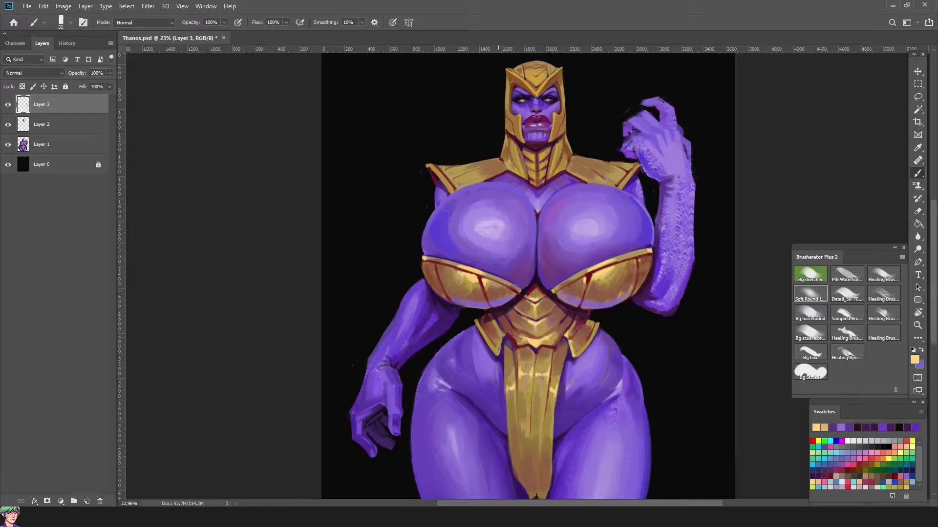
mouse_move(792, 353)
mouse_down()
mouse_move(684, 440)
mouse_move(586, 147)
mouse_move(521, 178)
mouse_up()
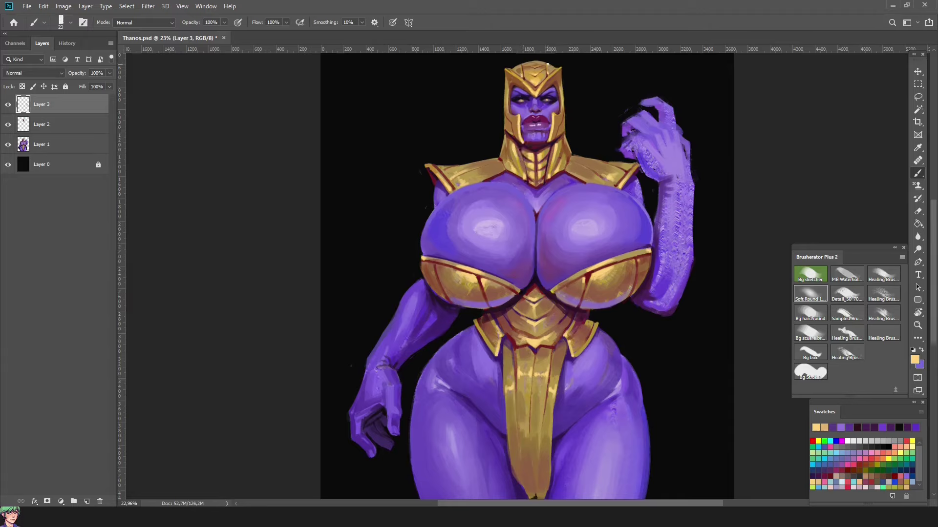
key(r)
drag(547, 64, 655, 239)
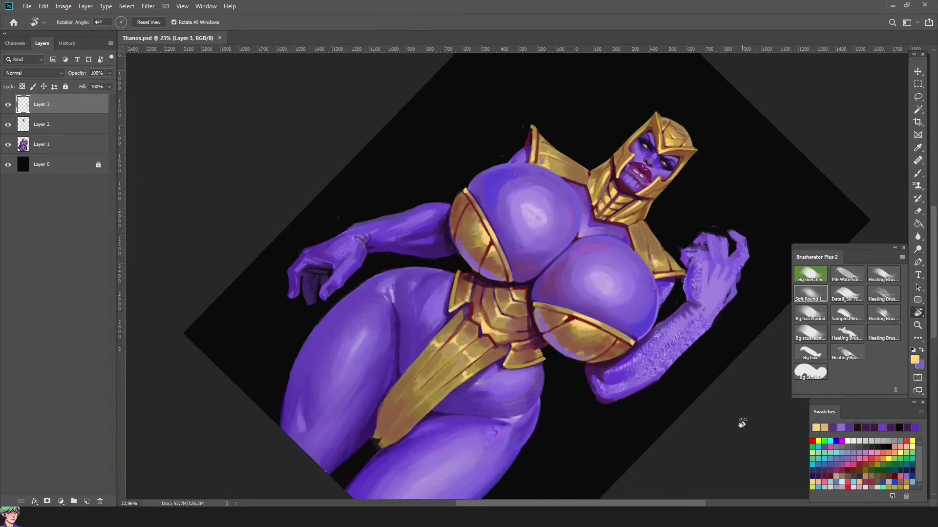
drag(683, 275, 602, 166)
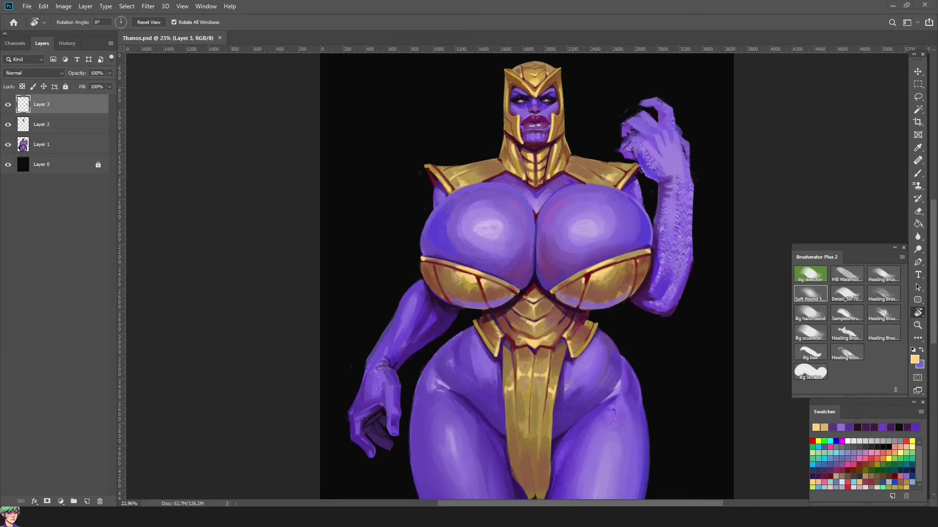
Add a new layer and block in a gold gauntlet over the raised hand and forearm with an 80 px textured brush
scroll(754, 157, up, 2)
click(87, 502)
key(b)
right_click(678, 350)
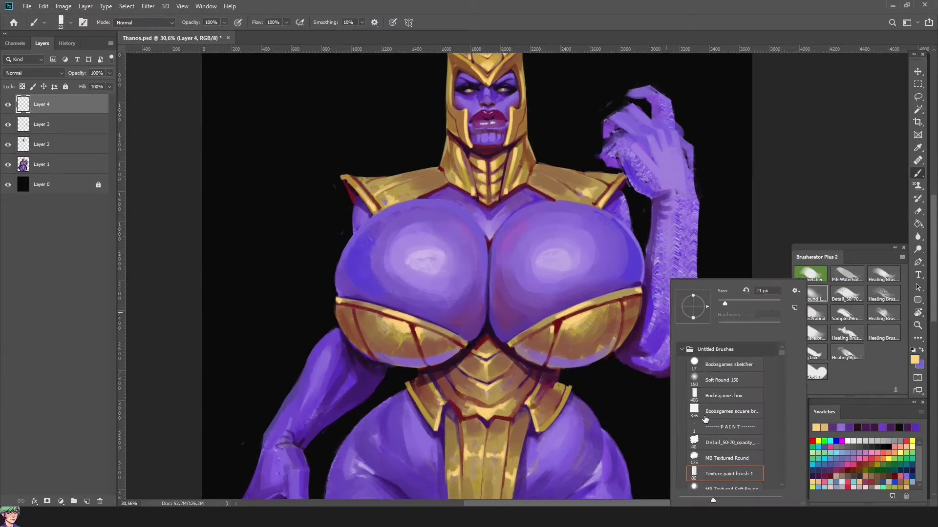
click(847, 352)
mouse_move(664, 342)
mouse_down()
mouse_move(667, 293)
mouse_move(652, 284)
mouse_move(655, 272)
mouse_move(615, 264)
mouse_move(596, 235)
mouse_move(630, 195)
mouse_up()
scroll(670, 273, up, 3)
scroll(635, 194, down, 3)
right_click(663, 211)
double_click(704, 312)
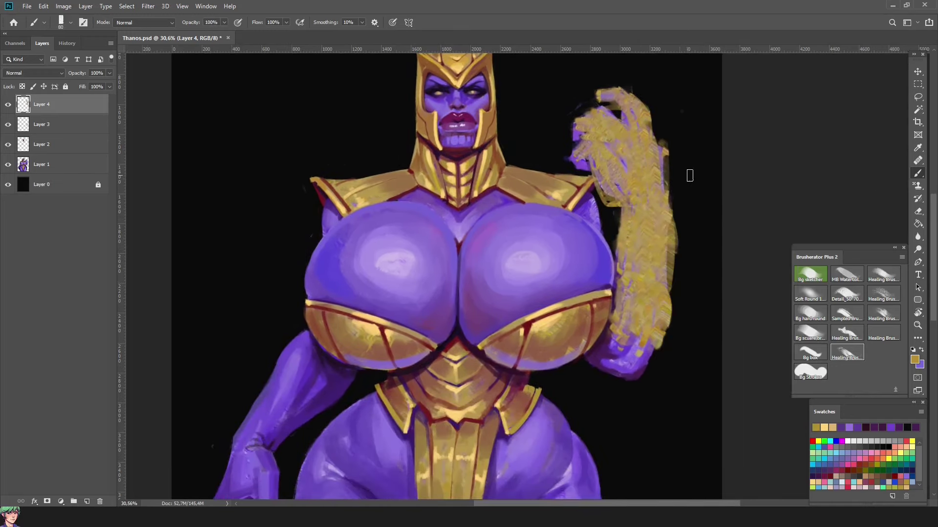
Draw dark red oval stone sockets on the gauntlet's knuckles and back of the hand, plus the wrist edge, with a 28 px brush
click(899, 474)
key(bracketleft)
key(bracketleft)
key(bracketleft)
key(bracketleft)
key(bracketleft)
key(bracketleft)
key(bracketleft)
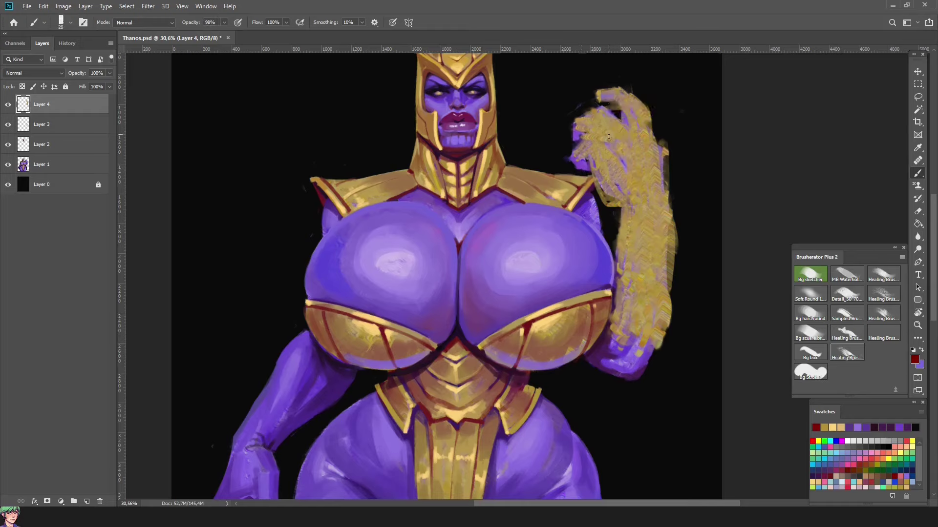
drag(605, 138, 604, 143)
drag(619, 128, 616, 132)
mouse_move(632, 125)
mouse_down()
mouse_move(636, 137)
mouse_move(623, 119)
mouse_move(616, 142)
mouse_move(642, 165)
mouse_move(636, 189)
mouse_move(651, 155)
mouse_move(654, 179)
mouse_move(604, 145)
mouse_up()
mouse_move(623, 212)
mouse_down()
mouse_move(656, 205)
mouse_move(665, 185)
mouse_move(655, 140)
mouse_move(663, 201)
mouse_move(631, 190)
mouse_up()
drag(653, 150, 637, 179)
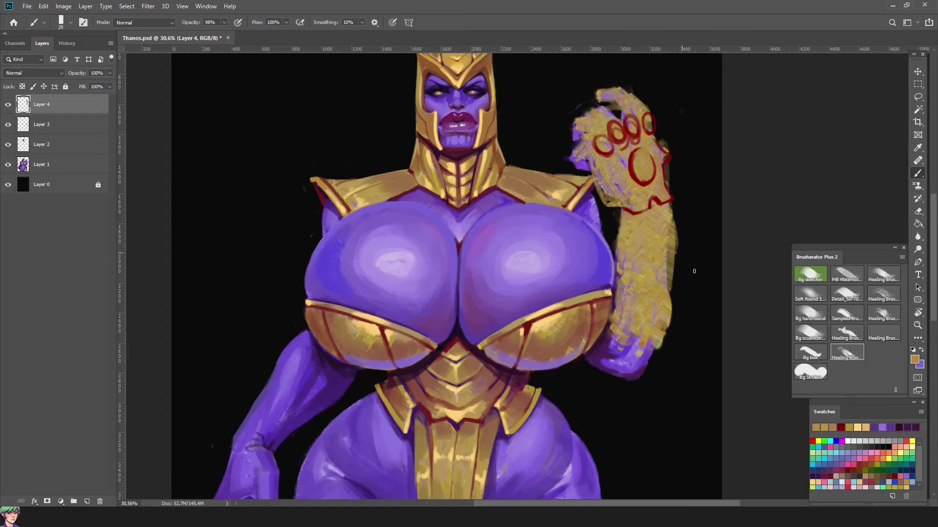
Outline the gauntlet's flared cuff plates and the forearm edges down to the elbow in dark red
mouse_move(635, 215)
mouse_down()
mouse_move(643, 256)
mouse_move(615, 247)
mouse_up()
drag(615, 253, 636, 250)
drag(666, 205, 681, 254)
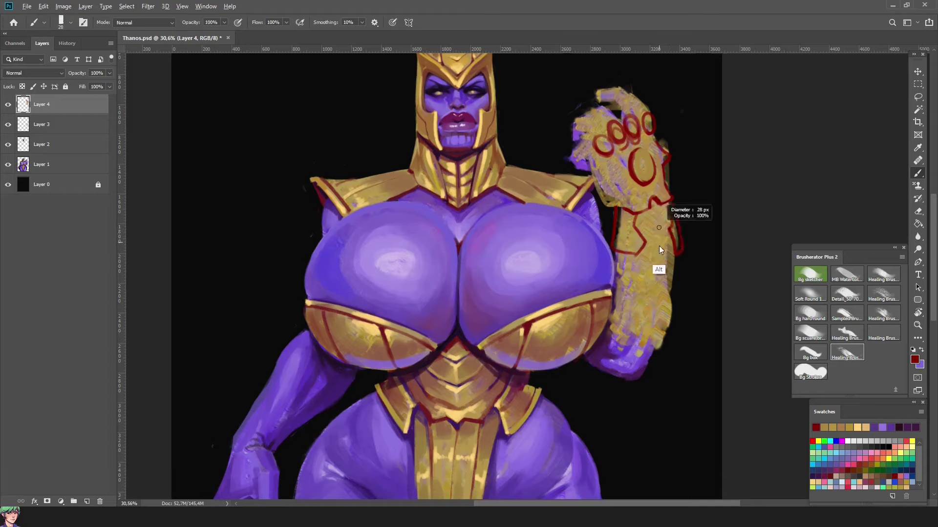
mouse_move(656, 223)
mouse_down()
mouse_move(655, 205)
mouse_move(645, 242)
mouse_up()
mouse_move(680, 259)
mouse_down()
mouse_move(678, 293)
mouse_move(665, 303)
mouse_move(680, 305)
mouse_move(610, 330)
mouse_up()
drag(676, 306, 663, 347)
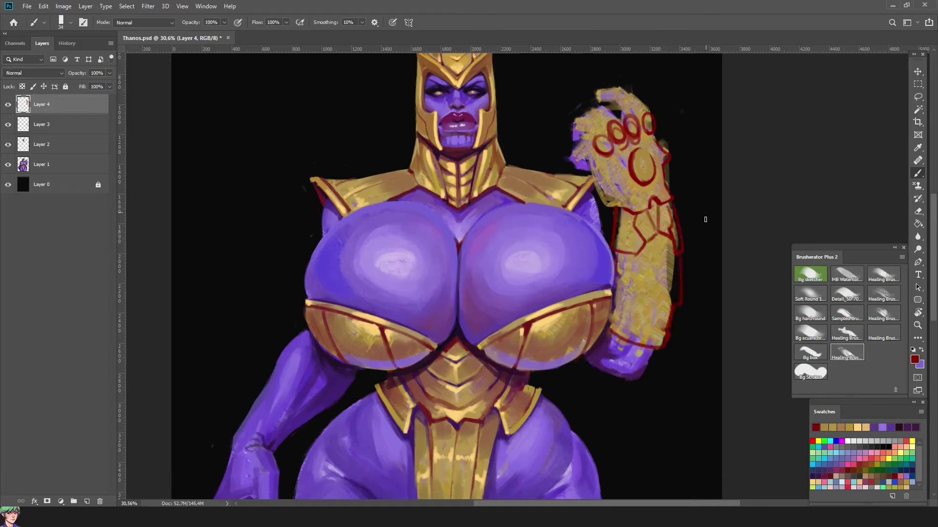
Draw the inner panel lines of the gauntlet's cuff and forearm in dark red with the 34 px brush
mouse_move(619, 229)
mouse_down()
mouse_move(630, 213)
mouse_move(669, 209)
mouse_up()
drag(614, 258, 665, 237)
drag(655, 205, 672, 261)
drag(655, 207, 656, 225)
drag(670, 264, 664, 310)
drag(664, 241, 663, 271)
drag(647, 244, 628, 311)
drag(615, 273, 643, 249)
drag(669, 252, 671, 335)
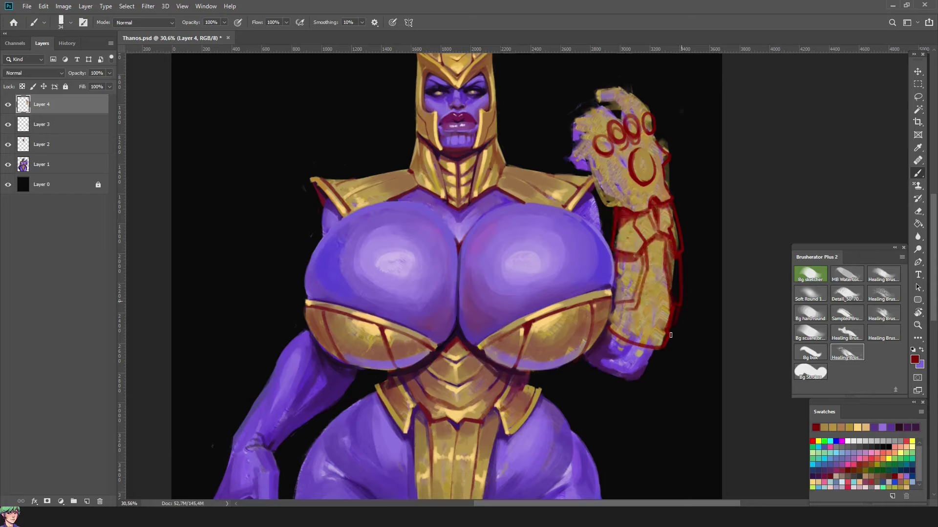
Outline the gauntlet's curled fingers, their joint segments and the thumb in dark red
mouse_move(583, 141)
mouse_down()
mouse_move(575, 164)
mouse_move(574, 124)
mouse_move(601, 122)
mouse_move(599, 130)
mouse_move(606, 109)
mouse_up()
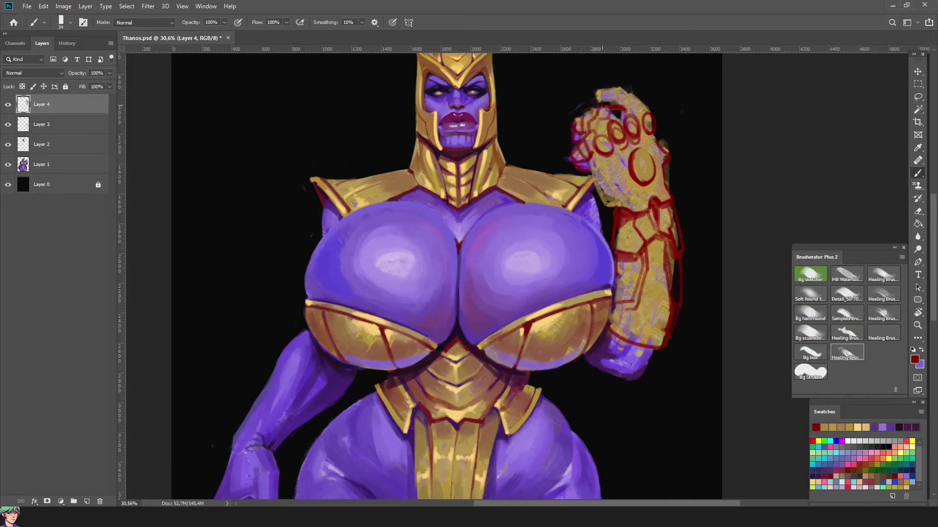
mouse_move(586, 154)
mouse_down()
mouse_move(648, 111)
mouse_move(632, 100)
mouse_move(662, 143)
mouse_up()
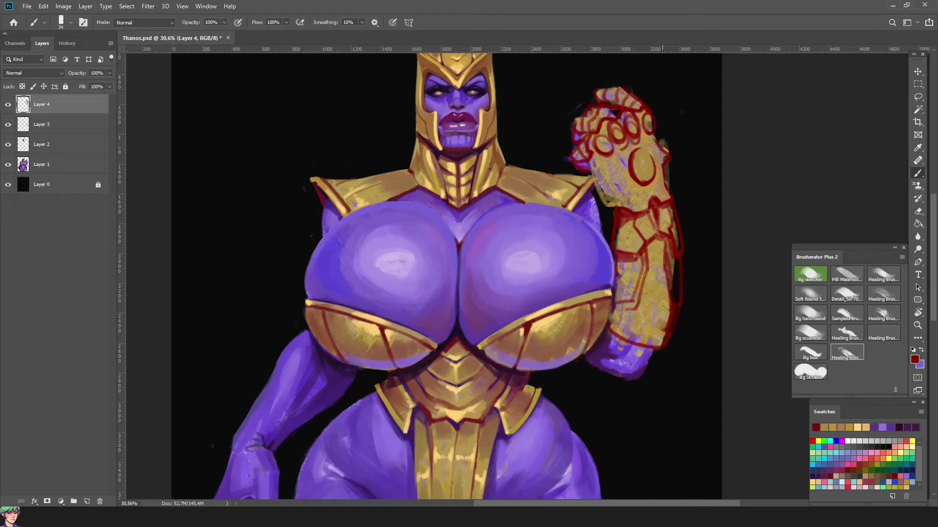
Clean up the gauntlet's outer silhouette with sampled black and restate its lower hand edge in sampled dark red
alt+click(588, 171)
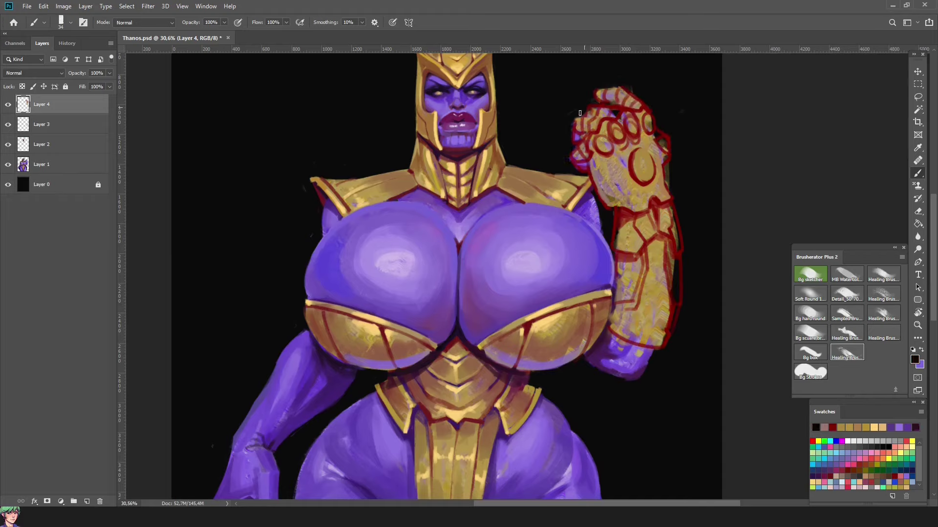
drag(617, 82, 680, 149)
alt+click(682, 250)
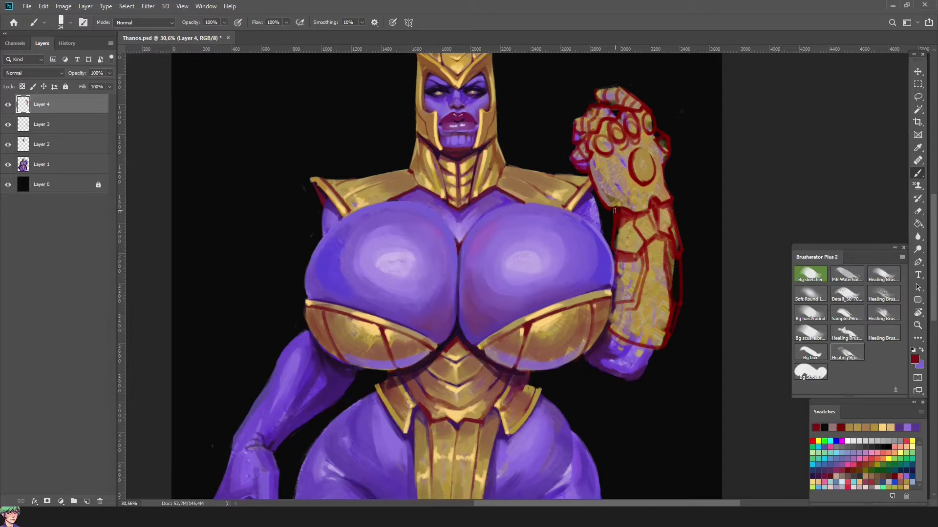
Flip the canvas, reshape the gauntlet's forearm with Liquify, and flip the canvas back
key(ctrl+shift+h)
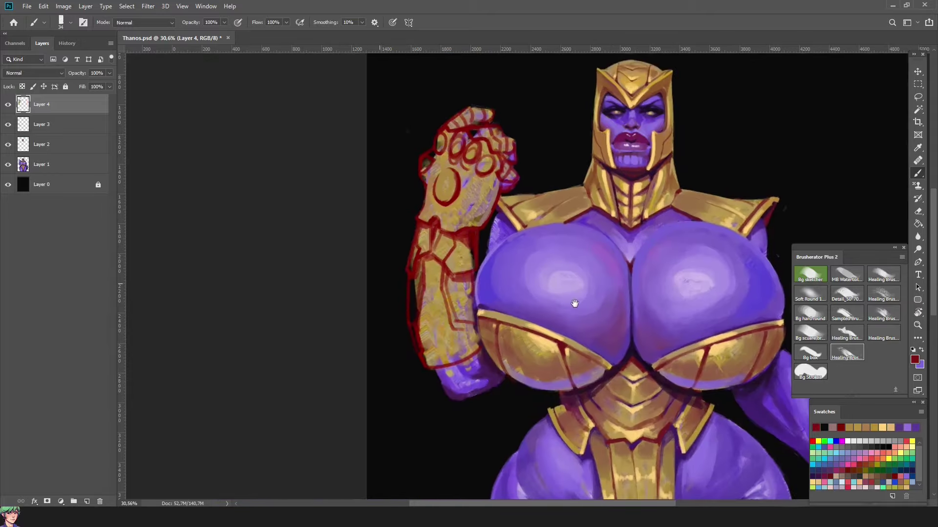
click(148, 5)
click(168, 86)
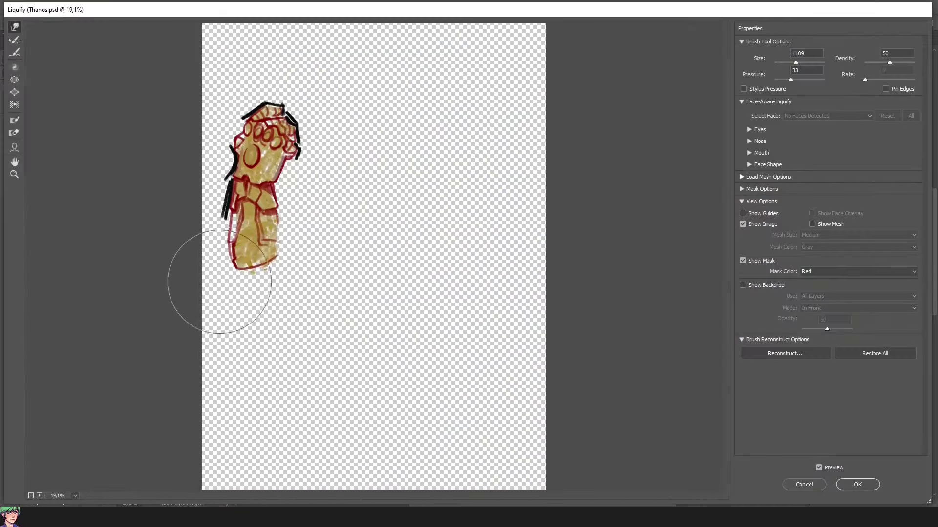
key(Return)
key(ctrl+shift+h)
Erase the gauntlet paint that overlaps the edge of the chest
key(e)
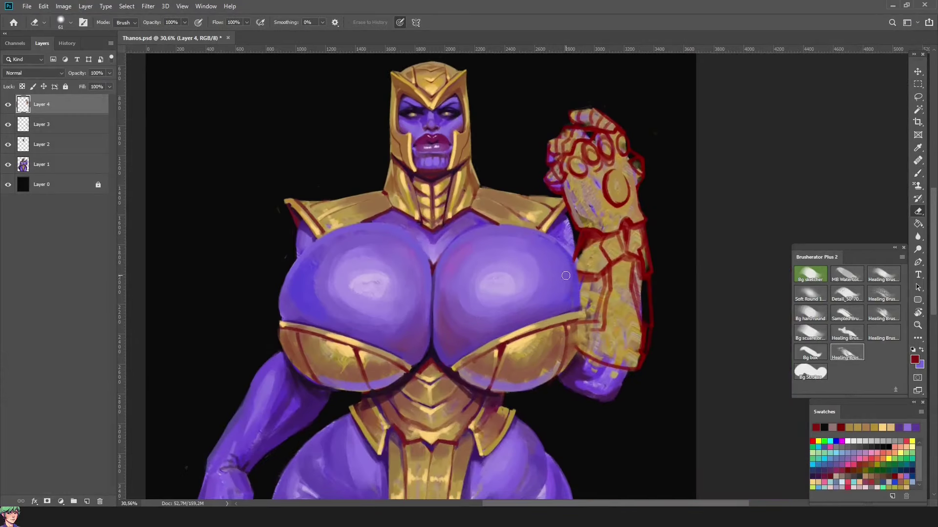
drag(578, 257, 581, 344)
key(b)
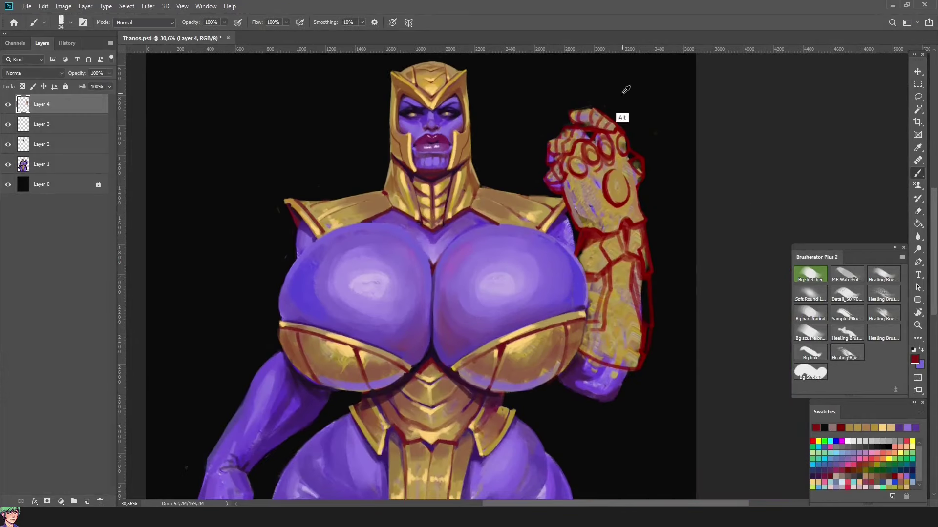
Clean up the gauntlet's inner wrist edge, forearm cuff and the elbow below it with sampled black, gold and purple
alt+click(623, 118)
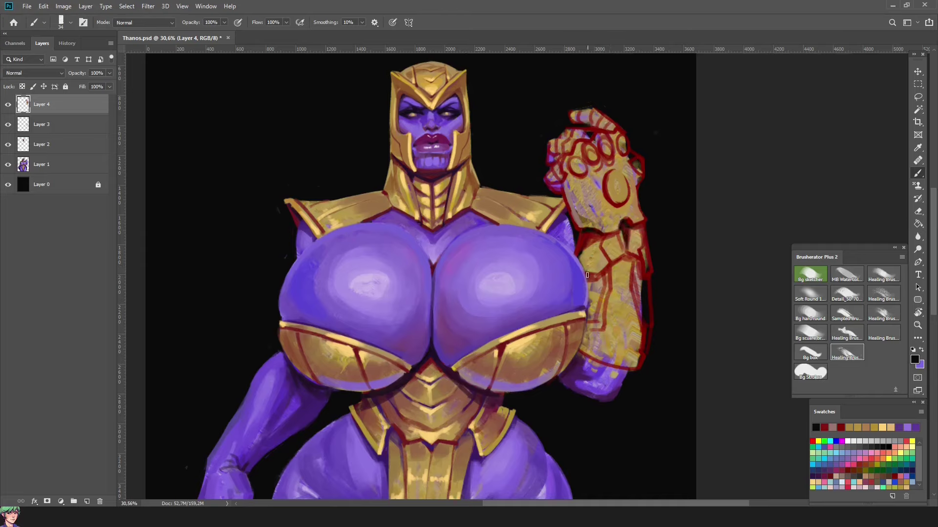
mouse_move(587, 275)
mouse_down()
mouse_move(640, 259)
mouse_move(603, 278)
mouse_up()
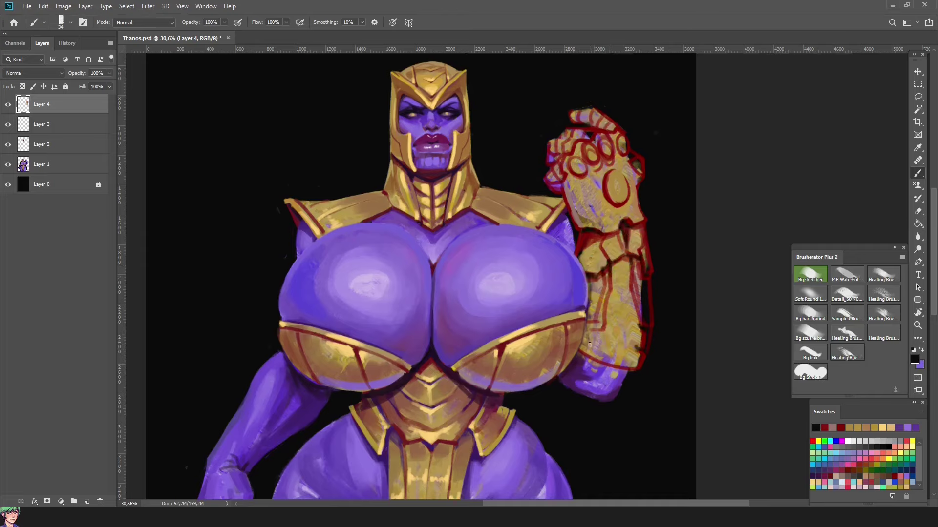
alt+click(591, 362)
drag(593, 392, 611, 382)
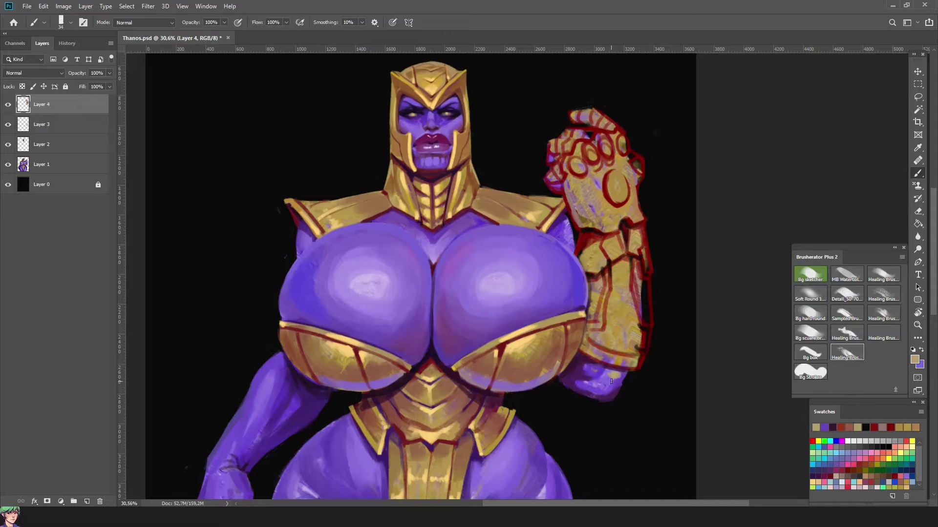
alt+click(617, 378)
key(r)
drag(673, 269, 519, 193)
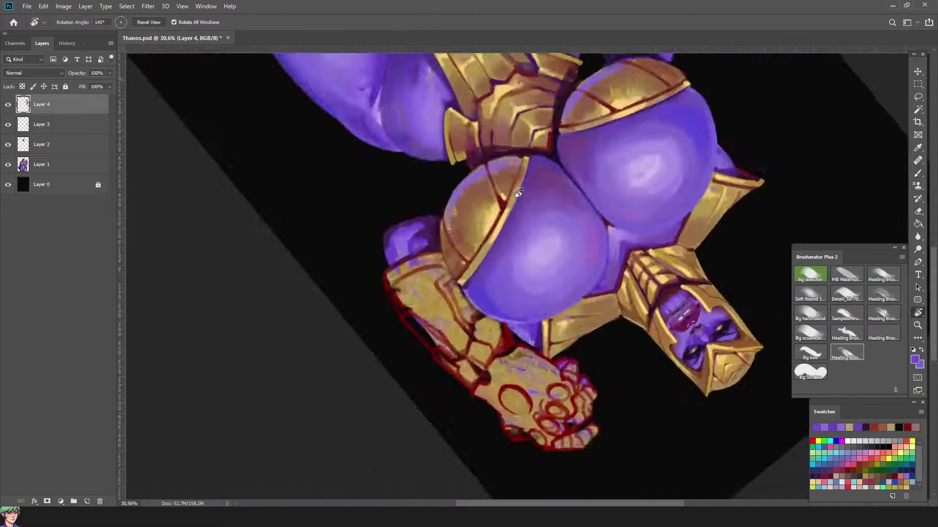
key(Escape)
Paint the gauntlet's four knuckle stones orange, red, light blue and purple
key(i)
click(890, 453)
click(914, 360)
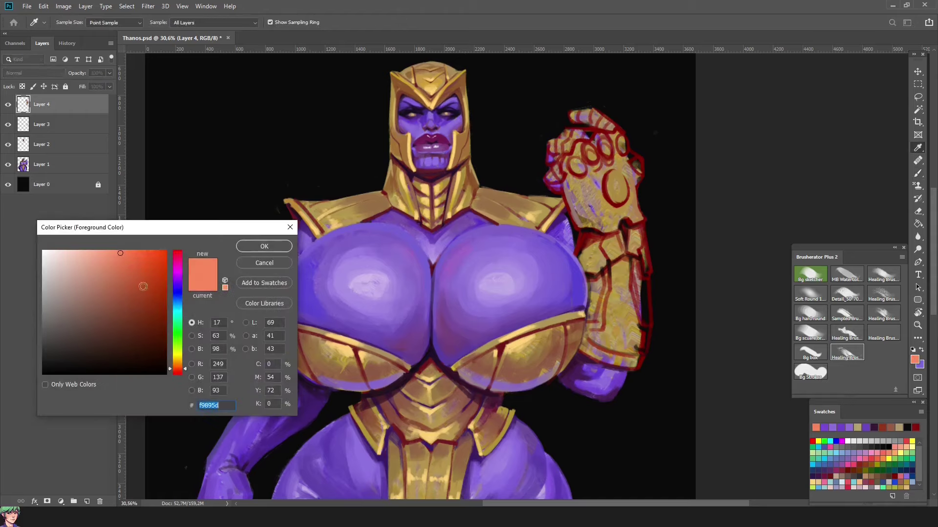
key(Return)
key(b)
drag(581, 182, 576, 163)
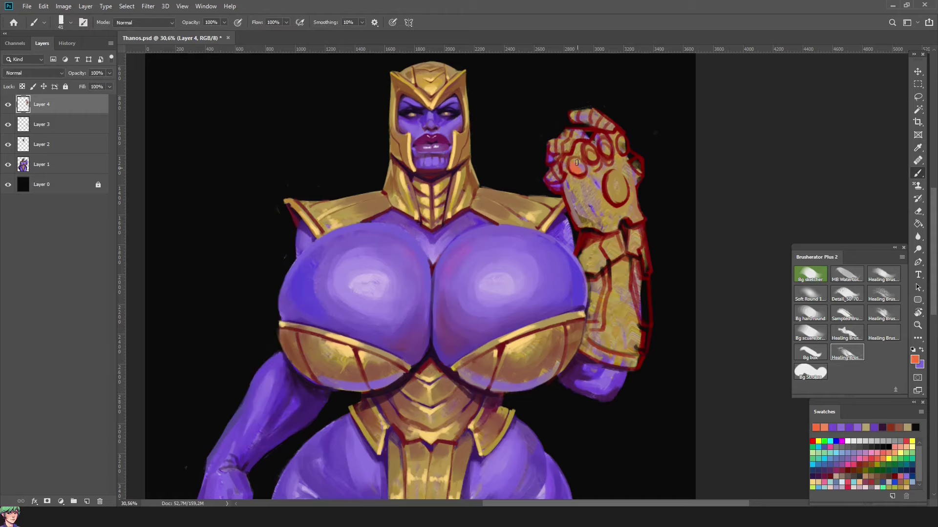
click(853, 483)
click(820, 483)
click(605, 148)
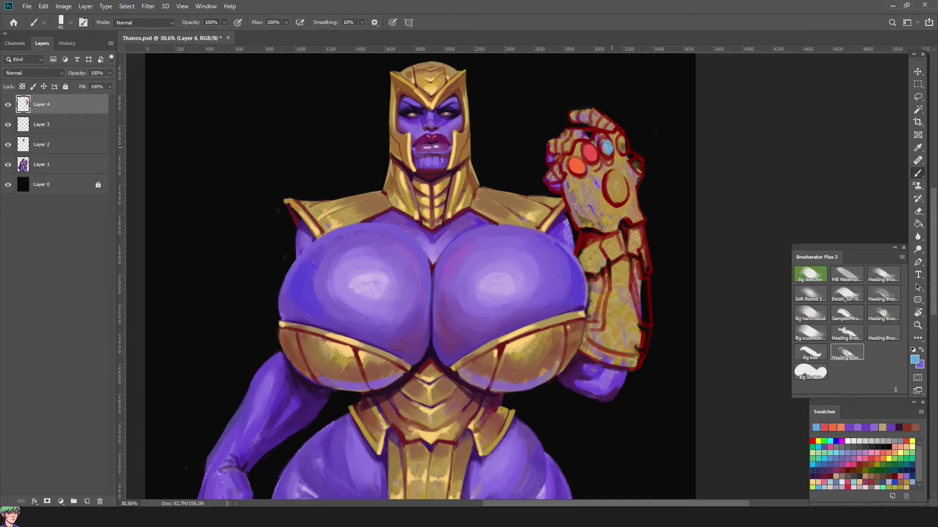
click(906, 475)
click(855, 475)
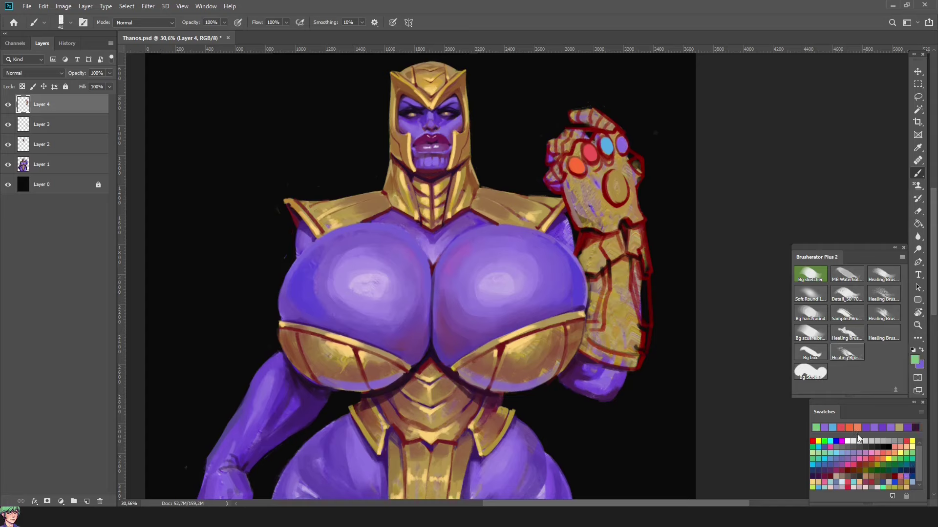
drag(614, 176, 618, 199)
key(ctrl+z)
Fill the large stone on the back of the hand with yellow-green and paint the thumb stone golden yellow
key(i)
click(915, 361)
key(Return)
click(915, 362)
key(Return)
key(b)
mouse_move(617, 198)
mouse_down()
mouse_move(614, 174)
mouse_move(642, 195)
mouse_move(635, 214)
mouse_up()
click(119, 268)
key(Return)
Repaint the knuckle sockets with a smaller brush, giving the stones gold rims and dark red outlines from sampled colours
key(bracketleft)
key(bracketleft)
alt+click(628, 199)
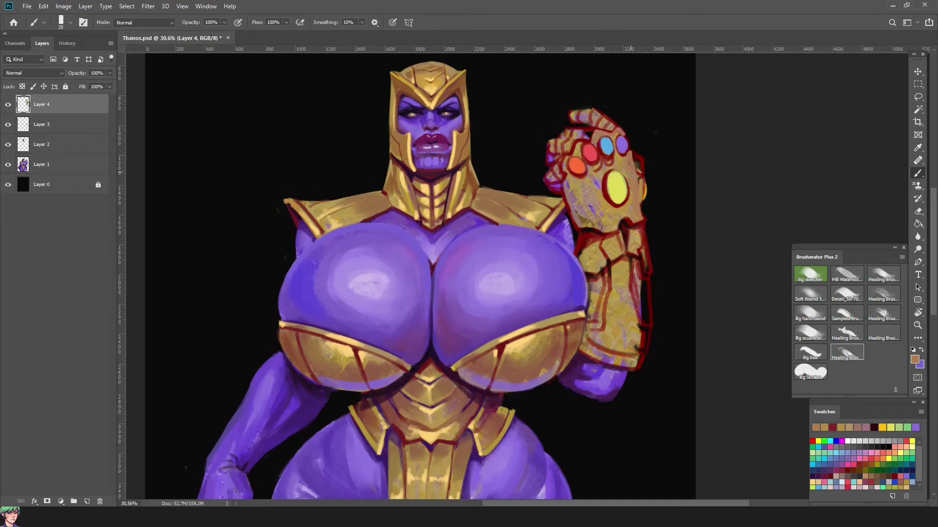
alt+click(614, 155)
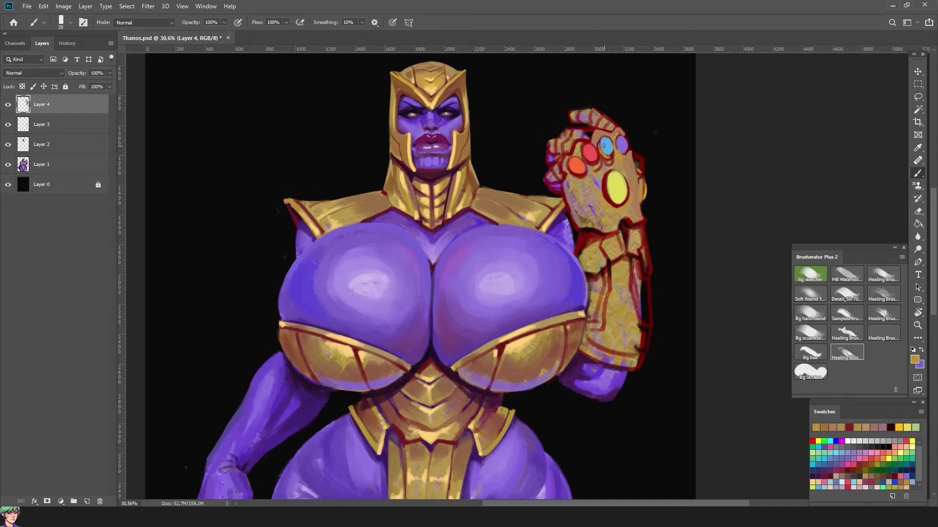
alt+click(563, 159)
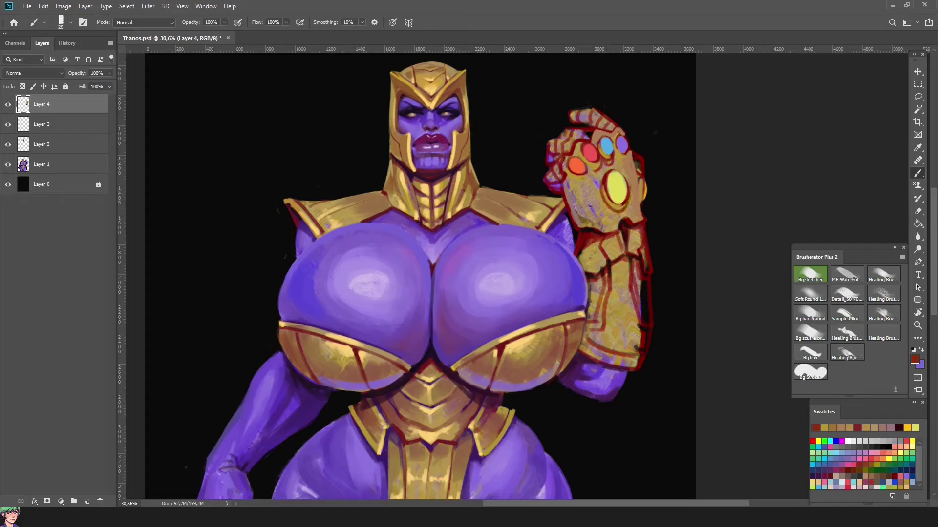
alt+click(611, 154)
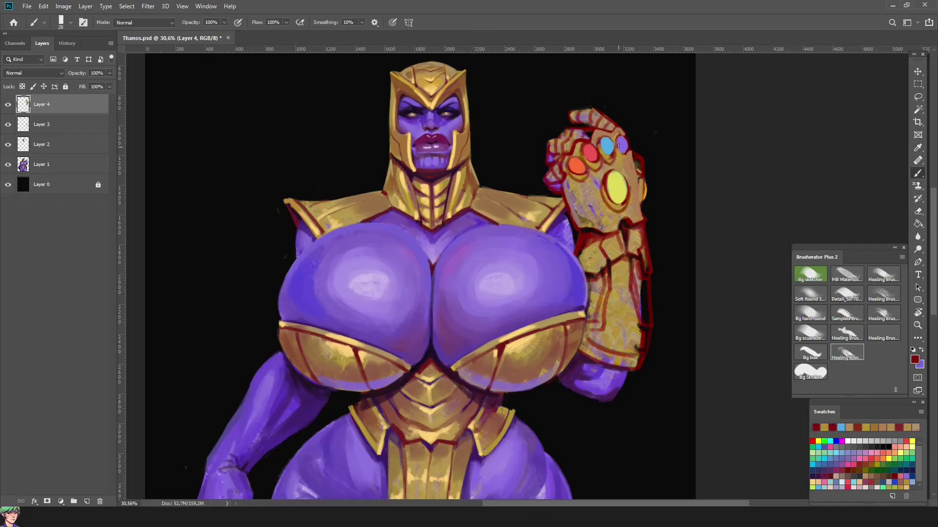
Restate the blue and yellow-green stones in their own sampled colours and refine the gold rim around the large stone
alt+click(606, 145)
alt+click(618, 195)
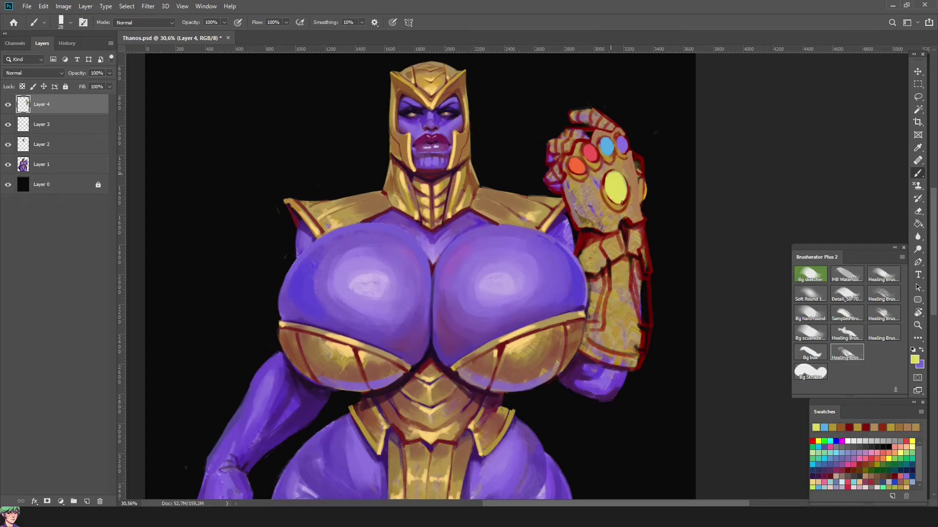
alt+click(628, 196)
alt+click(637, 189)
Define the gauntlet's outer wrist plate with sampled gold and flip the canvas horizontally
alt+click(644, 258)
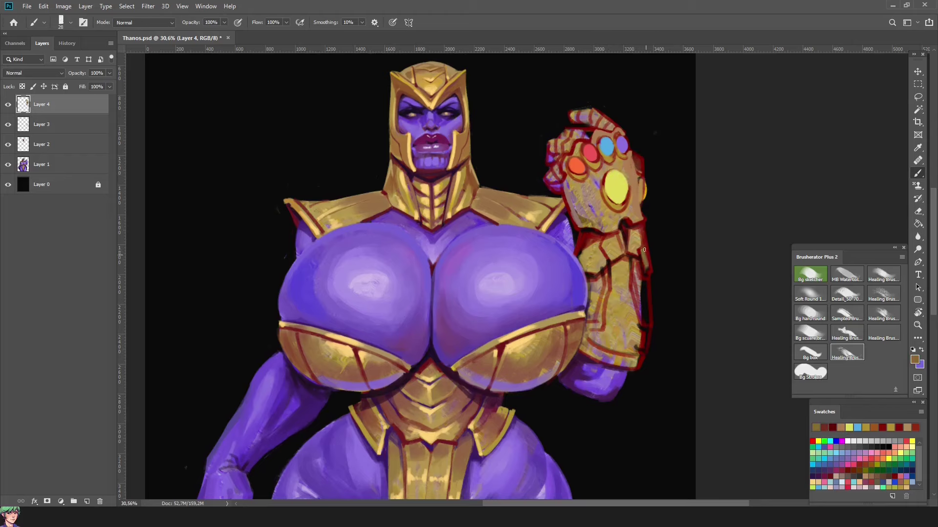
alt+click(637, 249)
key(h)
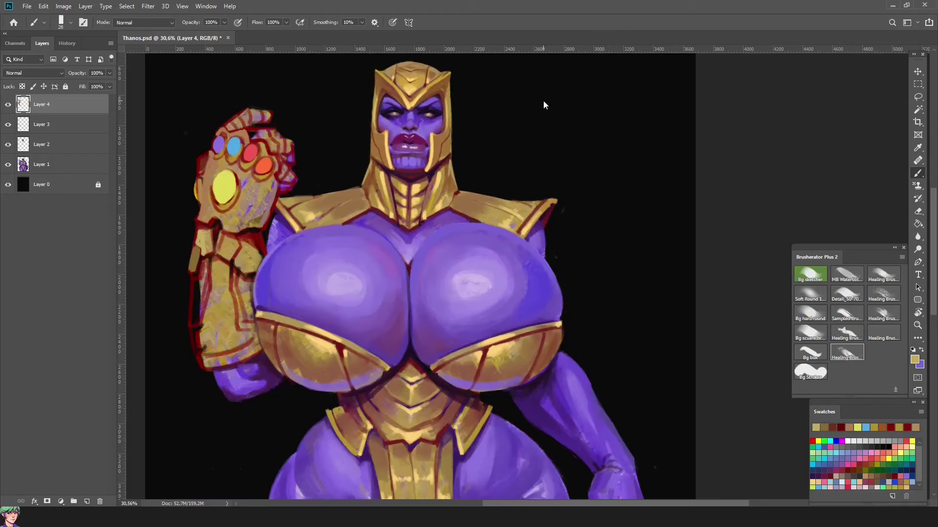
Tidy the thumb side of the hand and the purple stone's contour with sampled dark red, tan, black and purple
alt+click(196, 176)
alt+click(210, 173)
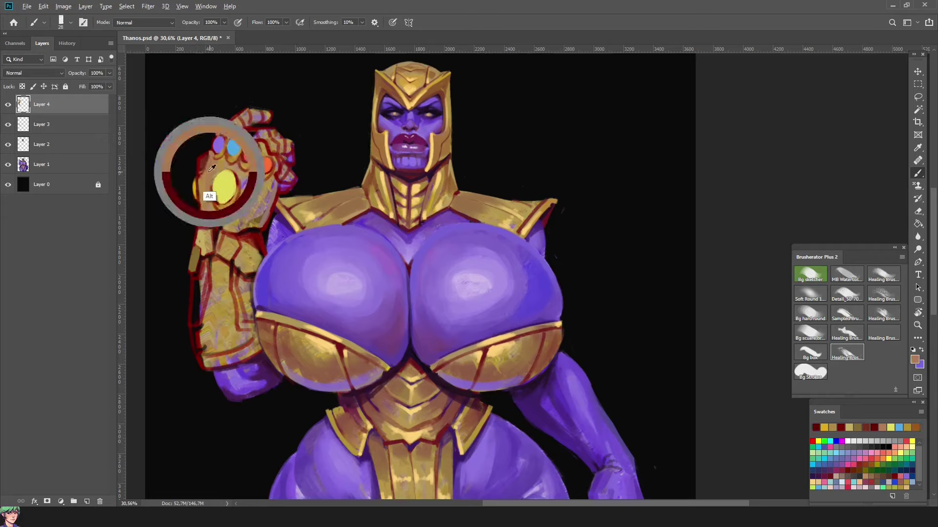
alt+click(208, 198)
alt+click(213, 146)
alt+click(215, 153)
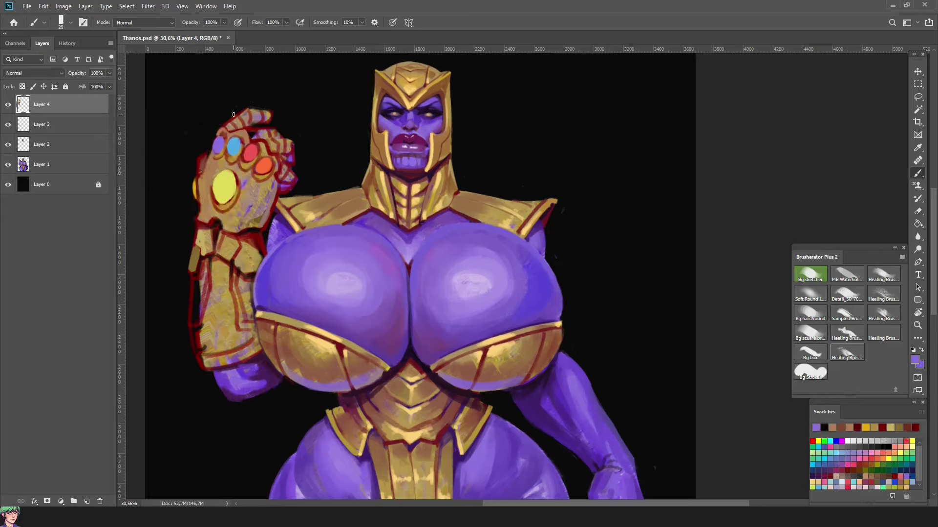
Shade the curled fingers in dark reddish brown, clean their silhouette with sampled black, and flip the canvas back
alt+click(431, 203)
mouse_move(257, 128)
mouse_down()
mouse_move(276, 152)
mouse_move(285, 141)
mouse_move(280, 165)
mouse_up()
alt+right_click(280, 164)
alt+click(300, 183)
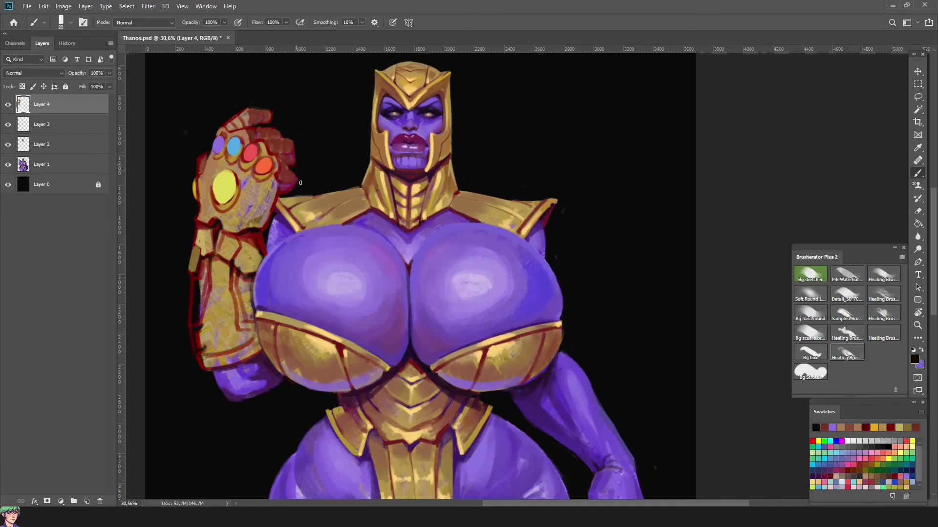
alt+click(266, 124)
alt+click(246, 108)
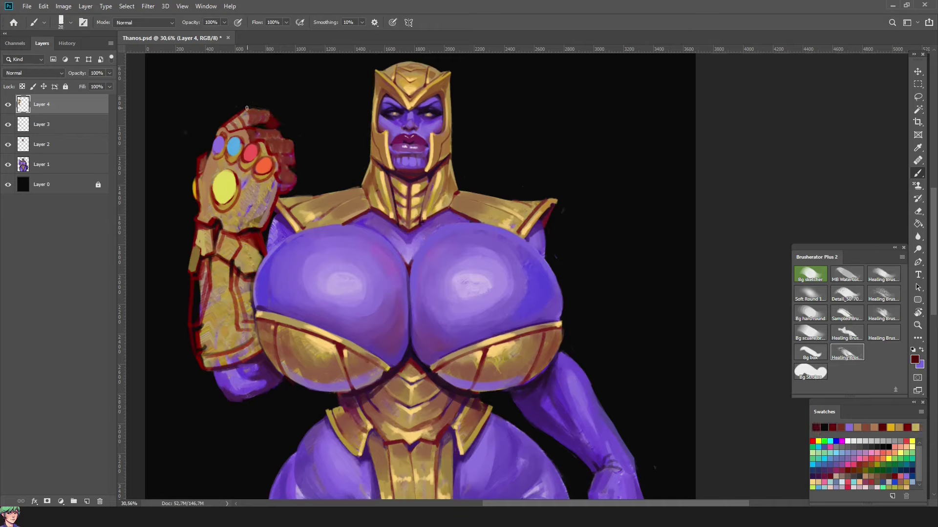
alt+click(245, 115)
key(ctrl+shift+h)
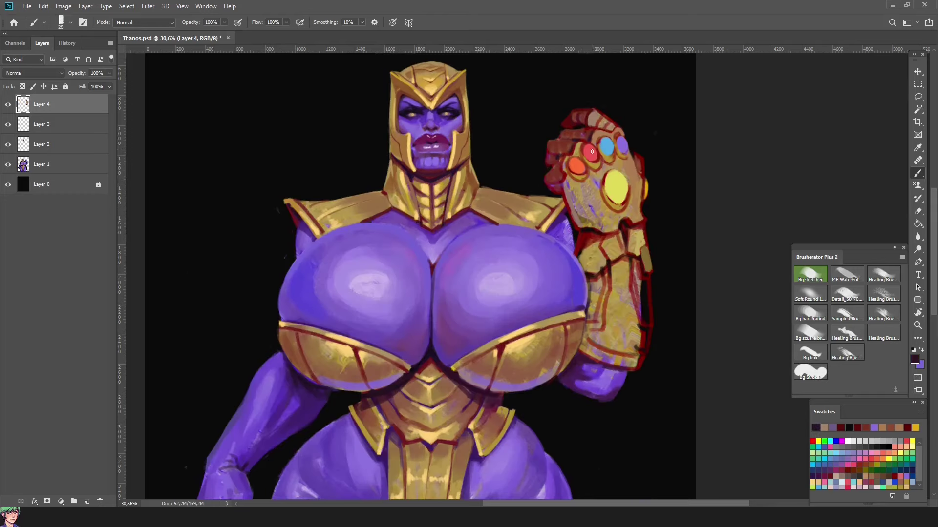
Block in the back of the hand and forearm with smooth brown-gold and the outer forearm strip with reddish brown
alt+click(574, 217)
mouse_move(565, 183)
mouse_down()
mouse_move(588, 195)
mouse_move(580, 217)
mouse_move(591, 264)
mouse_up()
mouse_move(617, 339)
mouse_down()
mouse_move(619, 267)
mouse_move(611, 242)
mouse_move(635, 231)
mouse_move(617, 214)
mouse_move(633, 183)
mouse_move(626, 161)
mouse_up()
key(r)
mouse_move(645, 286)
mouse_down()
mouse_move(641, 391)
mouse_move(607, 307)
mouse_move(674, 322)
mouse_up()
alt+click(490, 383)
mouse_move(627, 362)
mouse_down()
mouse_move(642, 288)
mouse_move(645, 332)
mouse_up()
alt+click(535, 352)
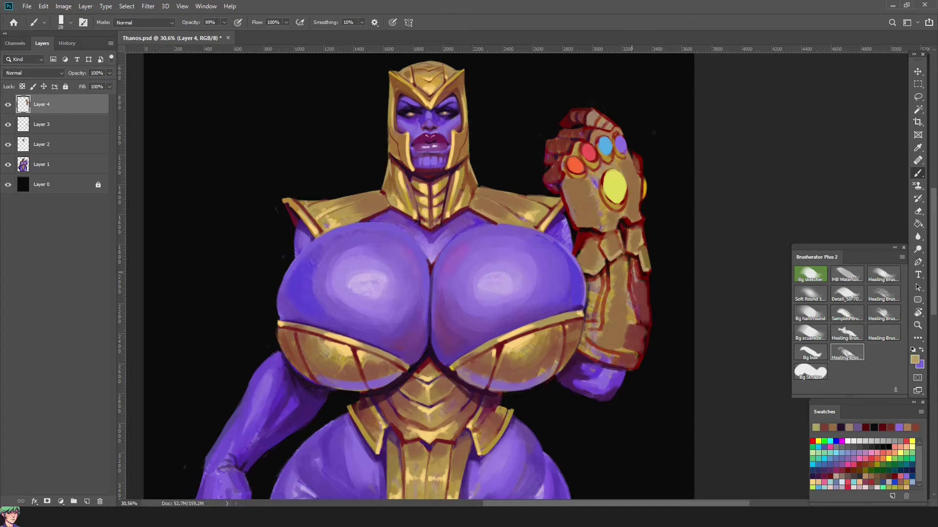
Paint a gold edge along the outer forearm plate and deepen the strip beside it with sampled reddish brown
drag(630, 286, 637, 317)
alt+click(628, 261)
drag(628, 264, 633, 325)
mouse_move(627, 293)
mouse_down()
mouse_move(643, 371)
mouse_move(644, 330)
mouse_up()
alt+click(640, 307)
alt+click(639, 352)
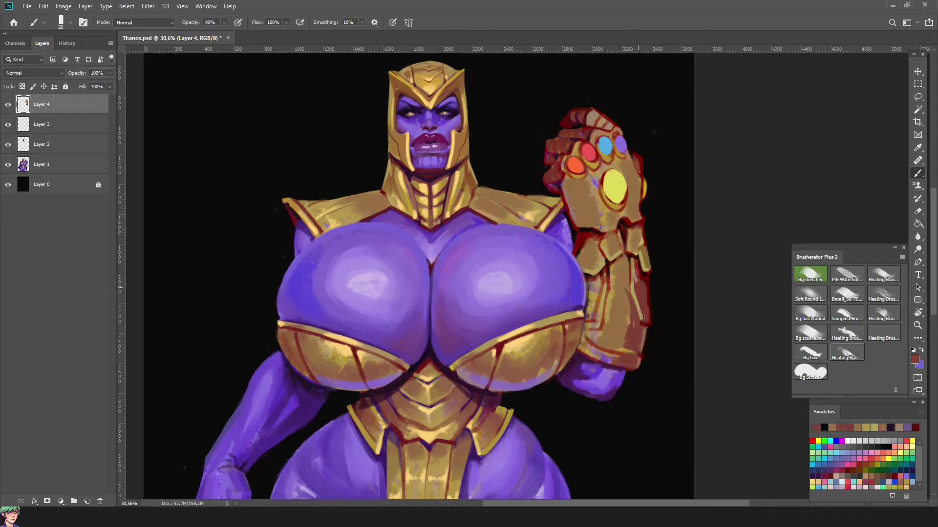
alt+click(646, 288)
Refine the wrist plates and the inner edge of the hand with strokes of sampled gold and dark red
drag(645, 268, 635, 255)
drag(641, 221, 639, 257)
alt+click(600, 237)
mouse_move(578, 222)
mouse_down()
mouse_move(565, 186)
mouse_move(574, 203)
mouse_up()
Add light gold highlights sampled from the chest armor to the edges of the hand, wrist and forearm plates
alt+click(516, 344)
key(bracketleft)
key(bracketleft)
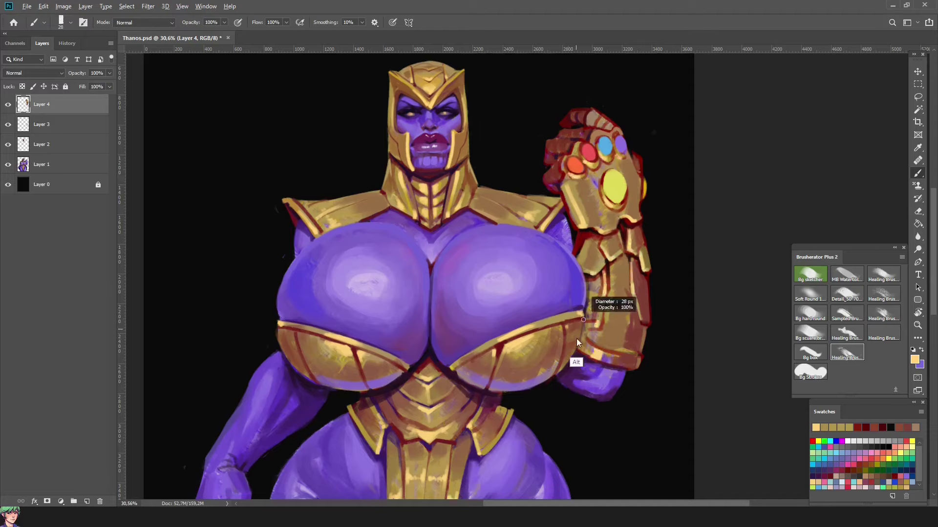
alt+click(585, 252)
mouse_move(610, 336)
mouse_down()
mouse_move(623, 262)
mouse_move(630, 345)
mouse_up()
Flip the canvas and cover the remaining purple patches on the back of the gauntlet's hand with sampled gold-brown
key(h)
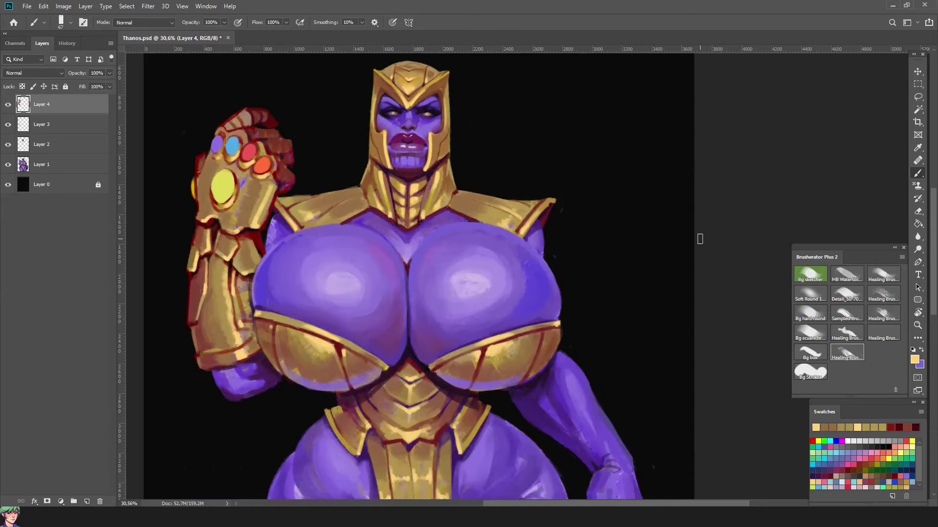
drag(699, 237, 881, 286)
alt+click(417, 262)
mouse_move(417, 262)
mouse_down()
mouse_move(423, 239)
mouse_move(447, 264)
mouse_up()
alt+click(448, 264)
drag(452, 230, 442, 272)
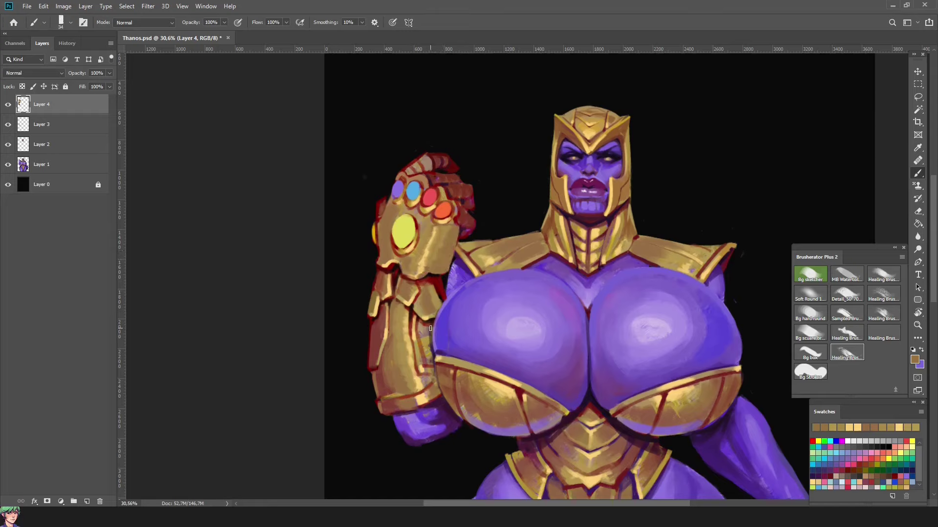
Brighten the forearm cuff with sampled light gold and define the inner forearm panel with sampled dark reds
alt+click(434, 399)
mouse_move(433, 396)
mouse_down()
mouse_move(386, 410)
mouse_move(425, 391)
mouse_up()
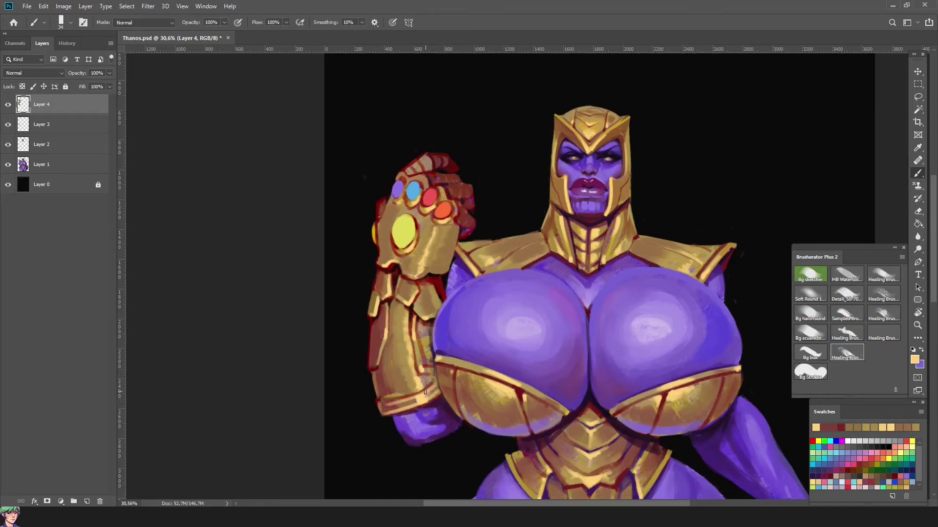
alt+click(413, 400)
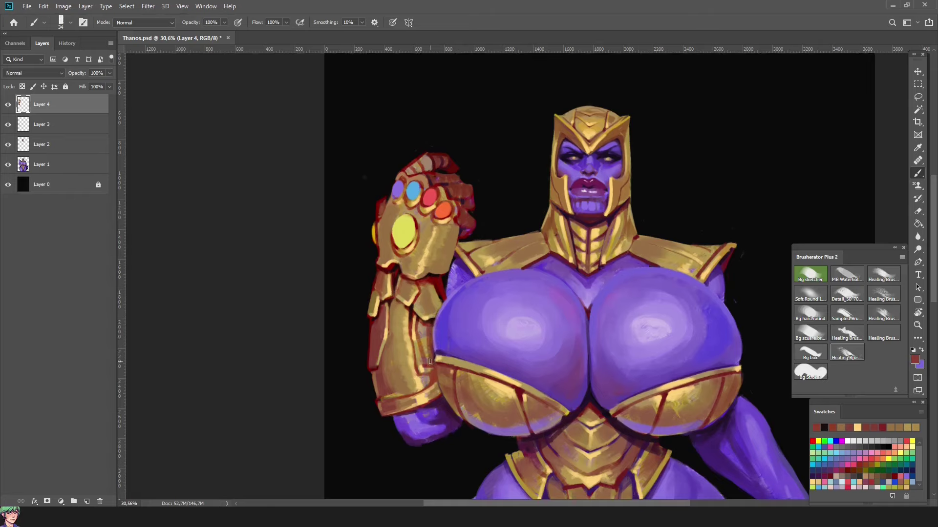
alt+click(423, 409)
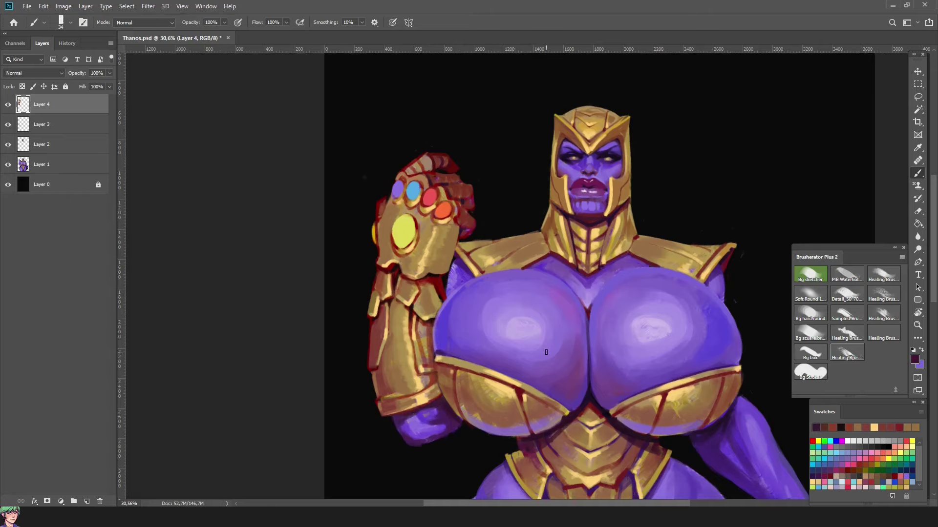
Flip the canvas back, darken the gaps around the knuckle sockets and highlight the gold rims with sampled light gold
key(ctrl+shift+h)
scroll(546, 352, right, 5)
alt+click(589, 228)
alt+click(595, 202)
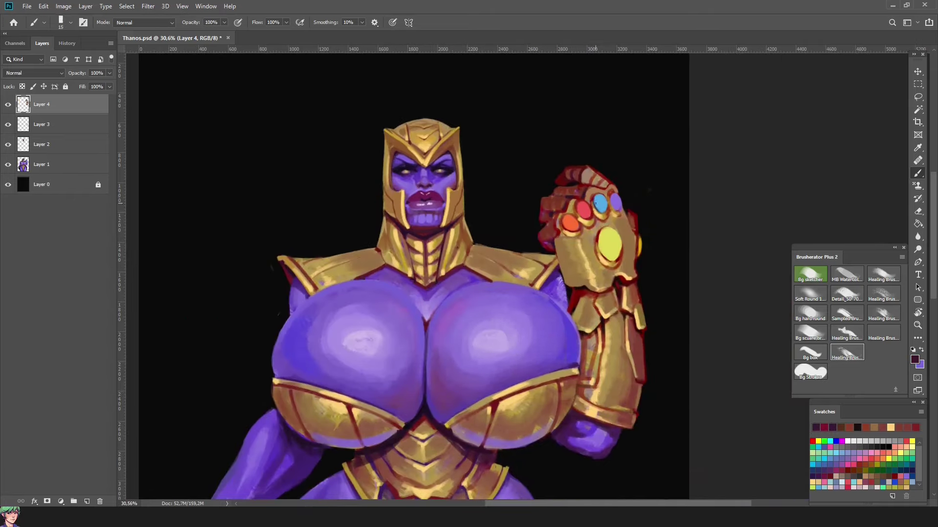
alt+click(566, 278)
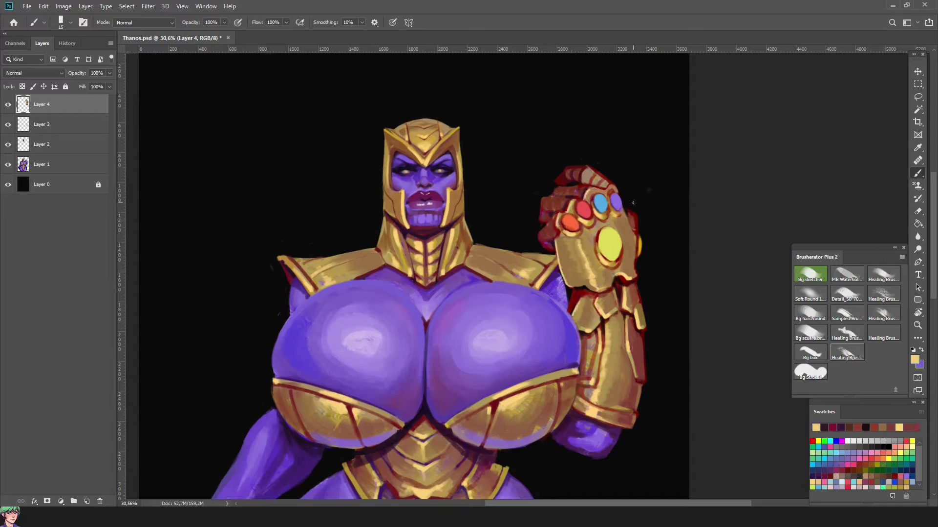
Shade the shoulder plate beside the gauntlet with sampled dark red and smooth the purple skin beneath it
alt+click(543, 271)
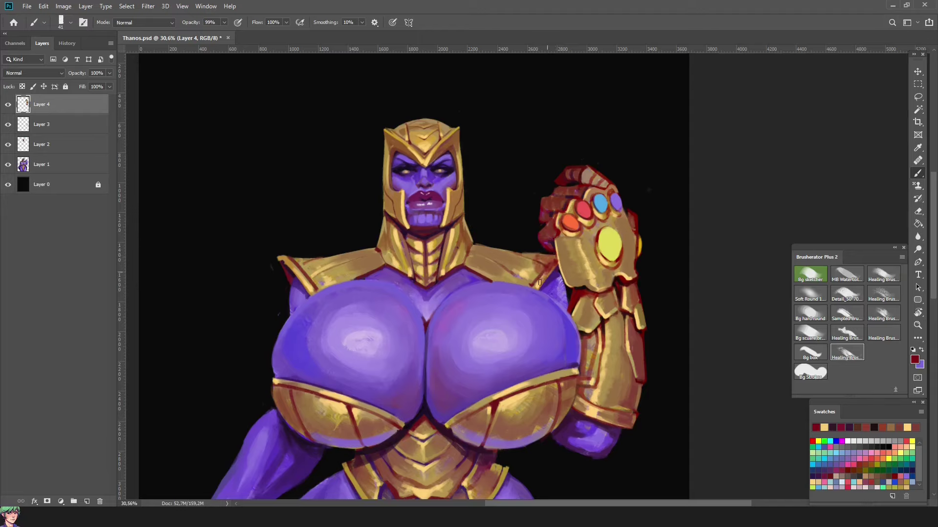
alt+click(559, 282)
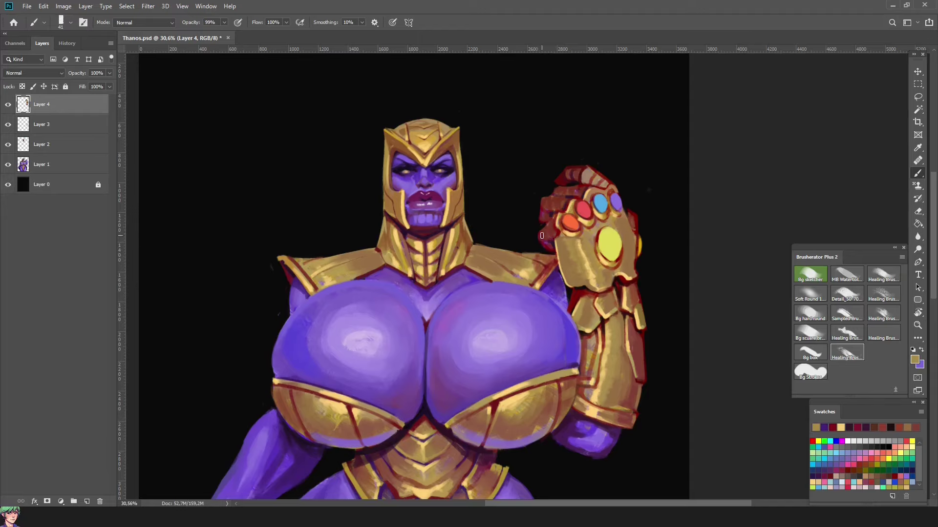
Block in the gauntlet's dark red finger segments with sampled golds, flipping the canvas to refine the fingers
alt+click(580, 191)
alt+click(560, 191)
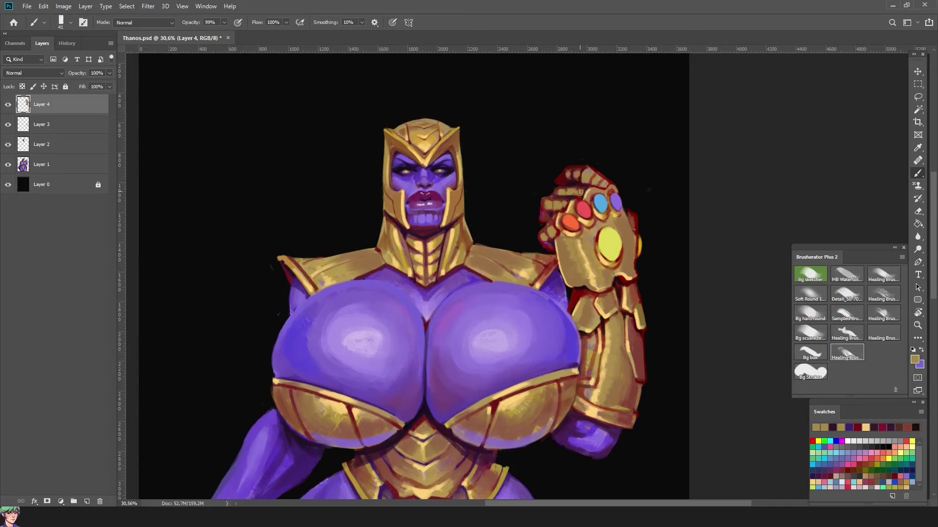
key(h)
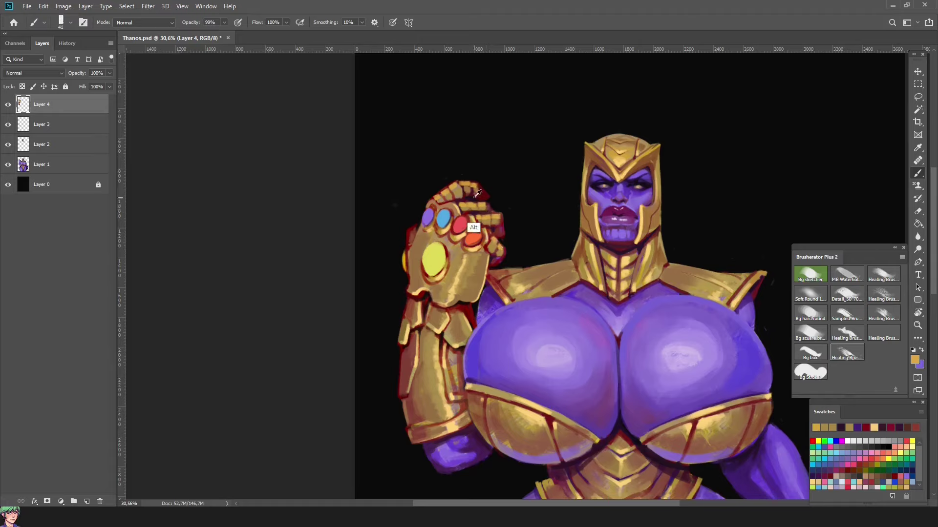
alt+click(462, 186)
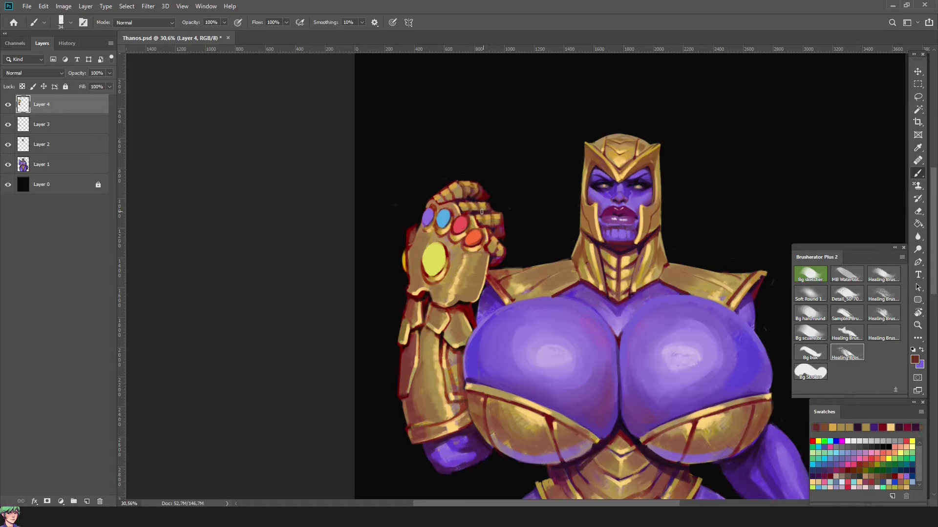
Define the finger joints with sampled dark reds, extend the top fingertip in gold, and flip the canvas back
alt+click(474, 195)
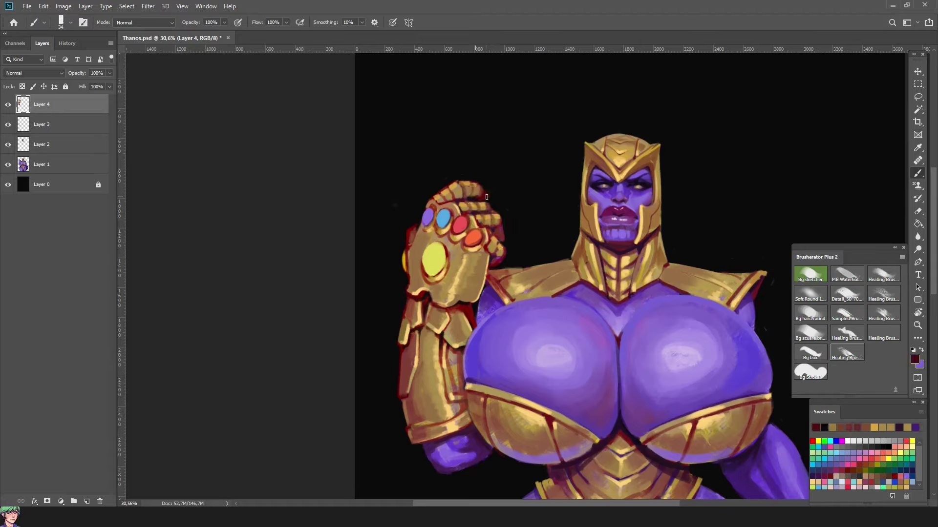
alt+click(474, 211)
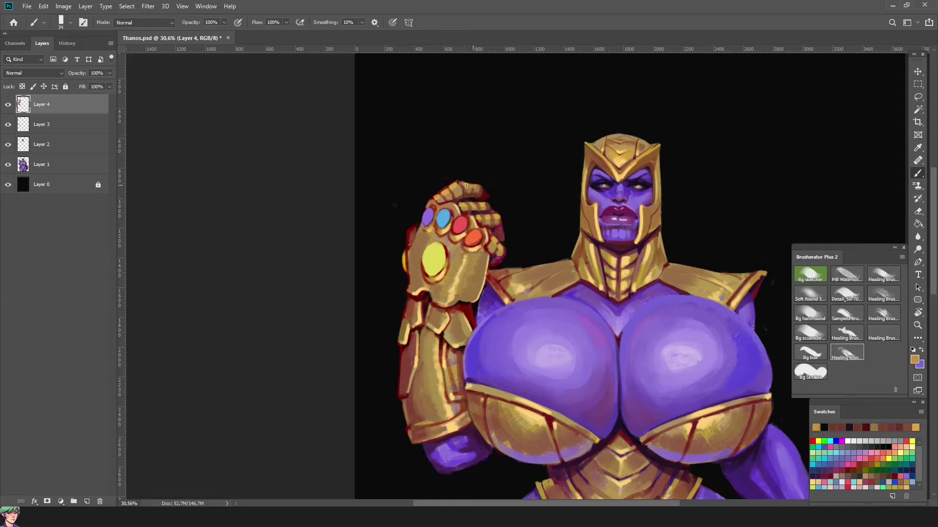
alt+click(500, 211)
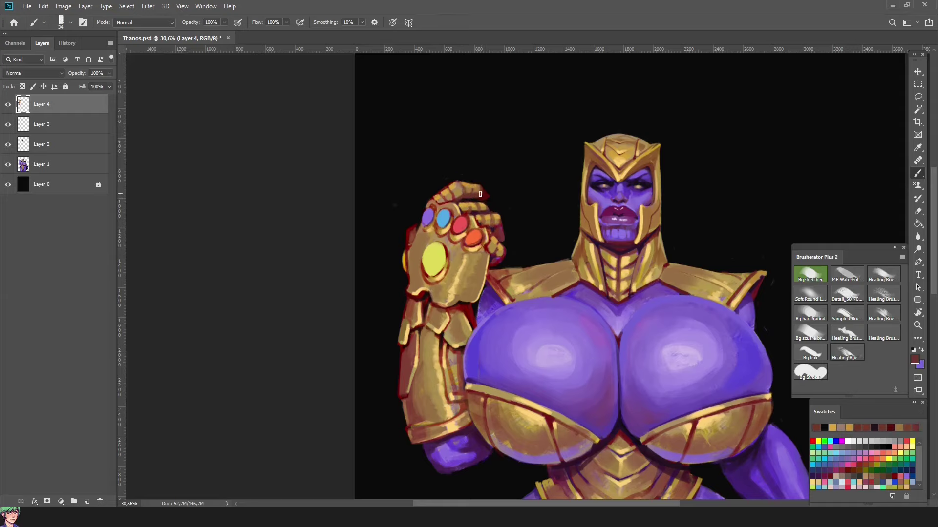
alt+click(477, 219)
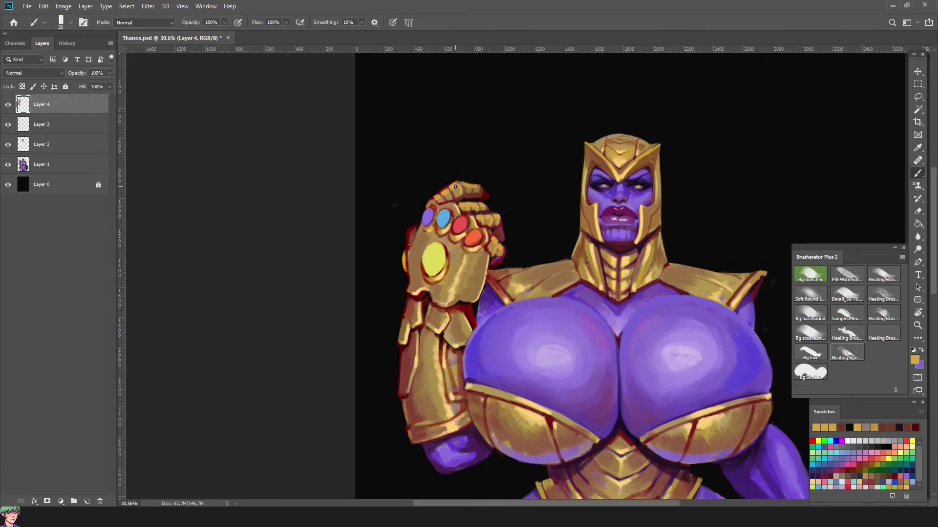
alt+click(488, 194)
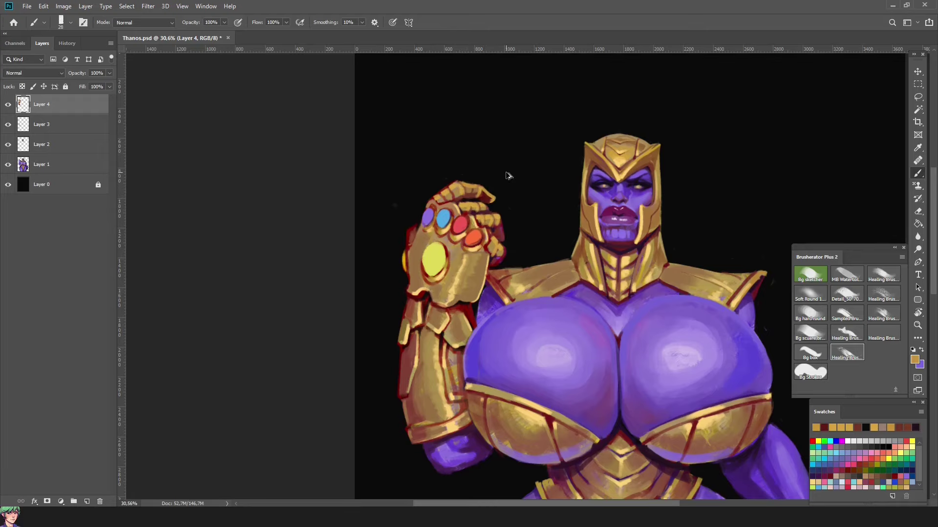
key(ctrl+shift+h)
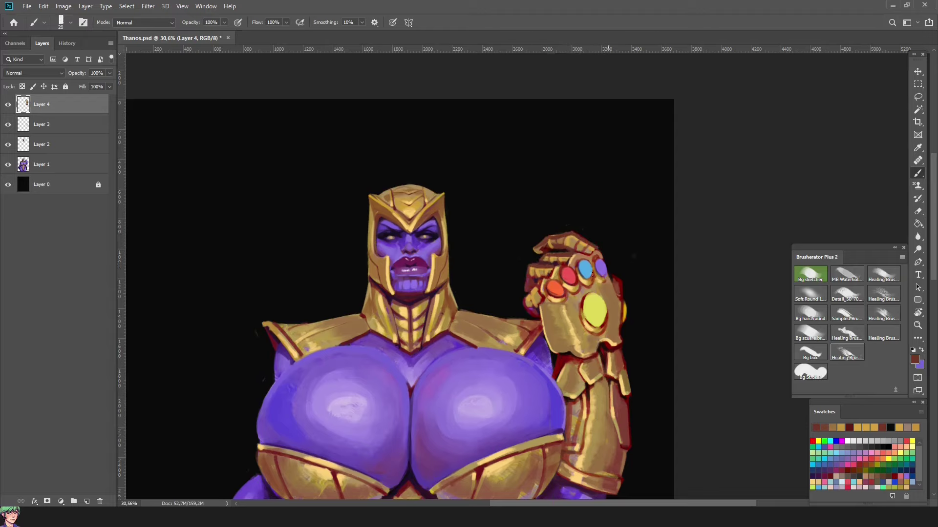
Paint small white facets and sparkle highlights on the gauntlet's five stones with a finer brush
drag(596, 380, 560, 354)
alt+click(557, 283)
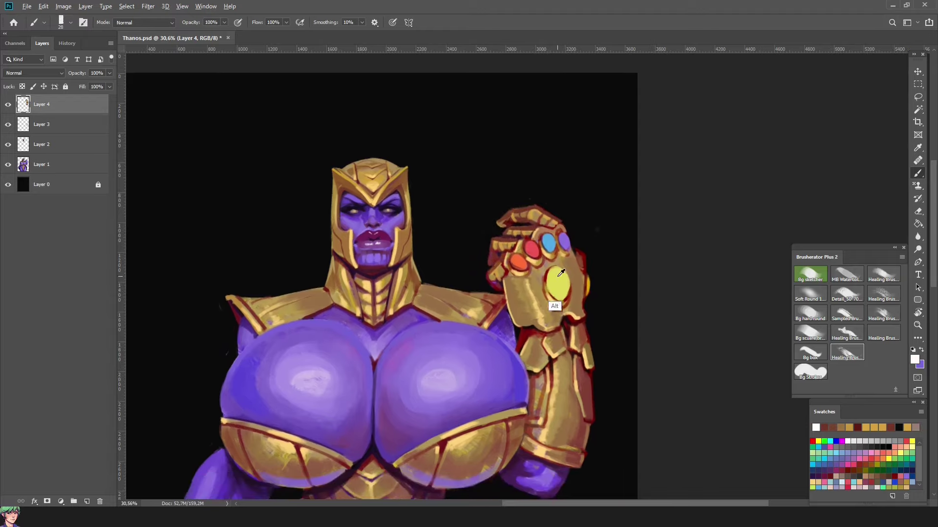
key(bracketleft)
key(bracketleft)
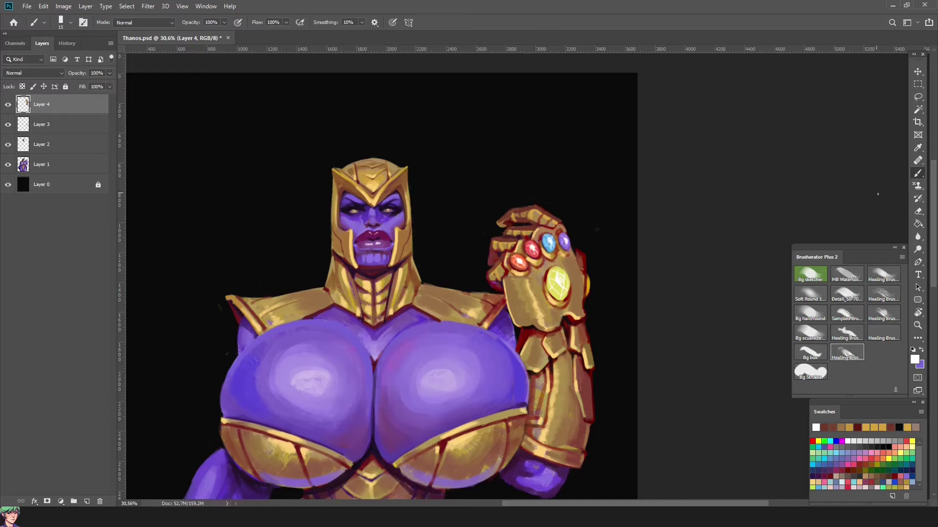
Add a new layer and brush soft glows over the gauntlet's stones with the soft round brush in sampled stone colors
key(ctrl+shift+alt+n)
click(810, 294)
alt+click(557, 284)
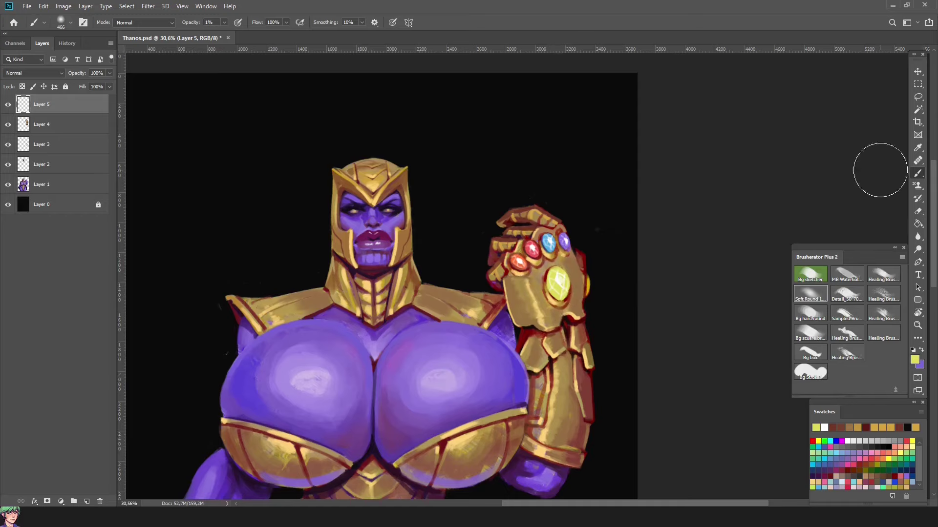
drag(552, 286, 561, 279)
key(0)
alt+click(564, 242)
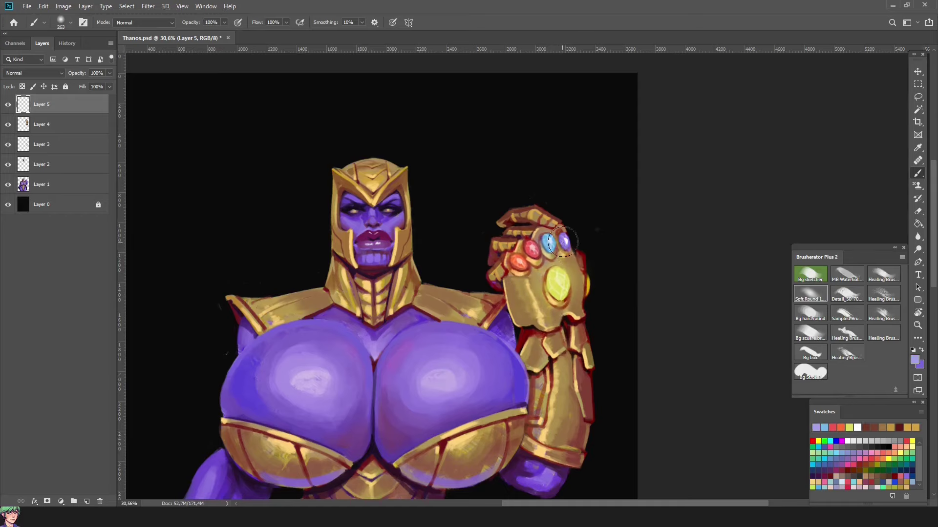
Set the glow layer's blending to Hard Light and build up the purple and blue stones' glows with sampled colors
click(33, 73)
click(34, 192)
click(566, 241)
alt+click(548, 241)
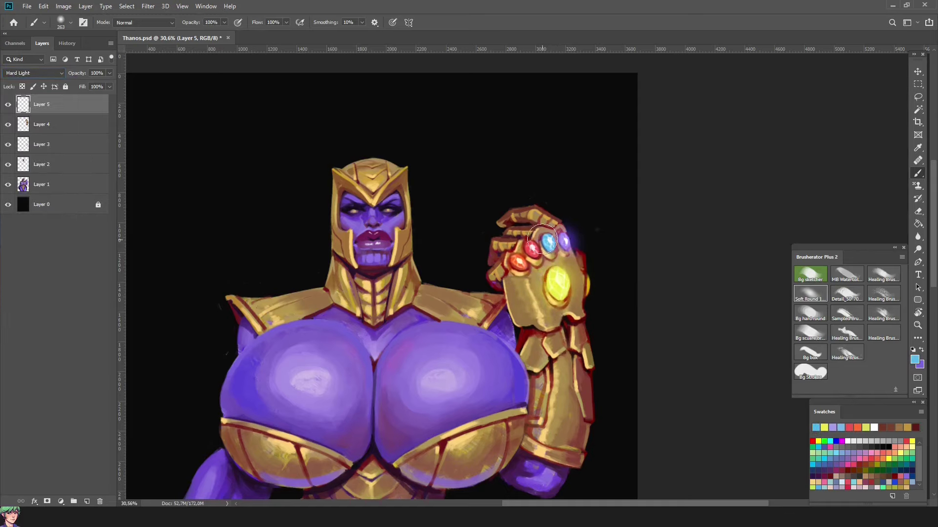
click(544, 240)
Paint horizontal light streaks from the yellow and red stones with smaller soft brushes in sampled colors
key(bracketleft)
key(bracketleft)
alt+click(557, 283)
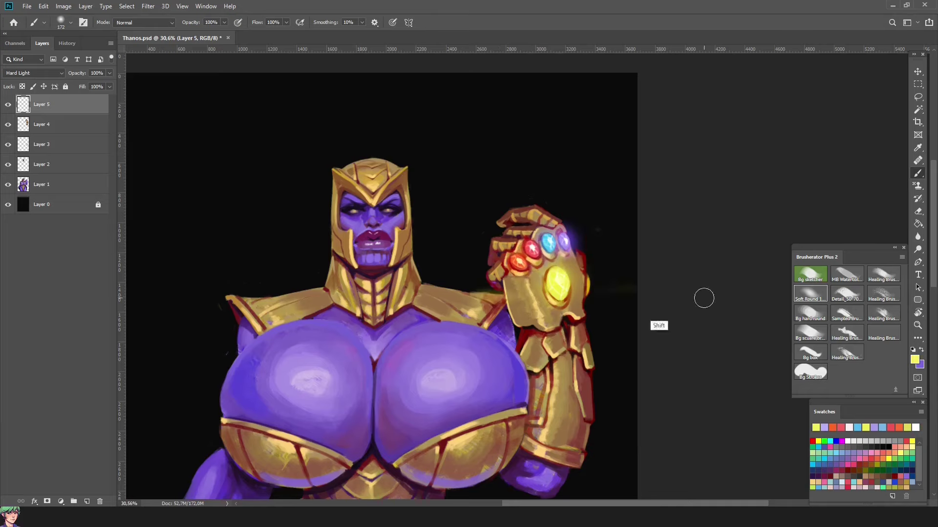
mouse_move(703, 289)
mouse_down()
mouse_move(456, 289)
mouse_move(473, 265)
mouse_up()
key(bracketleft)
key(bracketleft)
key(bracketleft)
alt+click(533, 250)
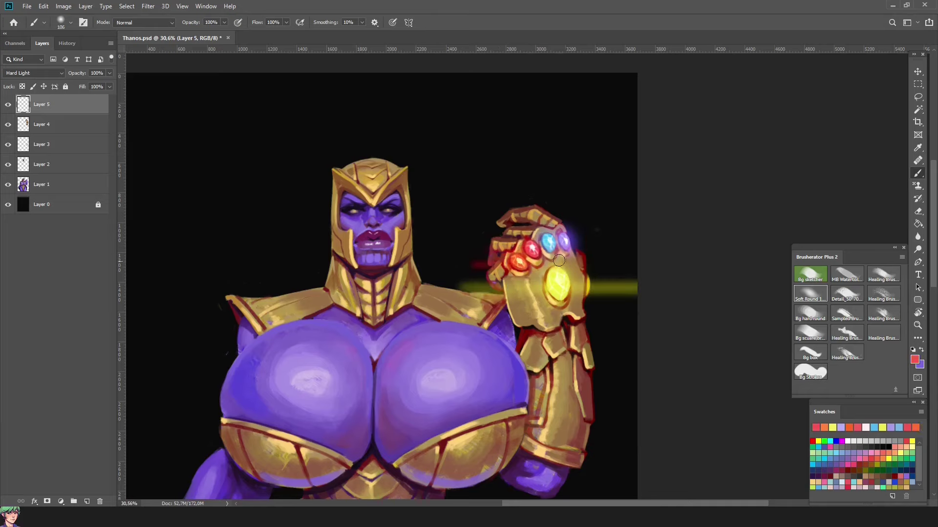
Add a blue-purple light streak from the upper stones and fade the ends of all streaks with a soft eraser
alt+click(548, 240)
drag(567, 240, 687, 236)
key(e)
mouse_move(473, 273)
mouse_down()
mouse_move(606, 268)
mouse_move(635, 291)
mouse_up()
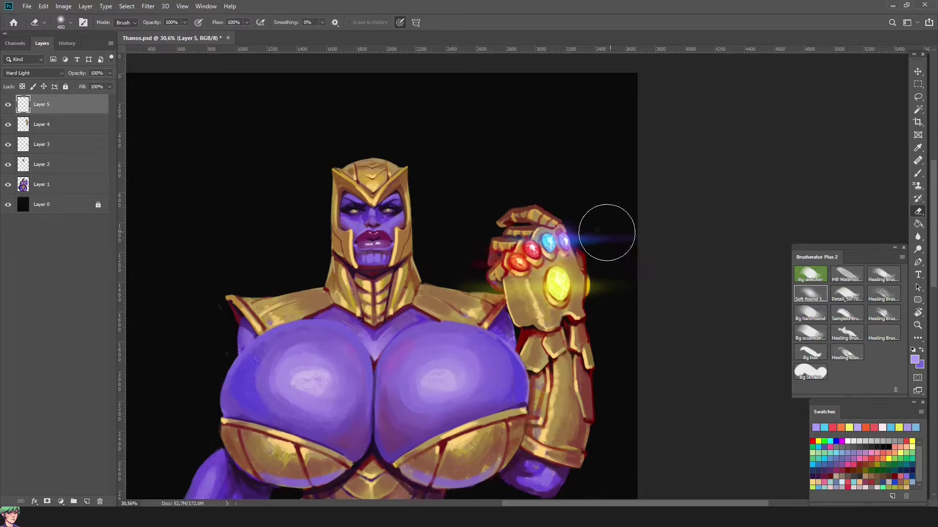
Add two new layers and paint white rim light along the outer edges of the lowered arm, hand and hip
key(r)
drag(607, 232, 635, 313)
click(86, 501)
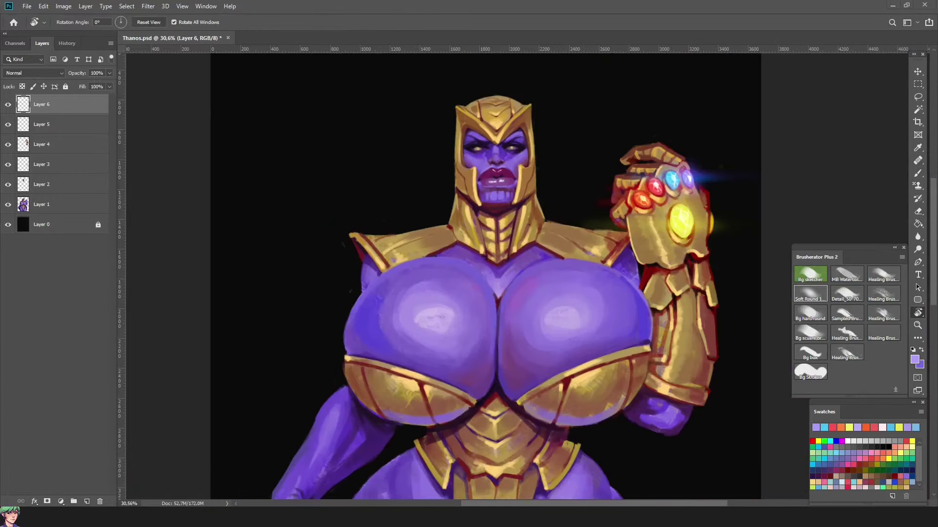
click(88, 501)
key(b)
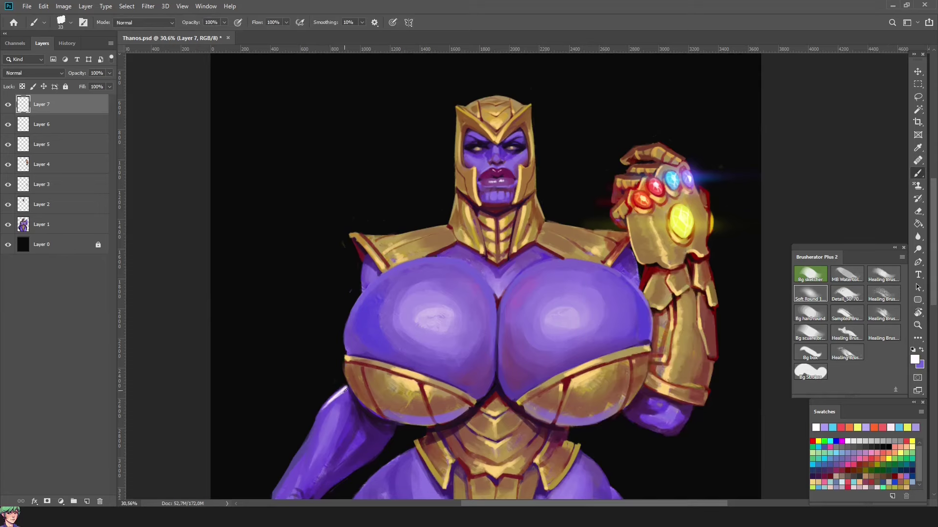
drag(329, 406, 433, 288)
drag(377, 374, 418, 298)
mouse_move(357, 443)
mouse_down()
mouse_move(381, 394)
mouse_move(450, 443)
mouse_up()
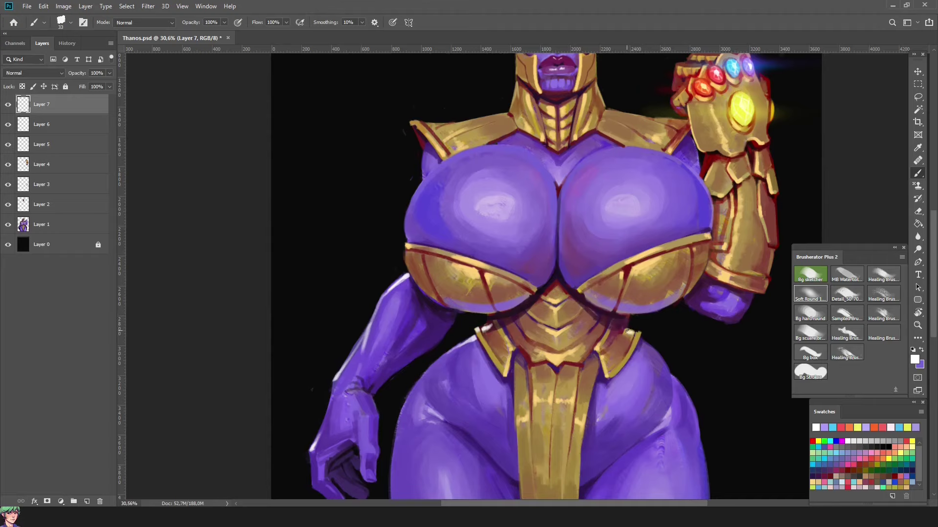
Paint white rim light along the upper curves of the chest and soften its inner edges with the eraser
scroll(679, 409, up, 5)
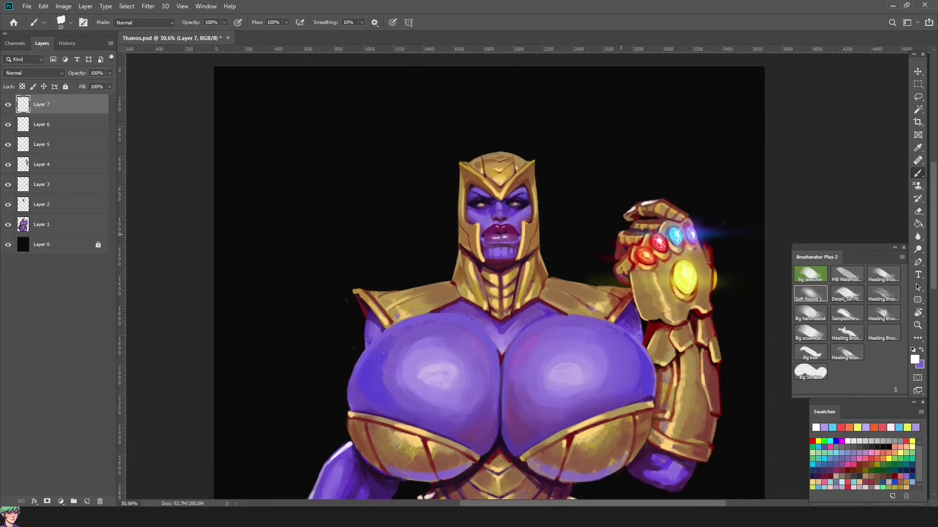
drag(637, 221, 659, 219)
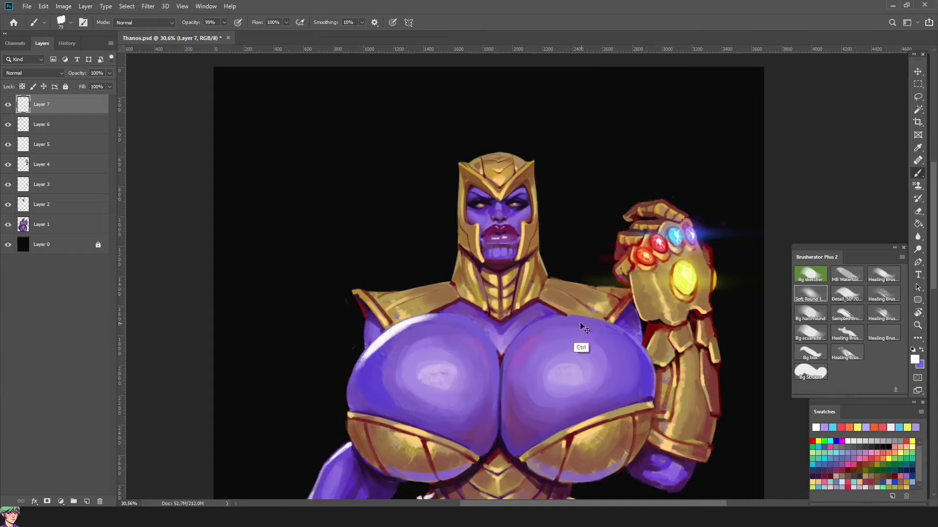
drag(552, 320, 627, 342)
drag(581, 320, 647, 364)
drag(373, 345, 457, 321)
key(e)
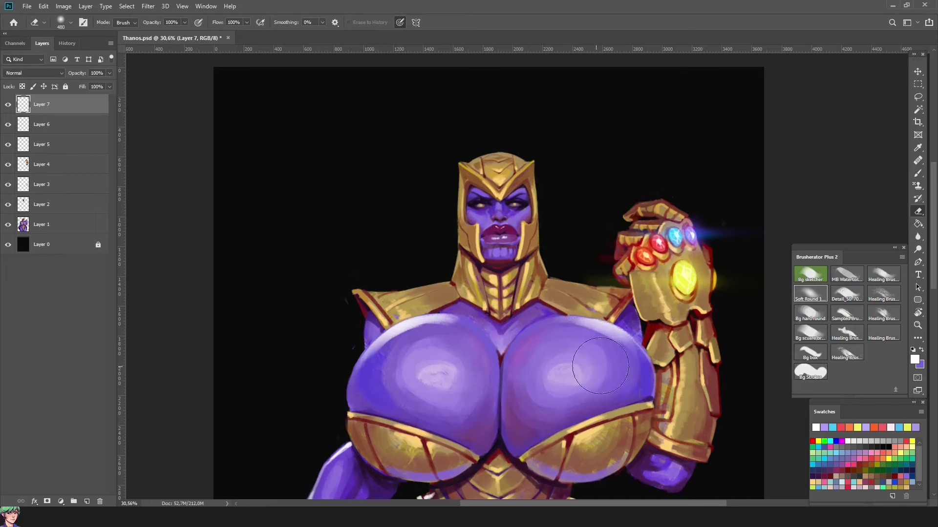
Highlight the top edges of both shoulder plates with white brush strokes
key(r)
drag(792, 388, 555, 170)
key(s)
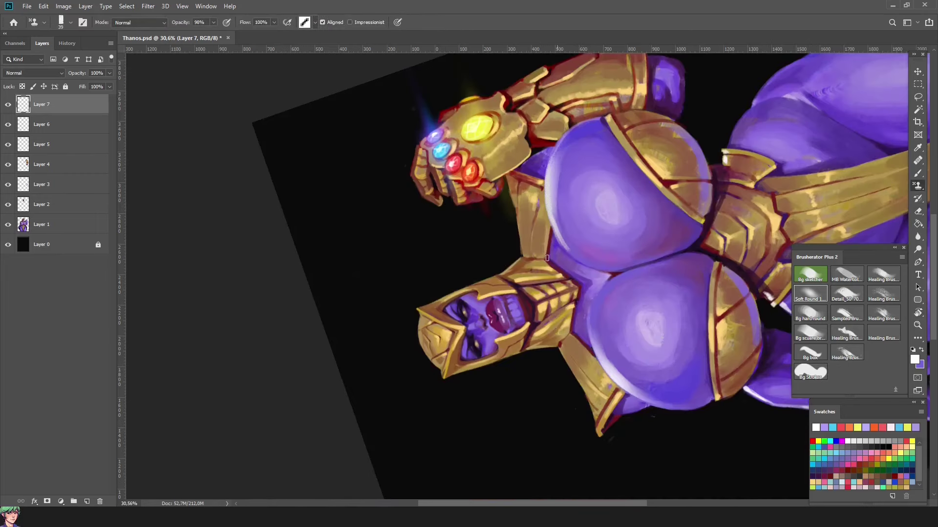
key(r)
key(Escape)
key(b)
right_click(348, 310)
key(Escape)
drag(355, 293, 362, 293)
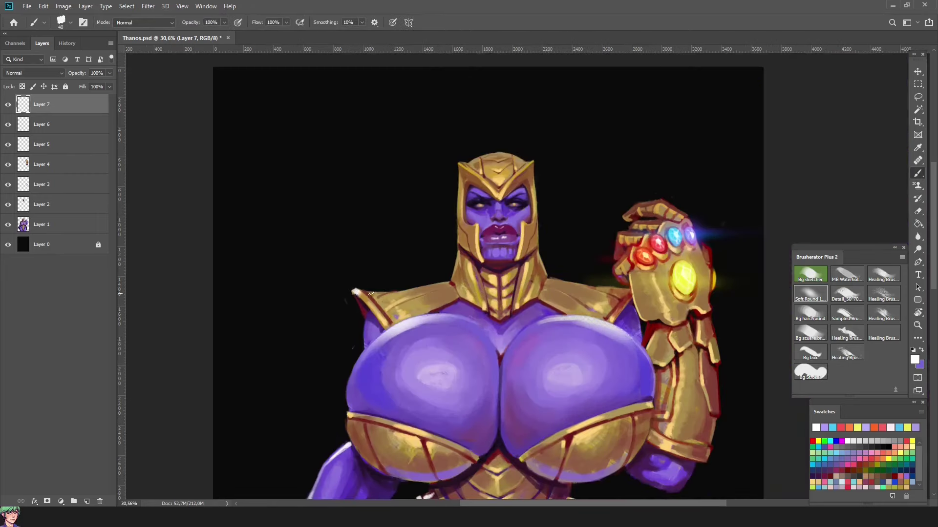
drag(418, 291, 453, 293)
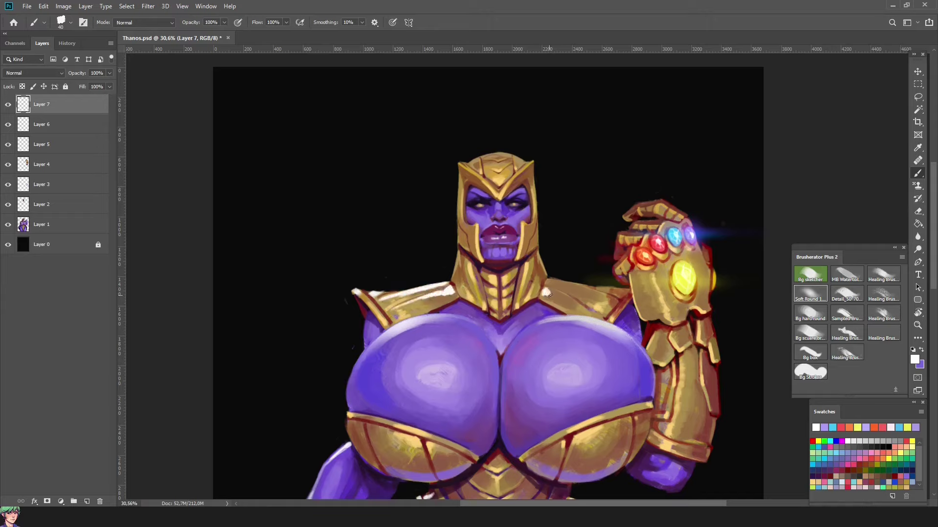
mouse_move(548, 294)
mouse_down()
mouse_move(572, 295)
mouse_move(550, 284)
mouse_up()
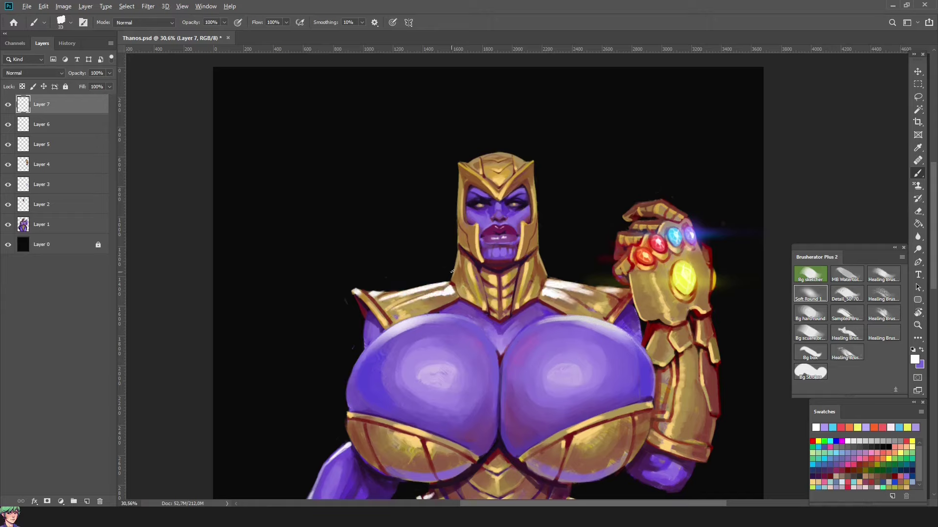
Edge both sides of the neck guard and the helmet's crown with thin white rim light
drag(460, 260, 461, 279)
drag(532, 254, 542, 276)
drag(428, 204, 430, 263)
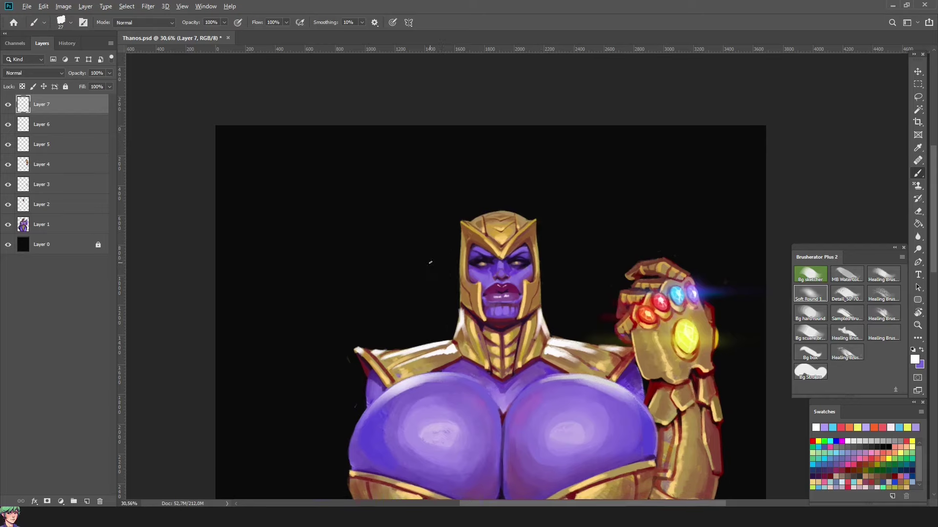
alt+right_click(461, 267)
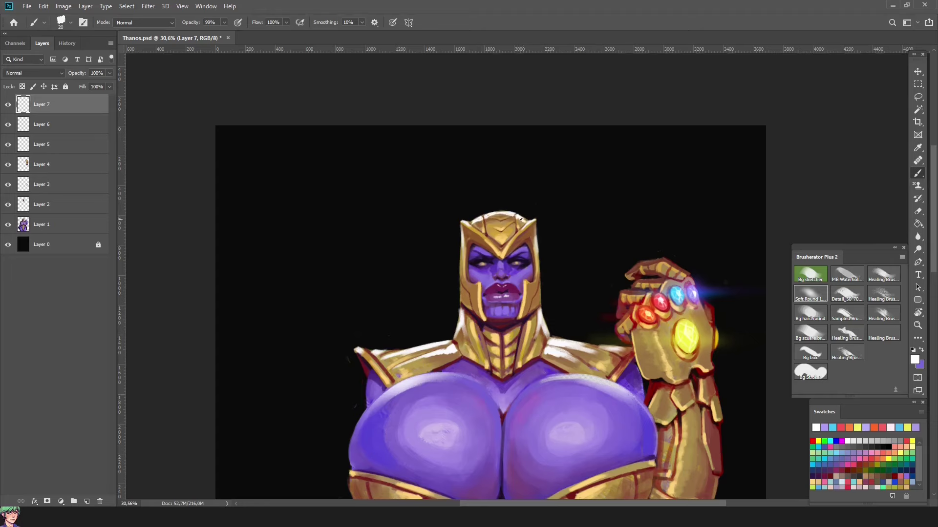
Rotate the canvas to refine the white edge highlights on the helmet and shoulder plates, and return it upright
mouse_move(521, 219)
mouse_down()
mouse_move(517, 103)
mouse_move(397, 402)
mouse_up()
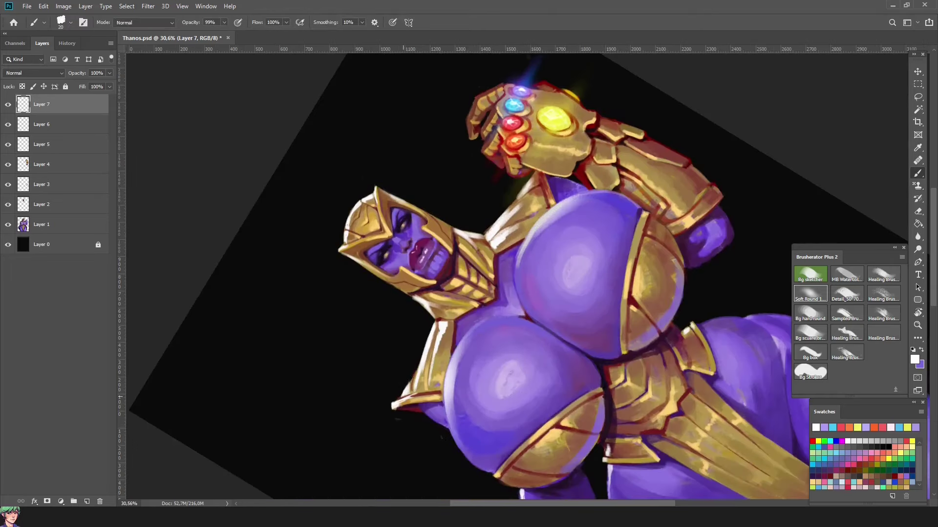
drag(432, 344, 427, 416)
mouse_move(506, 274)
mouse_down()
mouse_move(640, 235)
mouse_move(648, 311)
mouse_up()
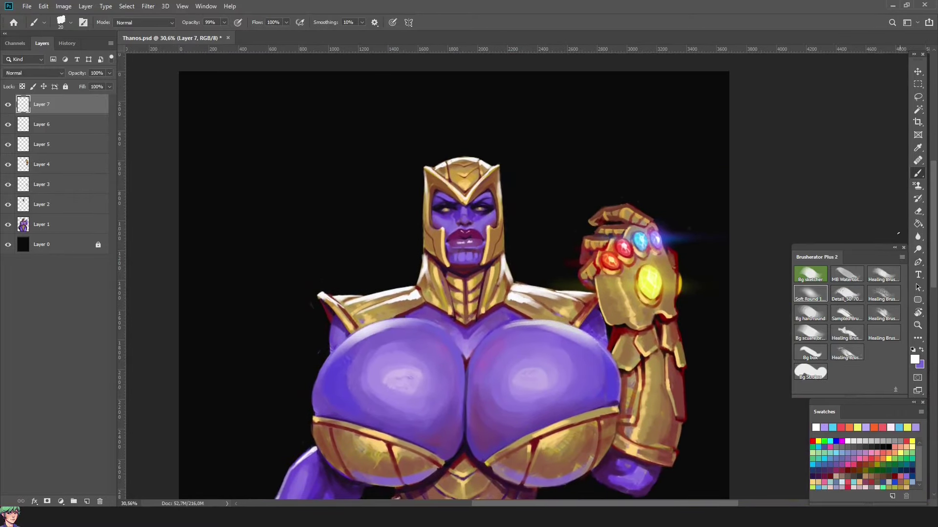
Paint white rim light along the upper edges of the gauntlet's fingers, knuckles and hand, refining the edges with the eraser
scroll(579, 317, up, 2)
drag(578, 322, 597, 264)
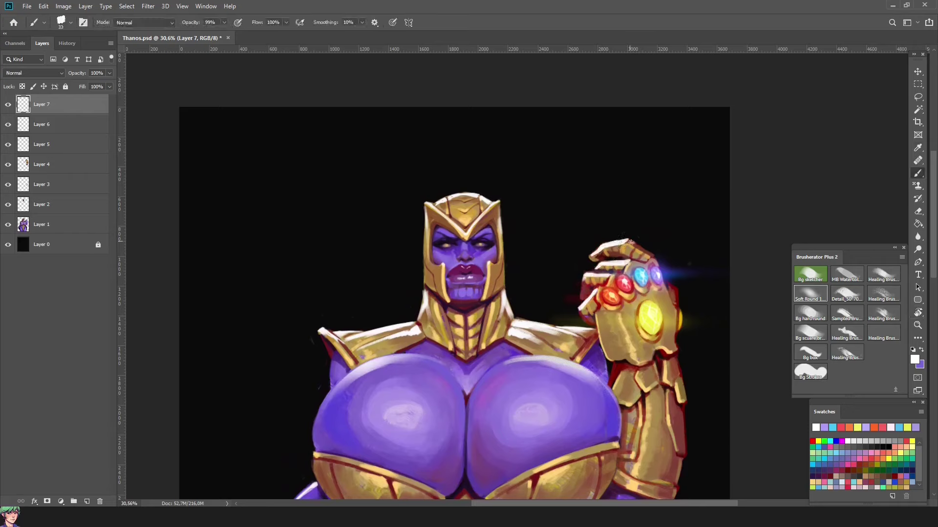
drag(594, 312, 581, 306)
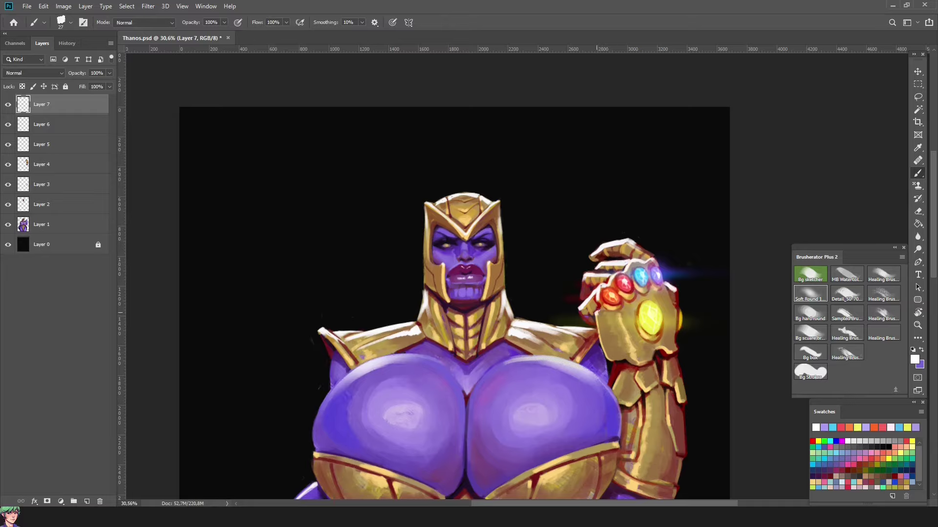
key(ctrl+alt+r)
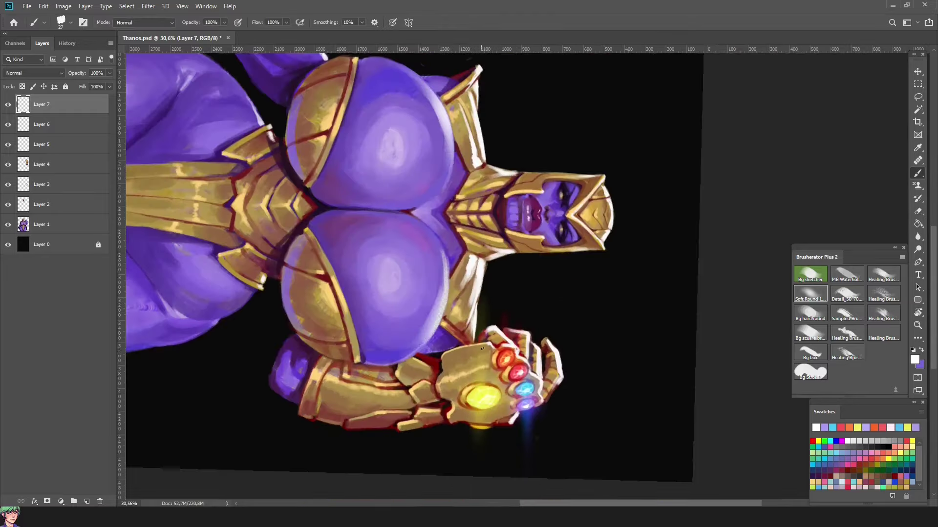
key(e)
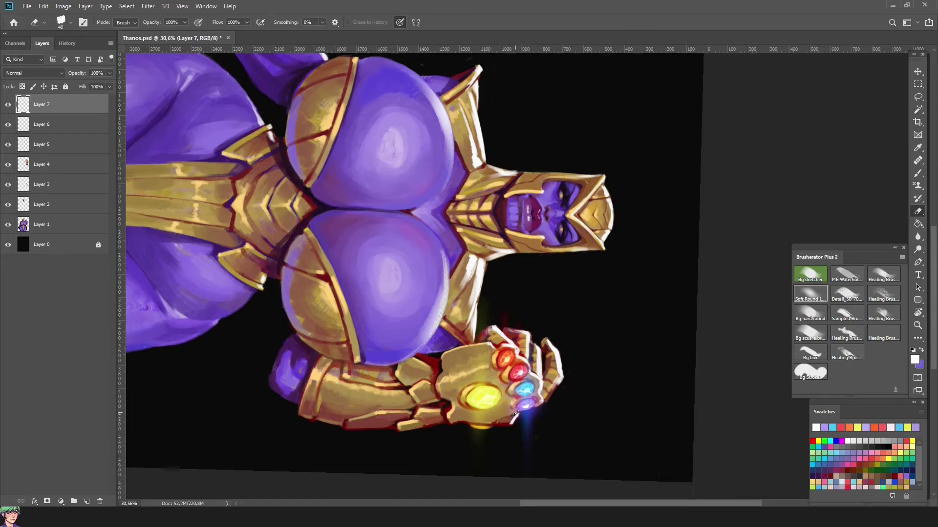
Paint muted purple and gold tones sampled from the artwork onto the gauntlet with the textured brush
key(ctrl+0)
click(793, 295)
alt+click(617, 229)
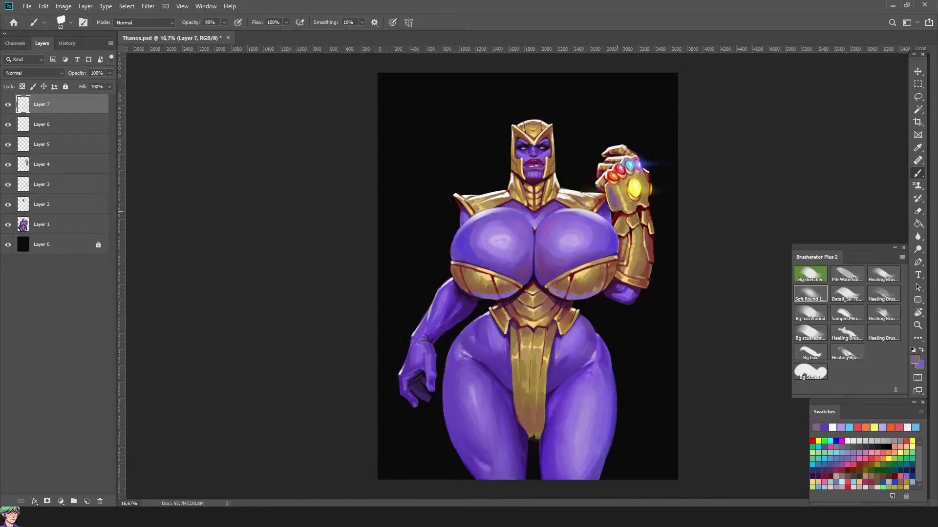
alt+click(620, 197)
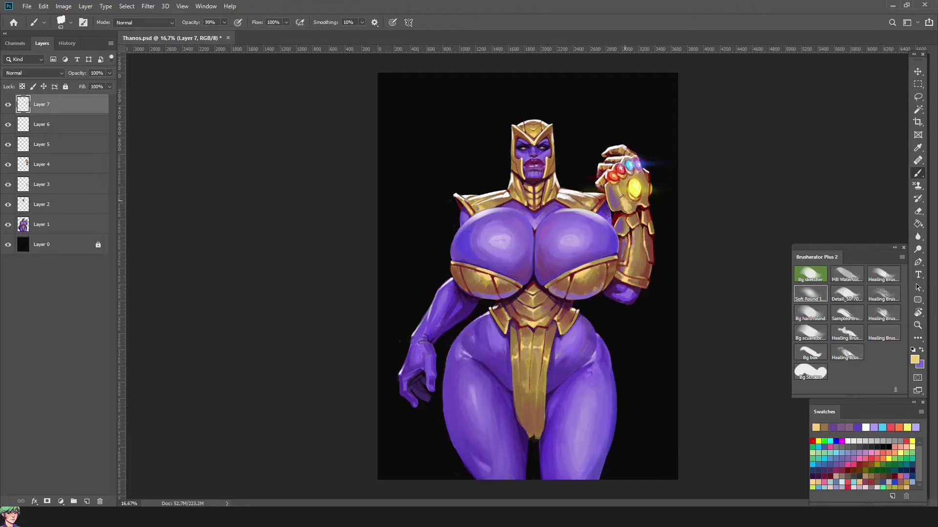
alt+click(632, 222)
Add a new layer in Hard Light mode and brush soft gold light over the armor and lilac light over the skin
key(ctrl+shift+alt+n)
drag(632, 222, 801, 489)
click(34, 73)
click(29, 200)
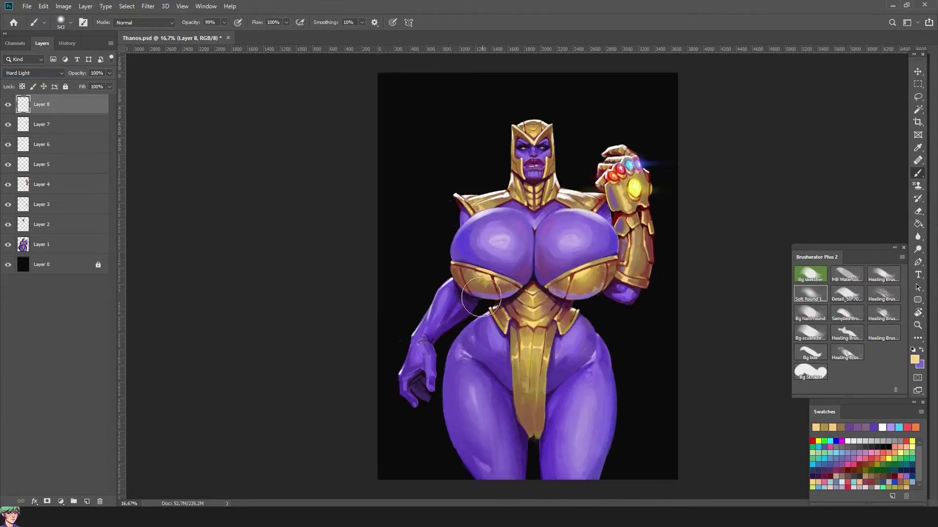
alt+click(507, 182)
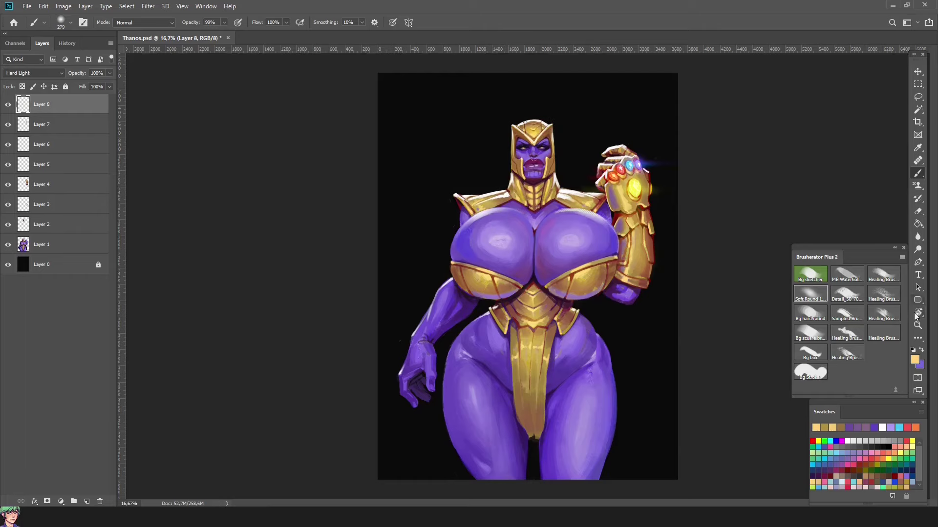
alt+click(514, 230)
mouse_move(581, 195)
mouse_down()
mouse_move(514, 229)
mouse_move(489, 294)
mouse_move(616, 401)
mouse_move(684, 323)
mouse_move(522, 401)
mouse_up()
Shrink the soft brush and paint an orange glow over both eyes on new layers
key(bracketleft)
key(bracketleft)
key(bracketleft)
key(bracketleft)
key(bracketleft)
key(bracketleft)
key(bracketleft)
key(r)
key(Escape)
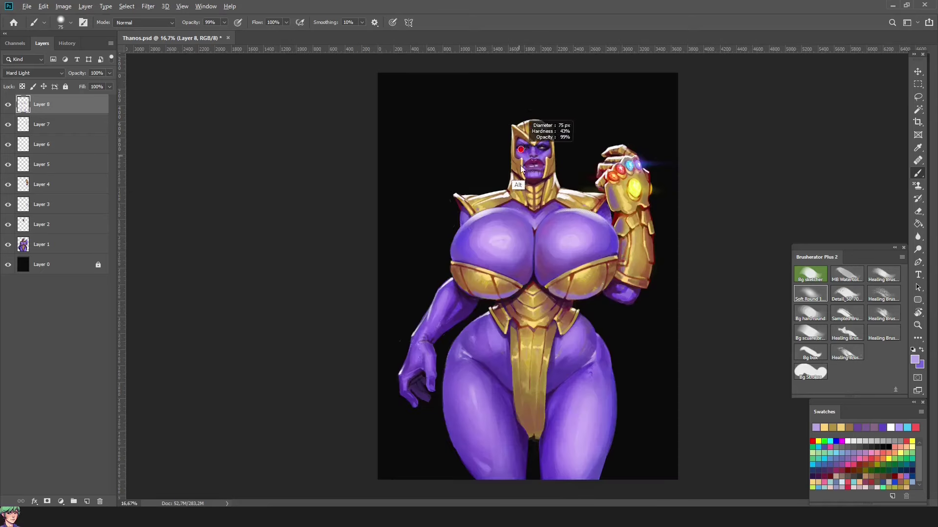
drag(520, 169, 711, 246)
alt+click(623, 169)
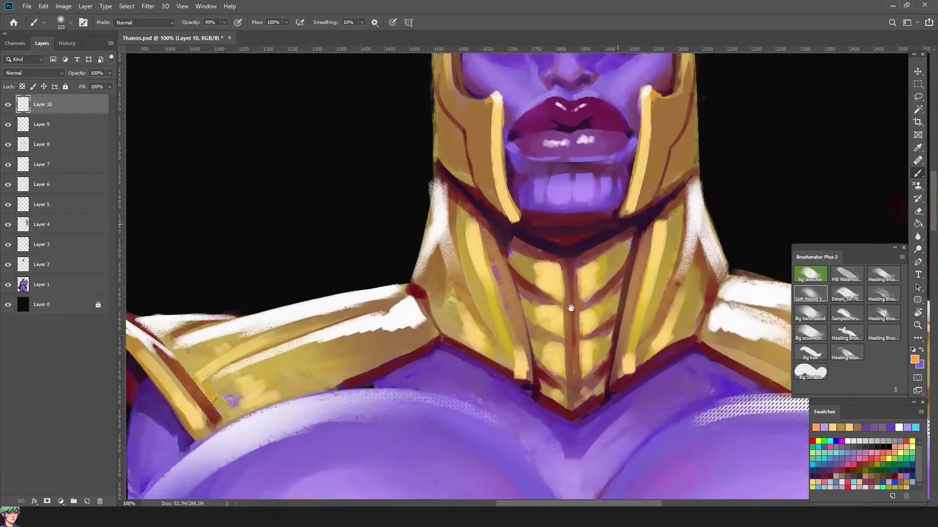
scroll(536, 215, up, 3)
key(ctrl+0)
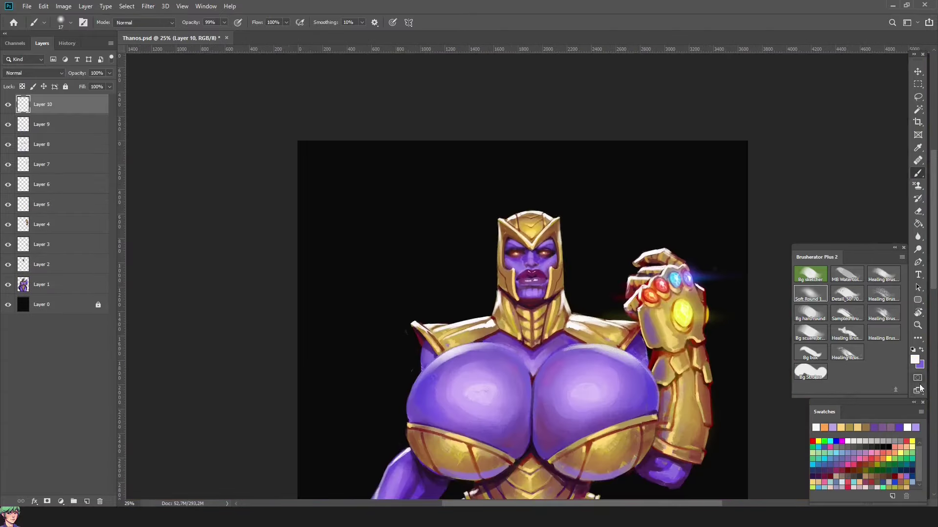
Add a new layer and touch up the helmet and face edges with small black strokes on the rotated canvas
drag(689, 195, 458, 293)
key(ctrl+shift+alt+n)
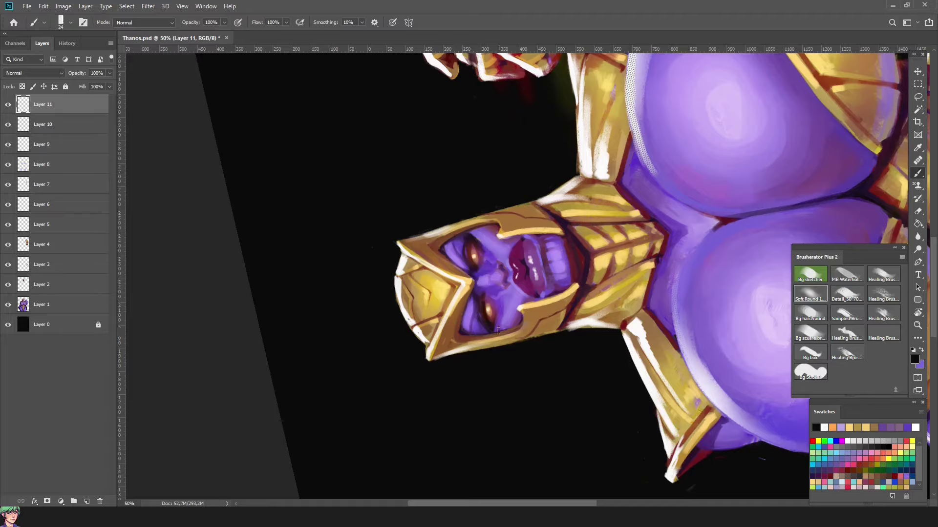
key(ctrl+0)
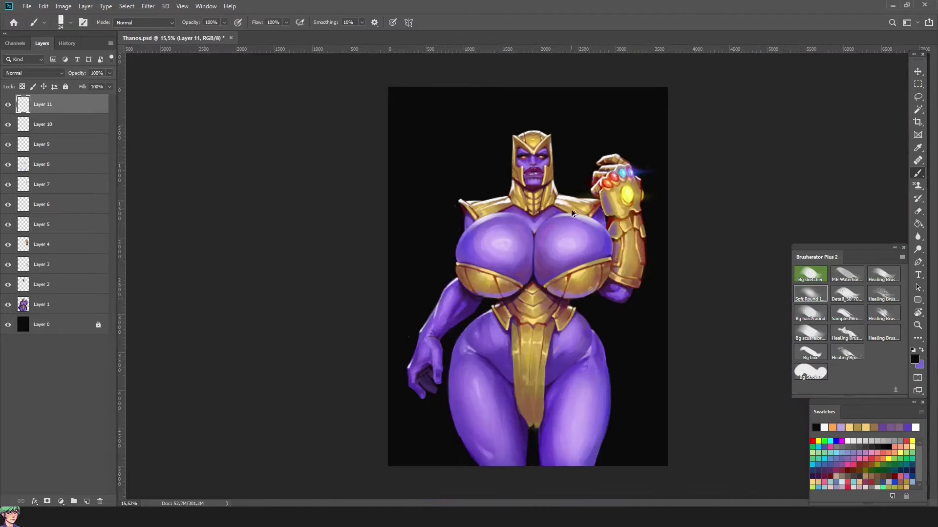
Switch Layer 8's blend mode to Overlay and set its opacity to 45%
key(r)
drag(611, 220, 440, 367)
click(44, 124)
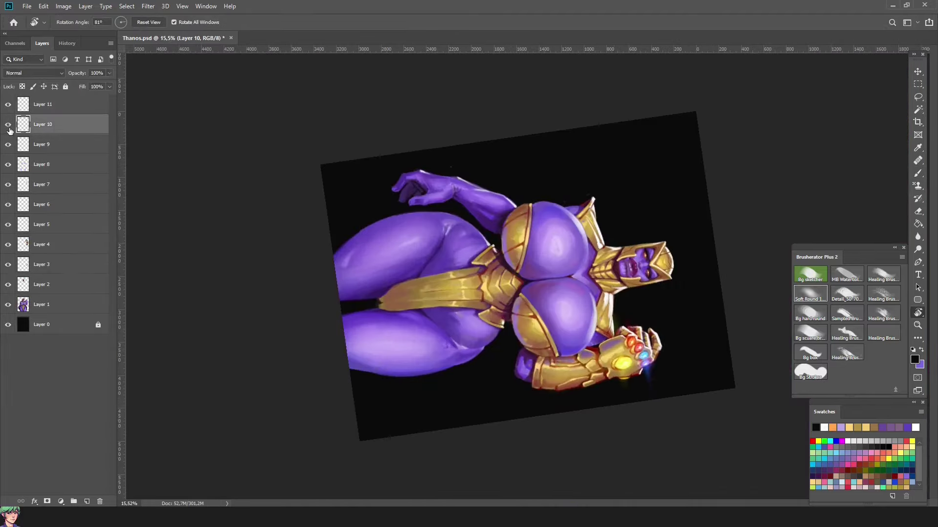
key(Escape)
click(44, 164)
click(33, 72)
click(30, 188)
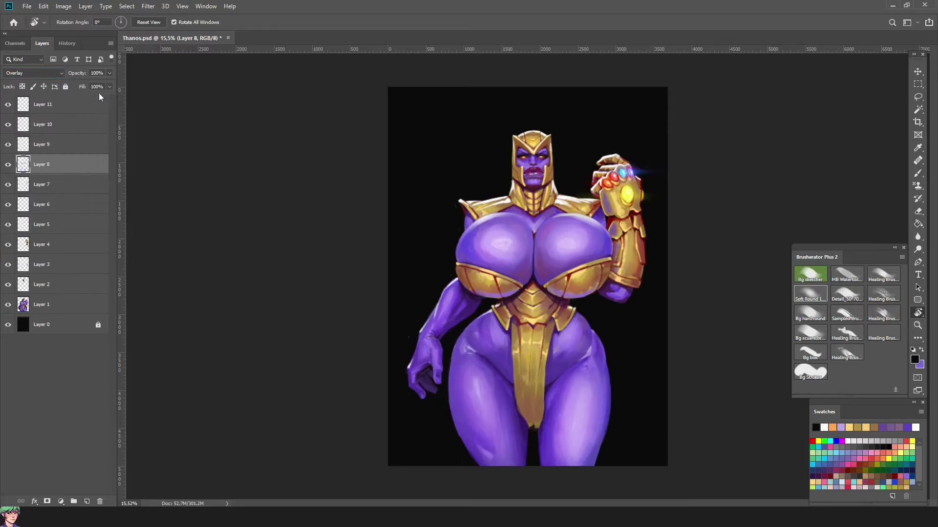
key(4)
key(5)
Add a new layer and smooth the skin shading on the chest with a soft brush in sampled purples
drag(677, 204, 440, 290)
key(Escape)
key(ctrl+shift+alt+n)
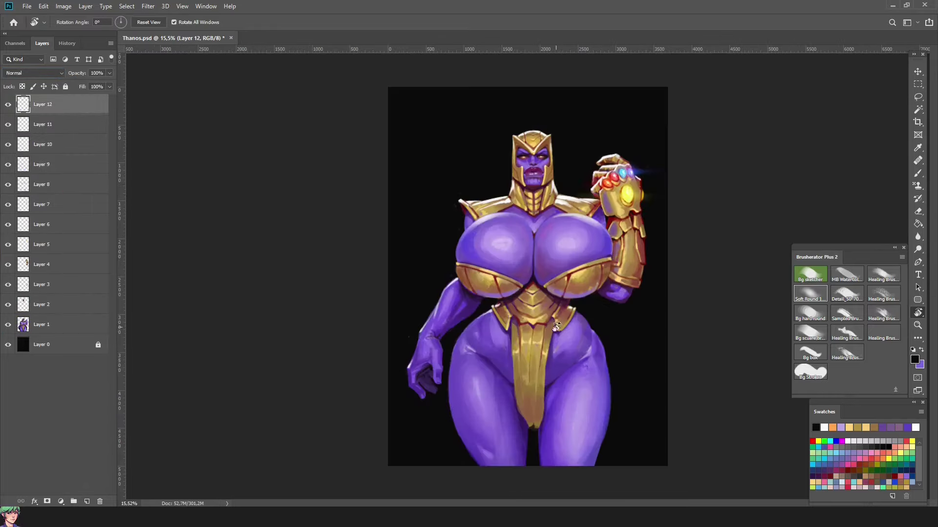
key(b)
right_click(622, 280)
key(Escape)
alt+click(486, 252)
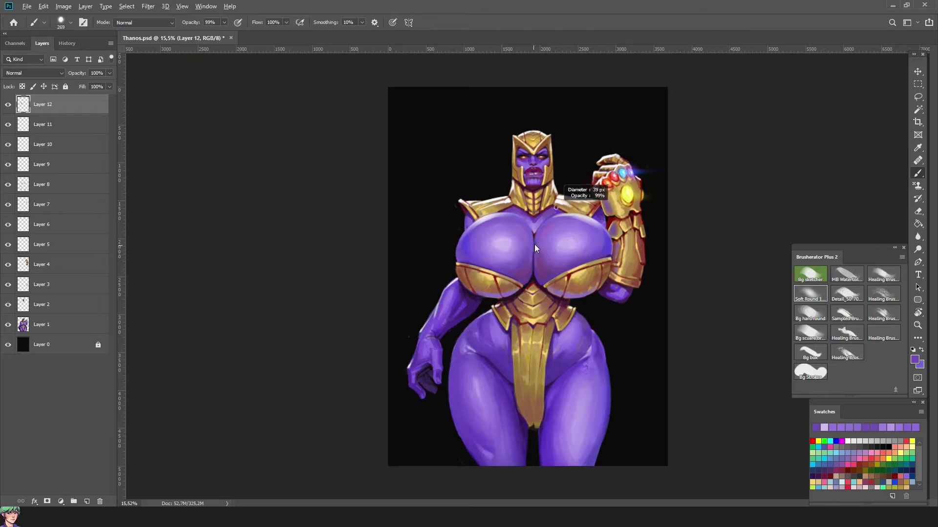
Paint light lilac highlights on the face with a small soft brush and save the document
drag(509, 135, 623, 224)
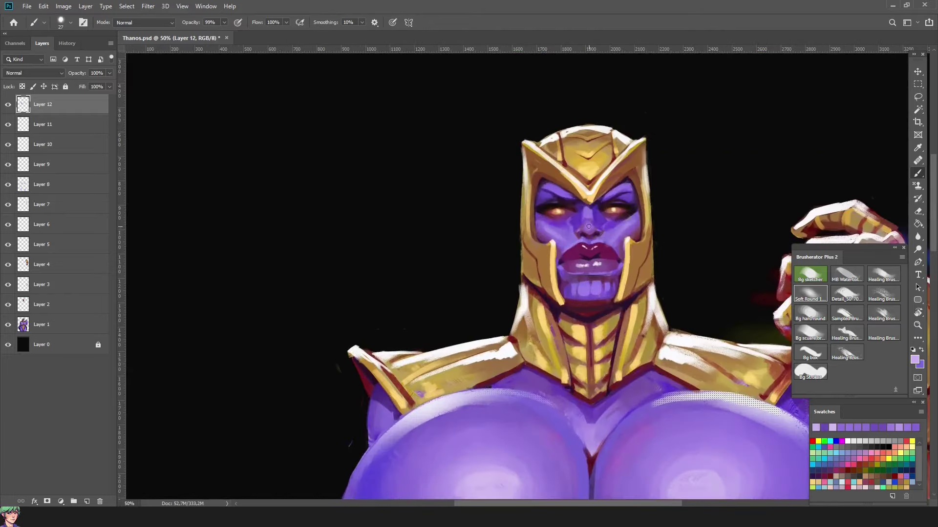
key(ctrl+0)
key(ctrl+s)
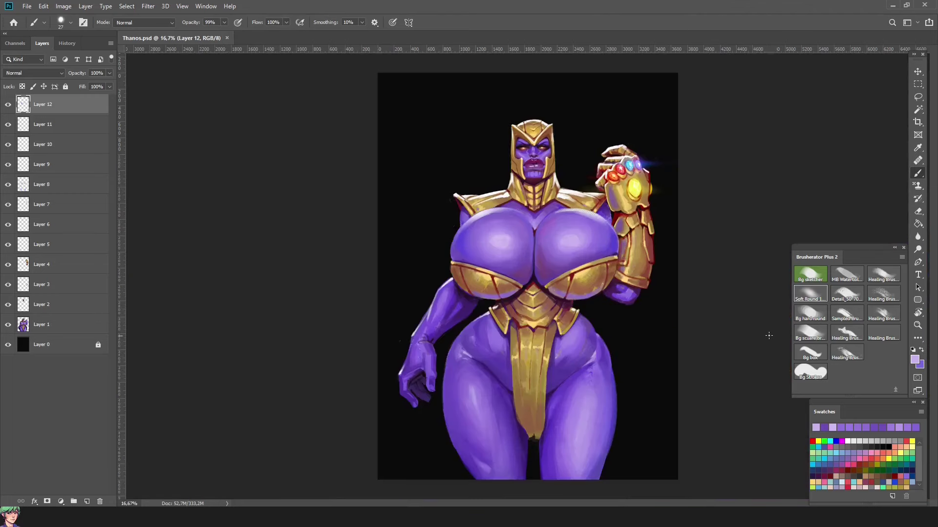
Add a new layer and tone down the white highlight on the shoulder plate beside the gauntlet with sampled brown strokes
right_click(690, 289)
double_click(680, 331)
scroll(578, 172, up, 5)
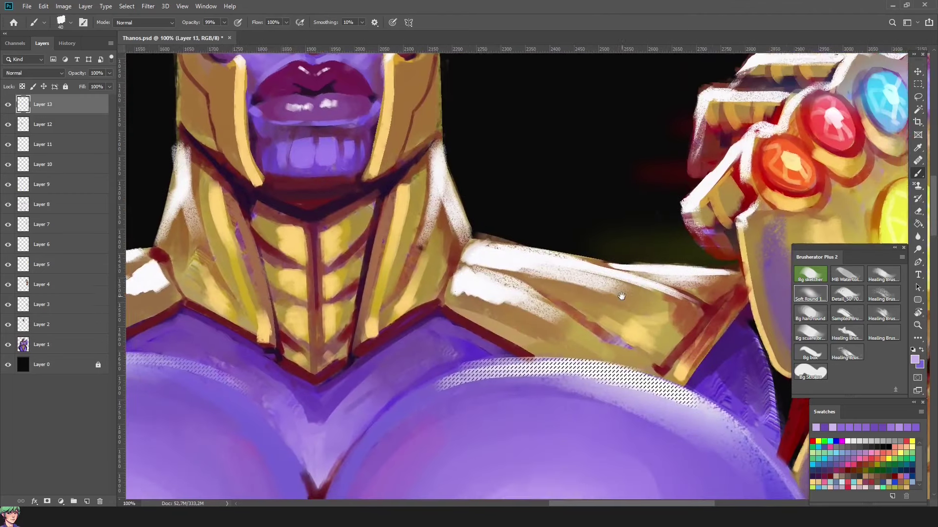
mouse_move(537, 273)
mouse_down()
mouse_move(456, 297)
mouse_move(635, 276)
mouse_up()
drag(517, 303, 635, 283)
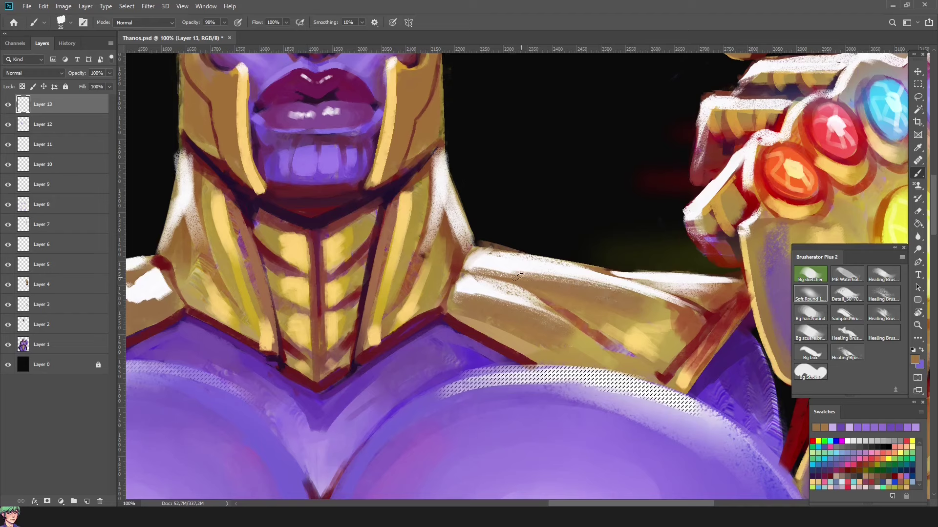
Clean up the outer edges of the neck guard and shoulder plates with a smaller black brush and save the document
alt+click(505, 128)
key(bracketleft)
key(bracketleft)
drag(178, 141, 492, 239)
key(ctrl+s)
key(ctrl+0)
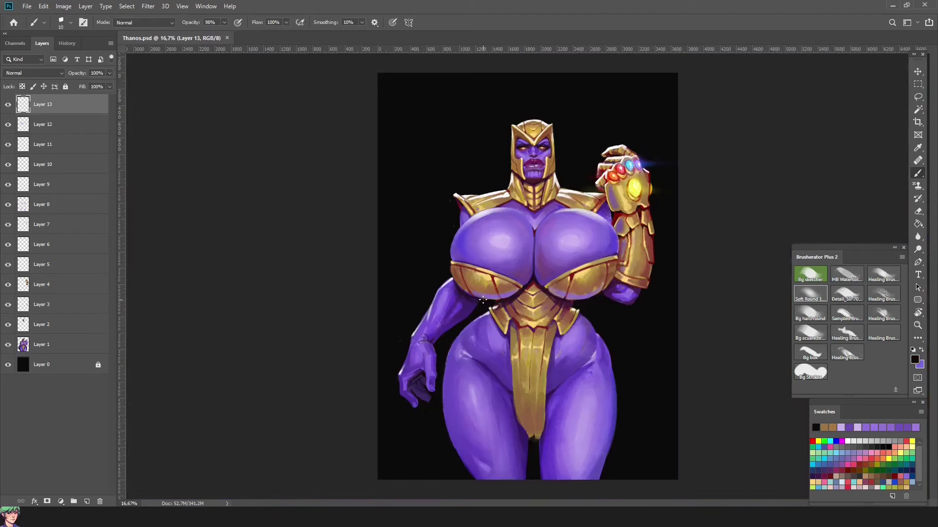
click(63, 6)
key(ctrl+shift+alt+e)
click(33, 73)
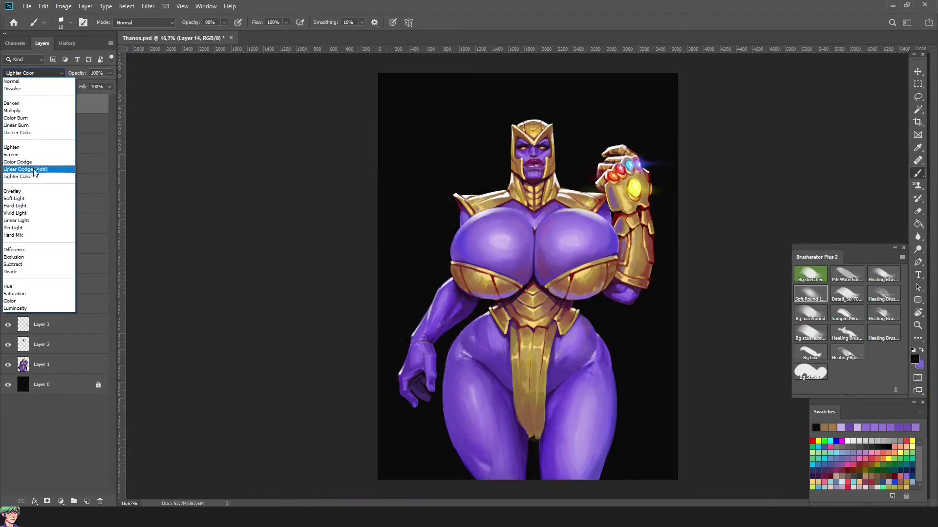
click(17, 176)
click(8, 104)
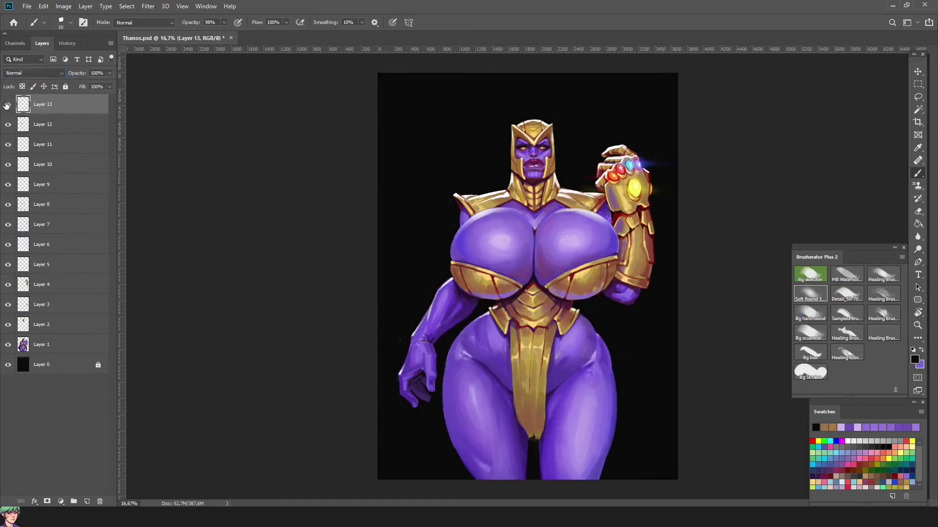
Add a new layer and mask it to a large circular selection centered around the head and upper body
key(h)
key(h)
key(shift+m)
drag(673, 448, 661, 439)
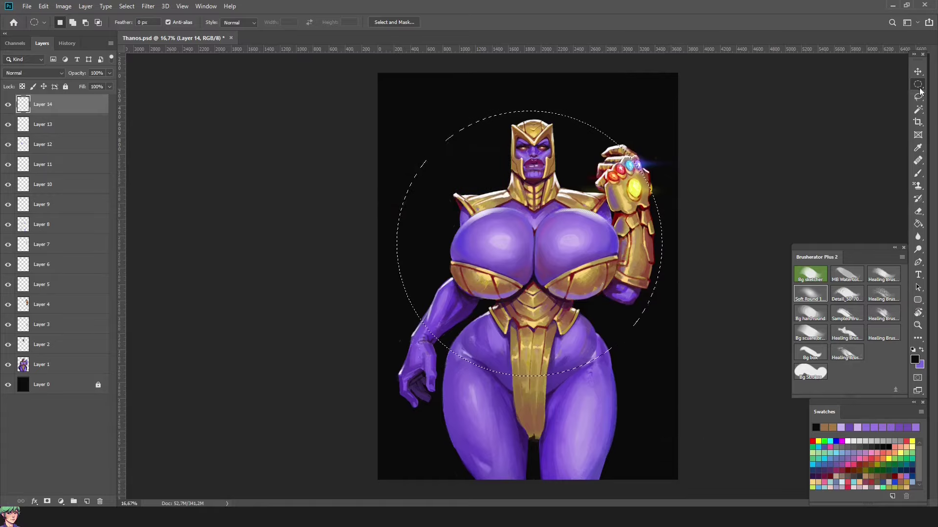
key(l)
drag(613, 306, 622, 287)
click(47, 502)
Paint cyan and lavender clouds inside the masked circle with a very large textured brush
key(b)
right_click(596, 284)
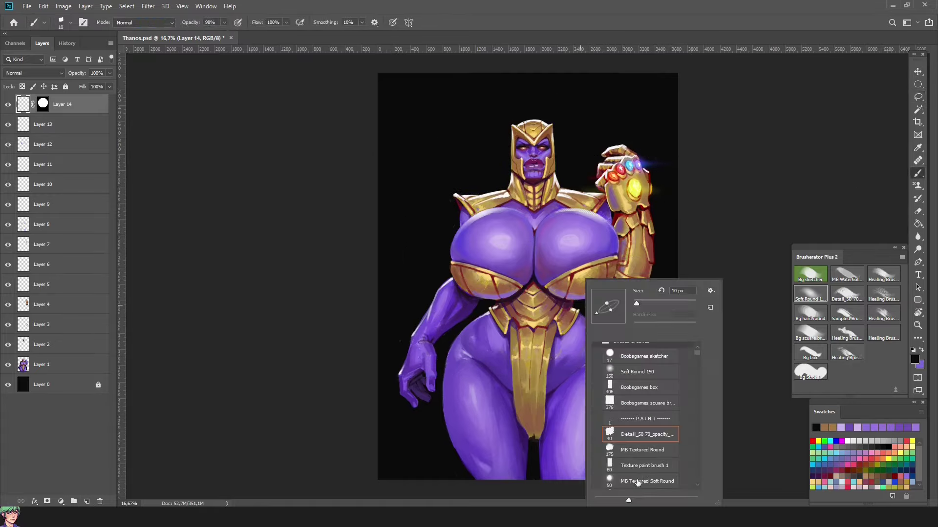
mouse_move(454, 161)
mouse_down()
mouse_move(520, 325)
mouse_move(488, 205)
mouse_up()
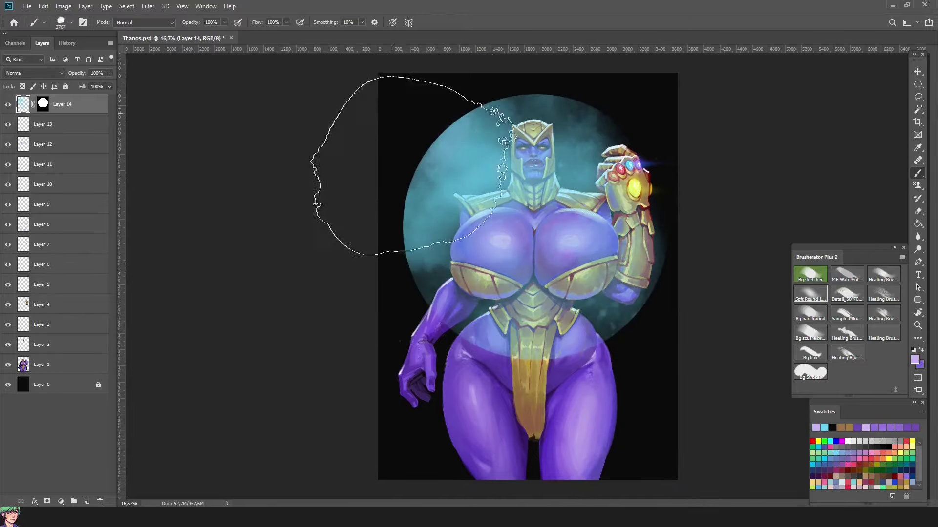
mouse_move(398, 162)
mouse_down()
mouse_move(429, 156)
mouse_move(461, 206)
mouse_move(547, 215)
mouse_move(326, 484)
mouse_up()
Blend green and purple tones into the circle's clouds with an enlarged brush
click(868, 462)
key(])
key(])
key(])
key(])
click(866, 428)
Set the circle layer's blend mode to Vivid Light and erase its color from over the figure
click(33, 72)
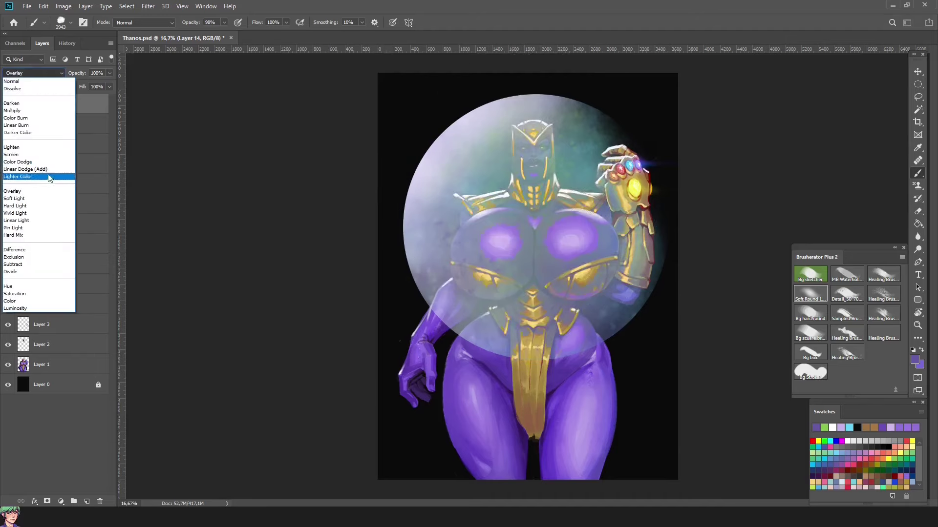
click(41, 214)
key(e)
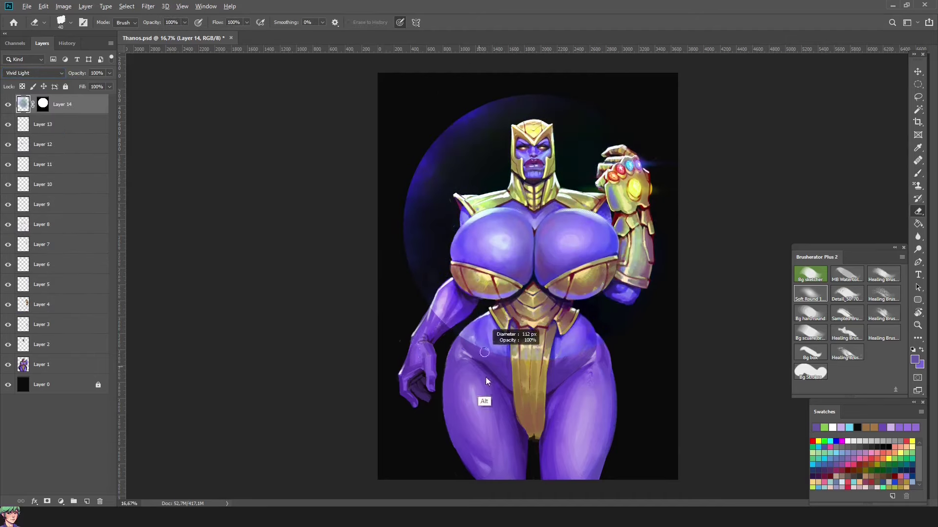
mouse_move(561, 282)
mouse_down()
mouse_move(439, 298)
mouse_move(553, 168)
mouse_up()
Shift the hue of the circular background glow with Hue/Saturation
key(ctrl+u)
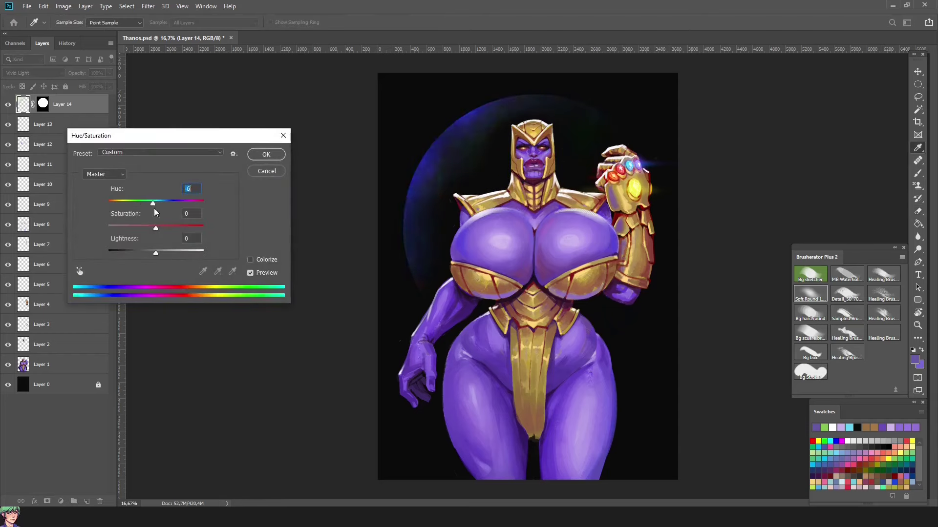